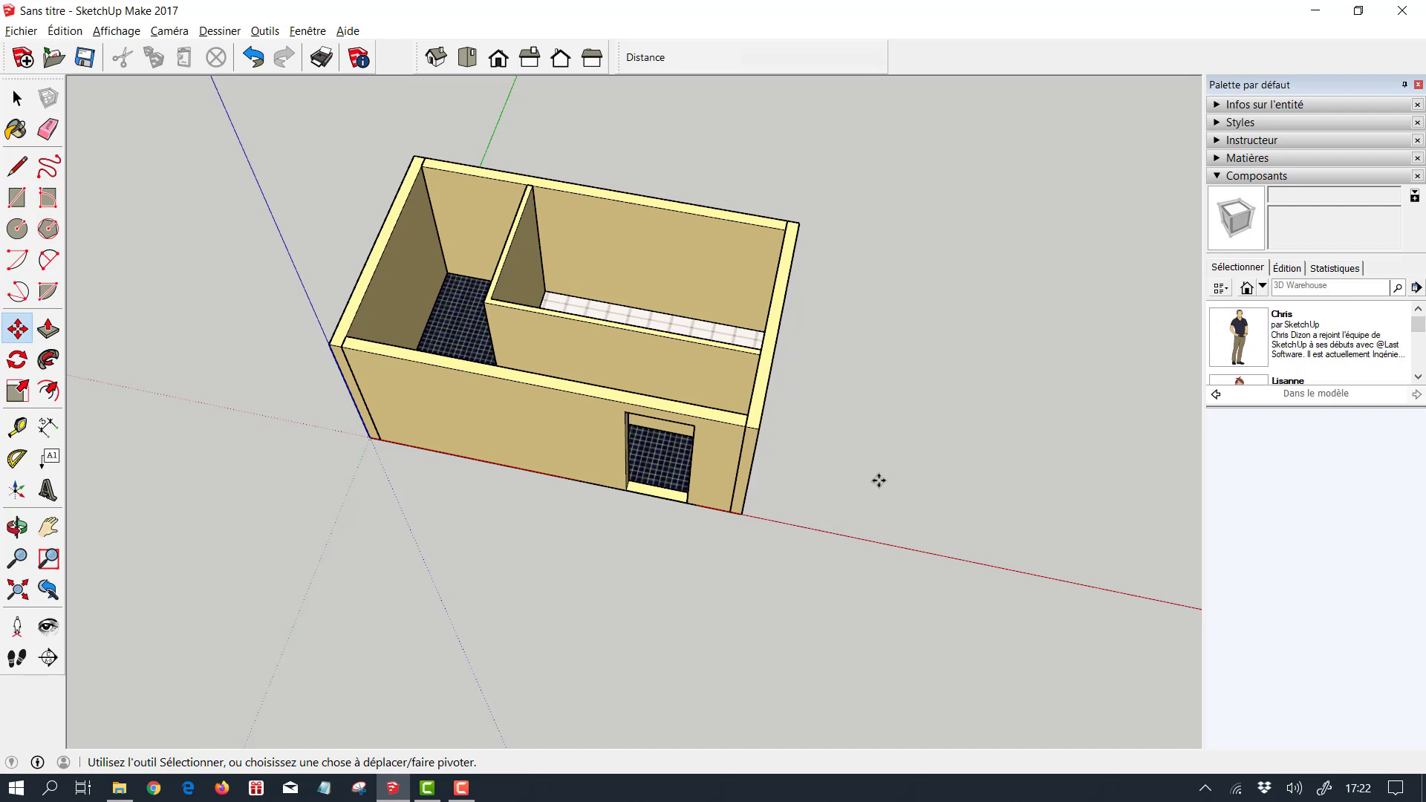
# Start opening a local component collection and browse to Documents > Dossup > technologie > Tuto_Sketchup > Bibliotheque_composants
pyautogui.moveTo(835, 464); pyautogui.dragTo(852, 439, button='middle')
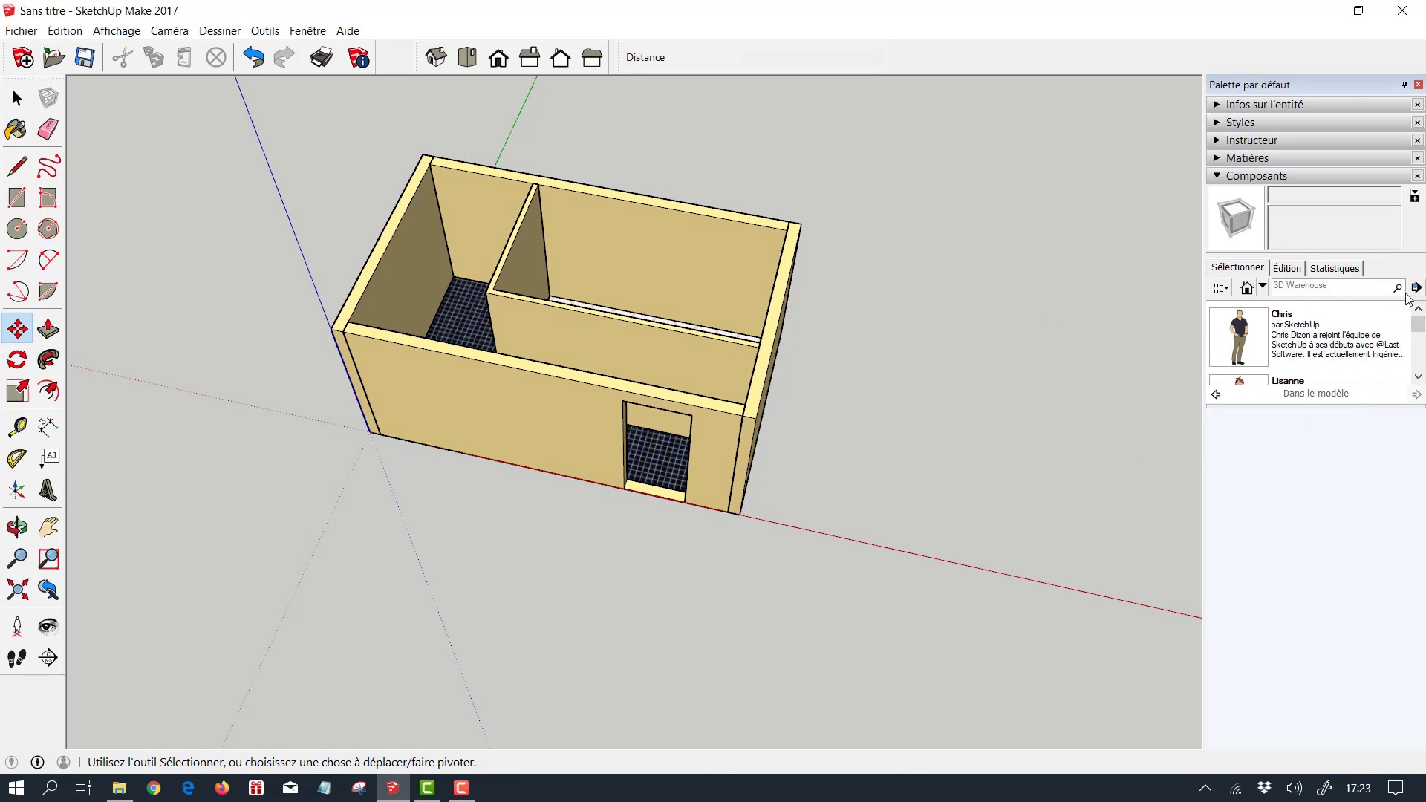
pyautogui.click(1306, 285)
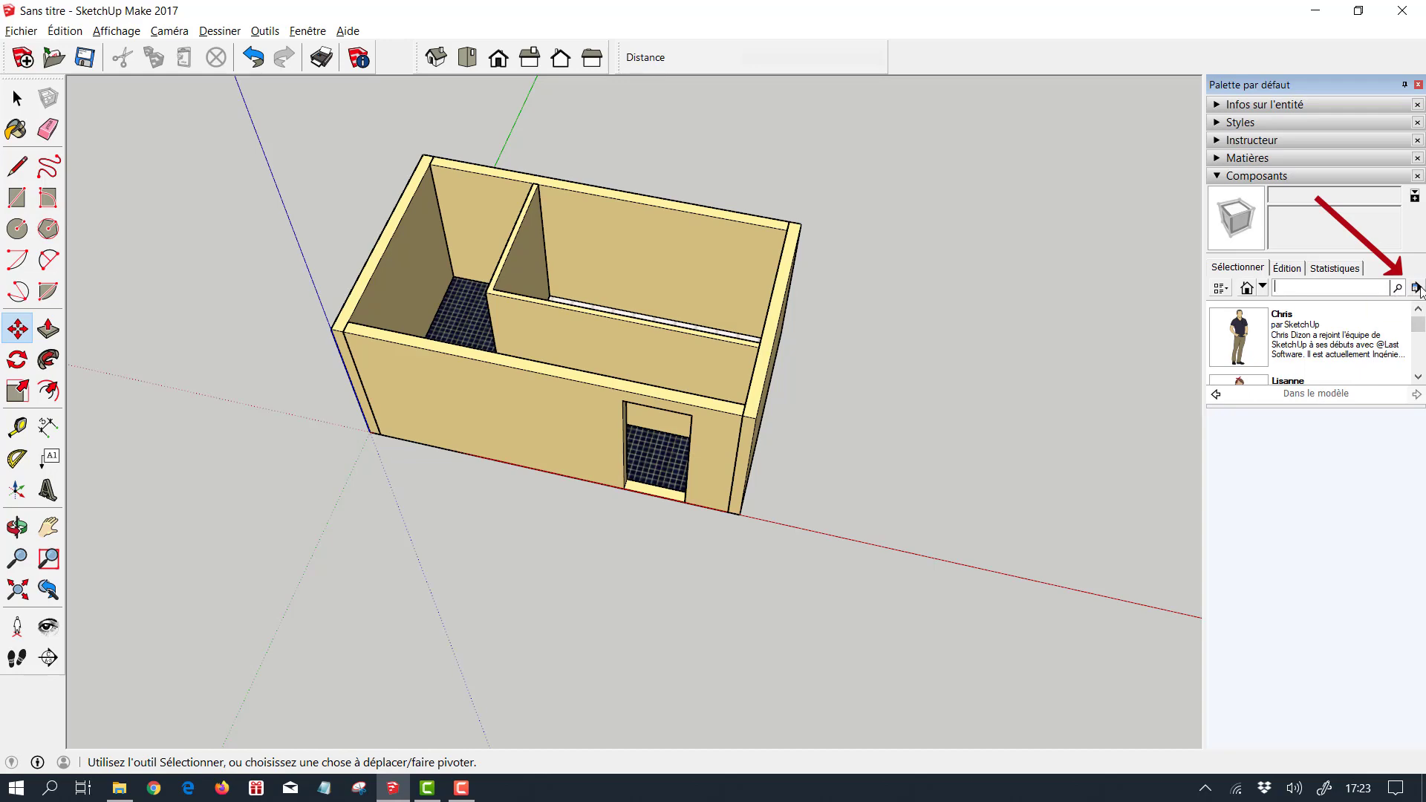
pyautogui.click(1417, 288)
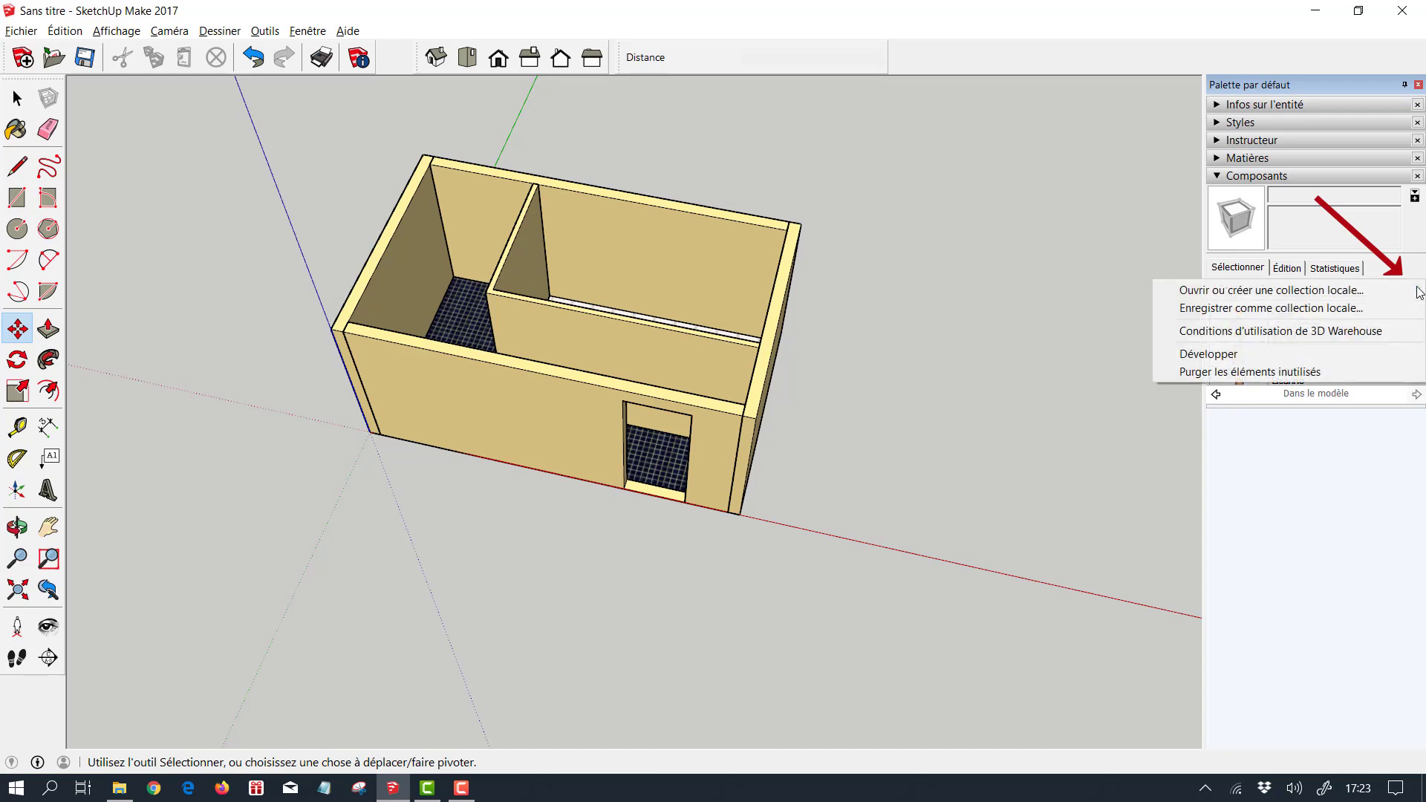
pyautogui.click(1281, 290)
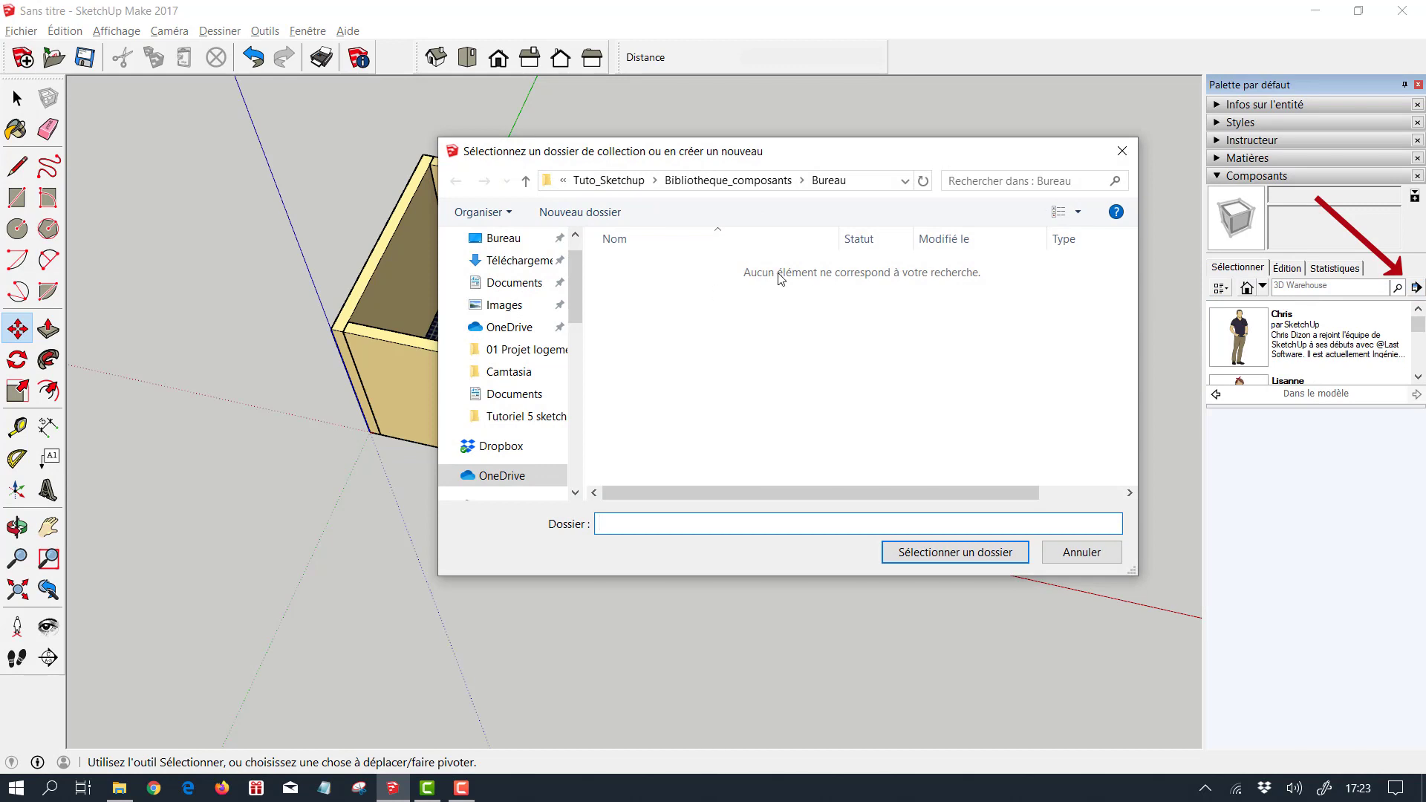
pyautogui.click(563, 180)
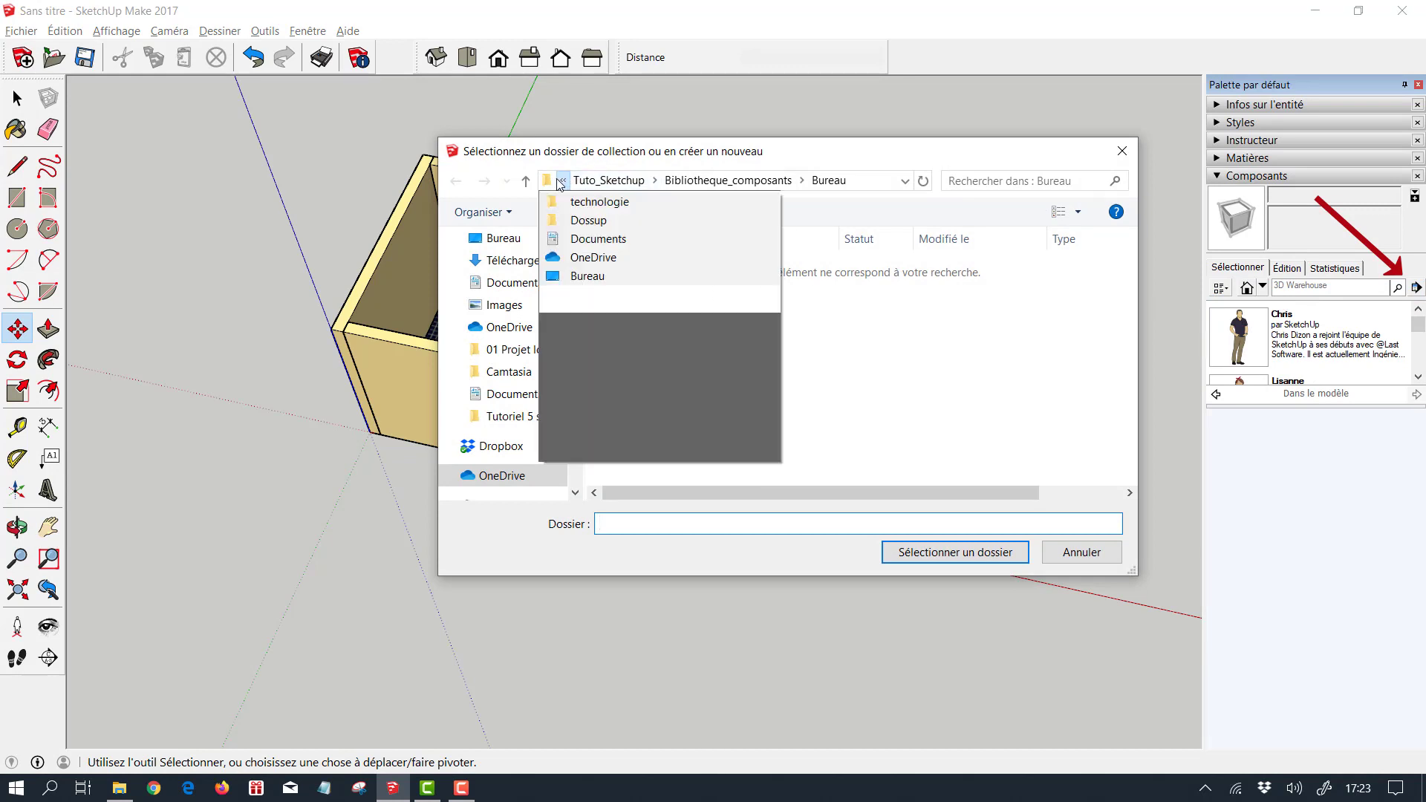
pyautogui.click(561, 238)
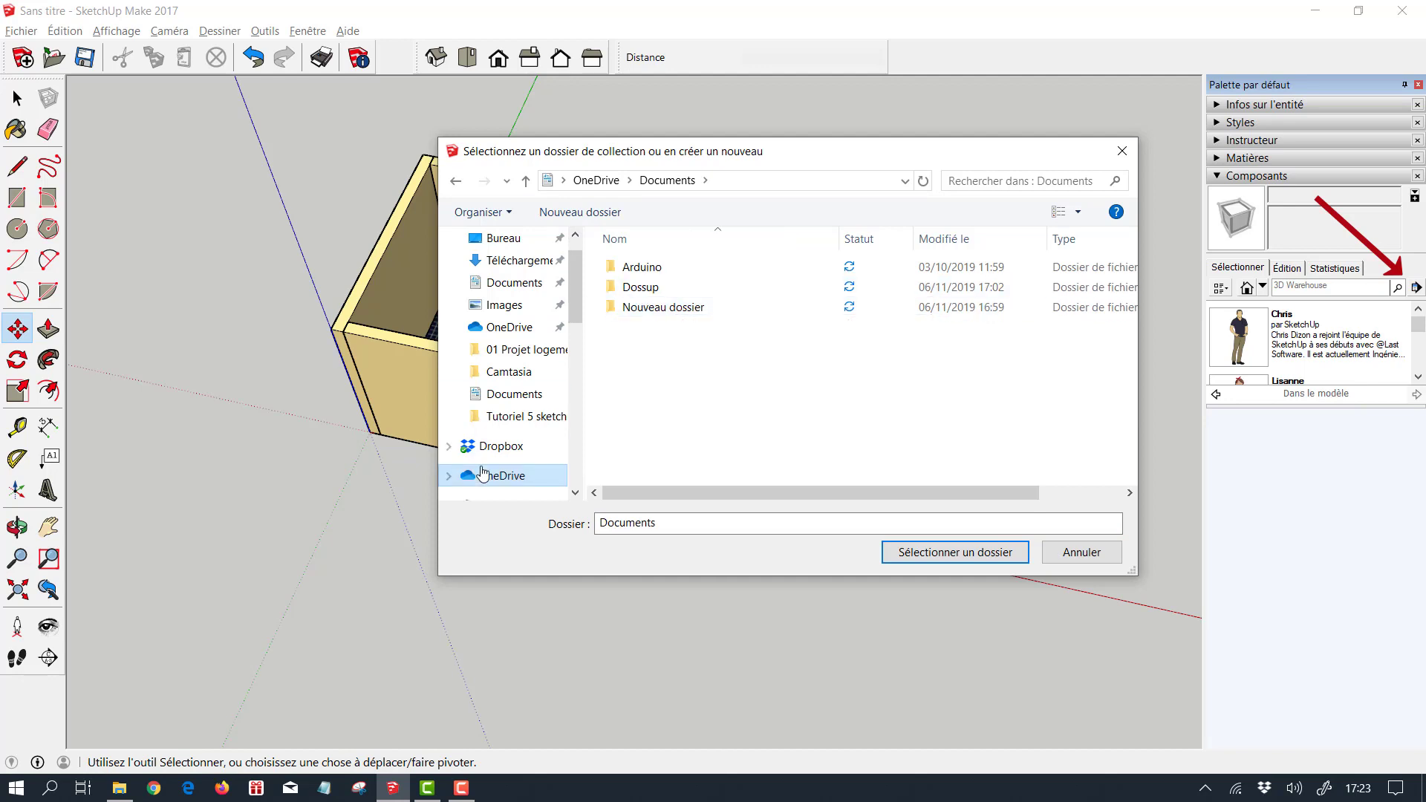
pyautogui.doubleClick(631, 287)
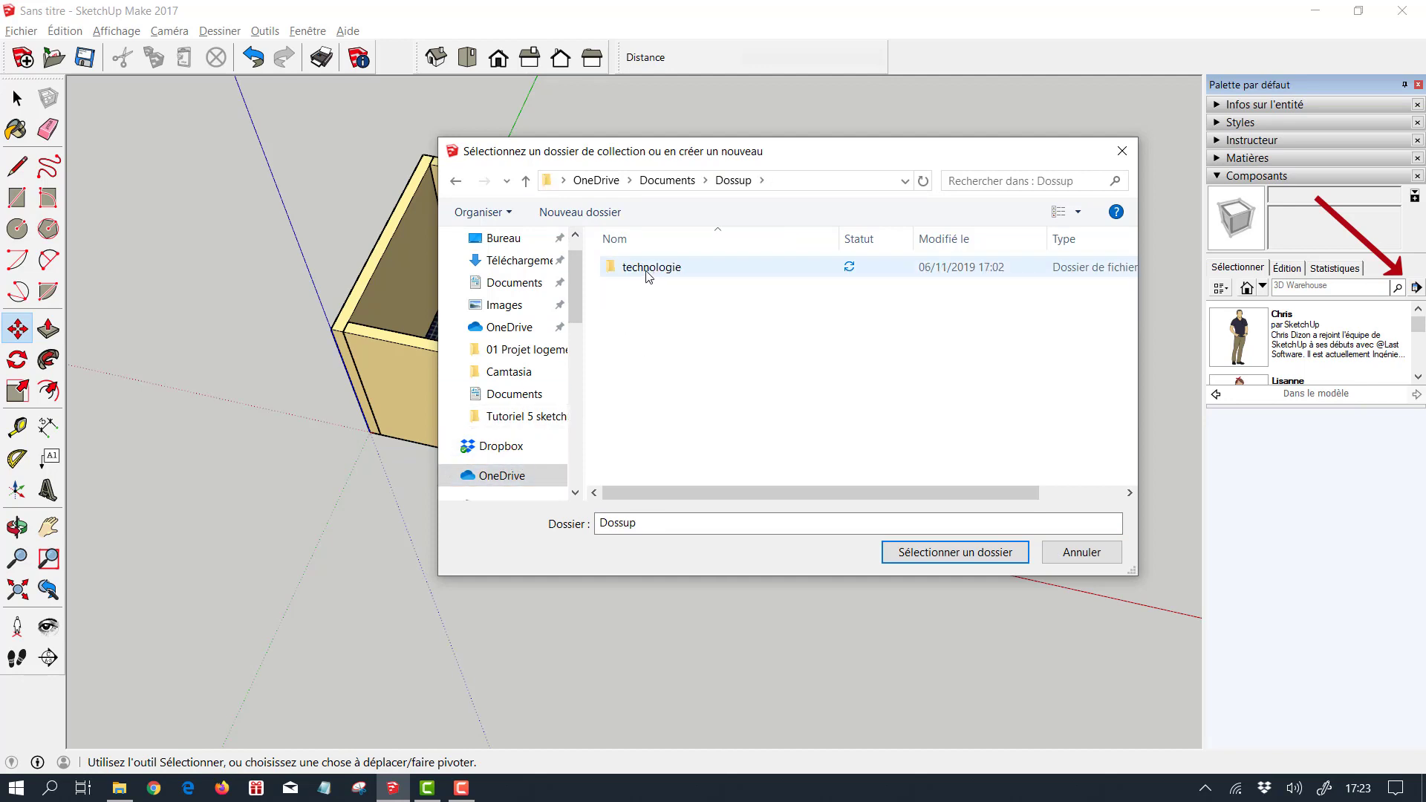
pyautogui.doubleClick(648, 271)
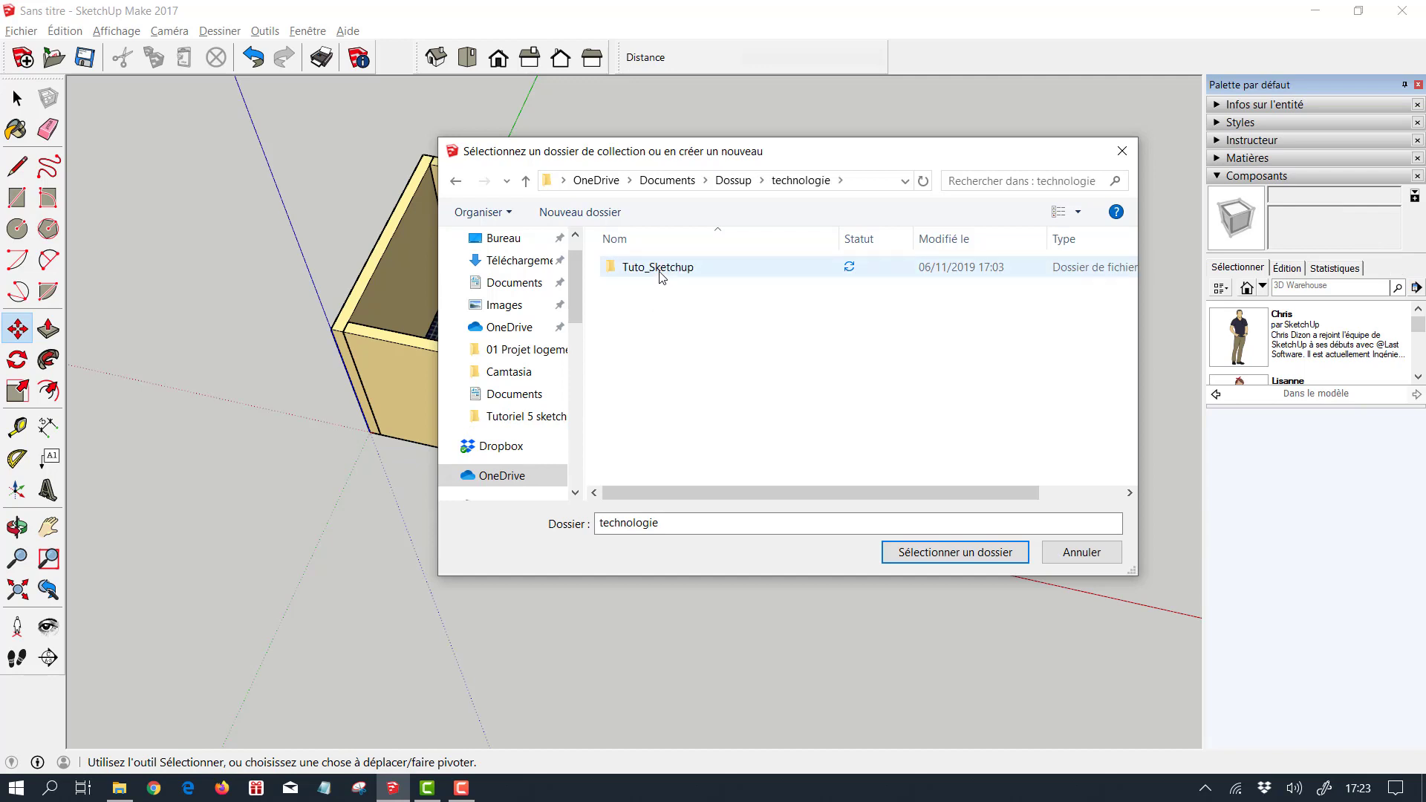
pyautogui.doubleClick(660, 271)
pyautogui.doubleClick(661, 273)
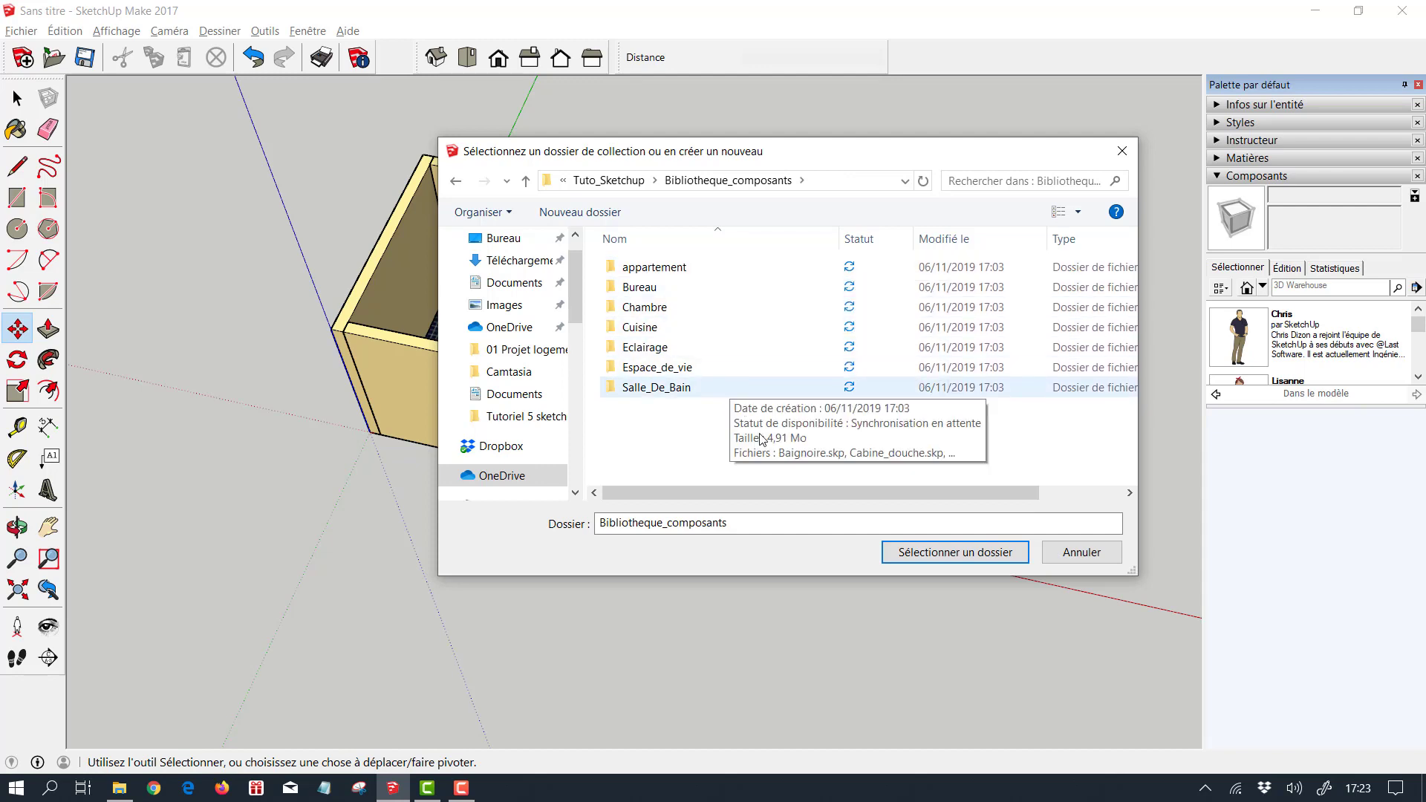
# Load the Bureau folder from Bibliotheque_composants as the local component collection
pyautogui.doubleClick(657, 293)
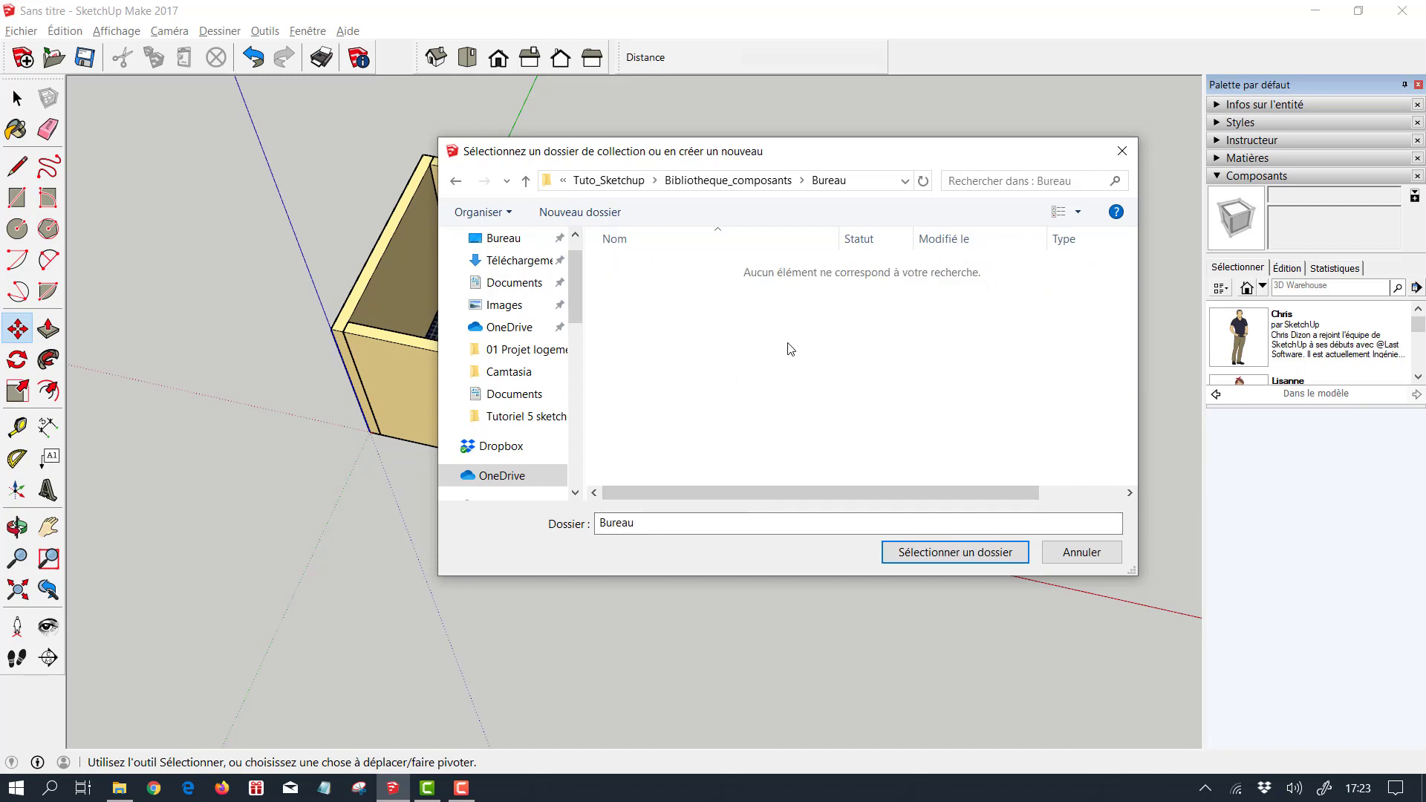
pyautogui.click(730, 180)
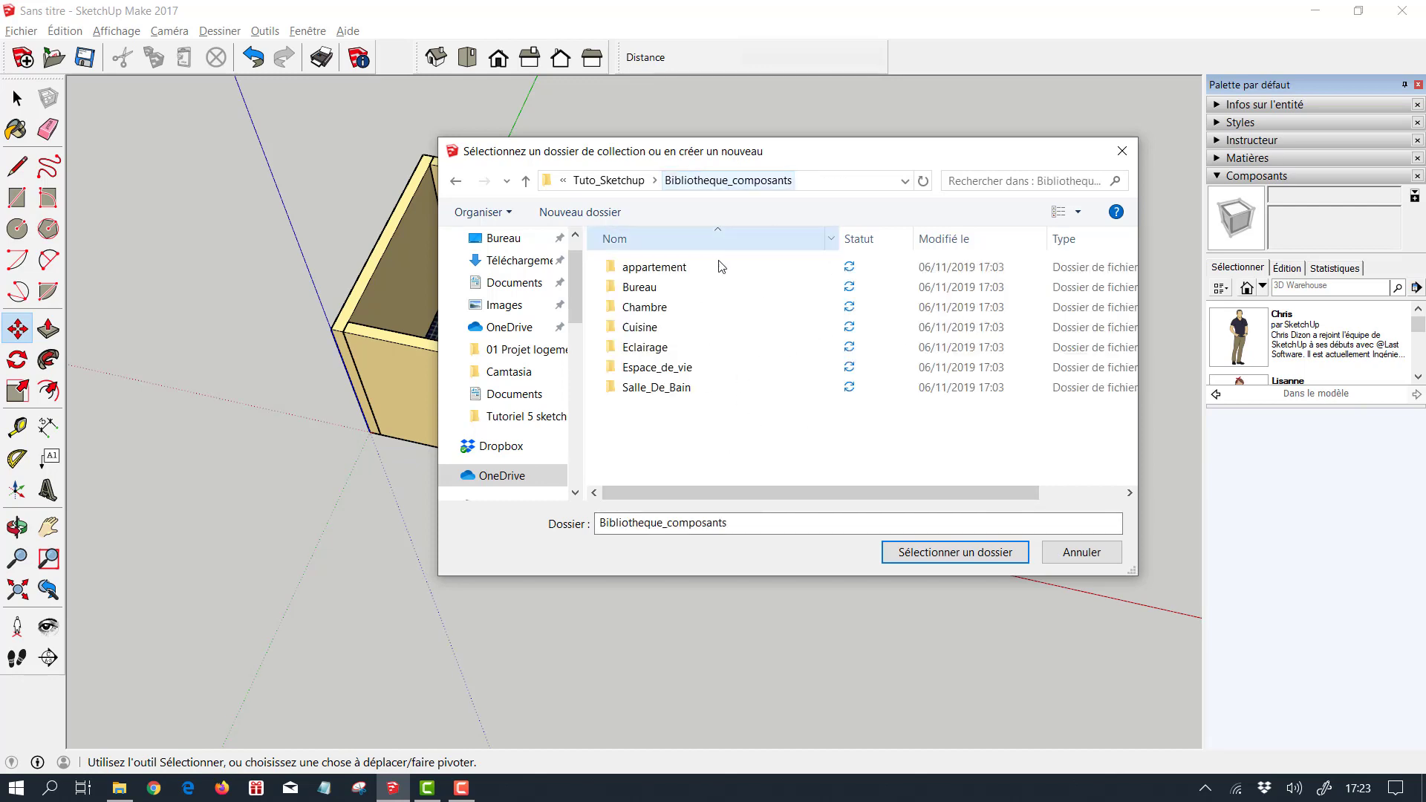
pyautogui.click(653, 290)
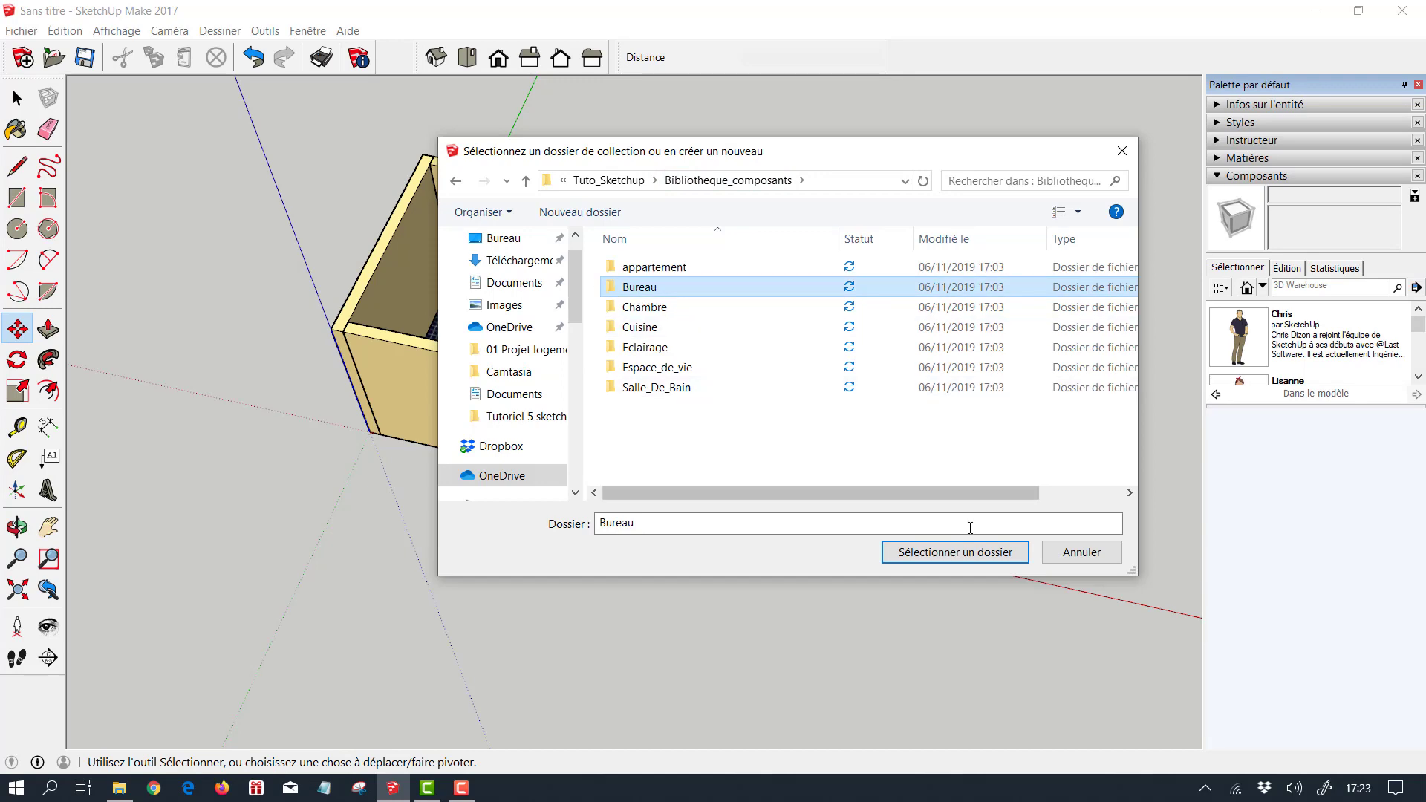
pyautogui.click(961, 557)
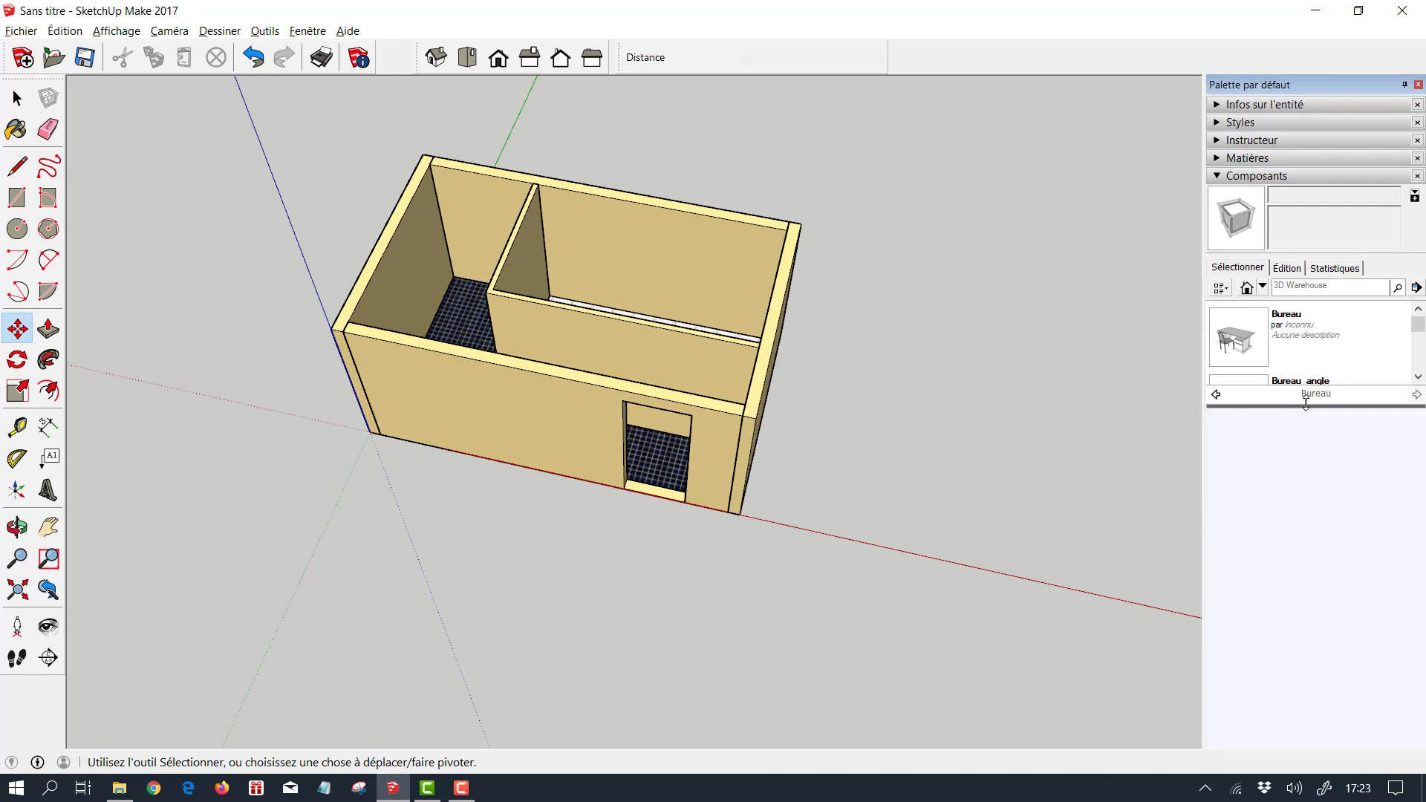
# Enlarge the component list and place the Bureau desk component across the end wall nearest the window opening
pyautogui.moveTo(1299, 409); pyautogui.dragTo(1302, 569)
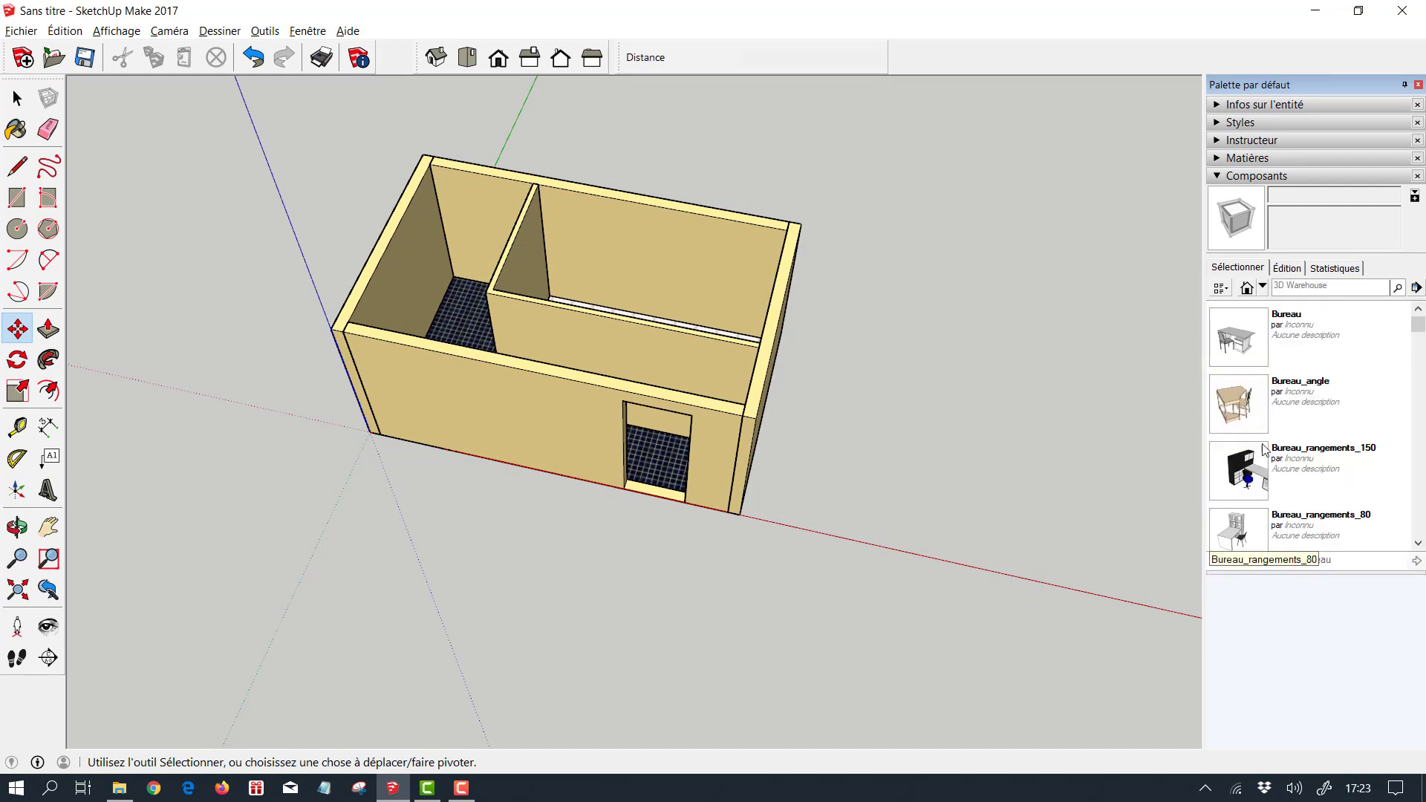
pyautogui.click(1238, 341)
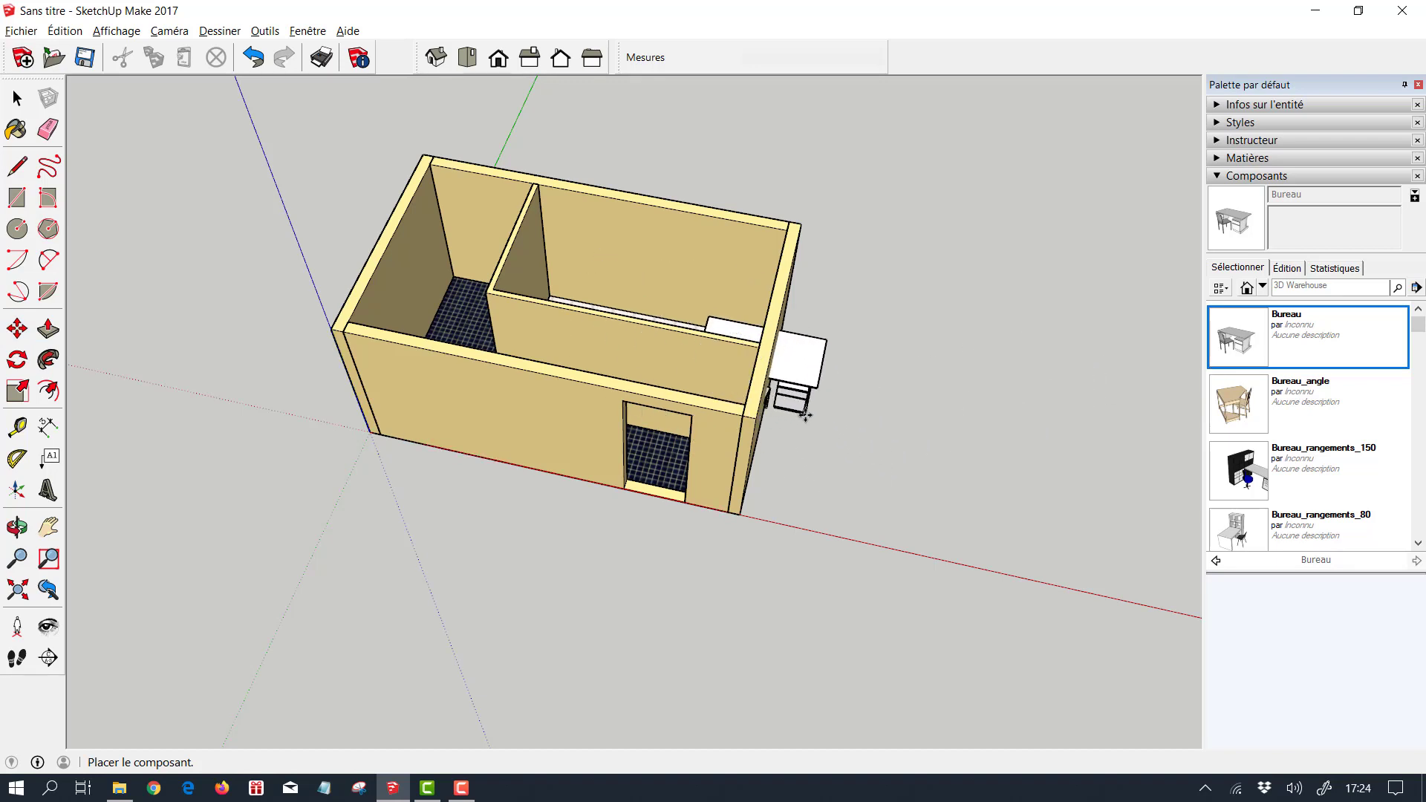
pyautogui.click(798, 415)
# Hide the long exterior wall beside the tiled room and the end wall that the desk crosses
pyautogui.moveTo(901, 430); pyautogui.dragTo(882, 464, button='middle')
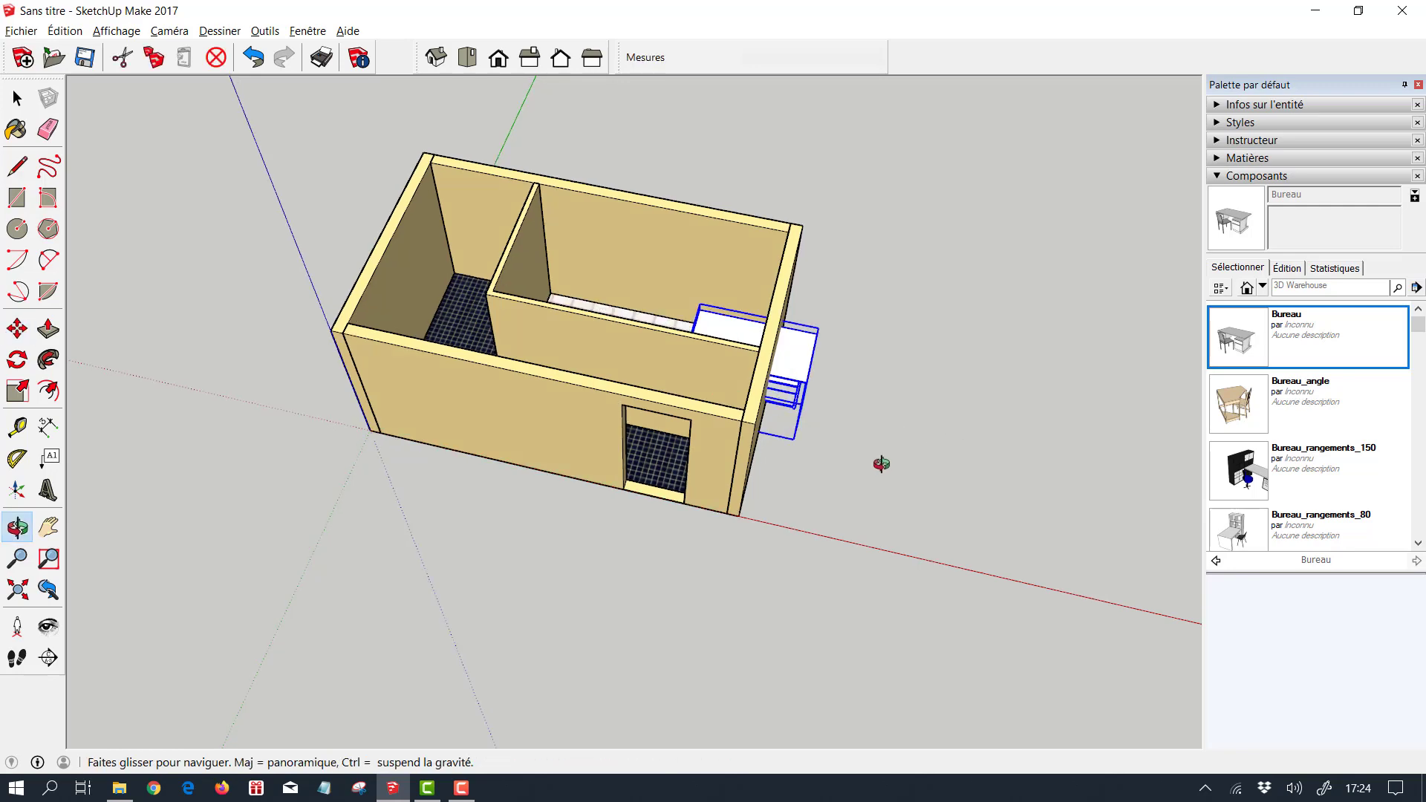
pyautogui.moveTo(882, 463); pyautogui.dragTo(66, 589)
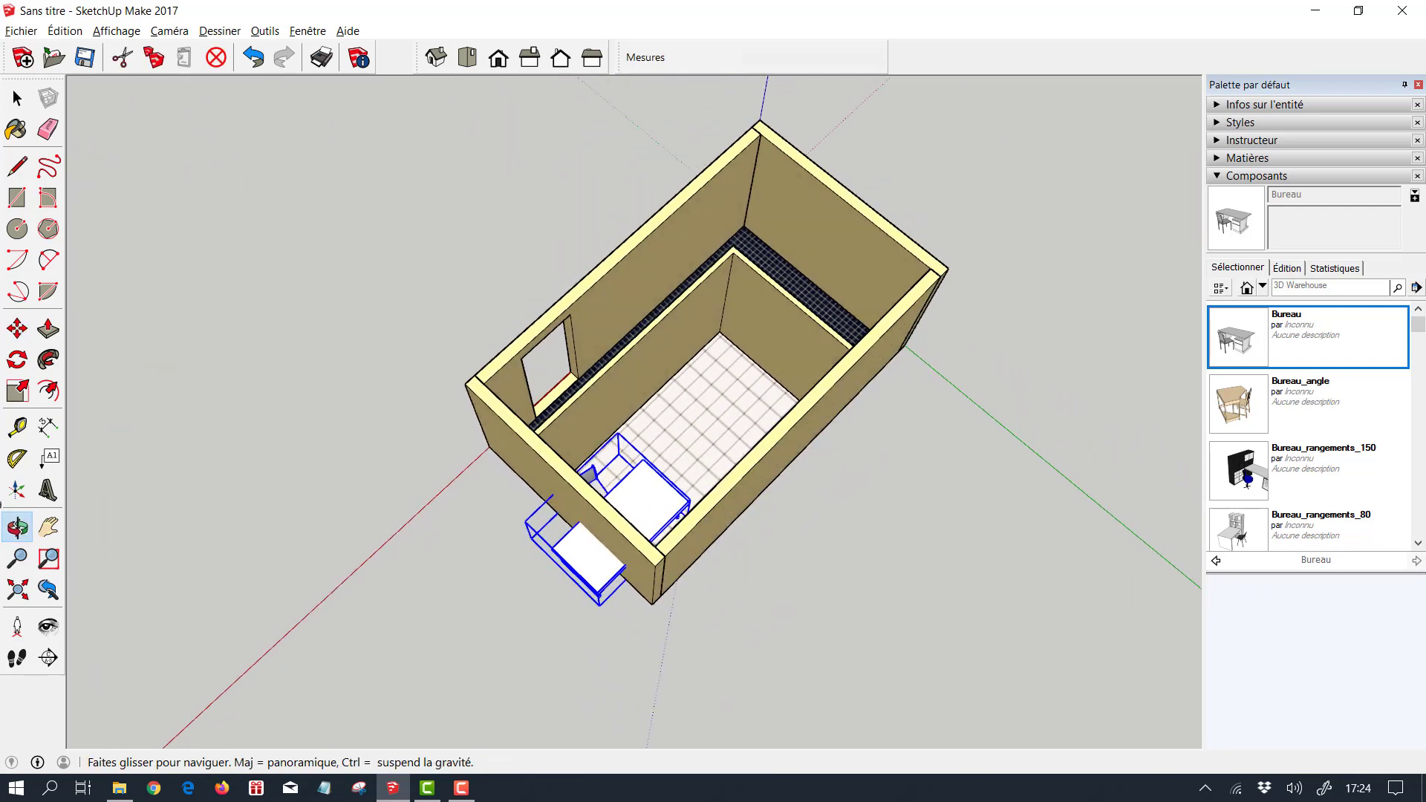
pyautogui.moveTo(1, 504); pyautogui.dragTo(18, 390, button='middle')
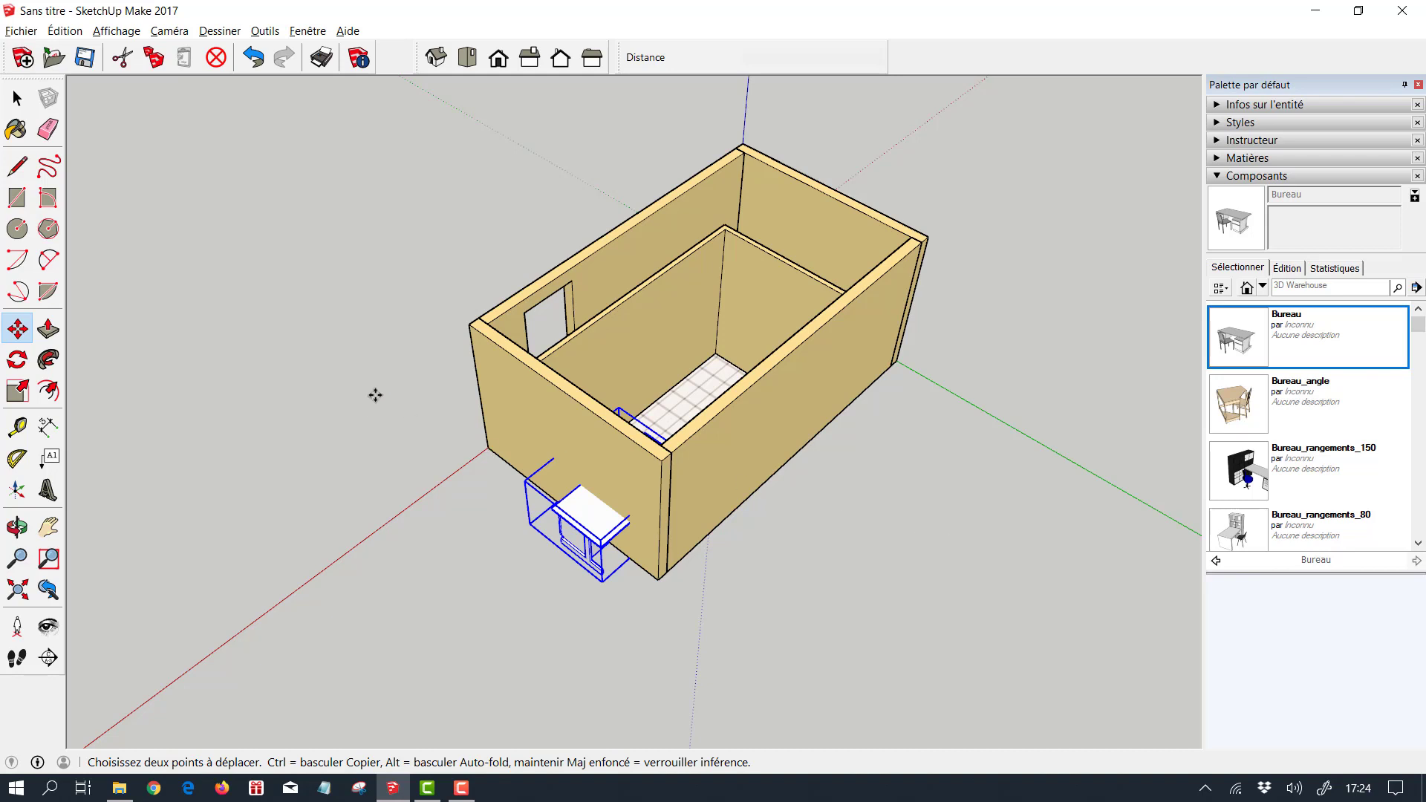
pyautogui.click(17, 98)
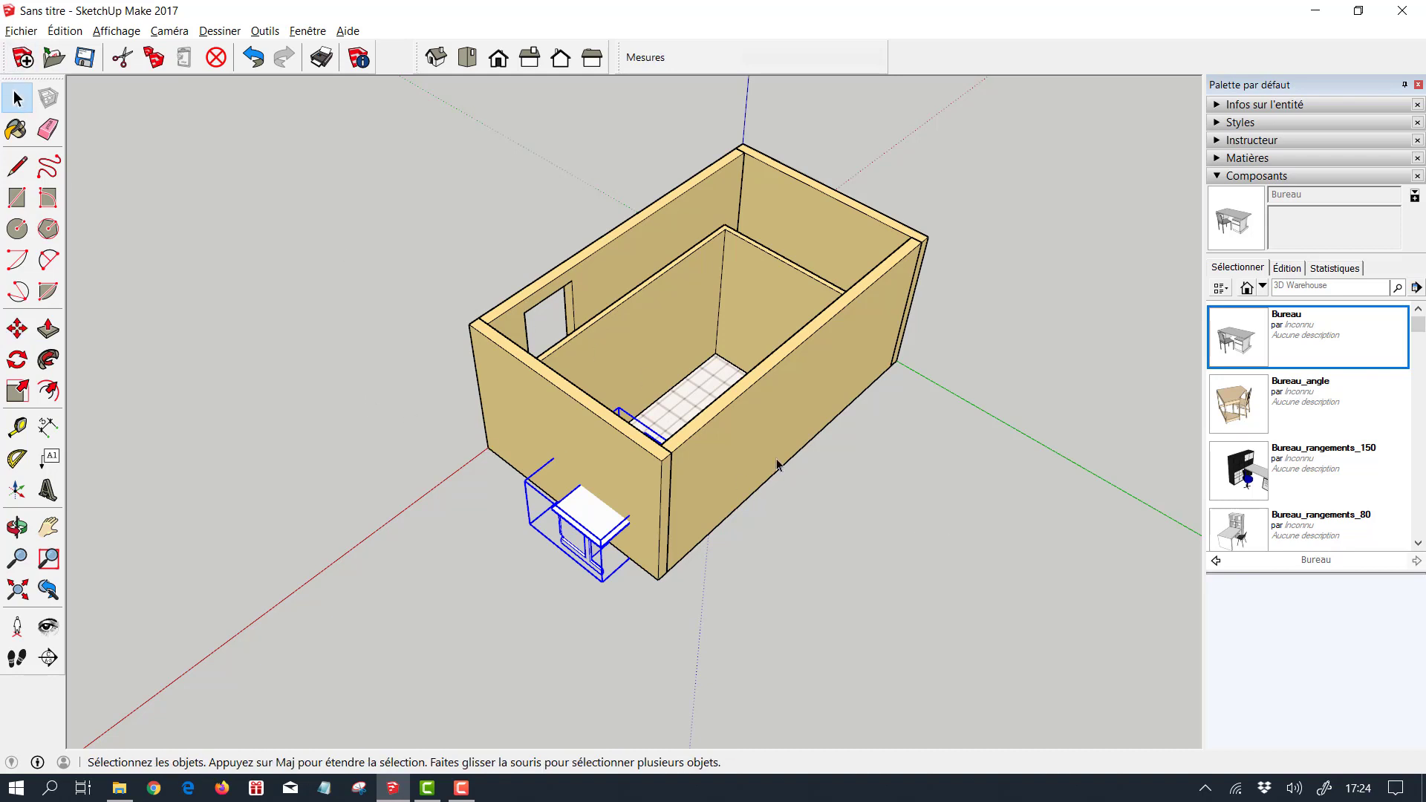
pyautogui.click(805, 389)
pyautogui.rightClick(804, 389)
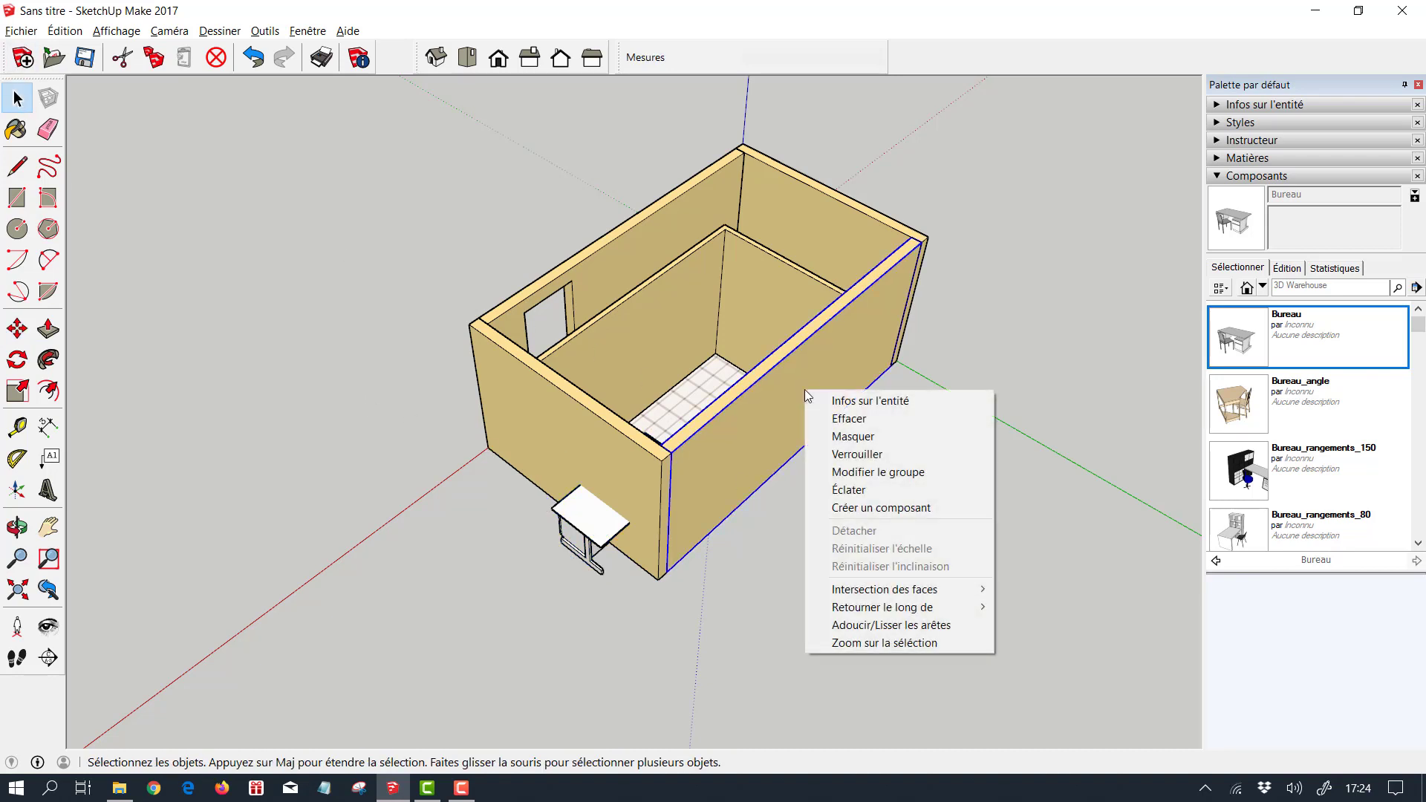
pyautogui.click(861, 438)
pyautogui.click(573, 445)
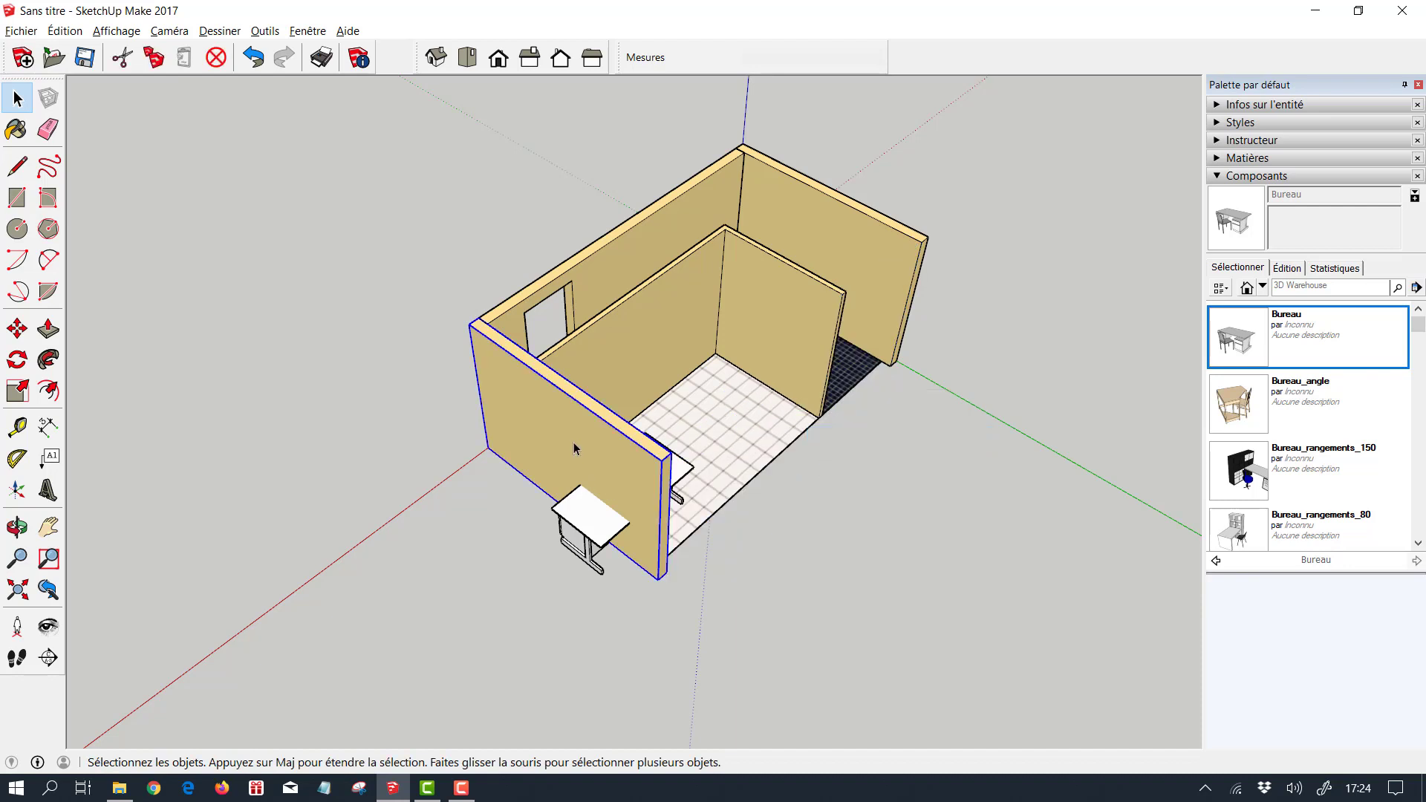
pyautogui.rightClick(573, 442)
pyautogui.click(615, 490)
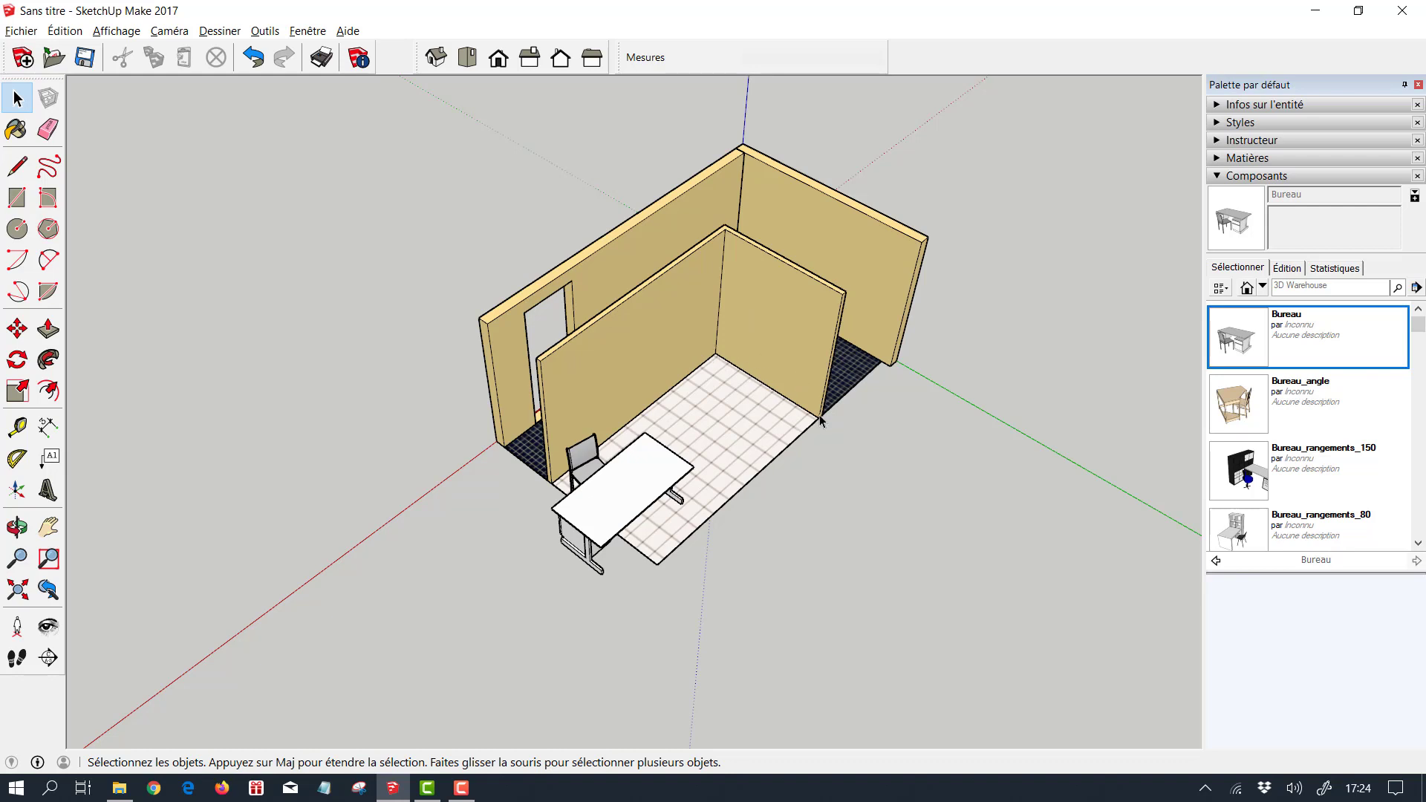
# Try moving the far end wall outward by about 796 mm, and undo the move while keeping both walls hidden
pyautogui.click(613, 522)
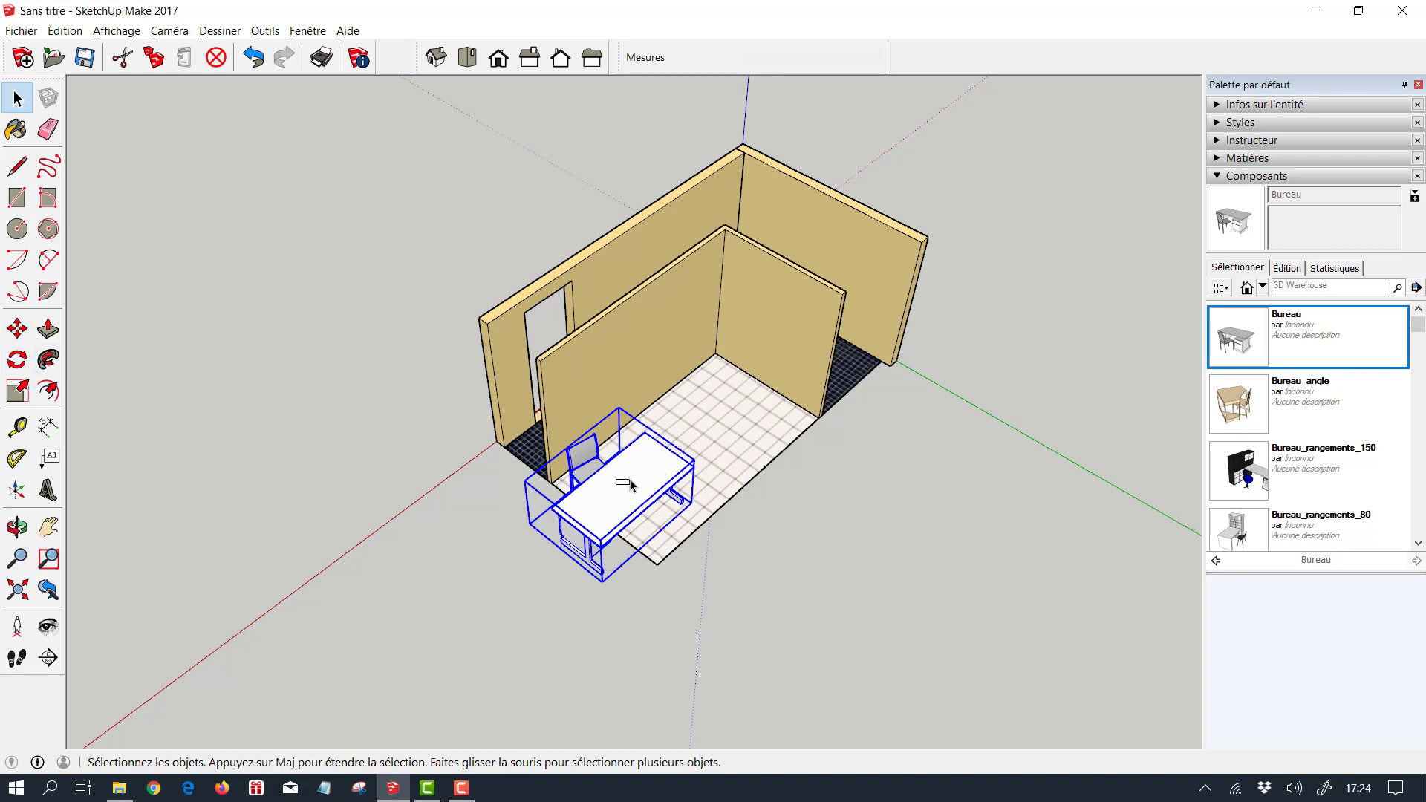
pyautogui.click(656, 369)
pyautogui.click(586, 281)
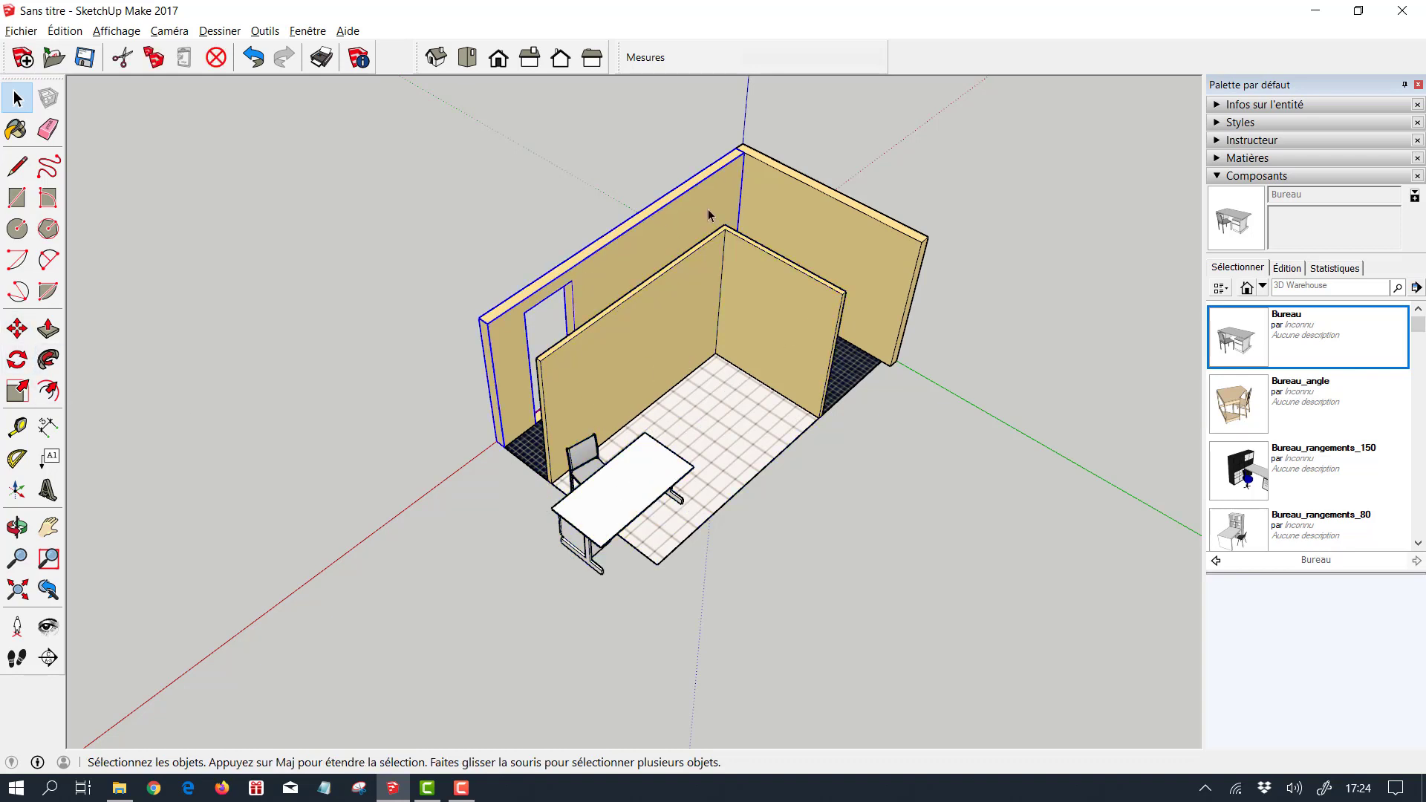
pyautogui.click(847, 256)
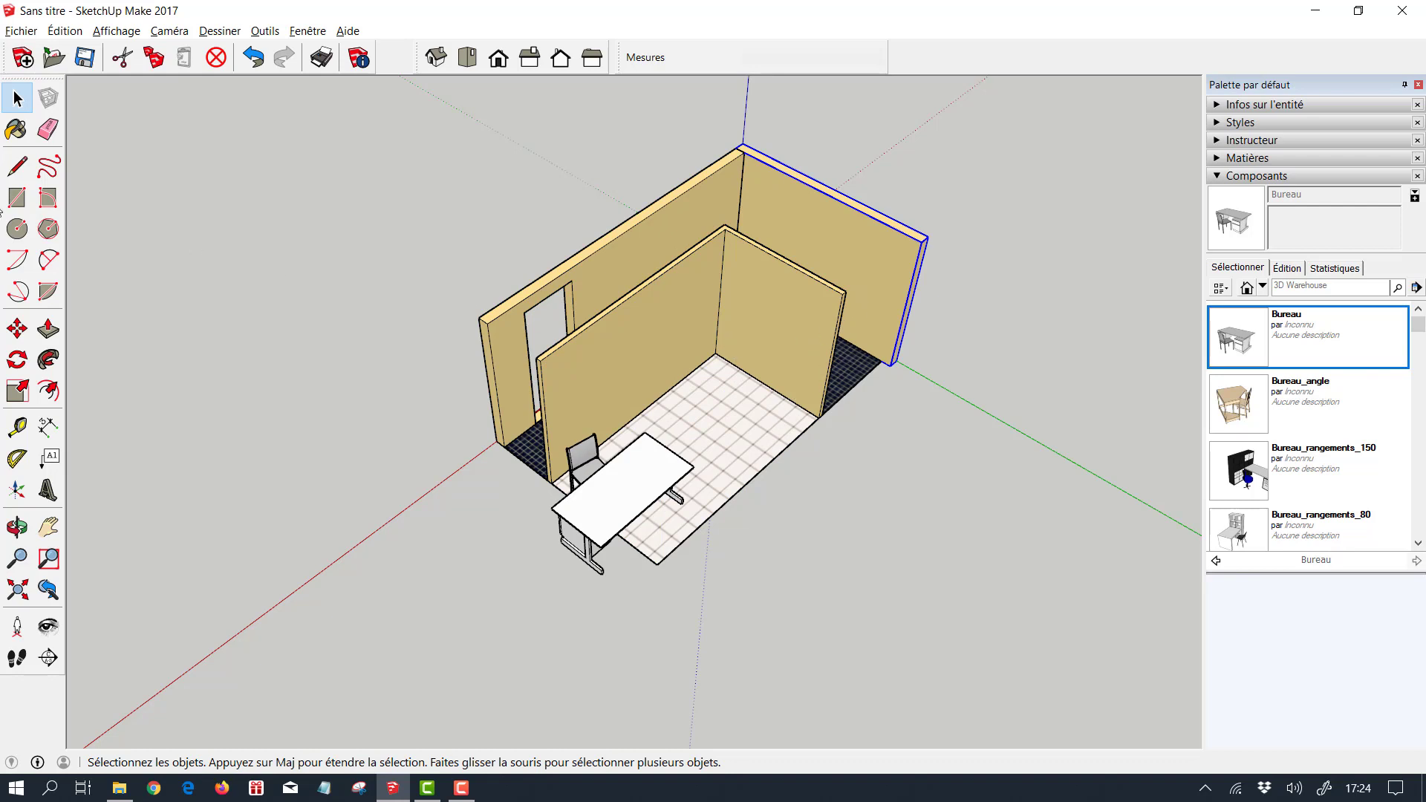
pyautogui.click(17, 328)
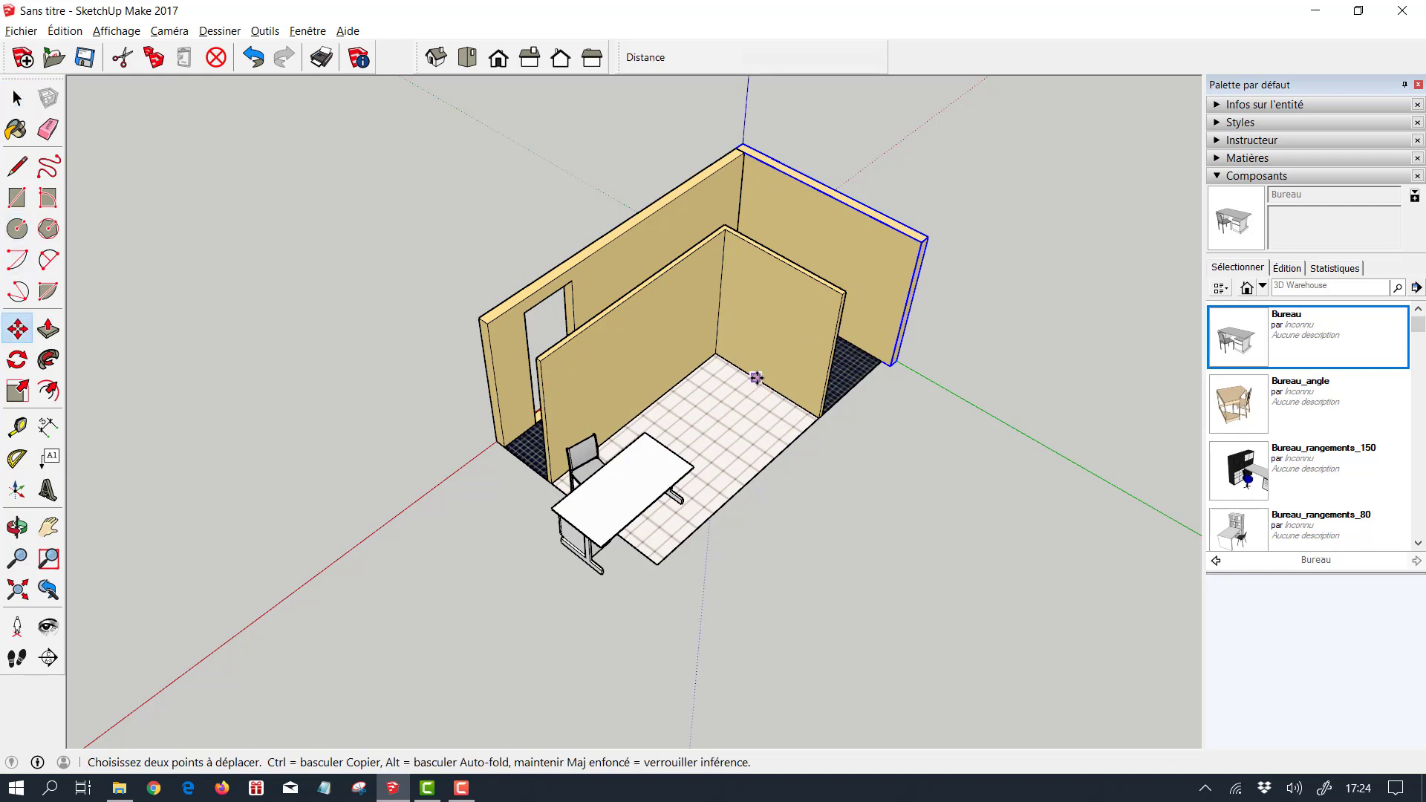
pyautogui.click(785, 341)
pyautogui.click(832, 340)
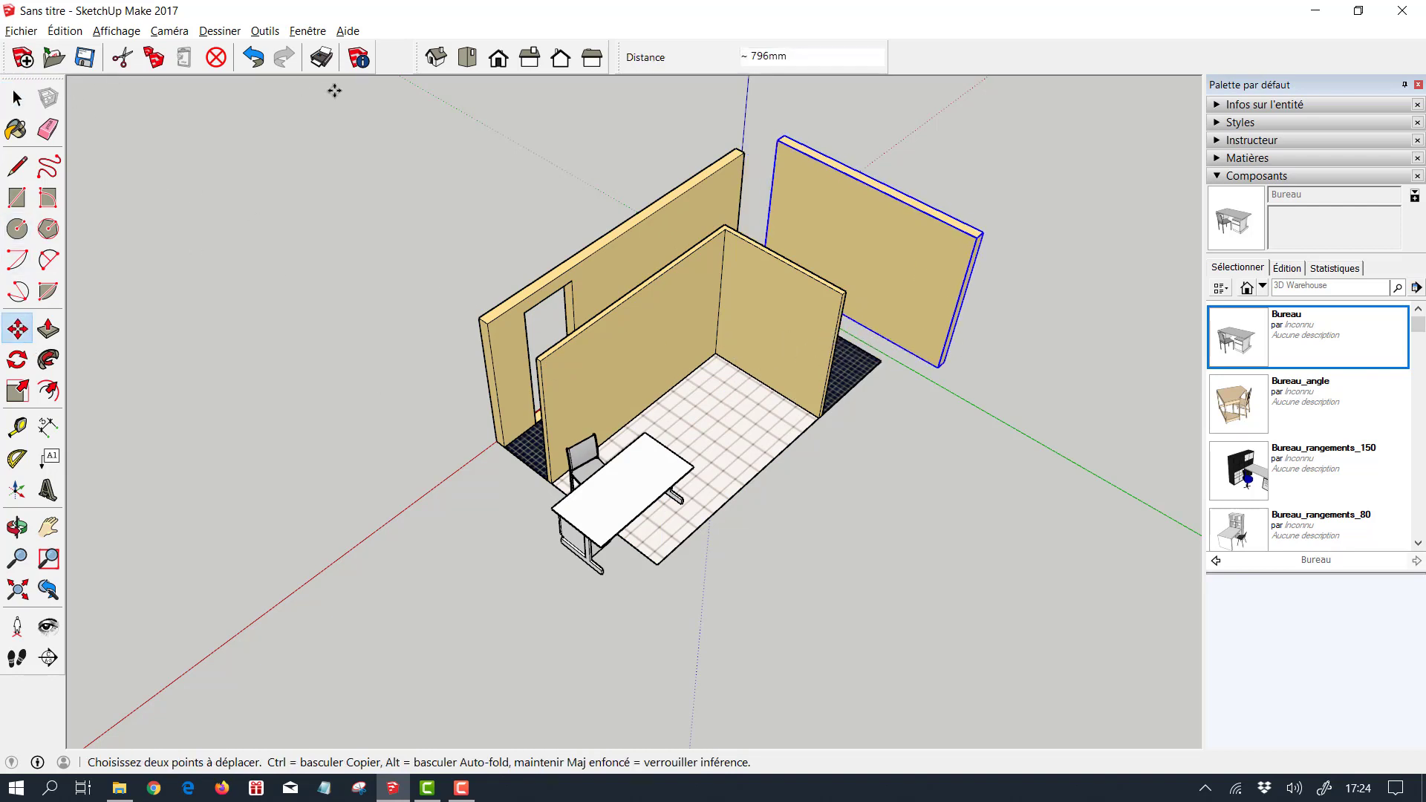
pyautogui.click(253, 59)
pyautogui.click(253, 59)
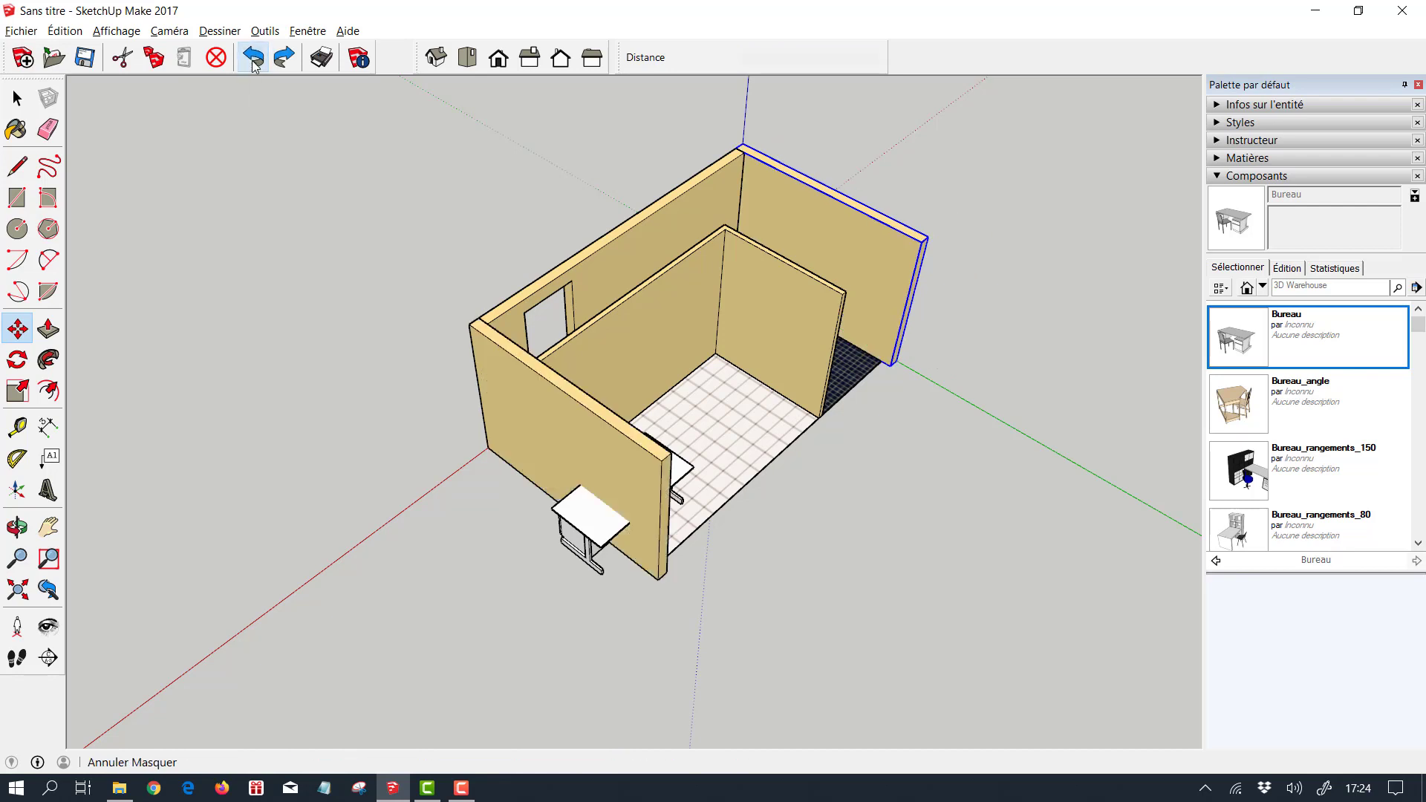
pyautogui.click(283, 57)
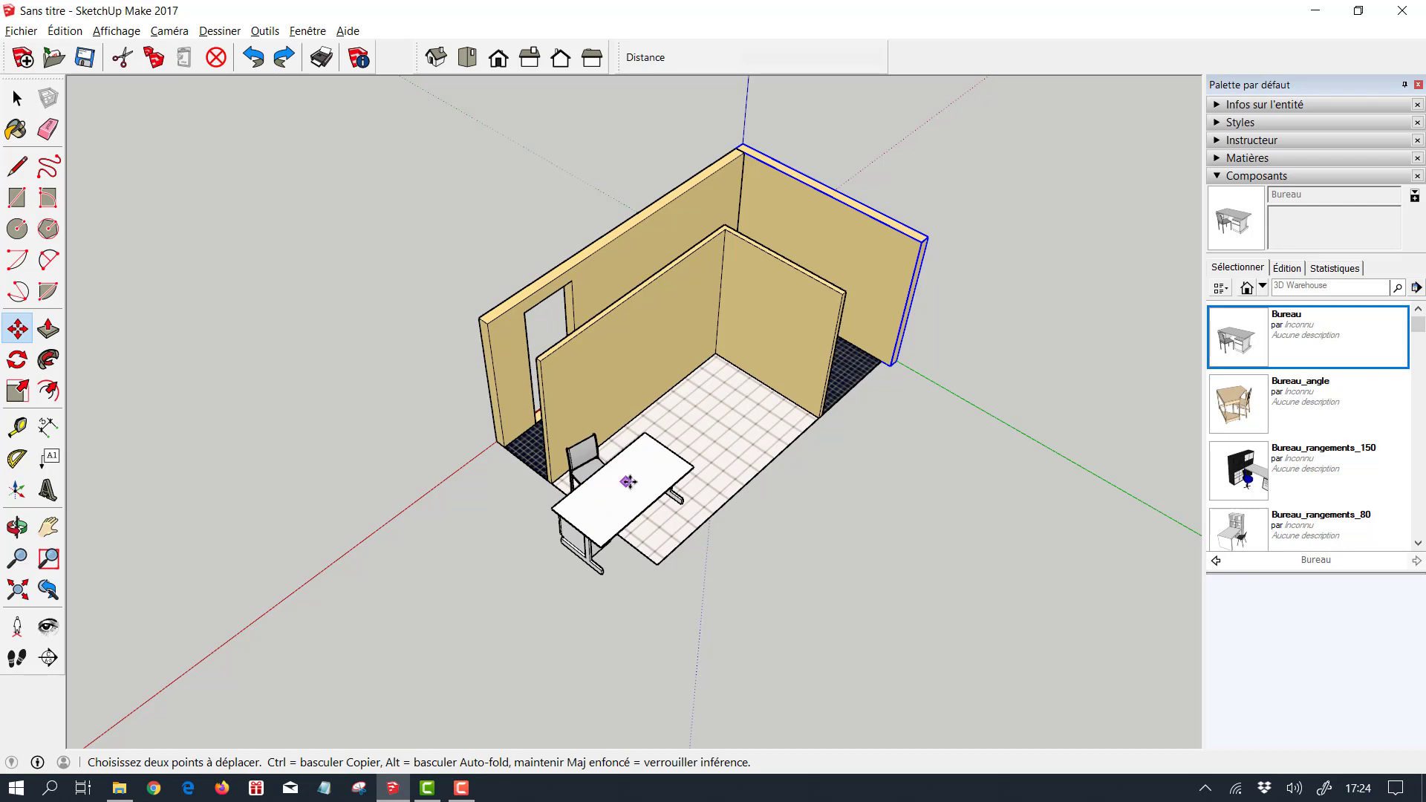
# Deselect the far end wall and move the desk about 4241 mm out of the building, beside the red axis
pyautogui.click(626, 481)
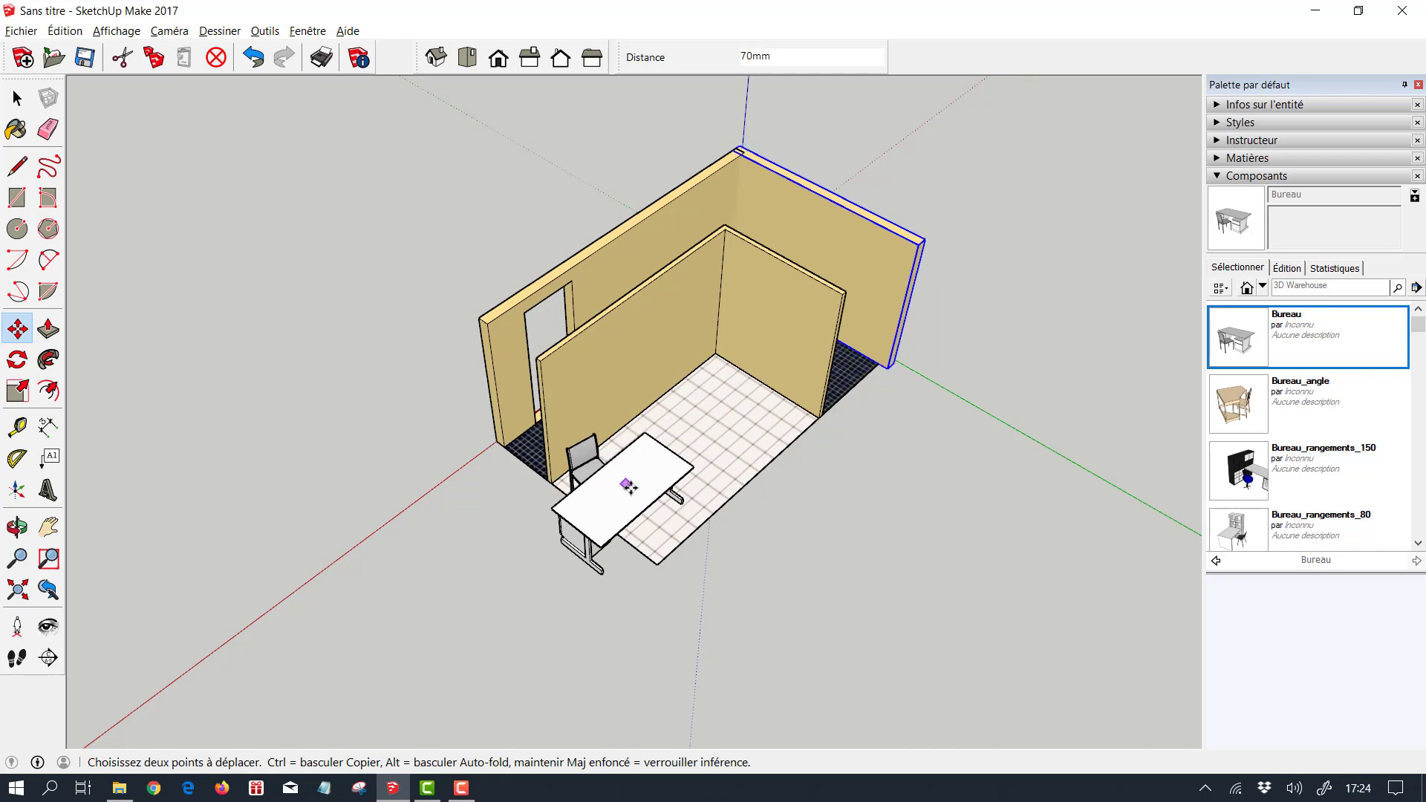
pyautogui.press('Escape')
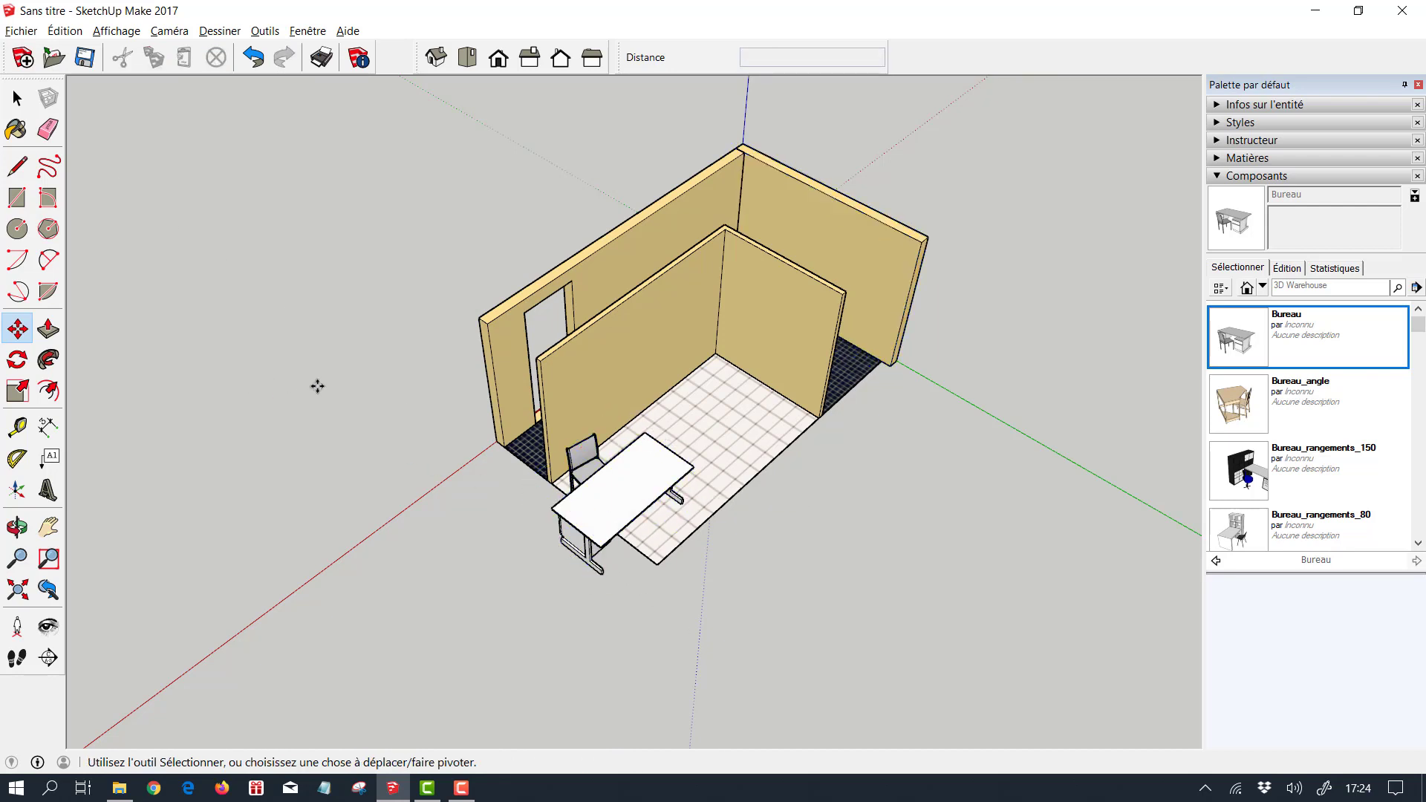
pyautogui.click(601, 502)
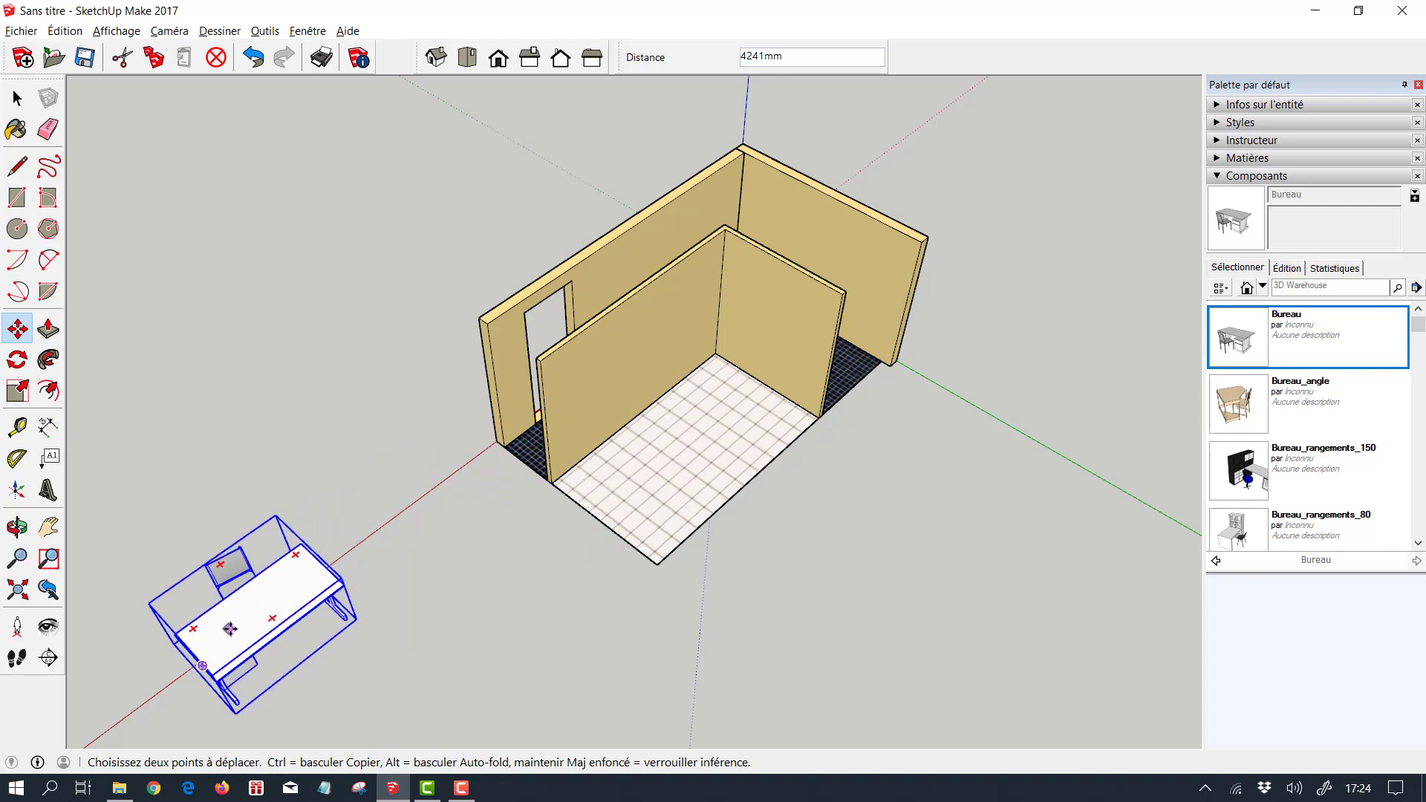
pyautogui.click(232, 627)
# Lock all the walls and floors of the building, leaving the desk out of the selection
pyautogui.scroll(-5, 407, 420)
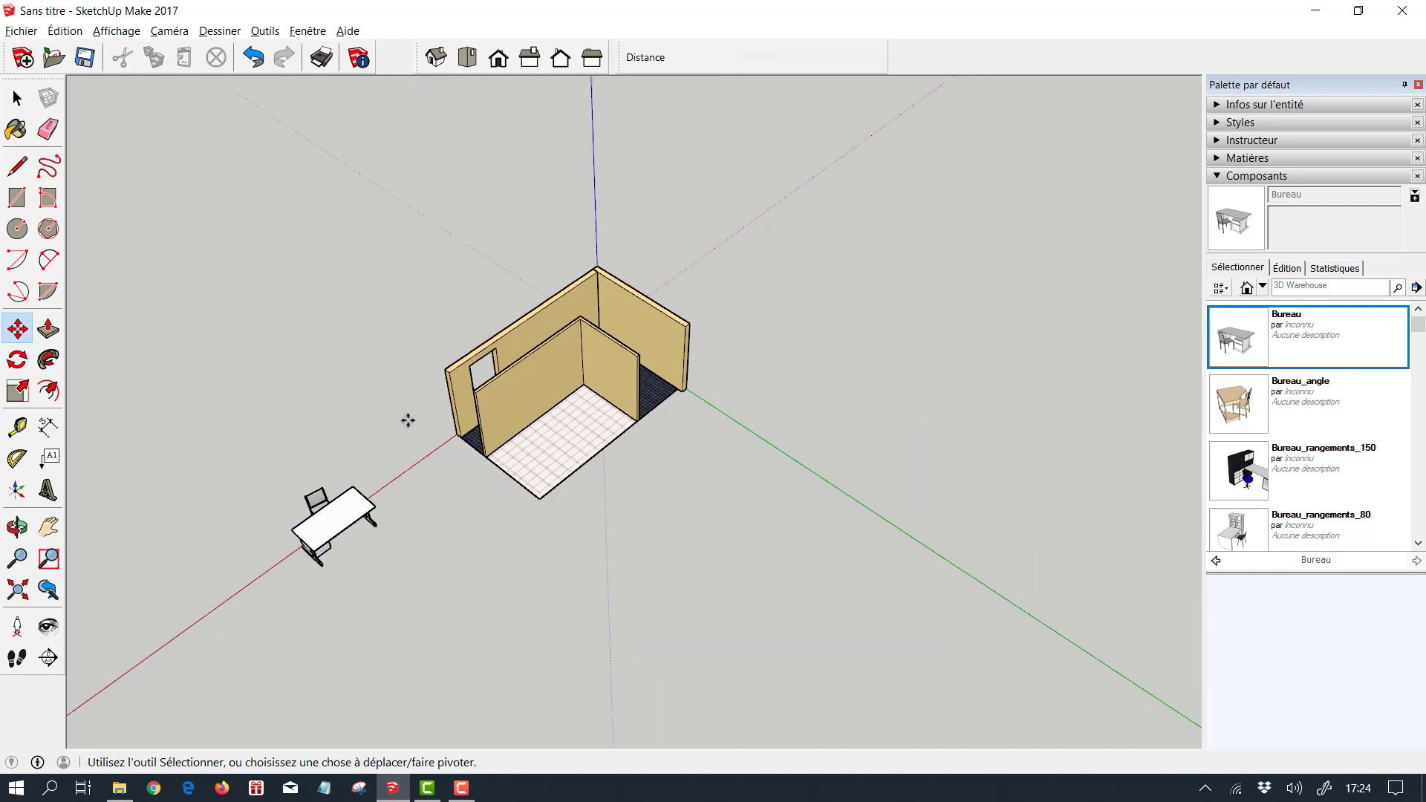
pyautogui.click(17, 98)
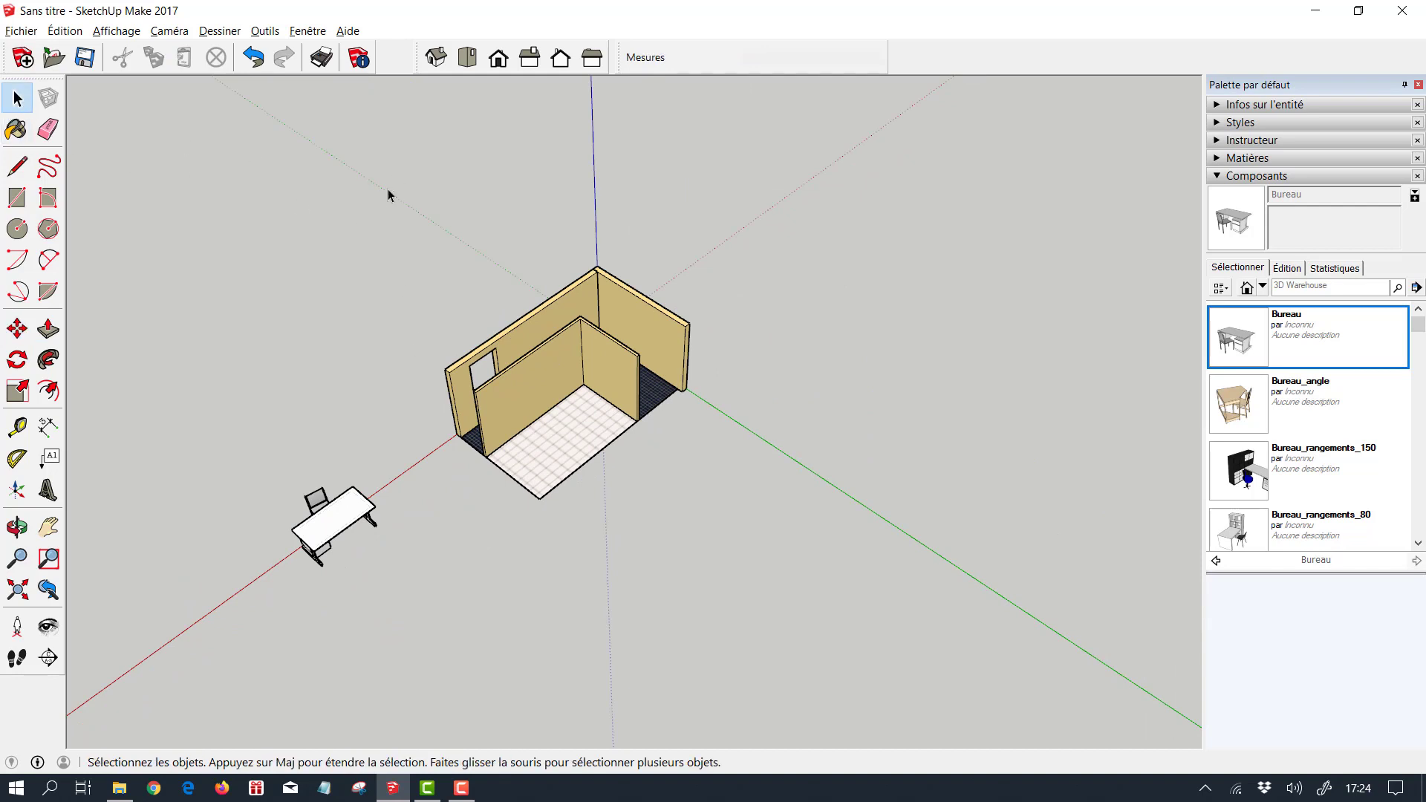
pyautogui.moveTo(368, 182); pyautogui.dragTo(832, 555)
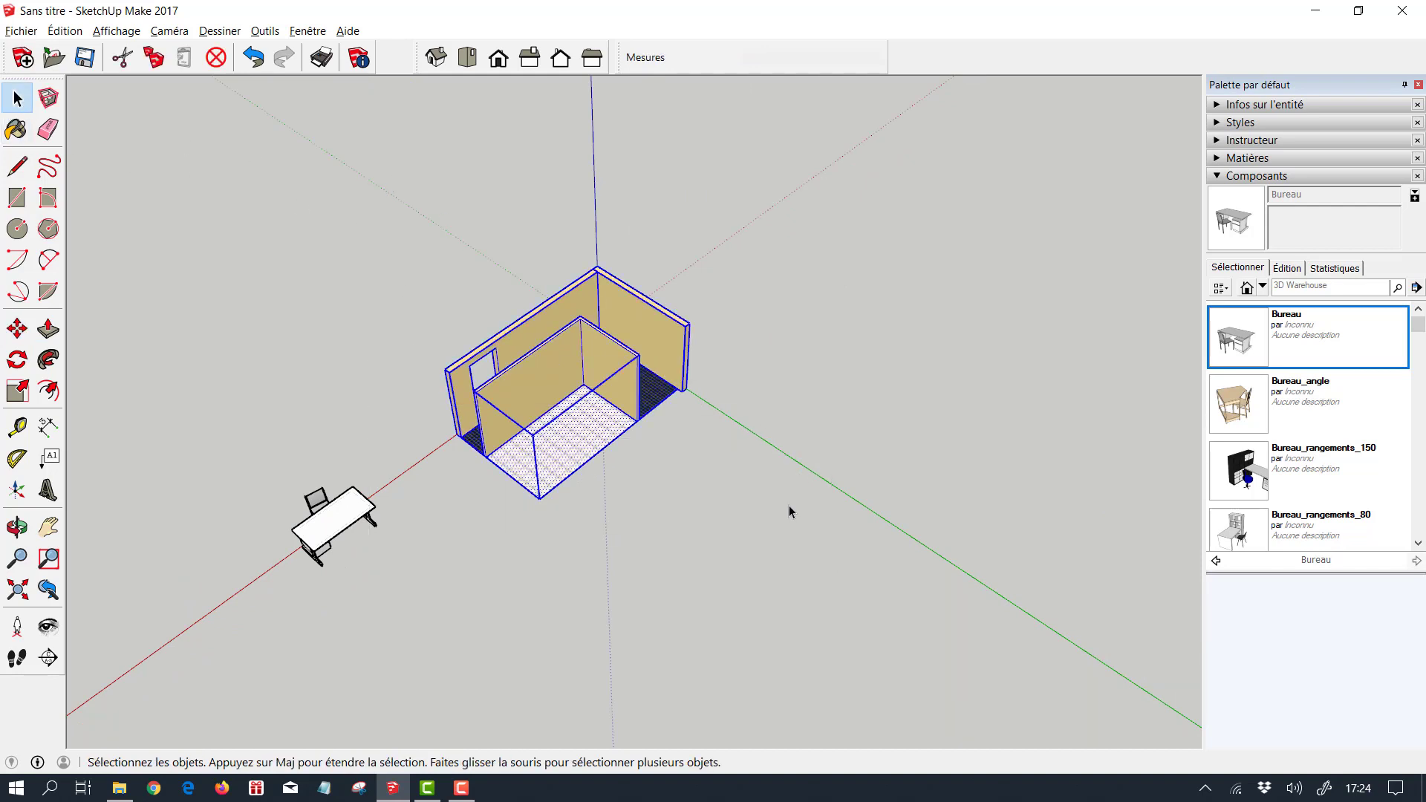
pyautogui.rightClick(568, 347)
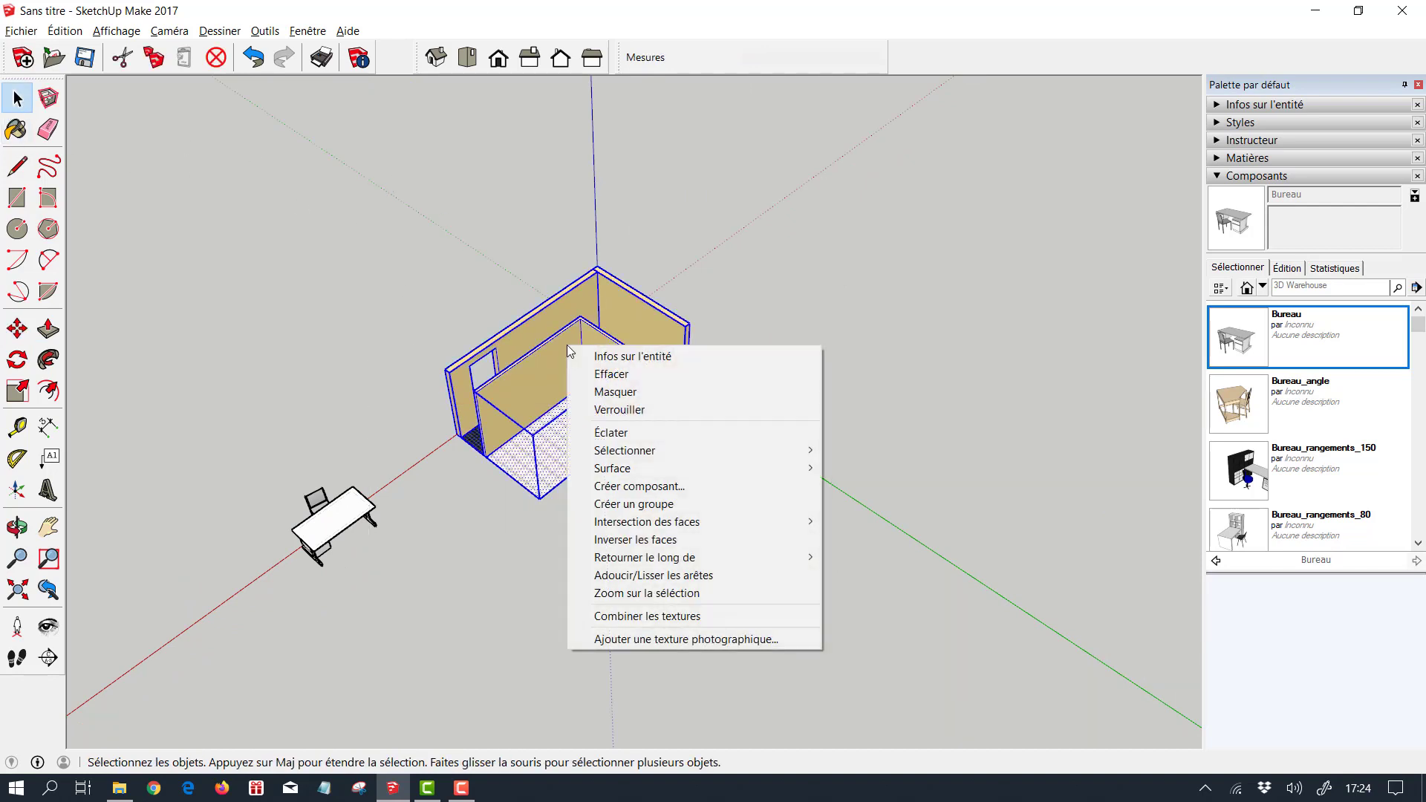
pyautogui.click(643, 410)
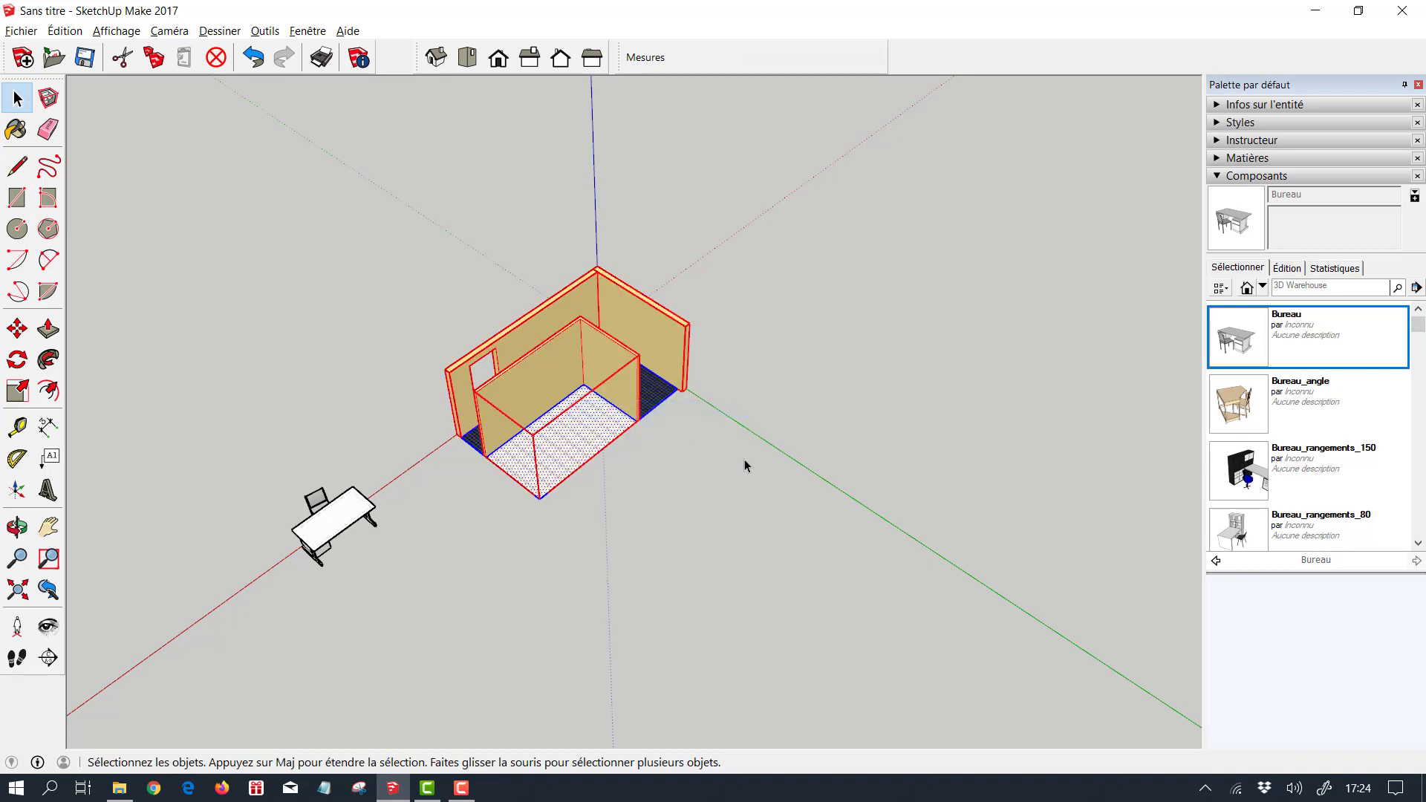
# Check the lock state of the inner partition walls and the far end wall by selecting each in turn
pyautogui.click(600, 357)
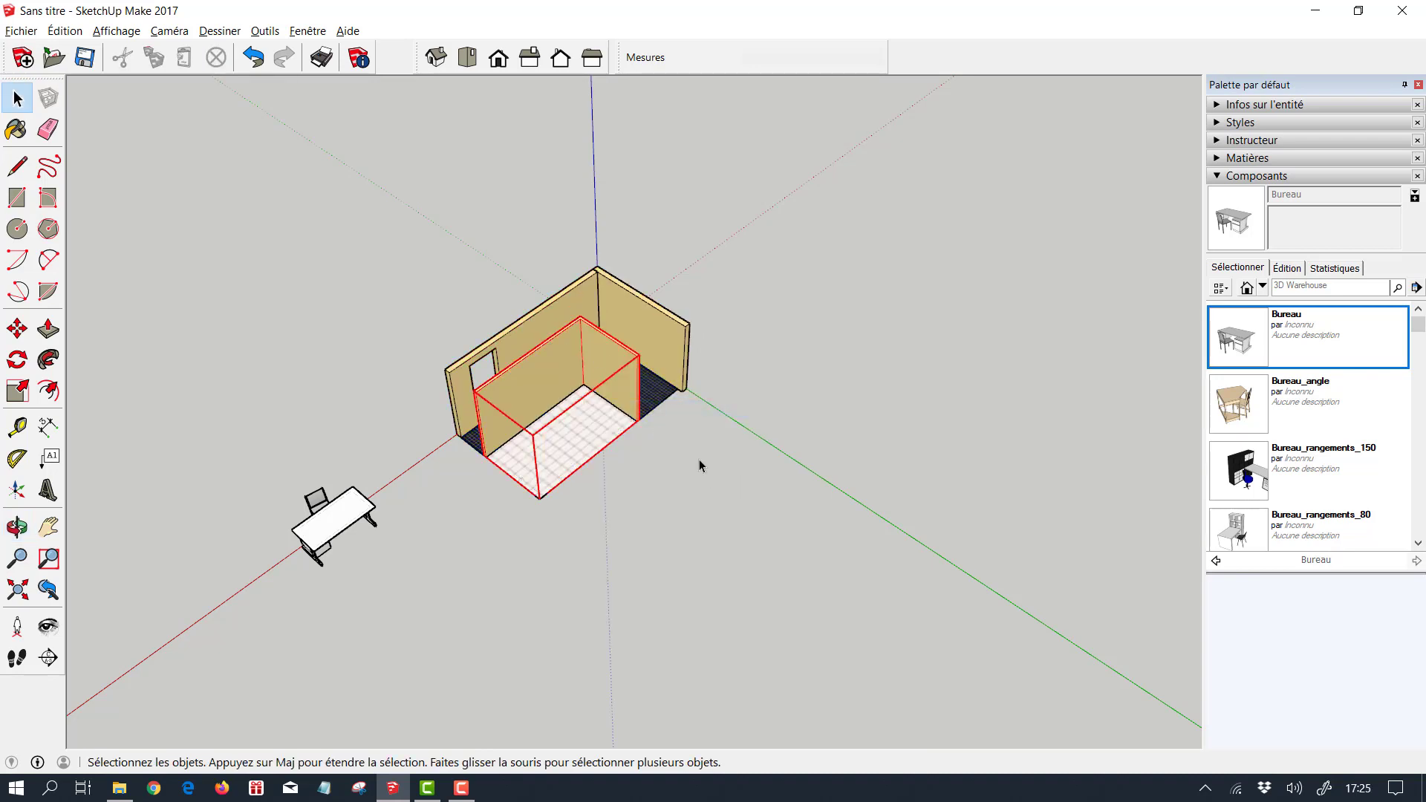
pyautogui.scroll(5, 698, 459)
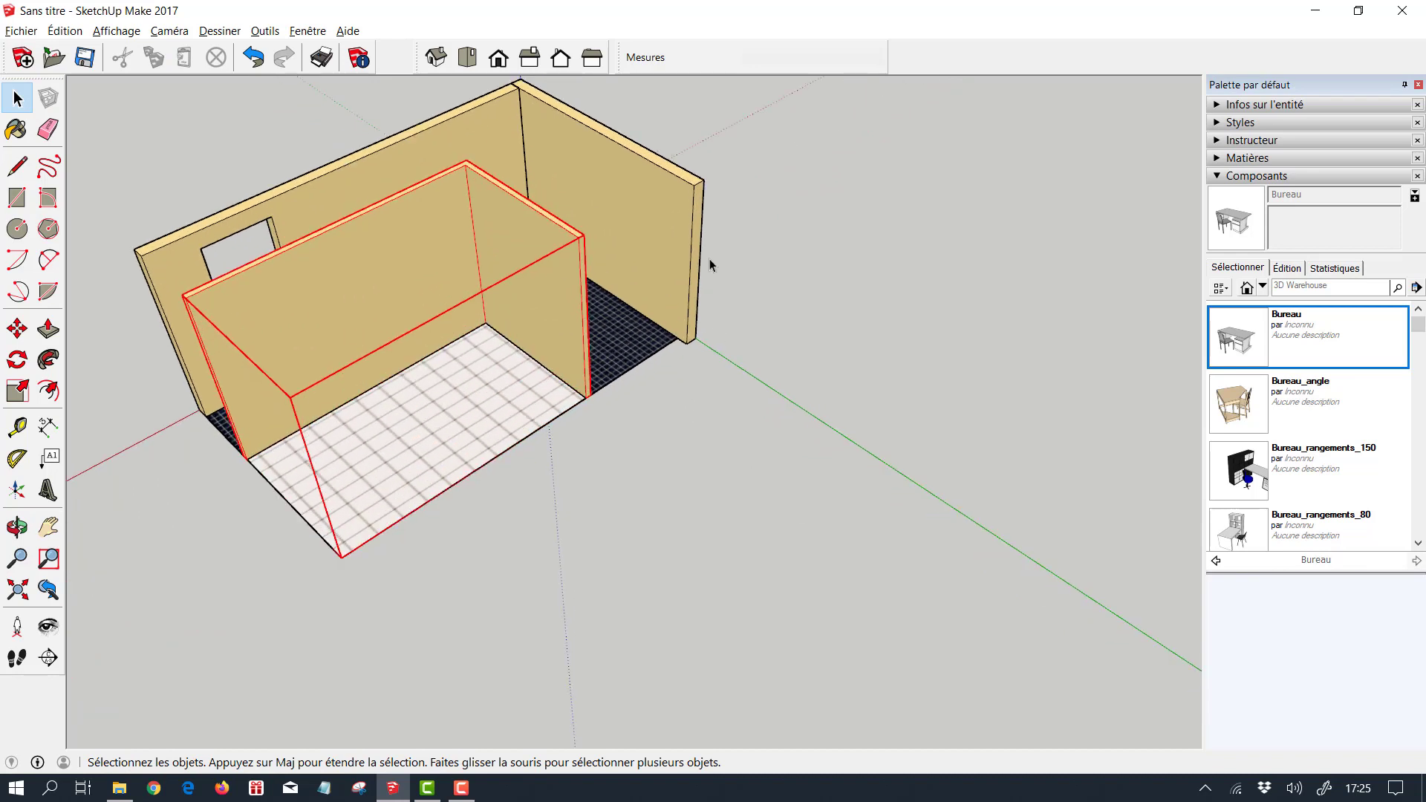
pyautogui.click(640, 282)
pyautogui.scroll(-5, 633, 470)
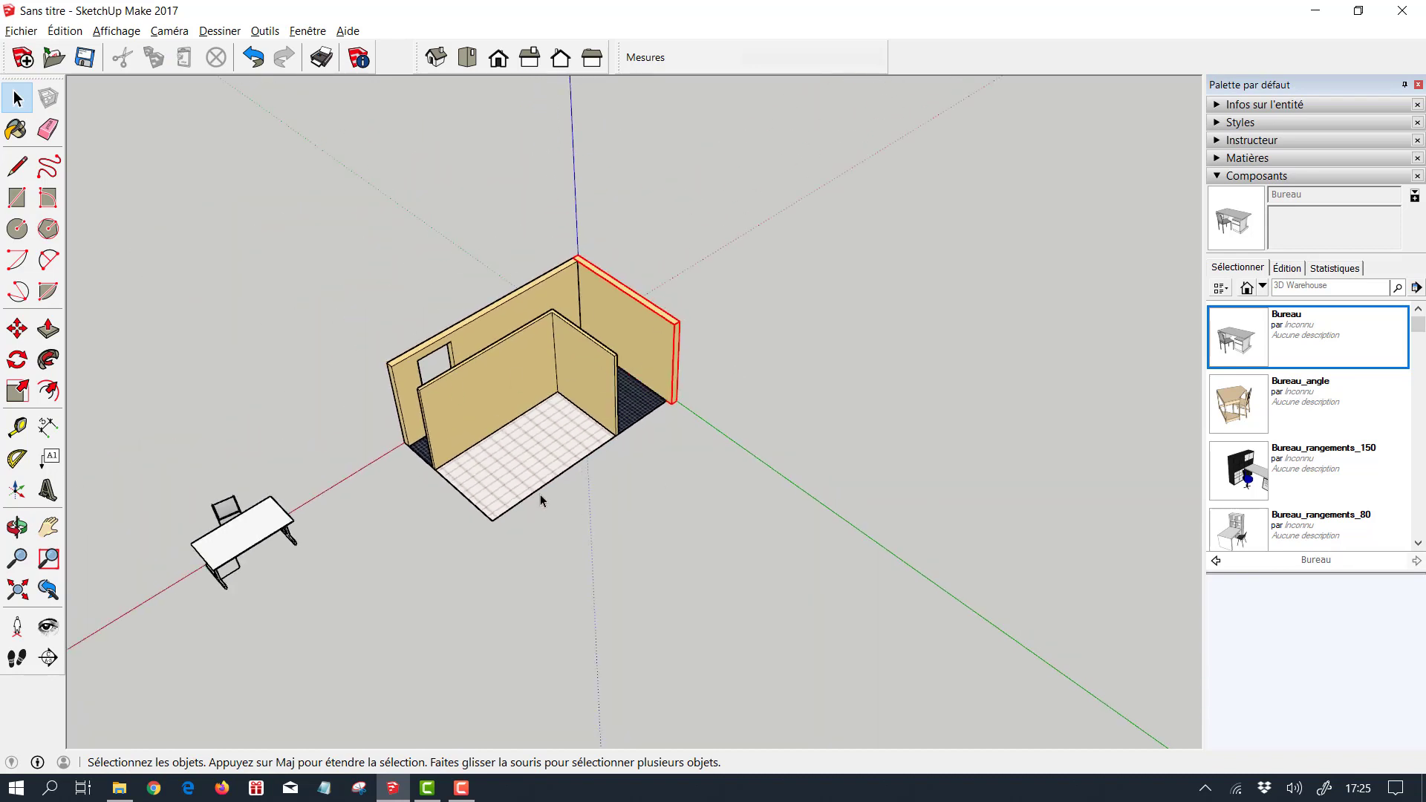
# Rotate the desk 90° horizontally about its centre, measuring the angle from the red axis
pyautogui.click(240, 551)
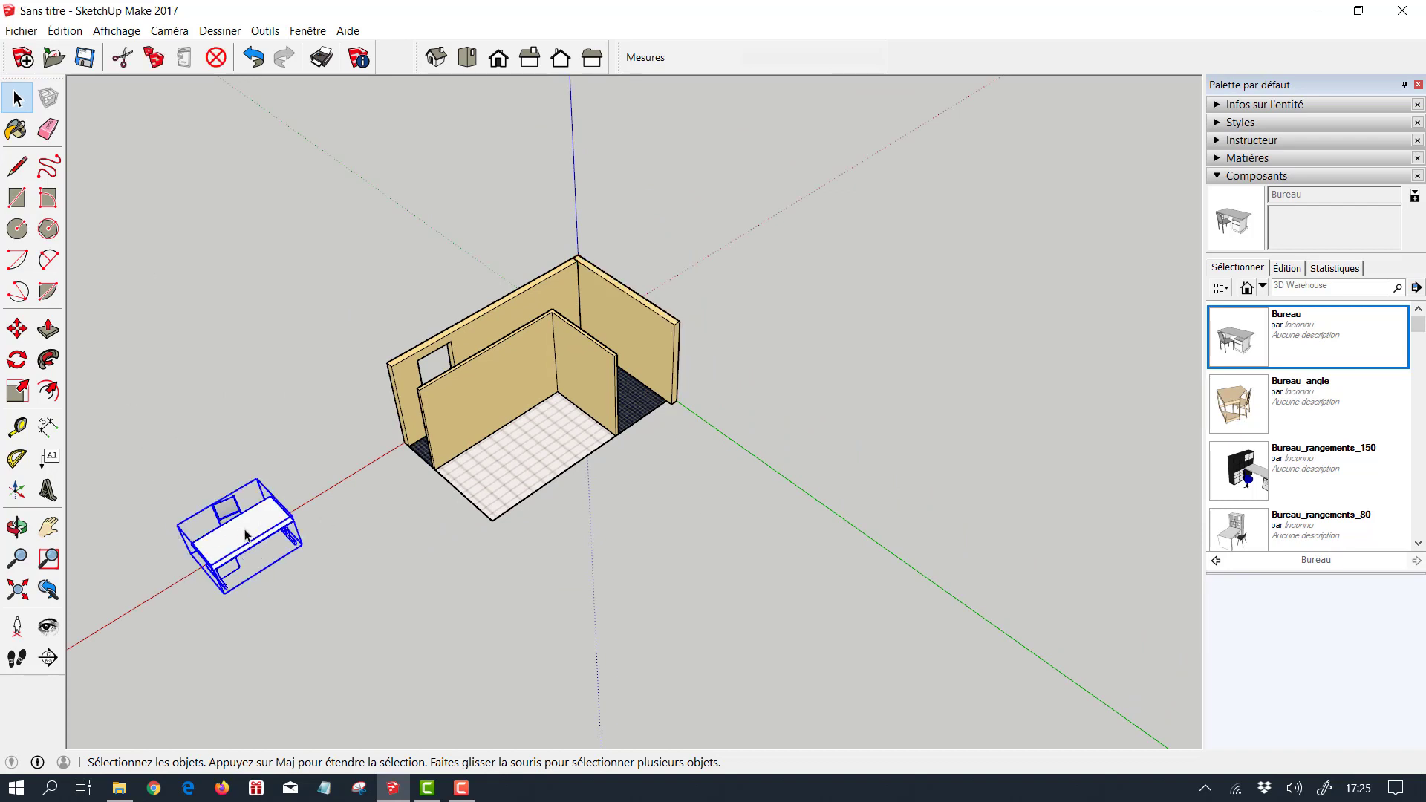
pyautogui.click(492, 533)
pyautogui.click(232, 532)
pyautogui.moveTo(233, 533); pyautogui.dragTo(303, 508, button='middle')
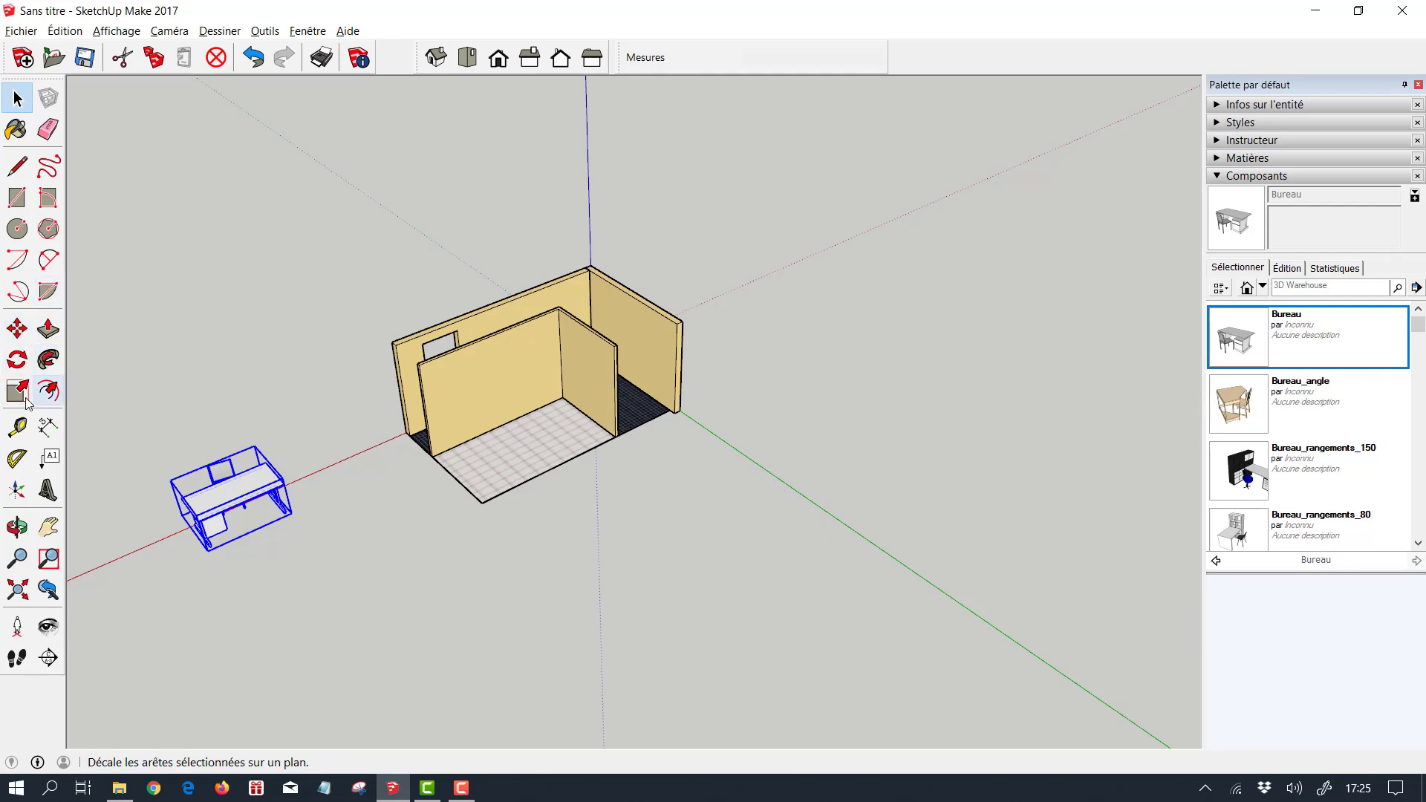
pyautogui.click(17, 360)
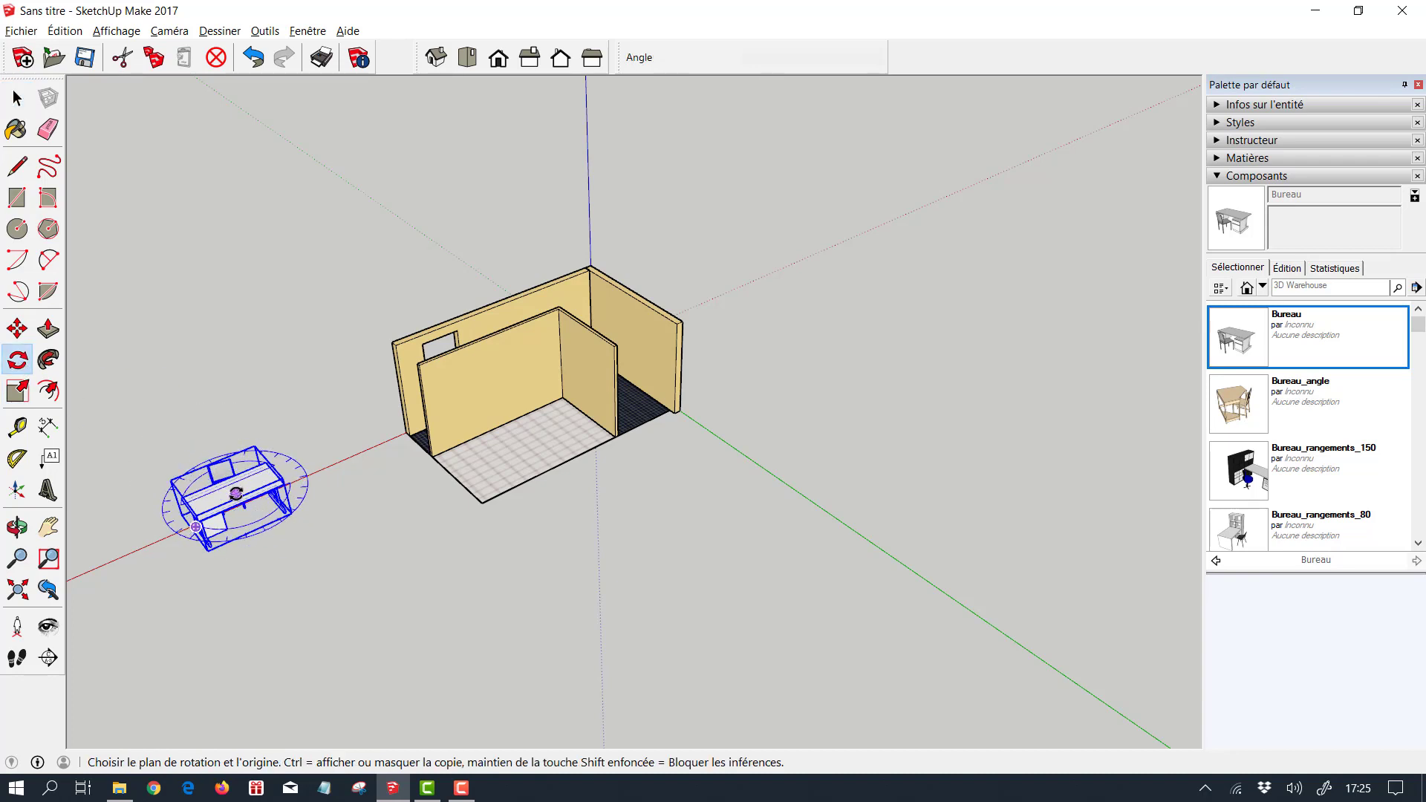
pyautogui.click(236, 492)
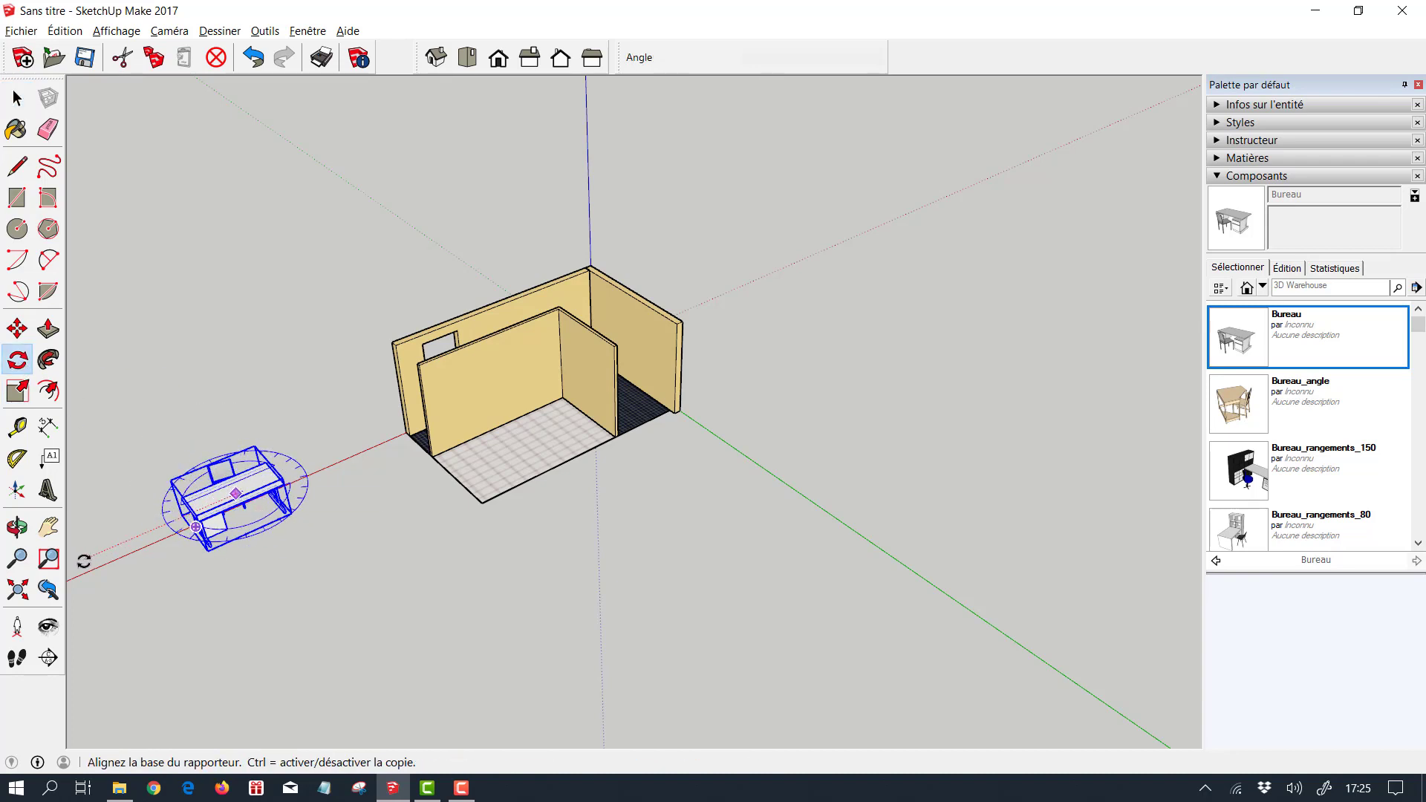
pyautogui.click(98, 561)
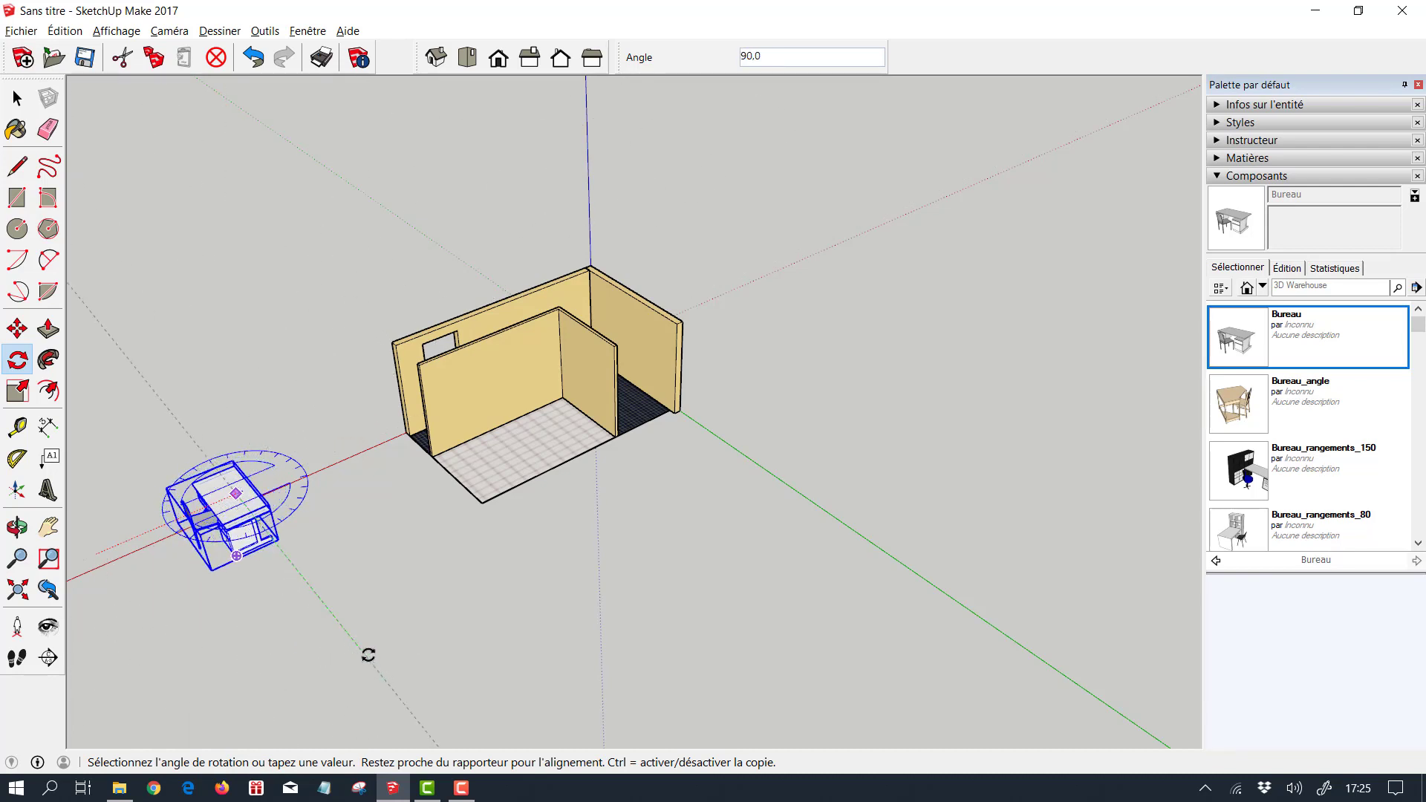
pyautogui.click(361, 650)
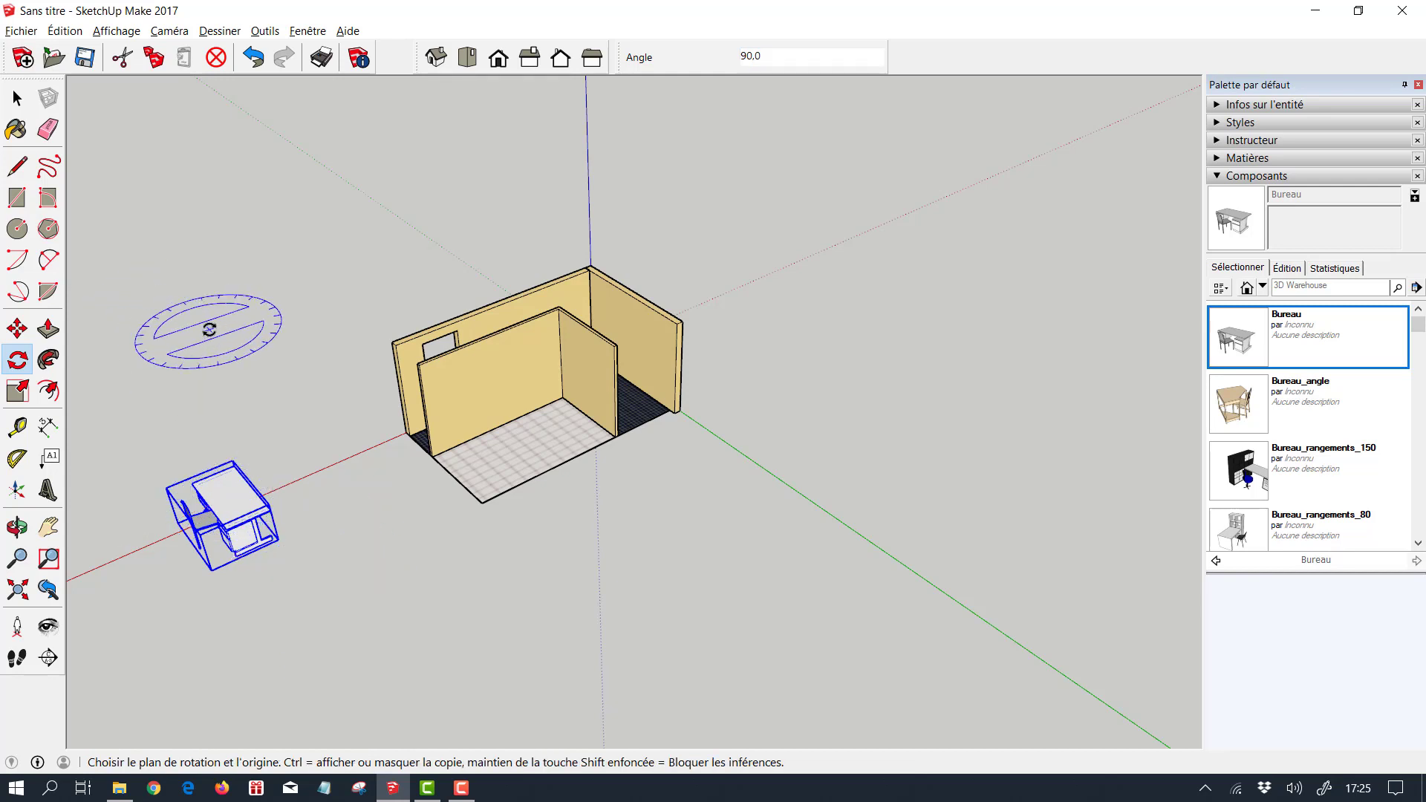
# Move the desk about 6659 mm into the light-tiled room, next to the short partition wall
pyautogui.click(24, 103)
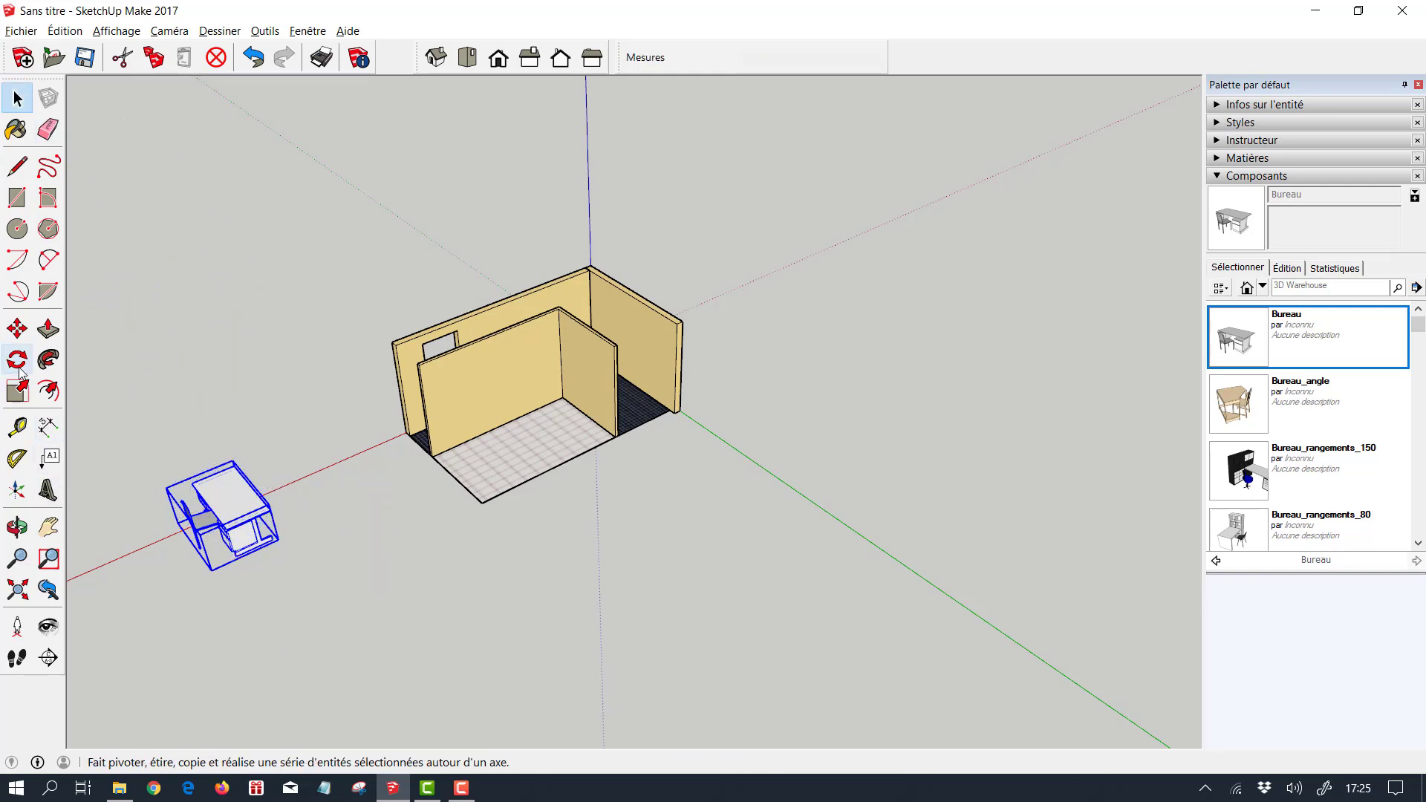
pyautogui.click(24, 329)
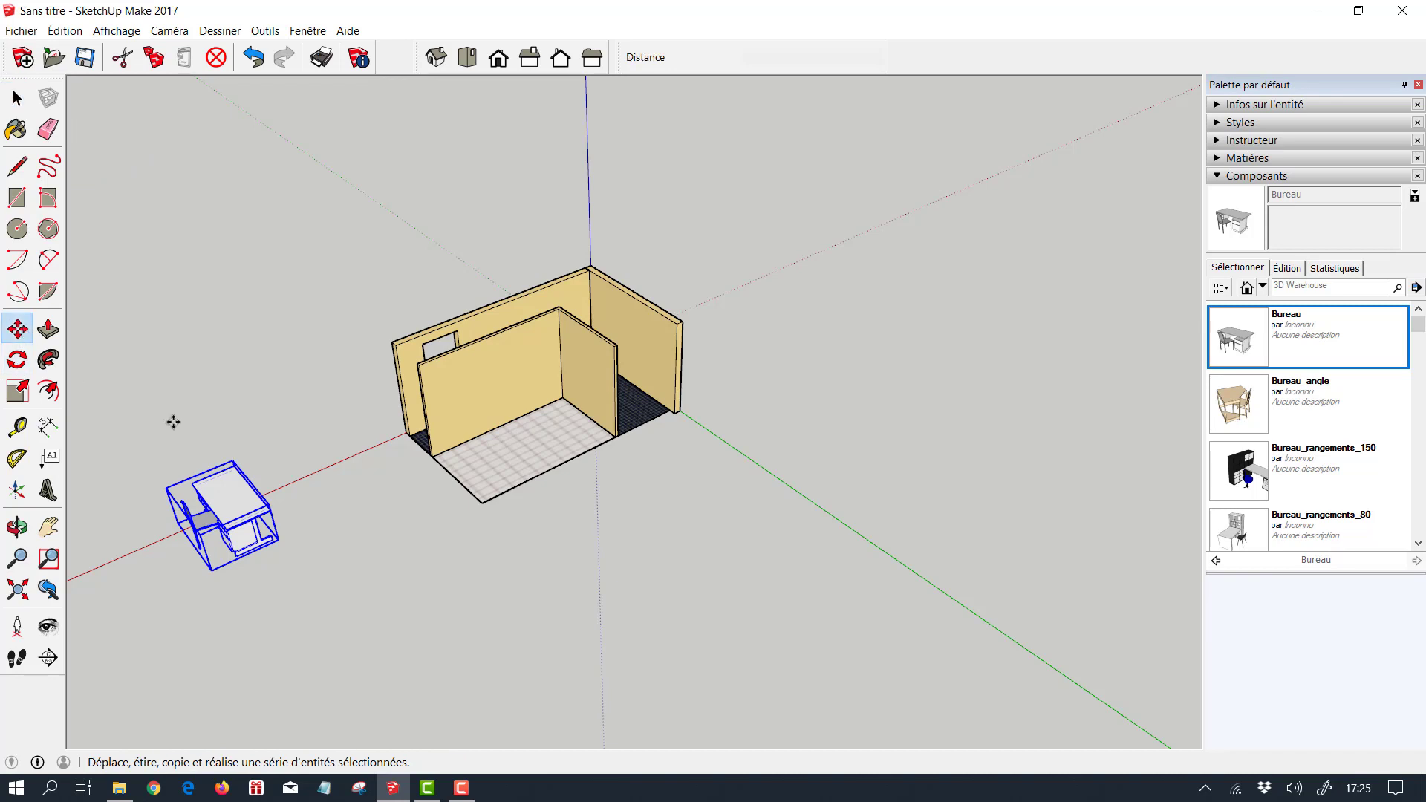
pyautogui.click(231, 499)
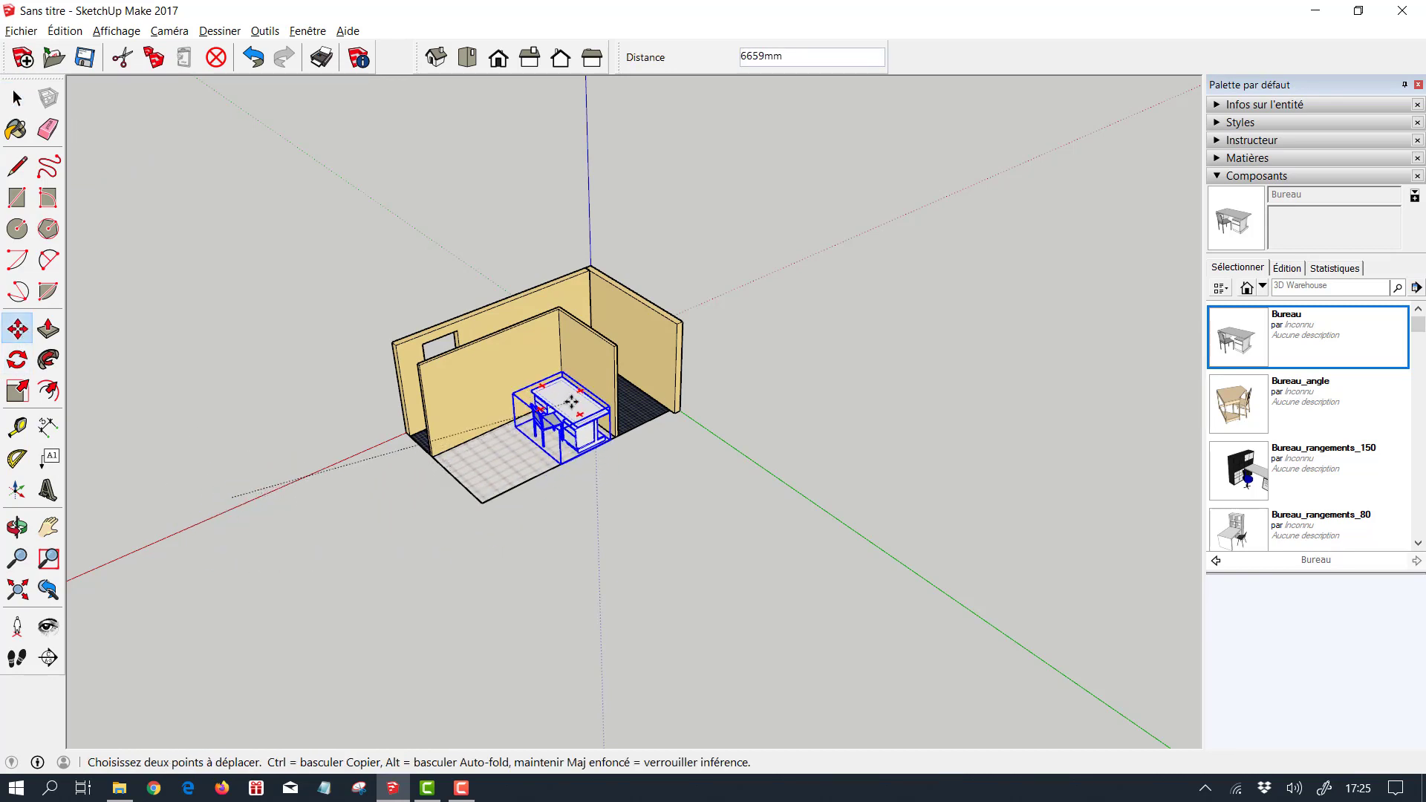
pyautogui.click(570, 402)
# Move the desk about 201 mm away from the short partition wall, using its base corner as reference
pyautogui.scroll(6, 624, 482)
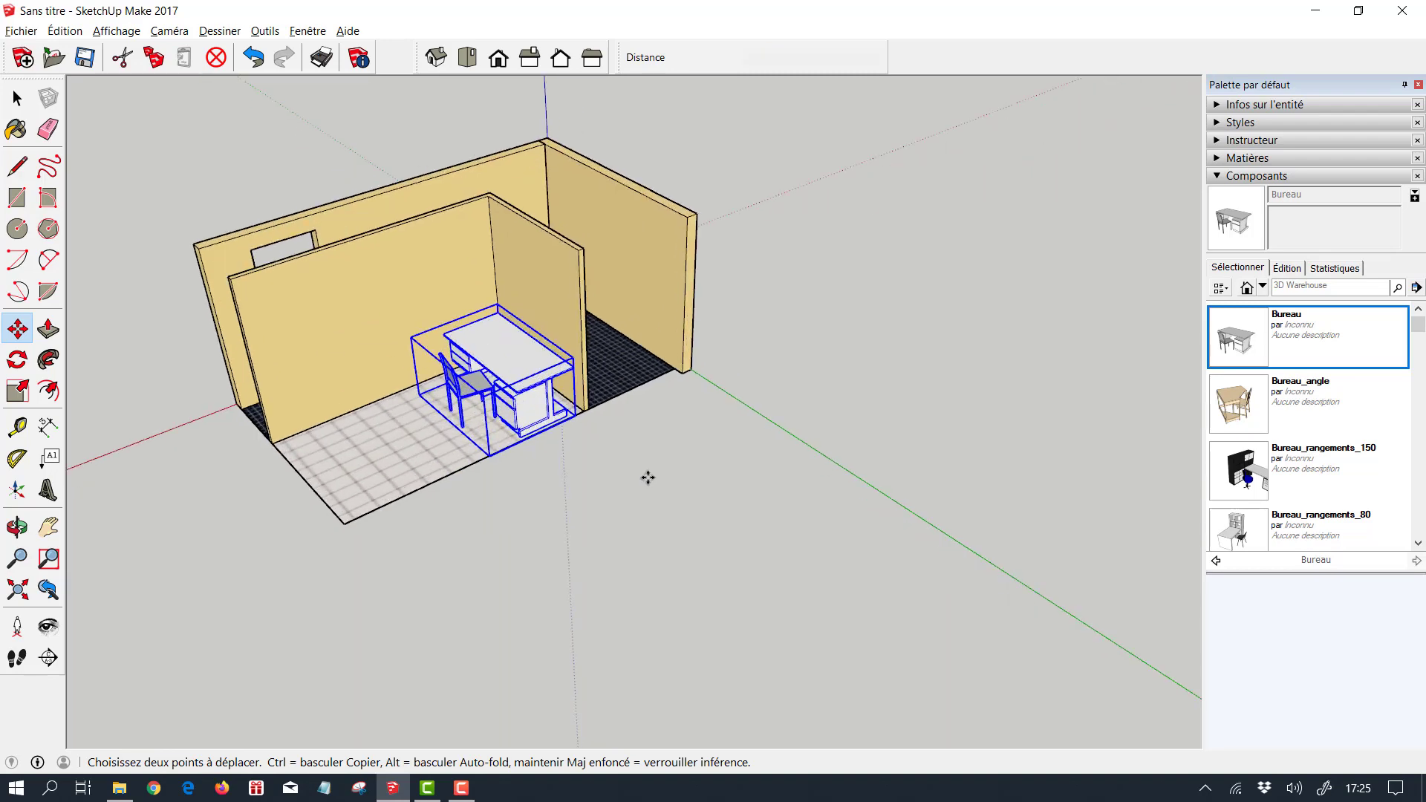
pyautogui.scroll(3, 528, 418)
pyautogui.scroll(4, 554, 411)
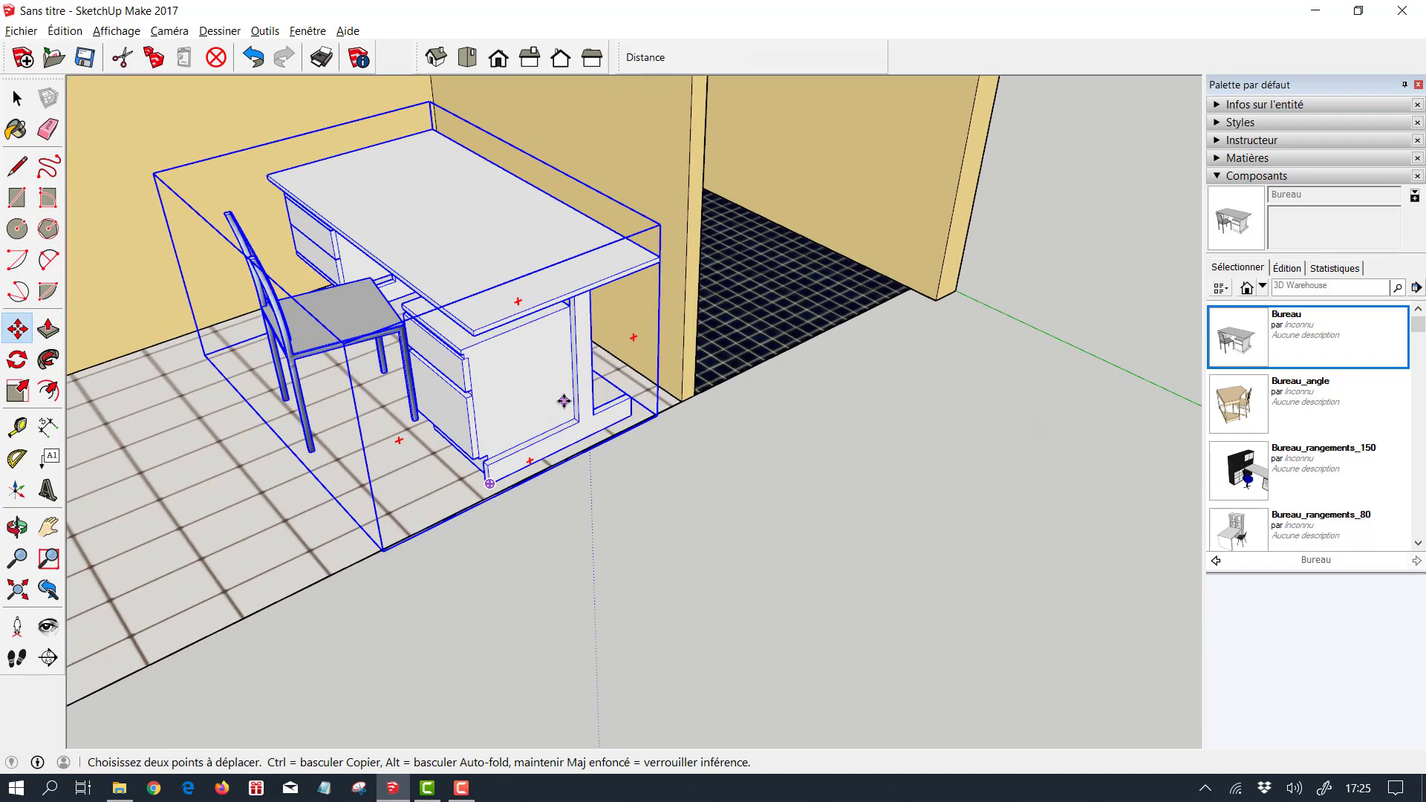
pyautogui.scroll(-2, 668, 460)
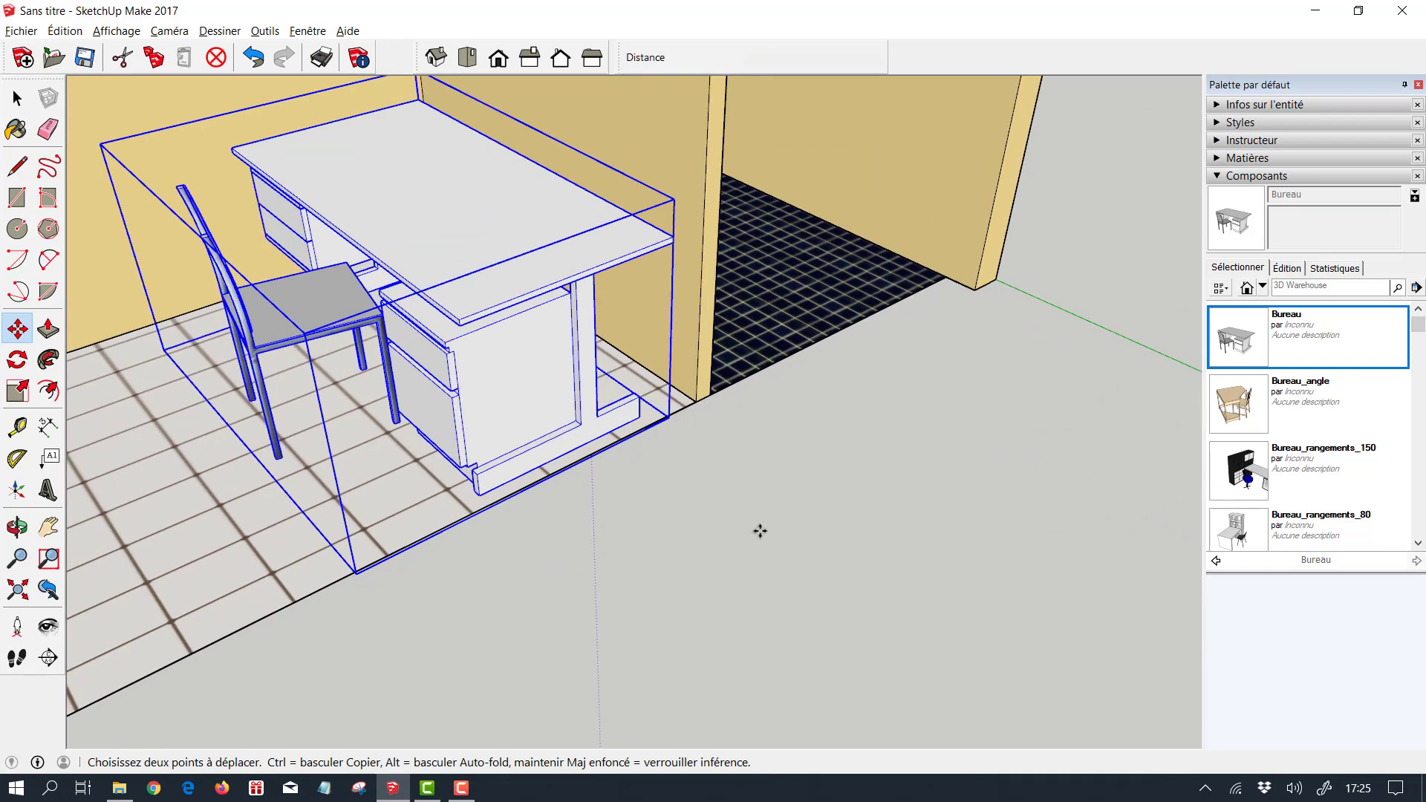
pyautogui.click(643, 417)
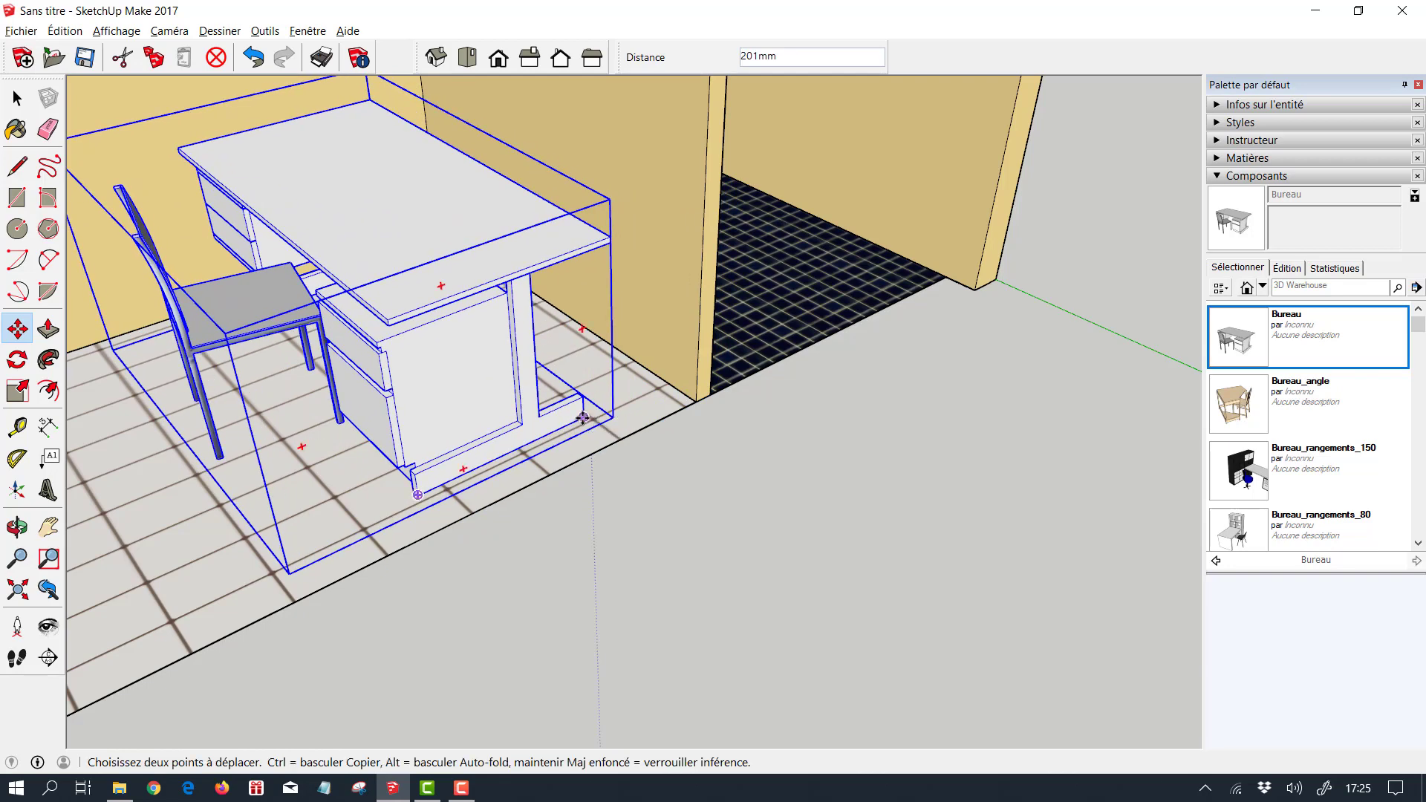
pyautogui.click(581, 419)
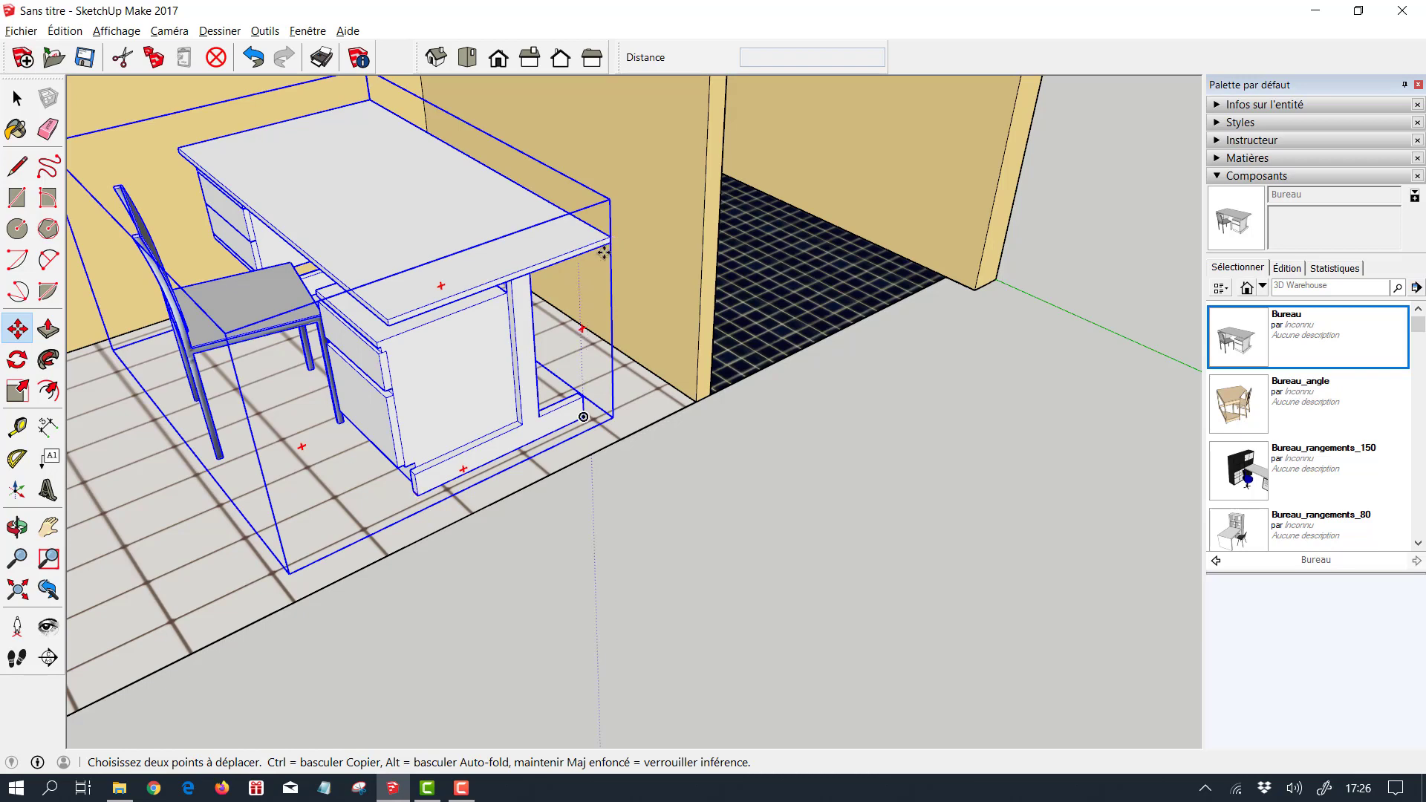
# Move the desk by its tabletop corner about 351 mm up to the short partition wall
pyautogui.scroll(4, 603, 292)
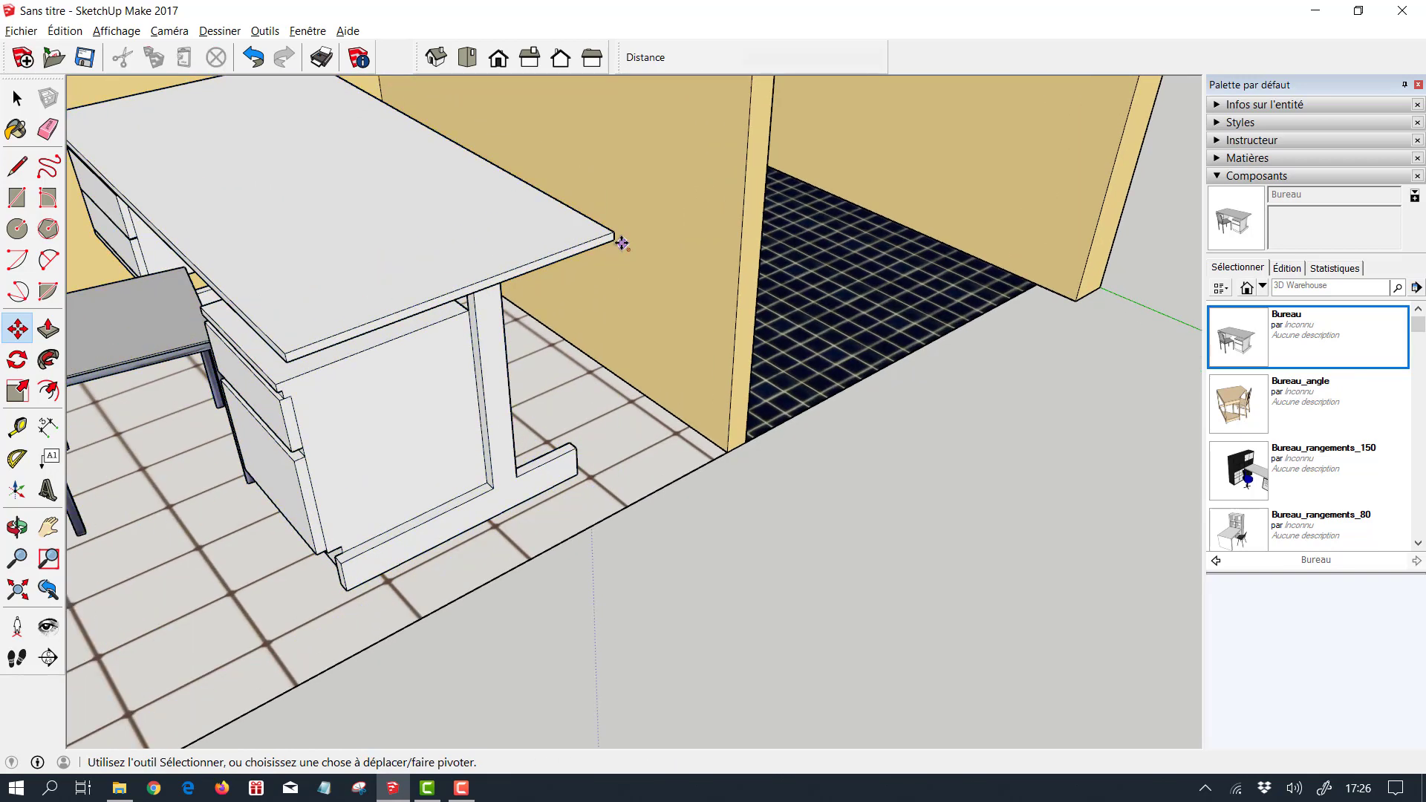
pyautogui.click(617, 243)
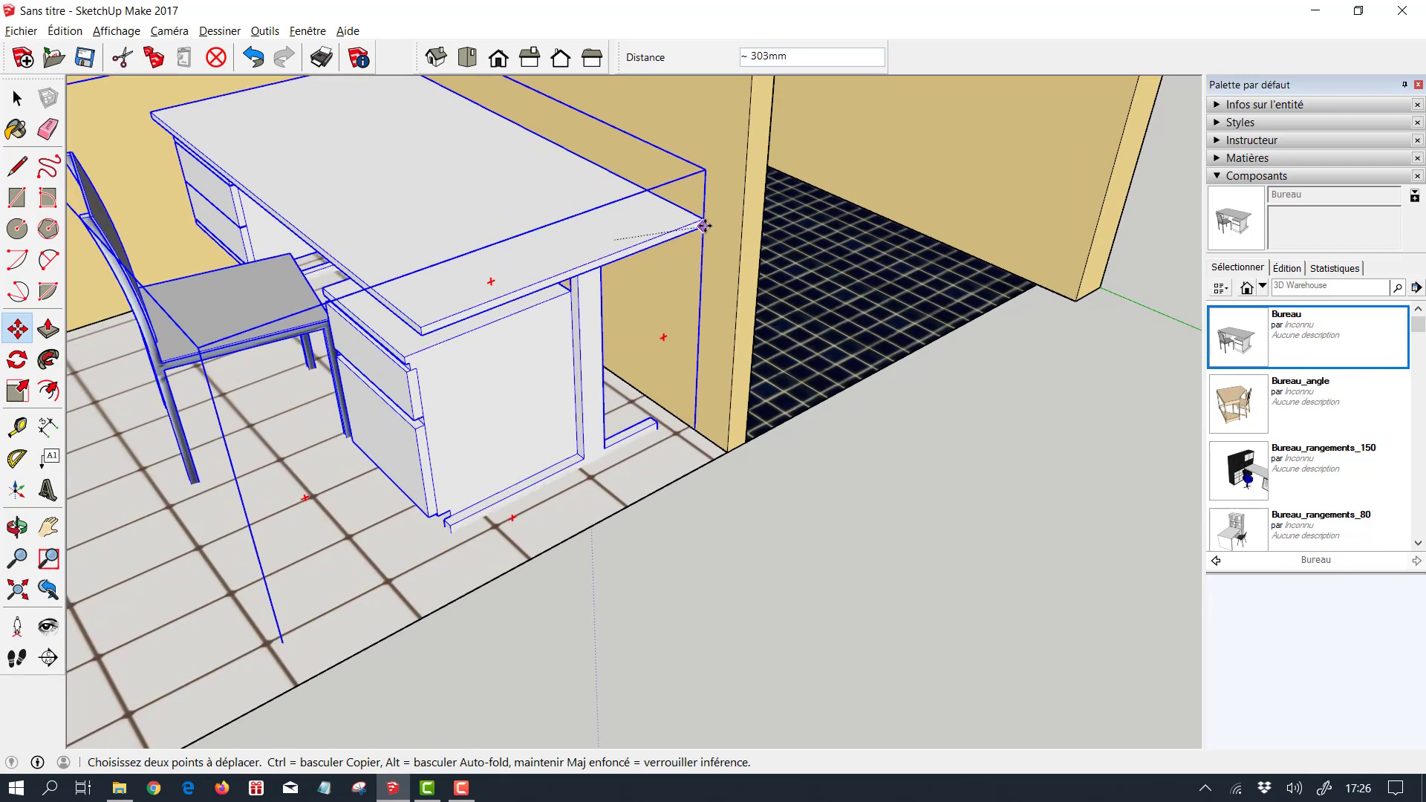
pyautogui.click(742, 208)
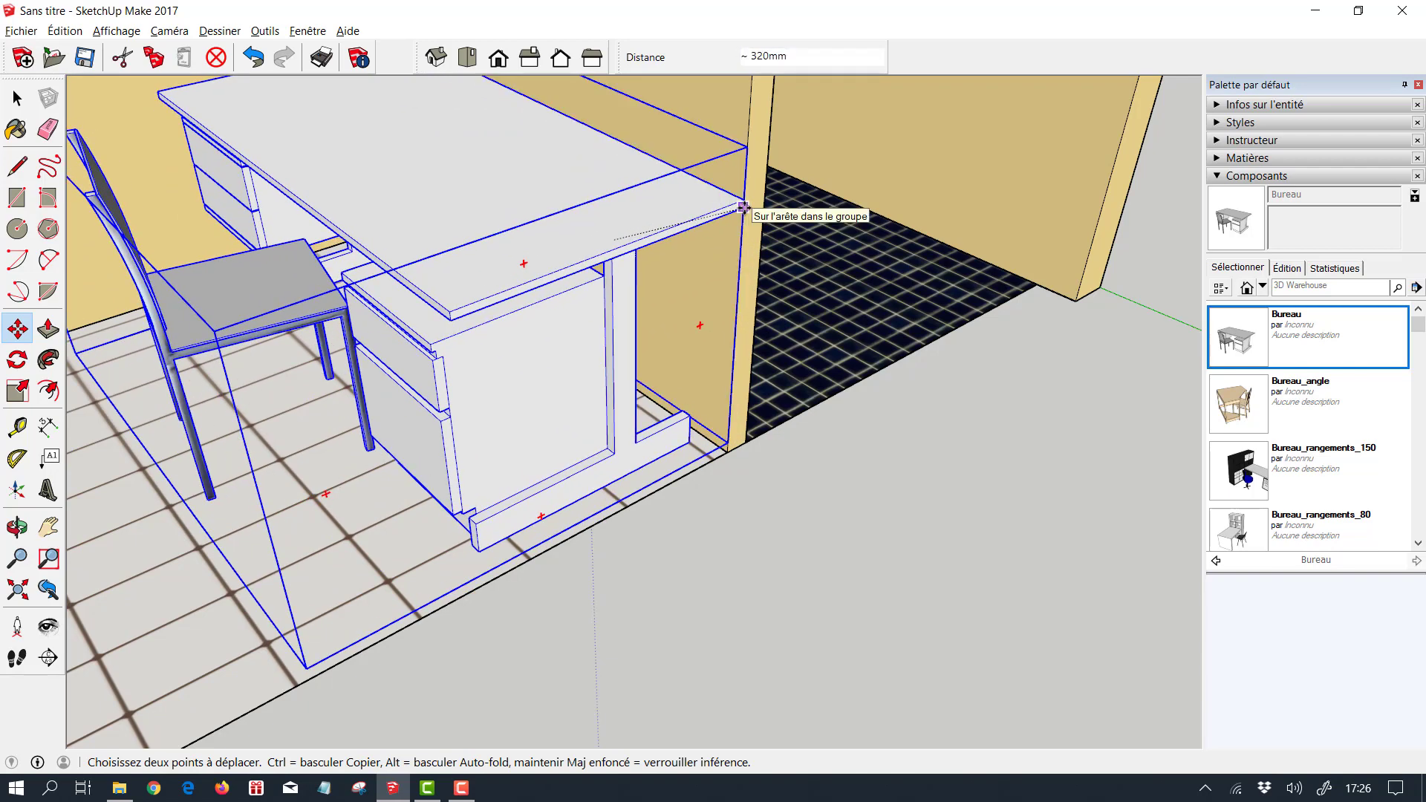
pyautogui.click(741, 208)
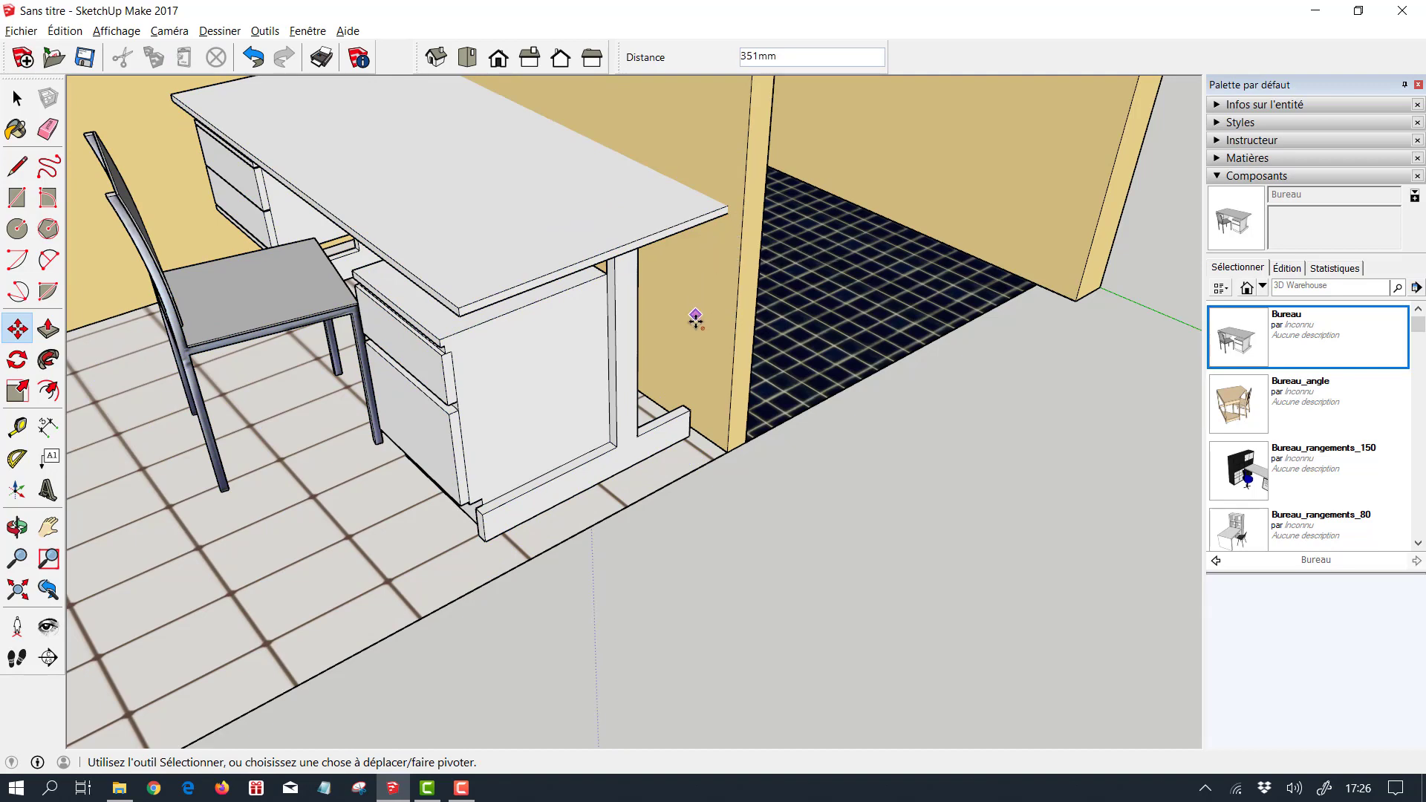
# Shift the desk about 51 mm back from the short partition wall along the red axis
pyautogui.scroll(-5, 685, 516)
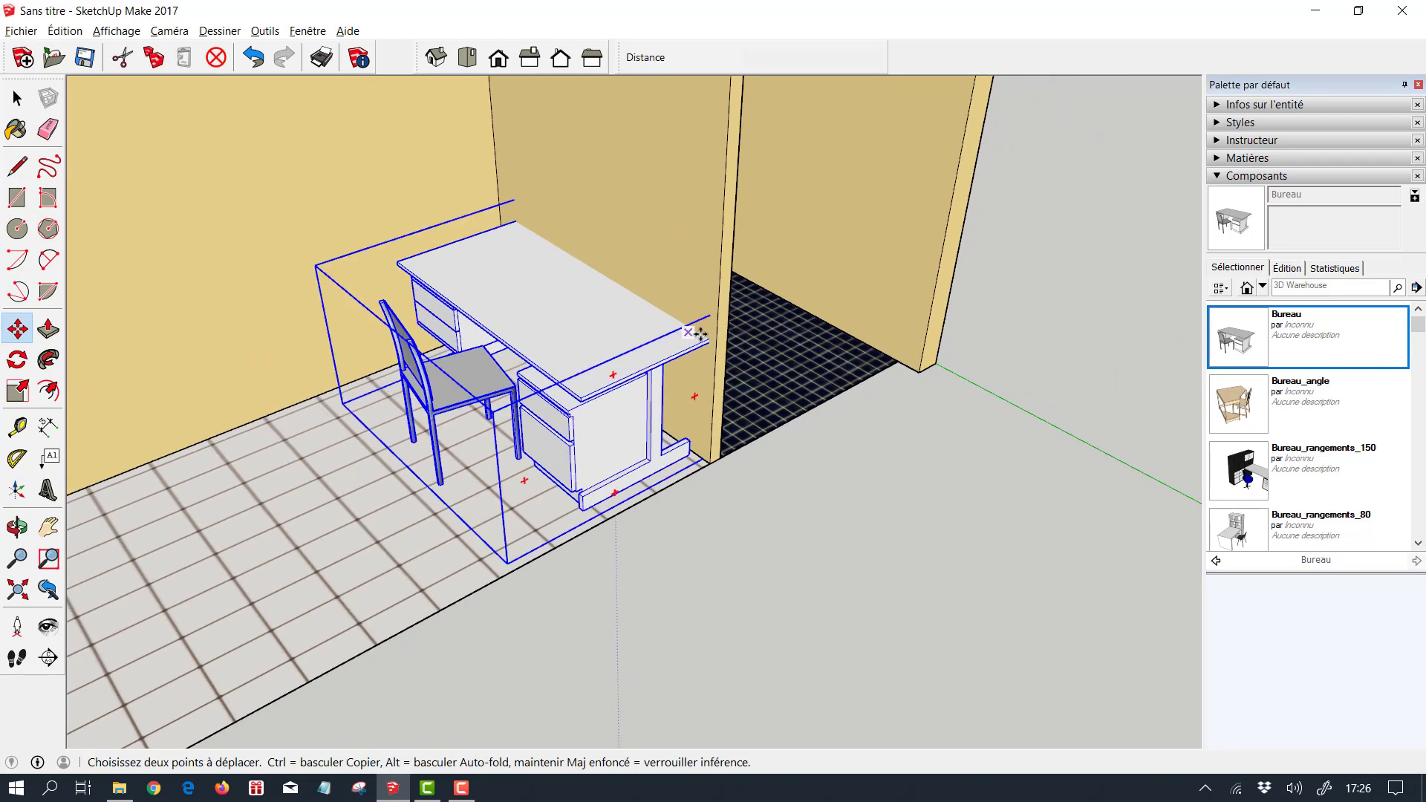
pyautogui.scroll(8, 701, 334)
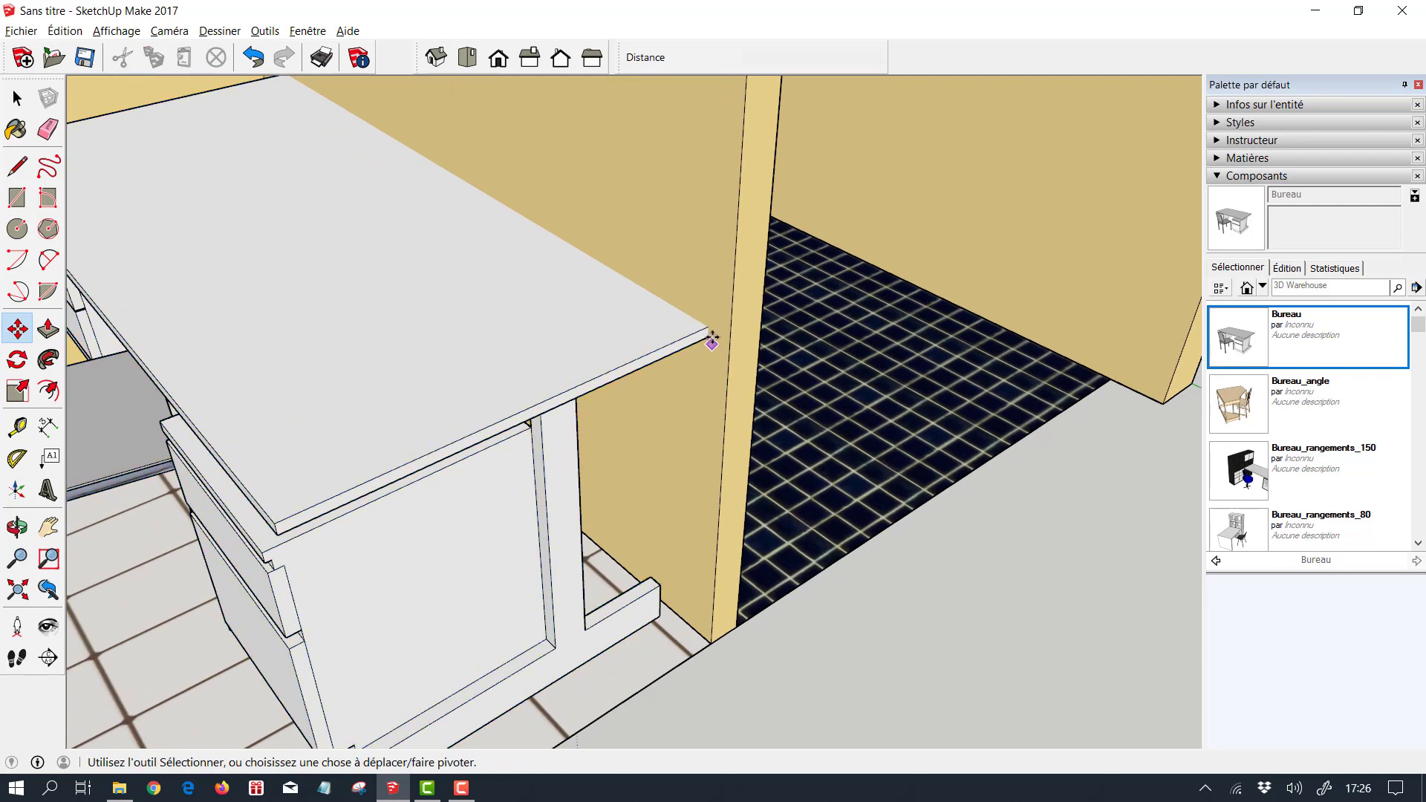
pyautogui.click(709, 337)
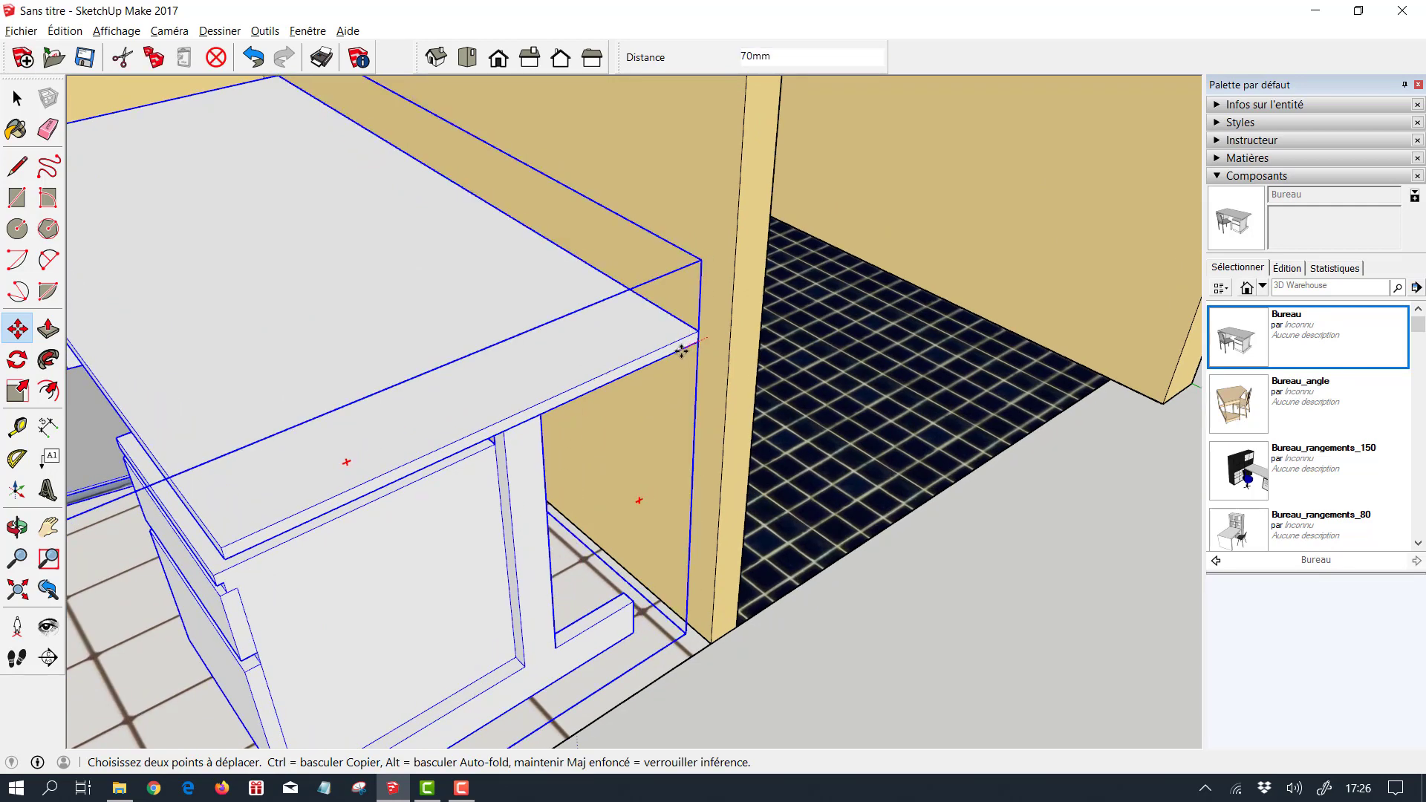
pyautogui.click(686, 351)
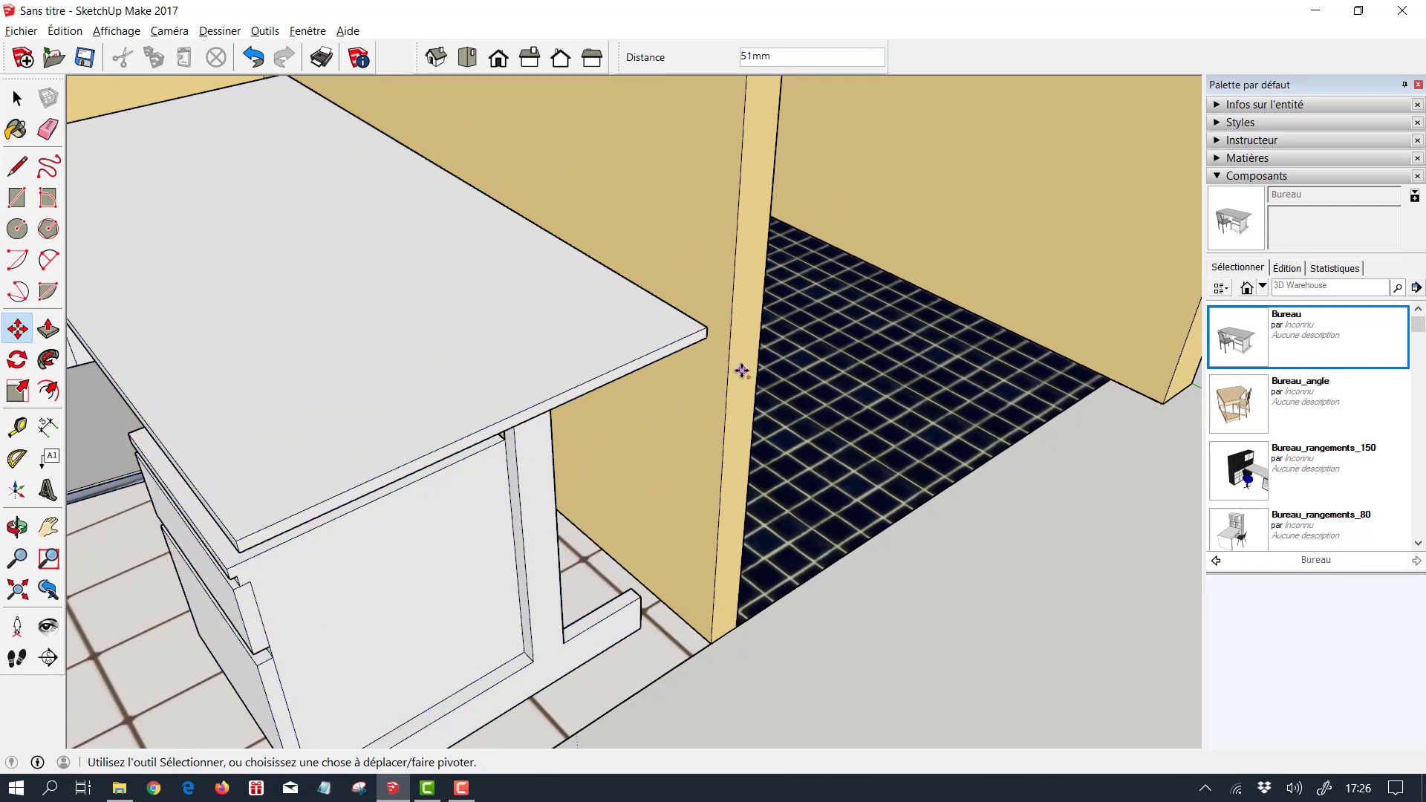
# Examine how closely the desk's bounding box meets the foot of the short partition wall
pyautogui.moveTo(693, 345); pyautogui.dragTo(908, 648, button='middle')
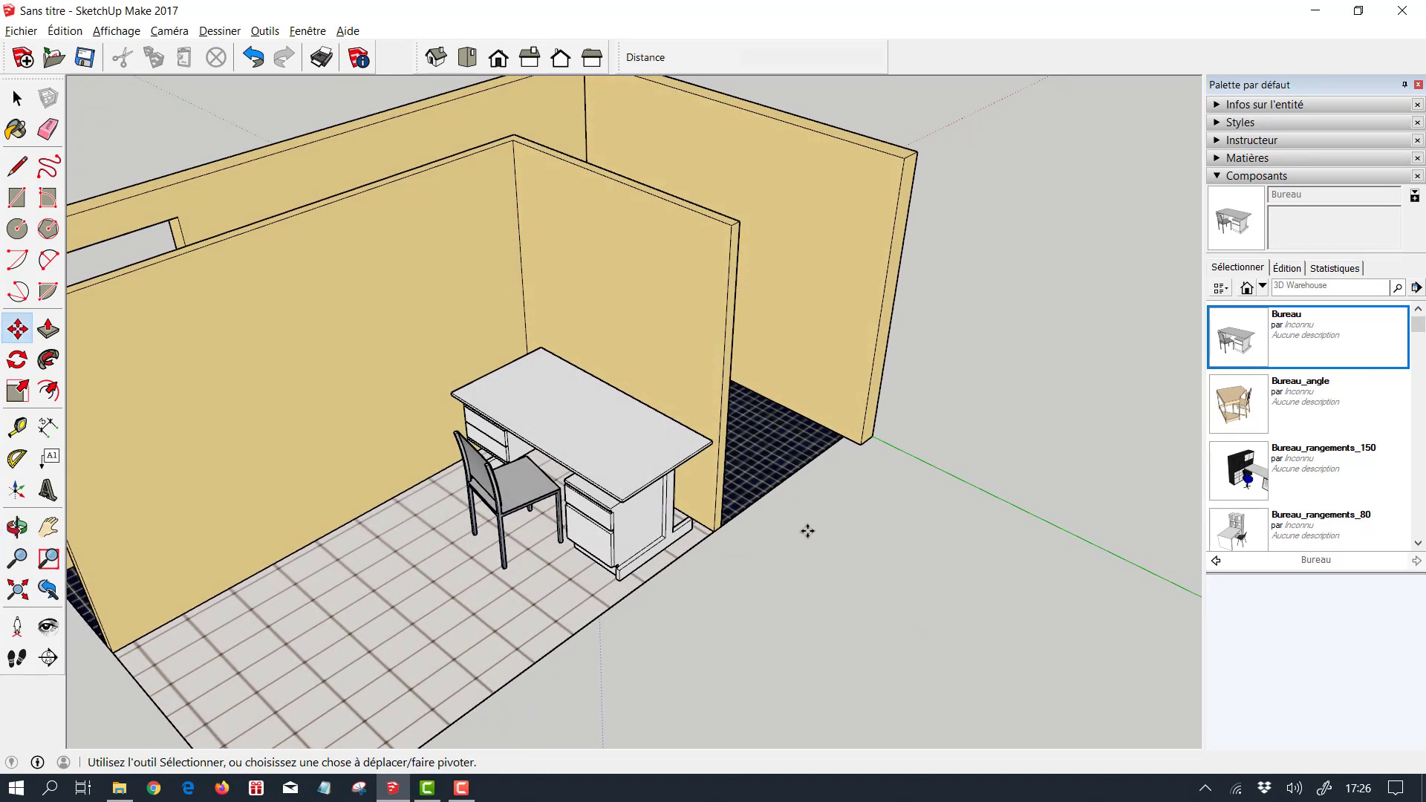
pyautogui.scroll(-5, 757, 546)
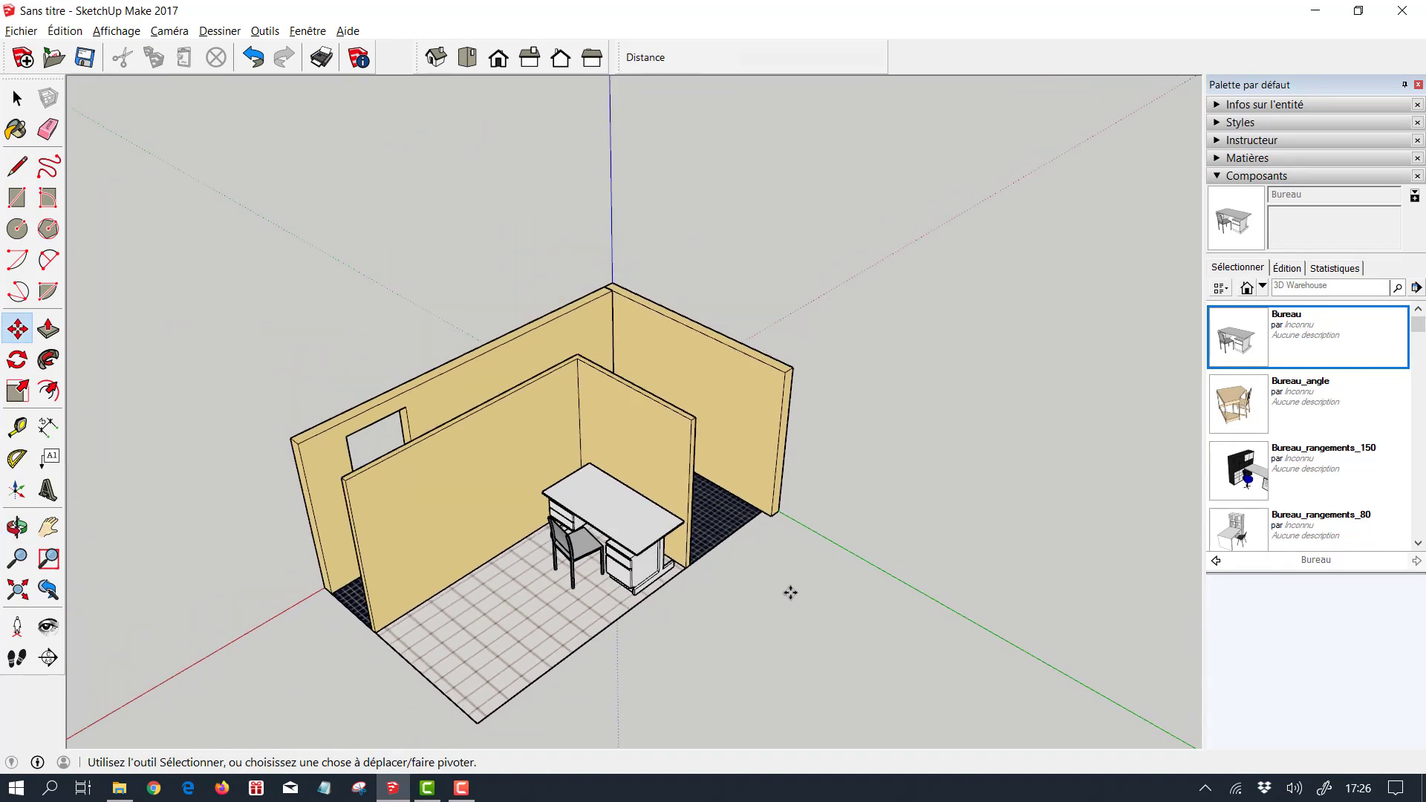
pyautogui.scroll(8, 672, 586)
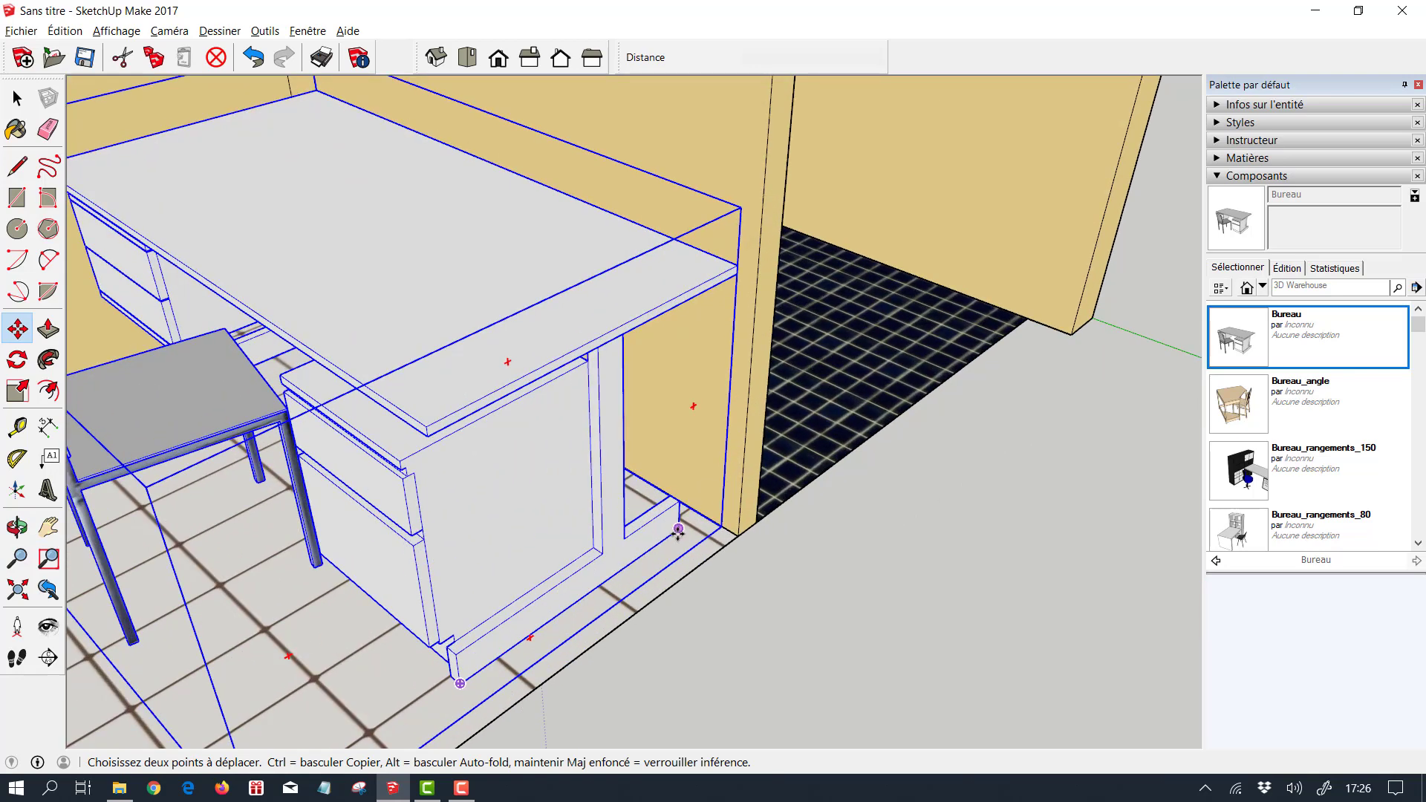
pyautogui.scroll(3, 693, 520)
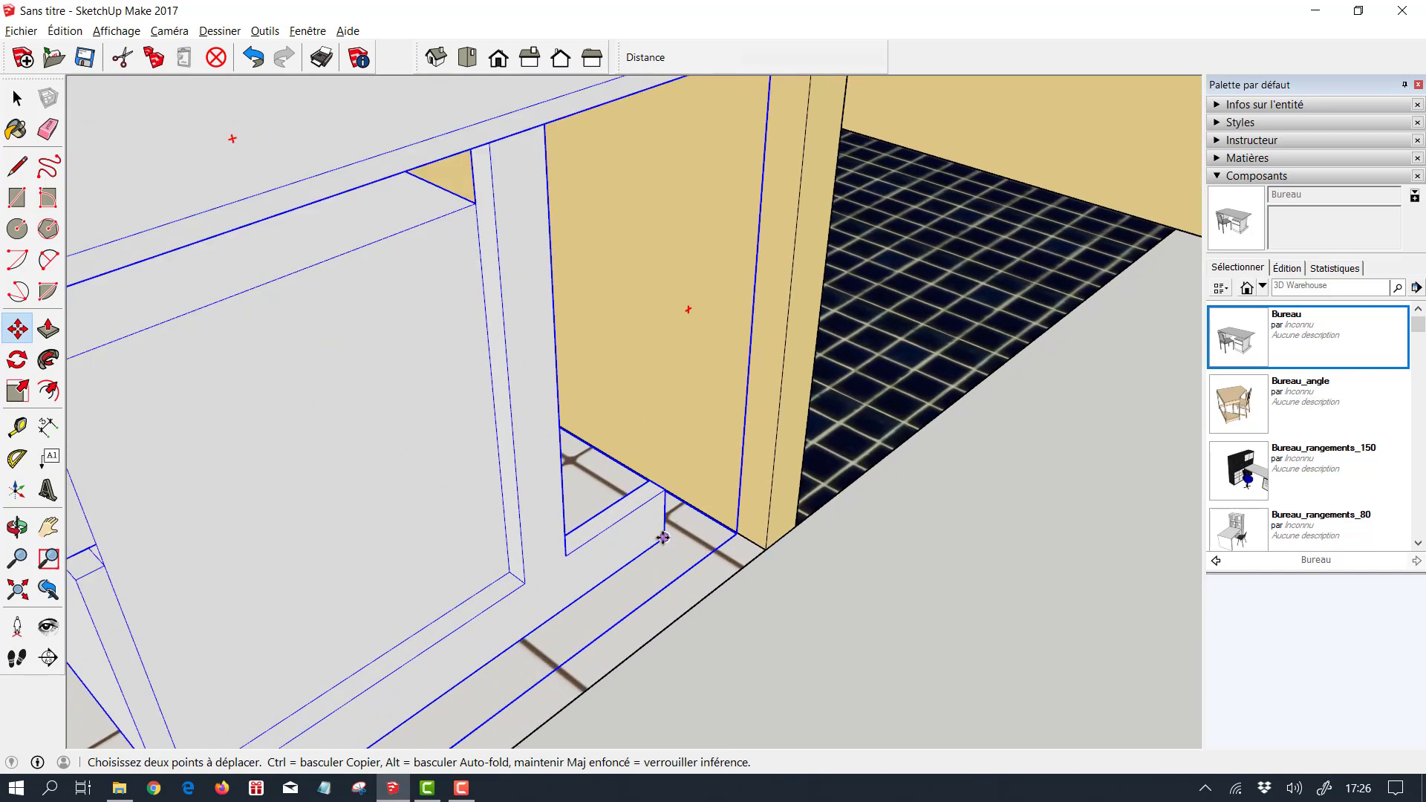
pyautogui.scroll(6, 665, 539)
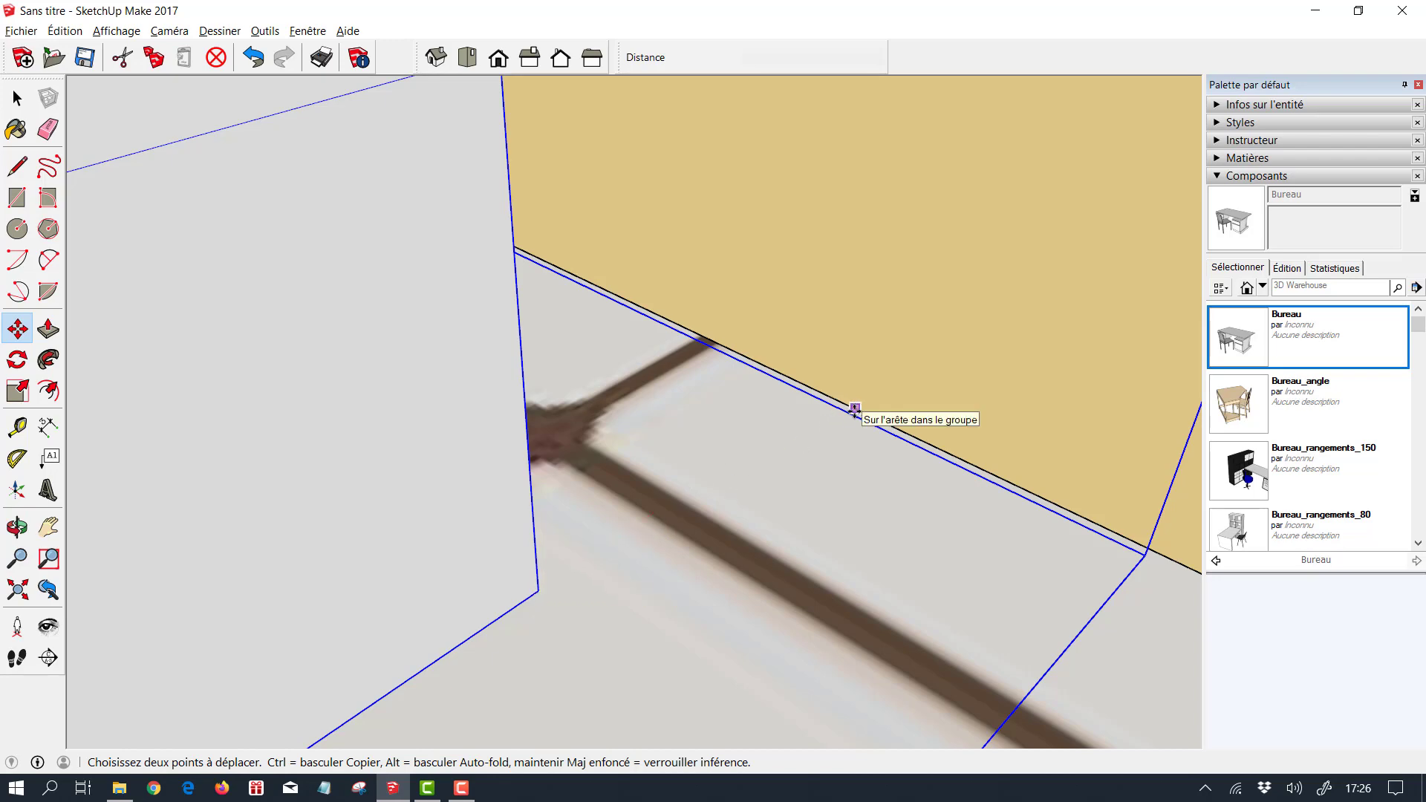
# Release the desk selection and look through the Bureau component collection down to the laptop and computer models
pyautogui.scroll(-3, 831, 475)
pyautogui.scroll(-3, 701, 669)
pyautogui.scroll(-6, 698, 671)
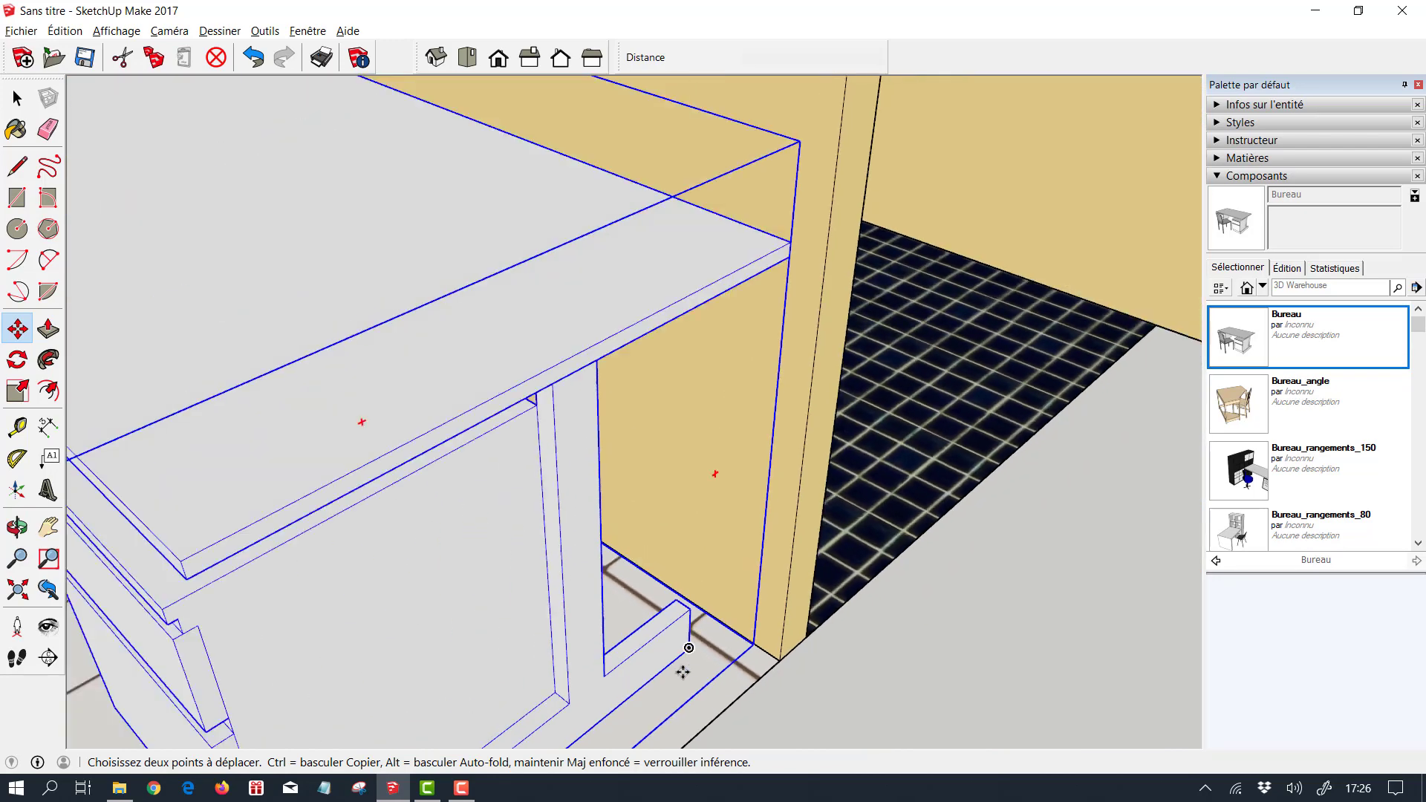
pyautogui.press('Escape')
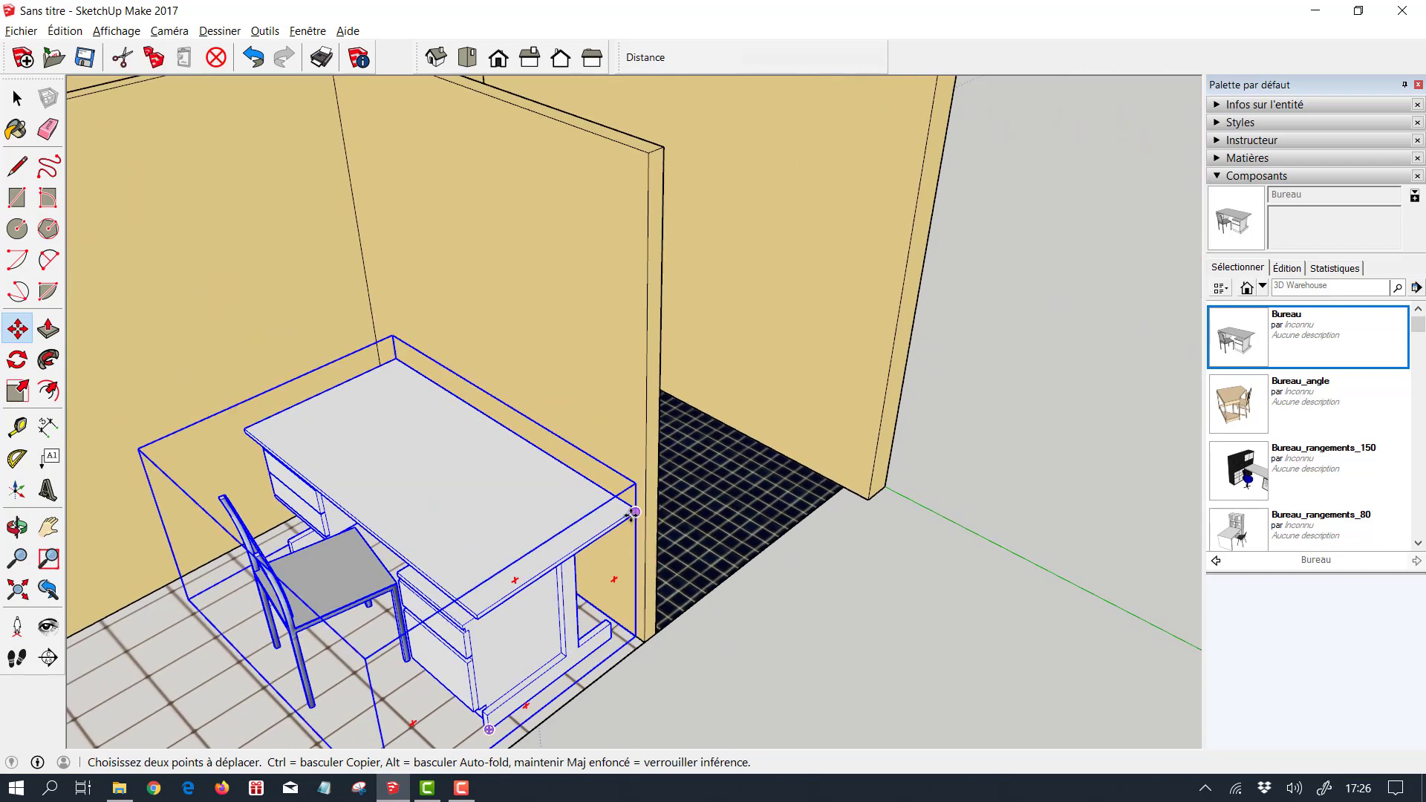
pyautogui.scroll(-6, 710, 653)
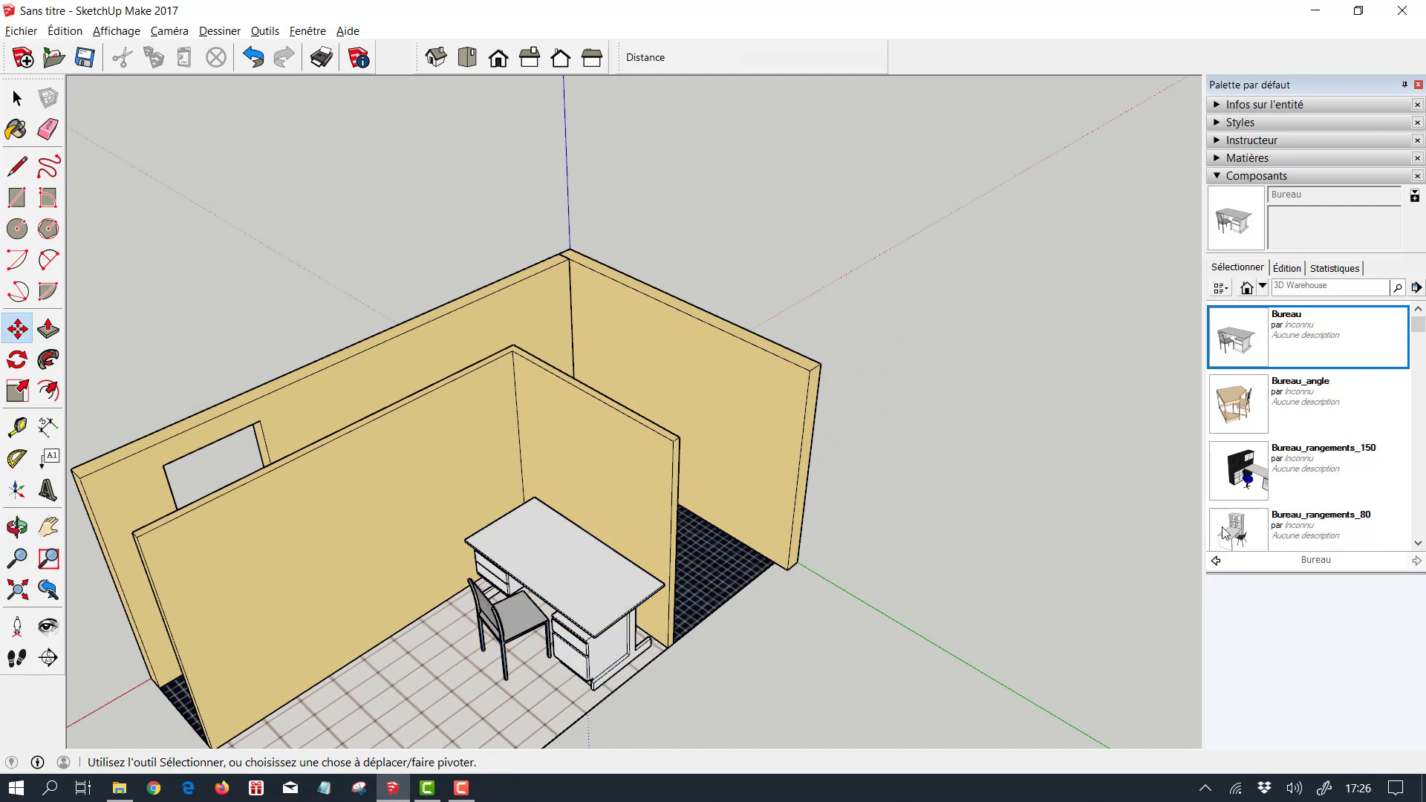
pyautogui.scroll(-1, 1421, 346)
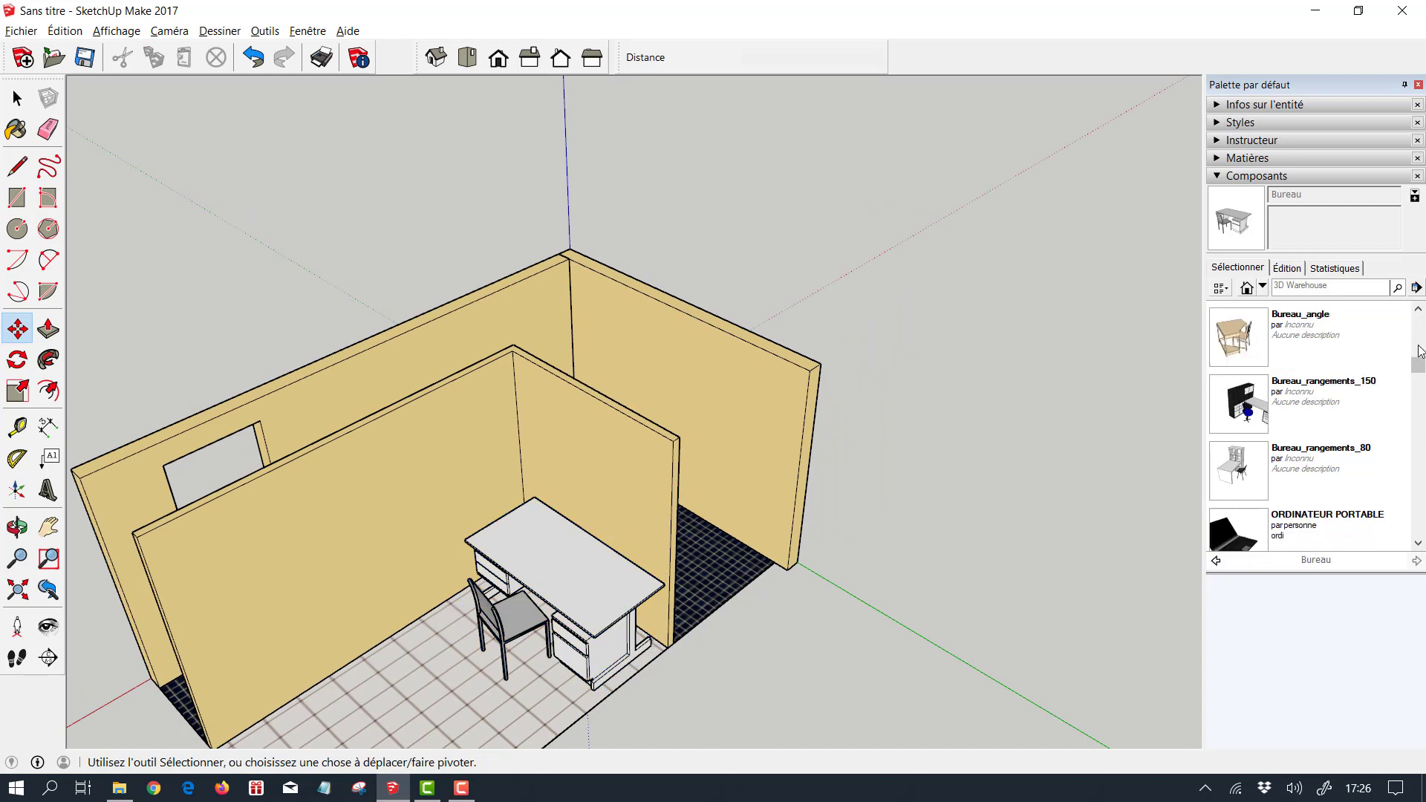
pyautogui.scroll(-3, 1422, 368)
pyautogui.scroll(1, 1370, 446)
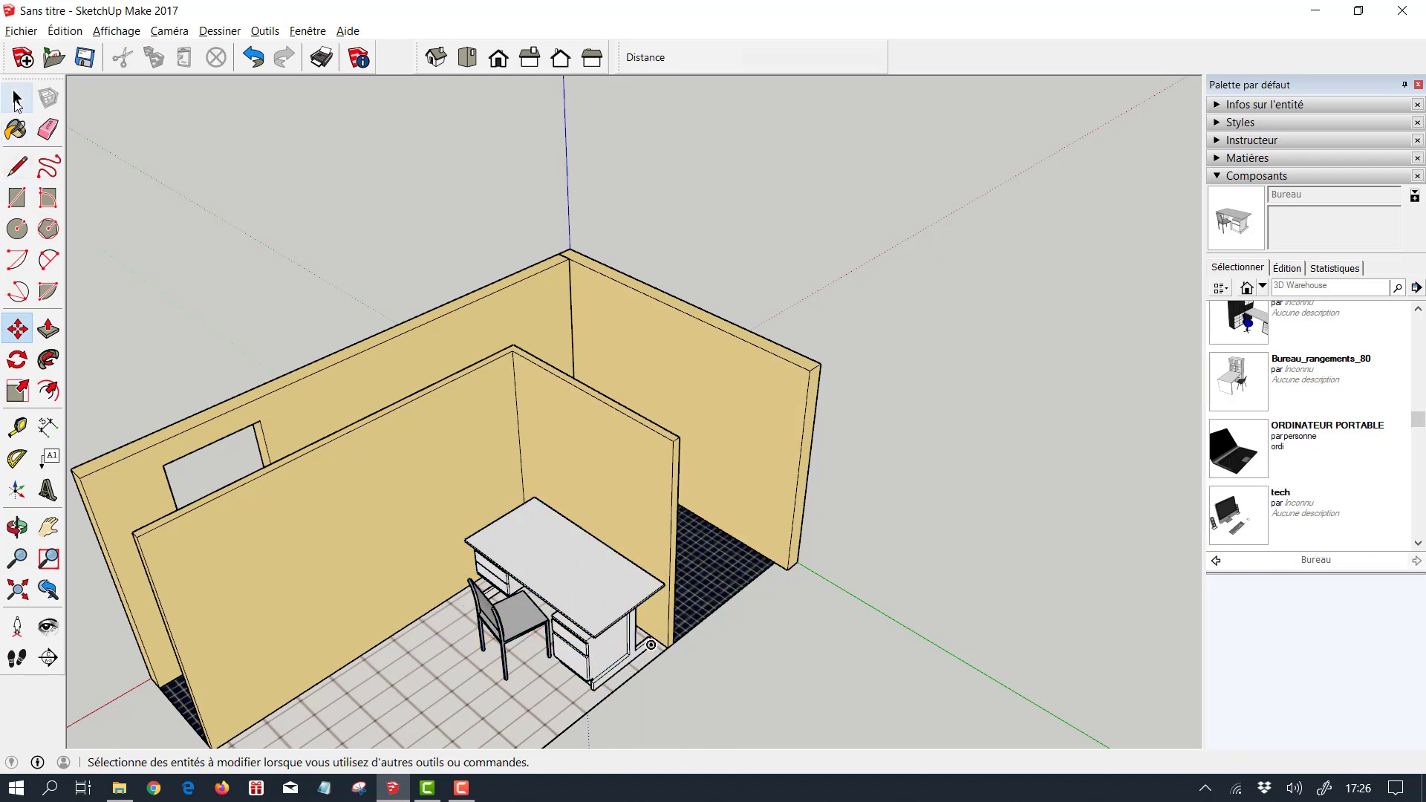
# Lock the desk component in place and clear the selection
pyautogui.click(16, 100)
pyautogui.click(557, 567)
pyautogui.rightClick(563, 566)
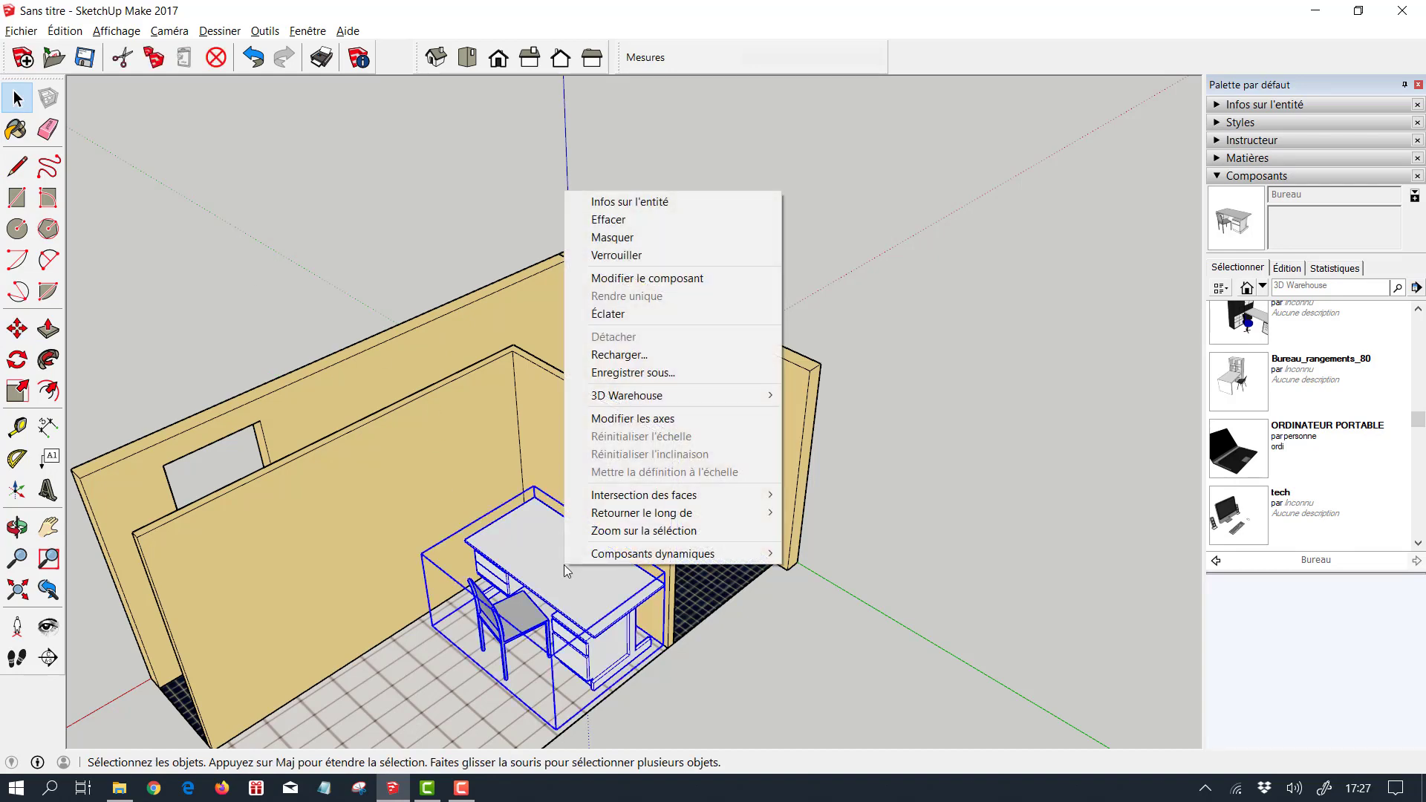
pyautogui.click(627, 255)
pyautogui.click(817, 607)
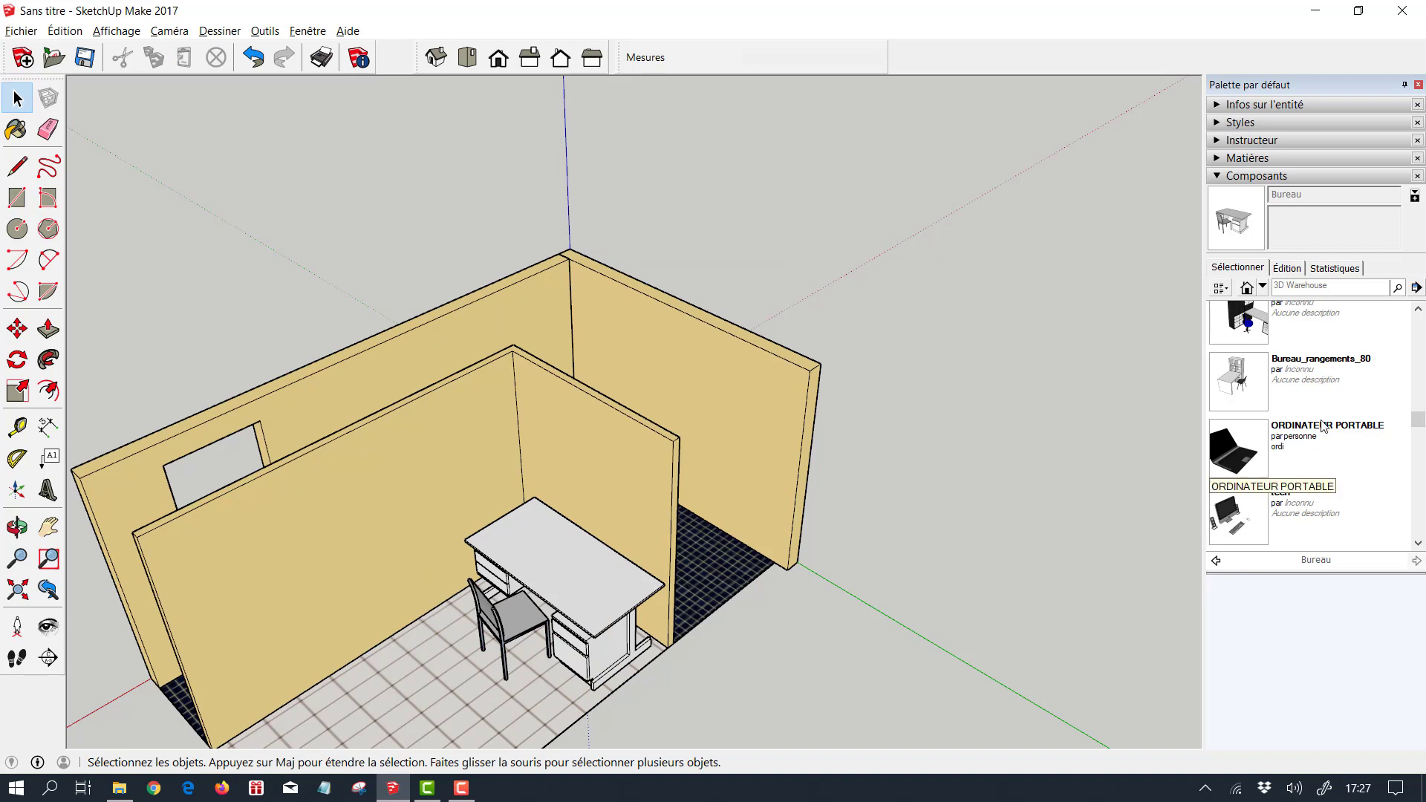
# Insert the ORDINATEUR PORTABLE component on the ground just outside the room, near the desk
pyautogui.click(1240, 455)
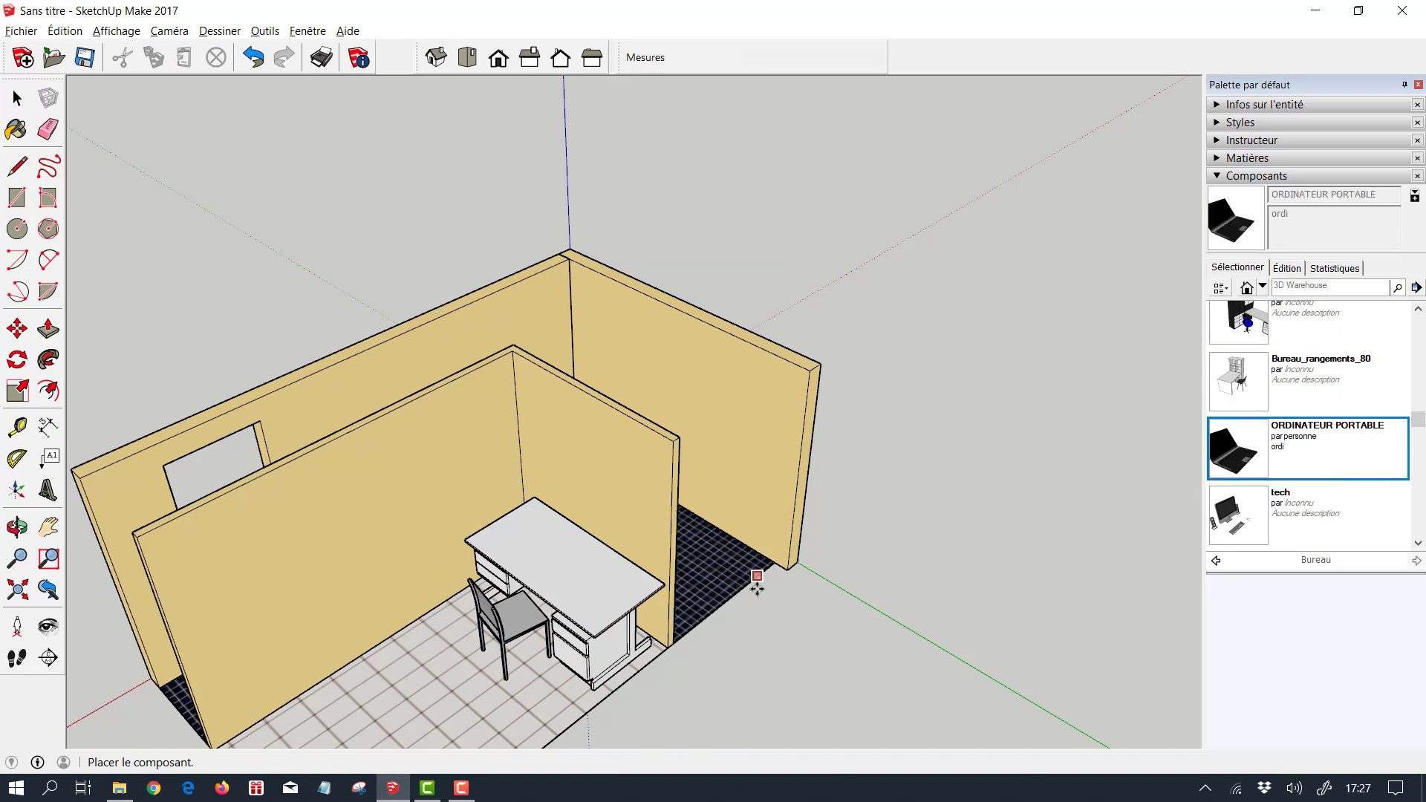
pyautogui.scroll(-2, 771, 606)
pyautogui.scroll(-2, 850, 592)
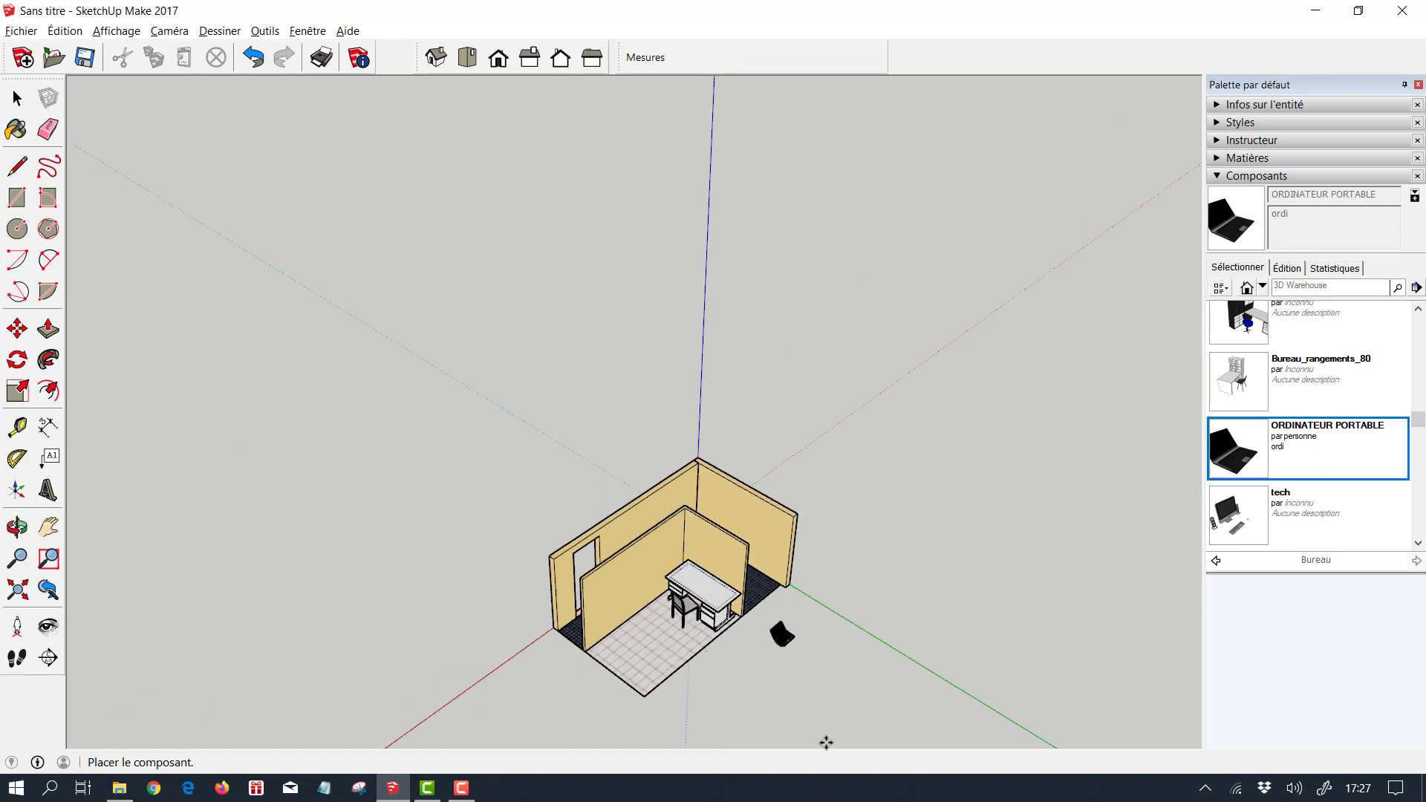
pyautogui.click(788, 739)
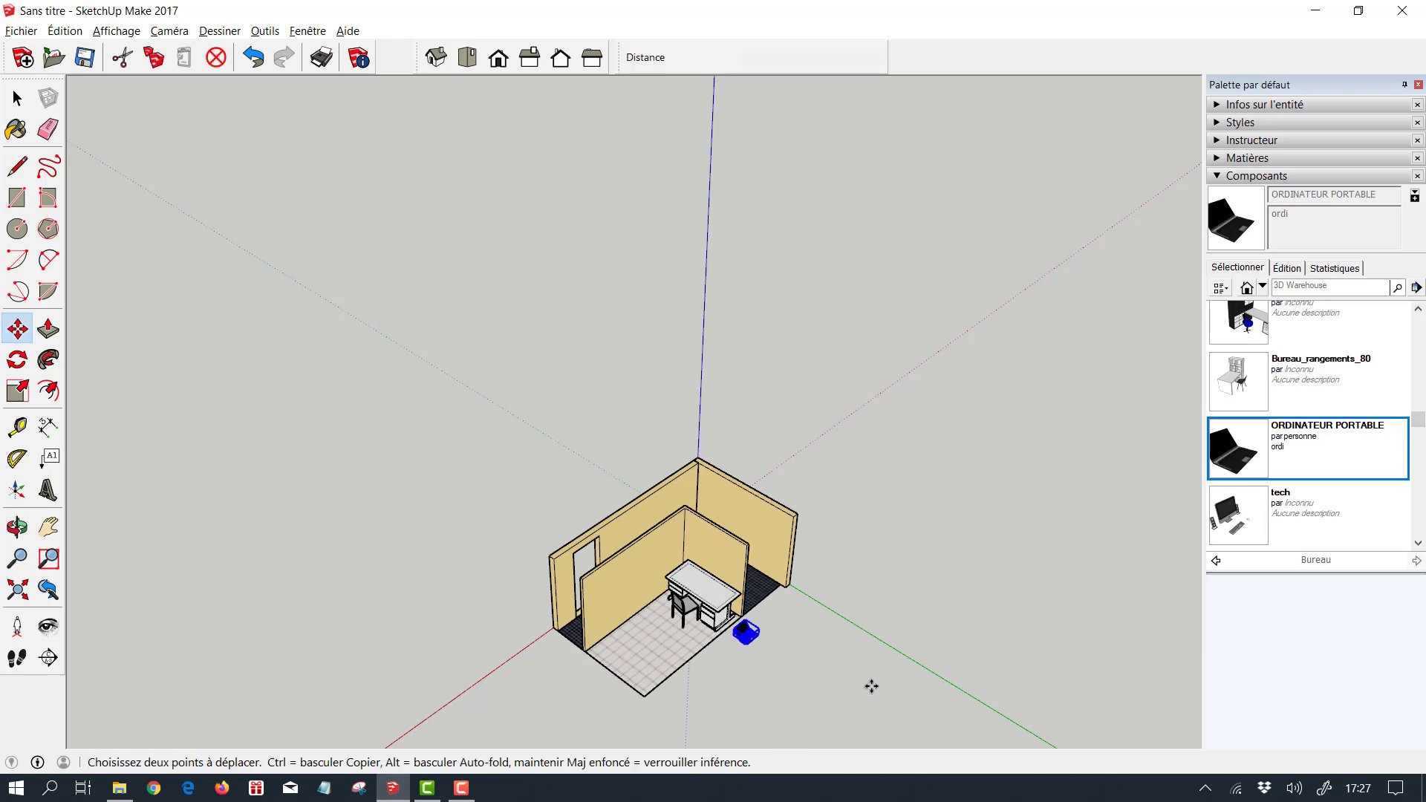
# Rotate the laptop 90° horizontally about a point on its body so its keyboard faces the chair side of the desk
pyautogui.middleClick(827, 655)
pyautogui.scroll(5, 742, 658)
pyautogui.scroll(3, 657, 698)
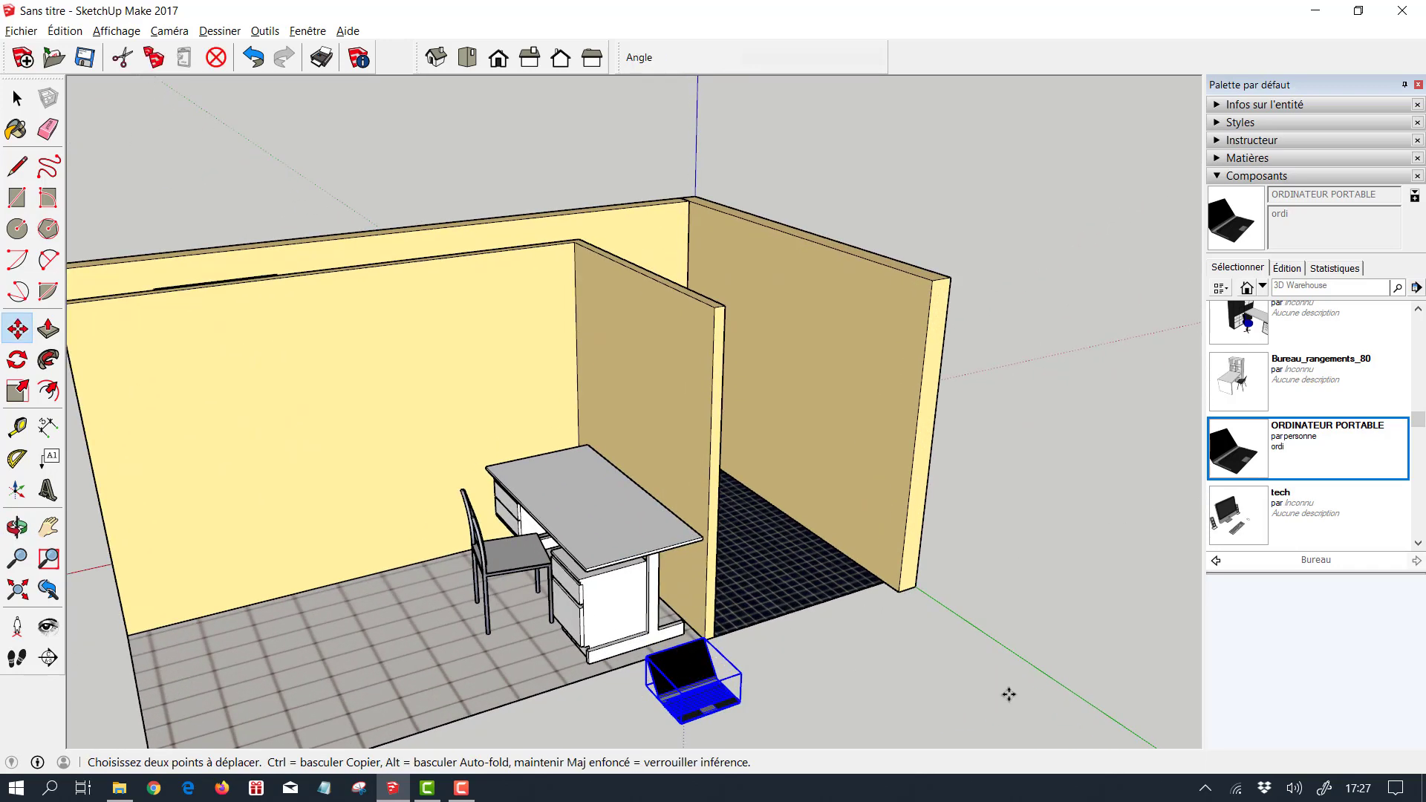
pyautogui.moveTo(891, 666); pyautogui.dragTo(1066, 595, button='middle')
pyautogui.scroll(-8, 978, 706)
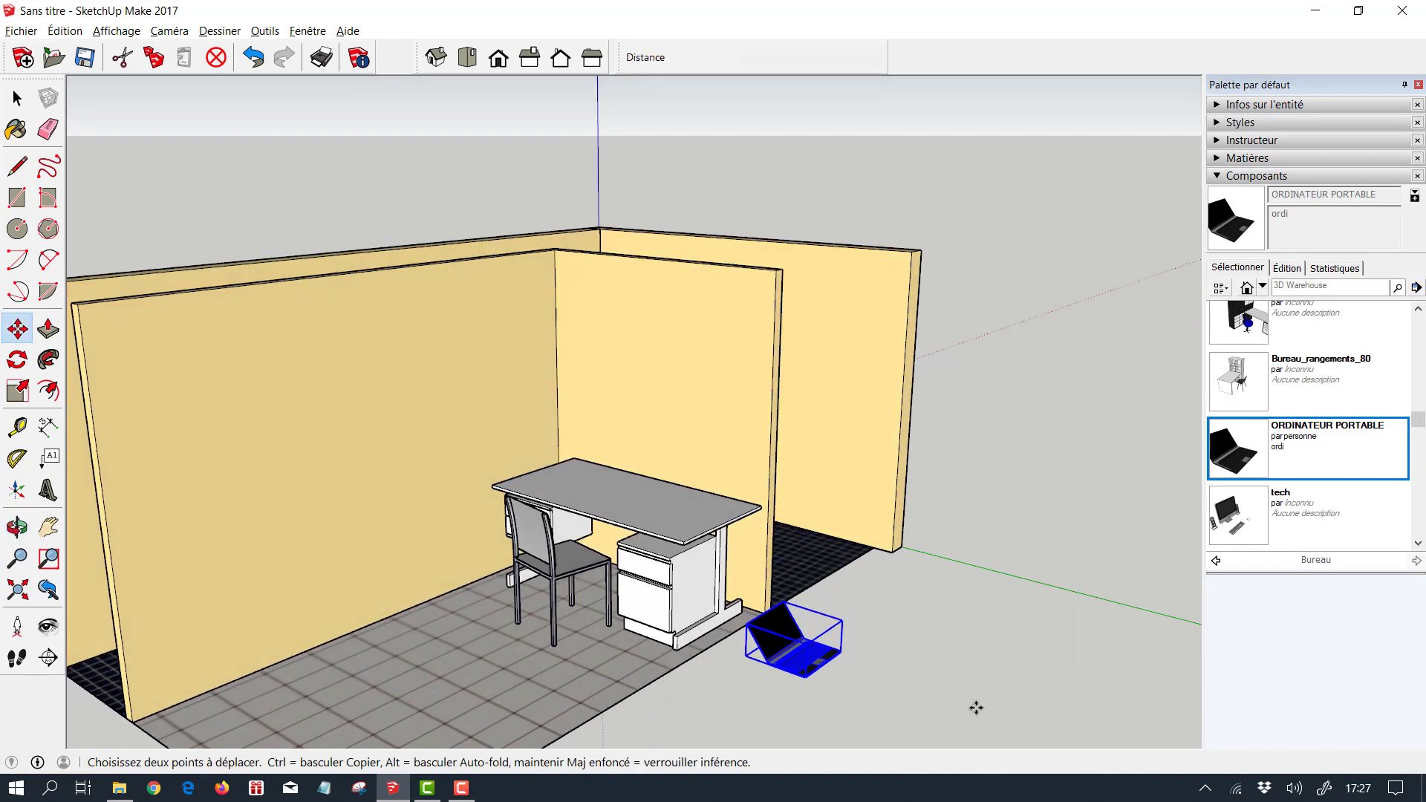
pyautogui.moveTo(958, 684); pyautogui.dragTo(594, 713, button='middle')
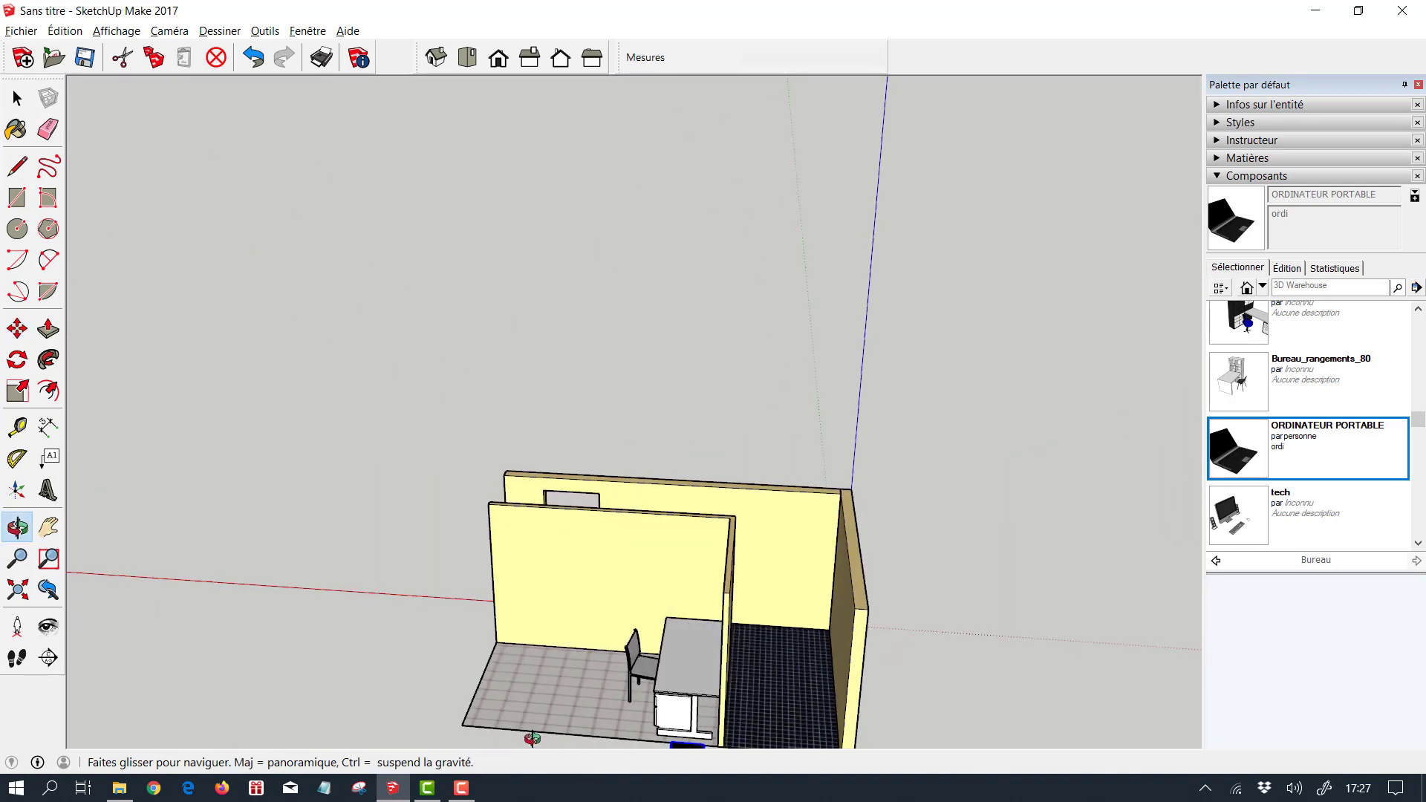
pyautogui.click(46, 532)
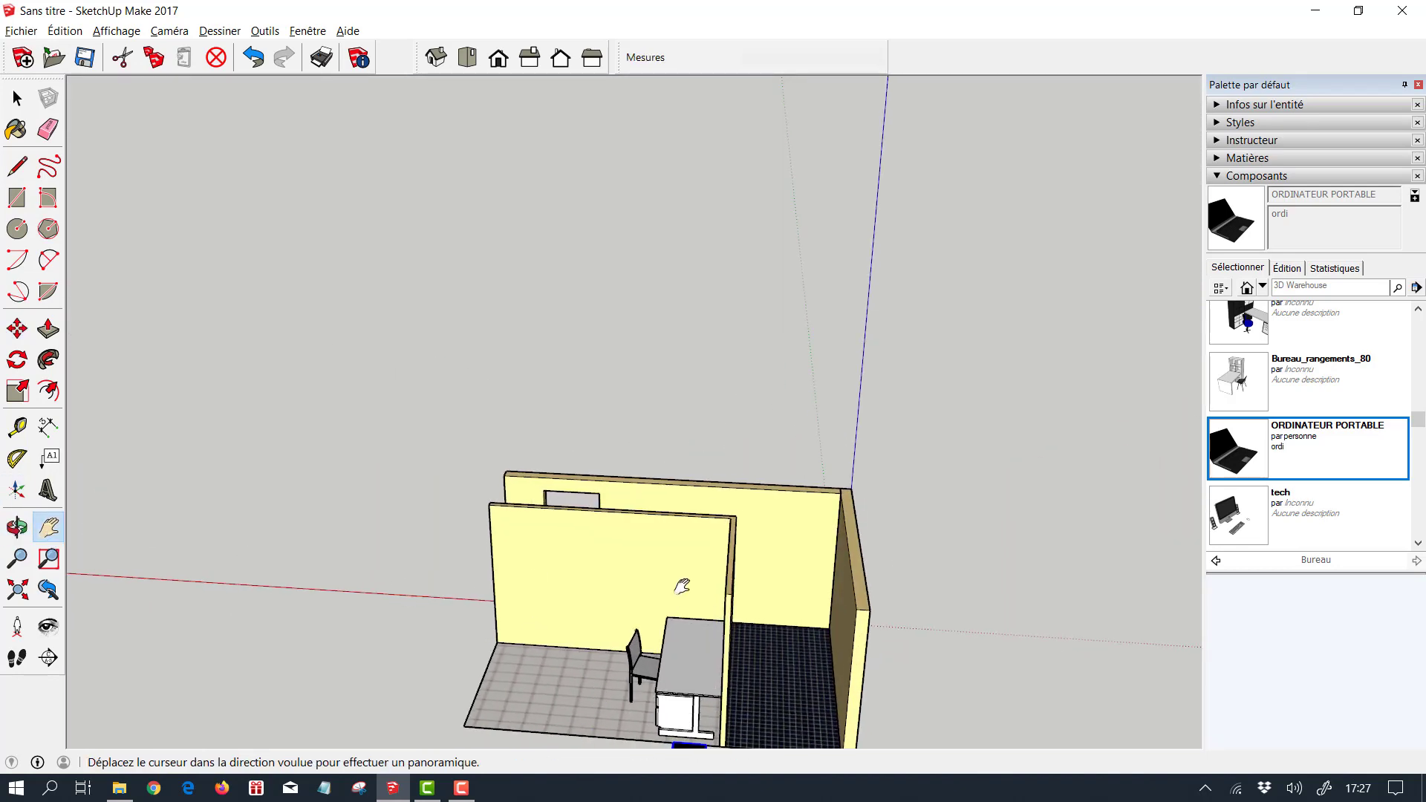
pyautogui.moveTo(678, 582); pyautogui.dragTo(729, 436)
pyautogui.moveTo(743, 550); pyautogui.dragTo(804, 468, button='middle')
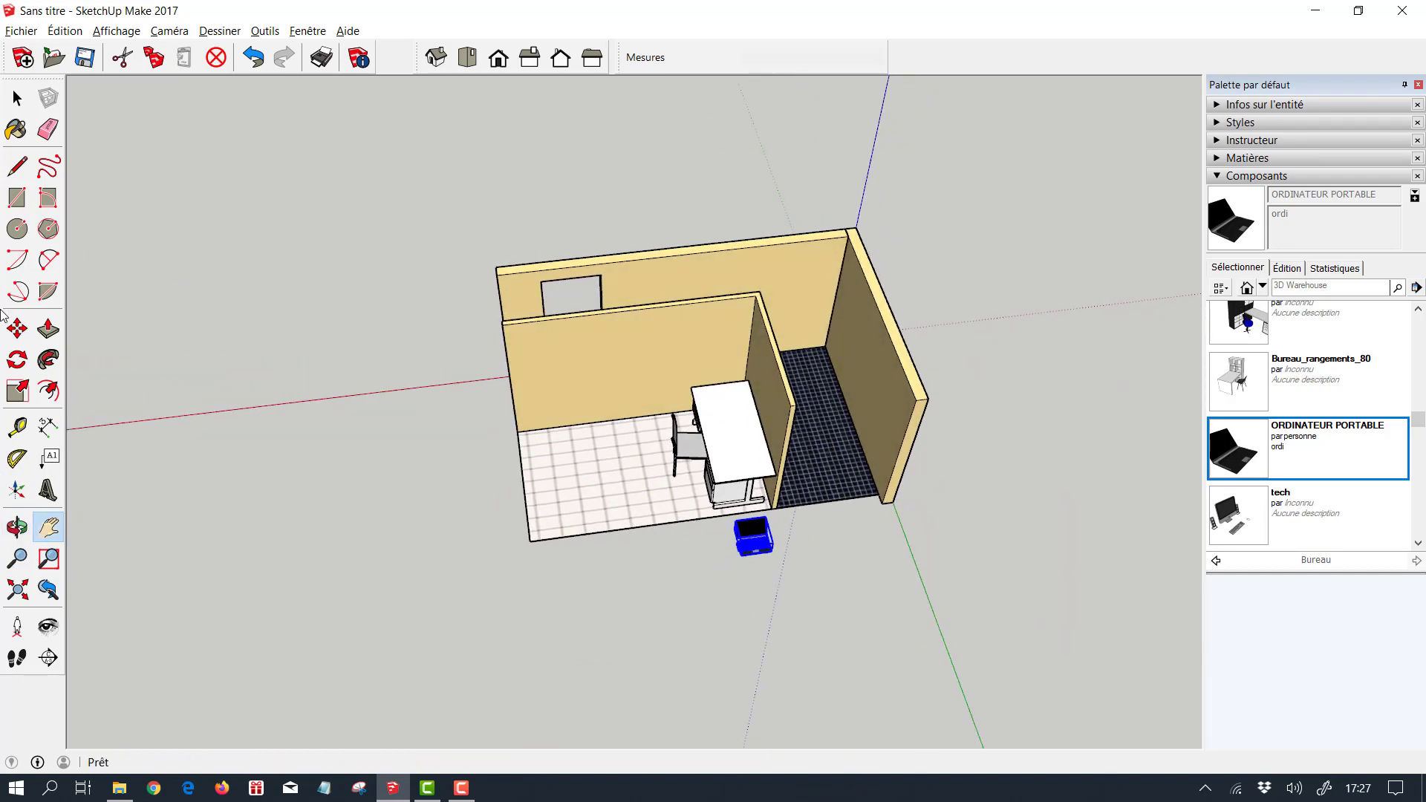
pyautogui.click(17, 359)
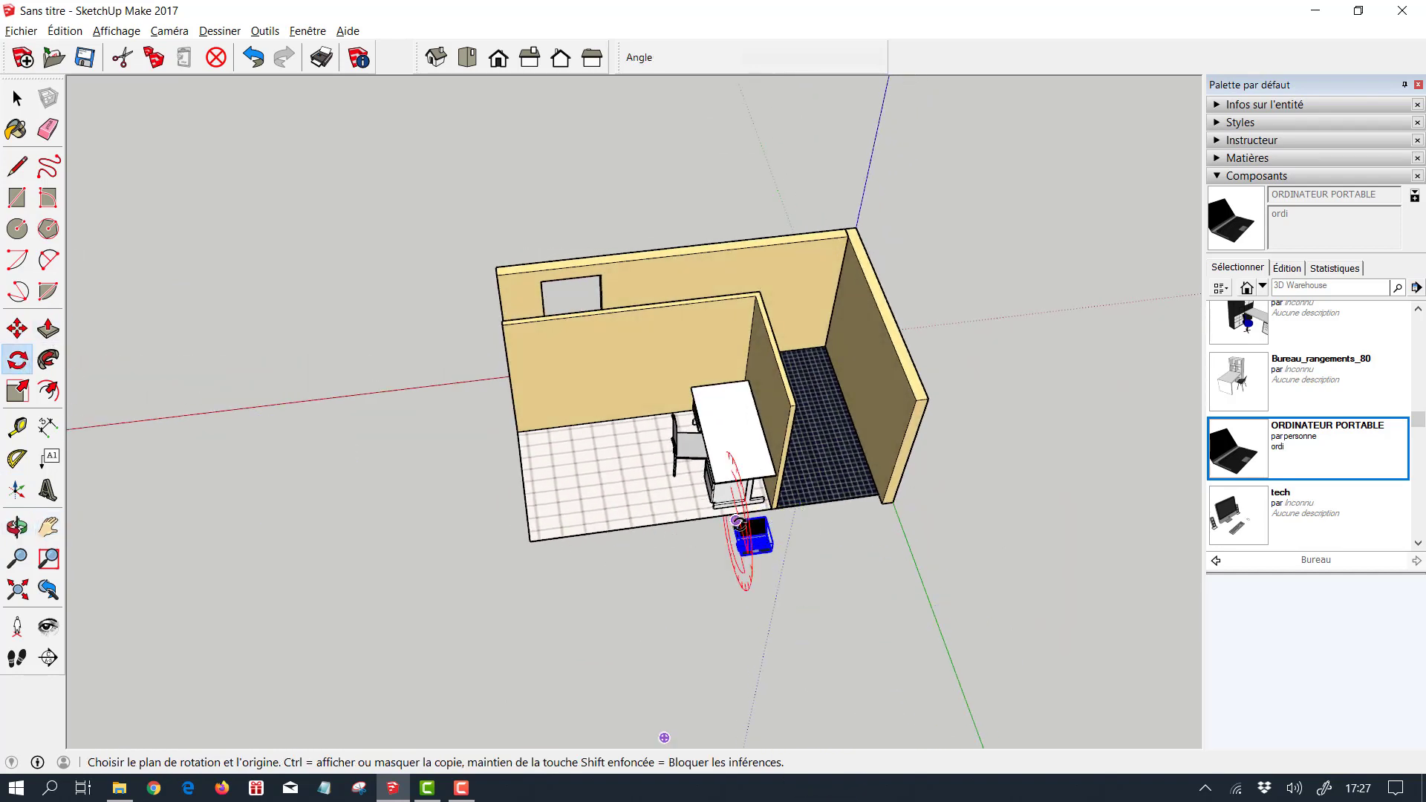
pyautogui.click(760, 536)
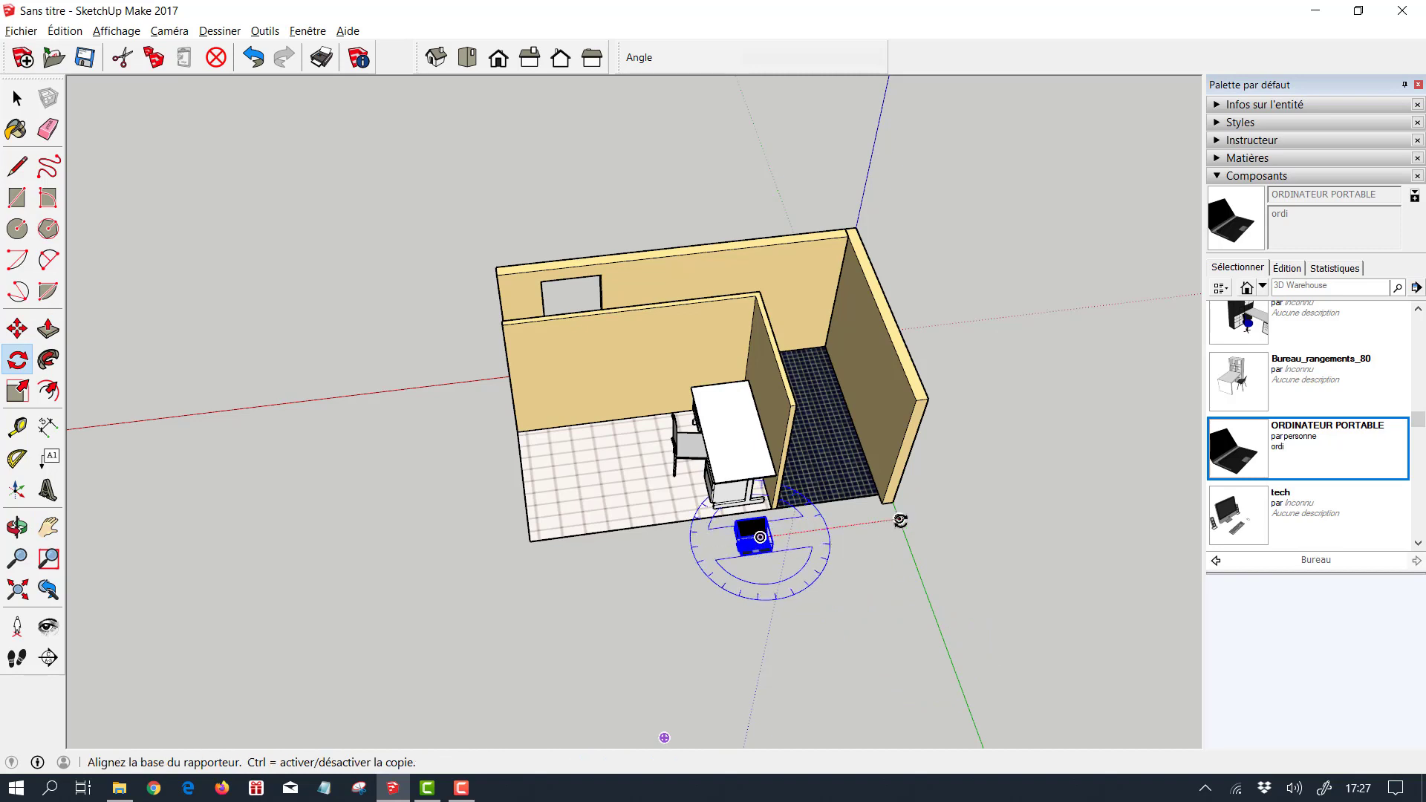
pyautogui.click(909, 523)
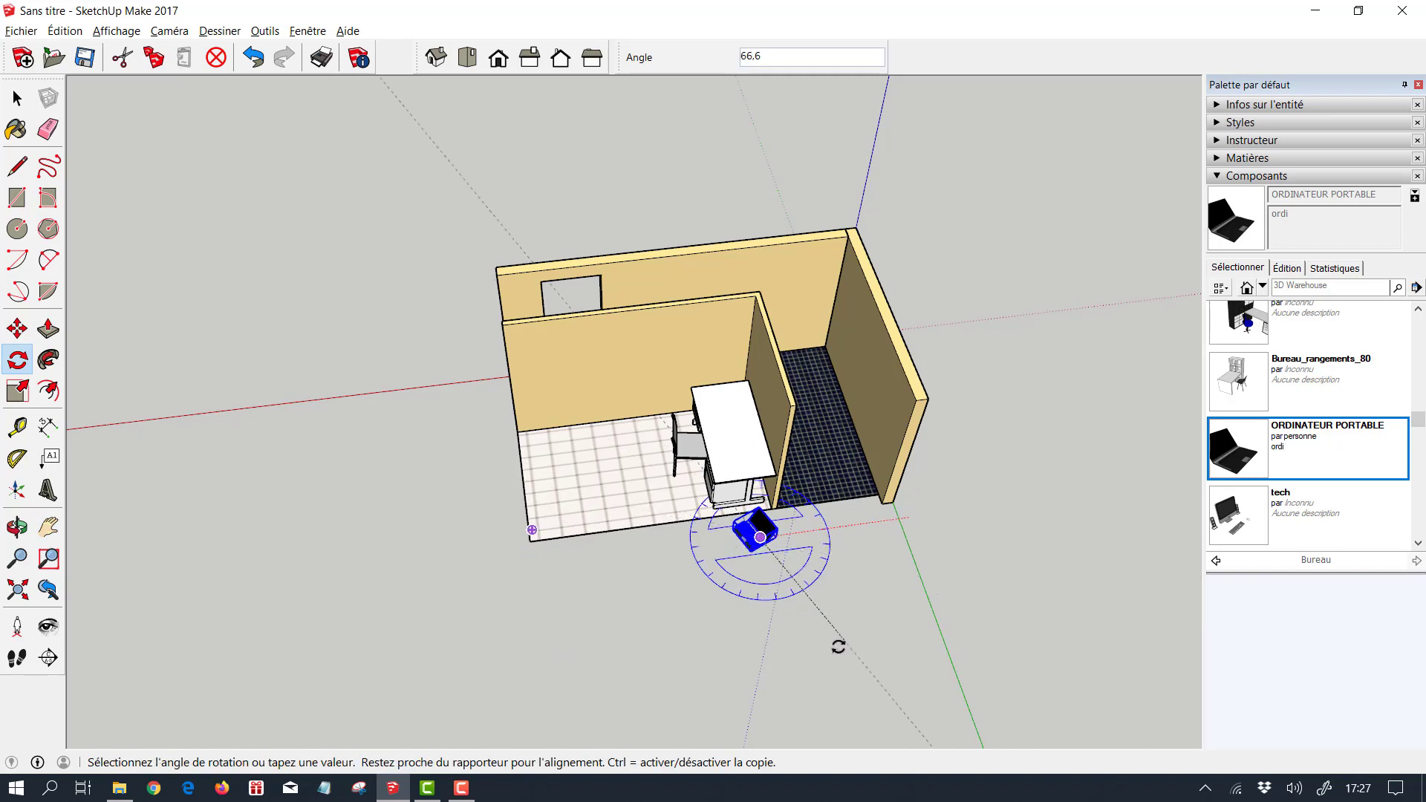
pyautogui.click(788, 660)
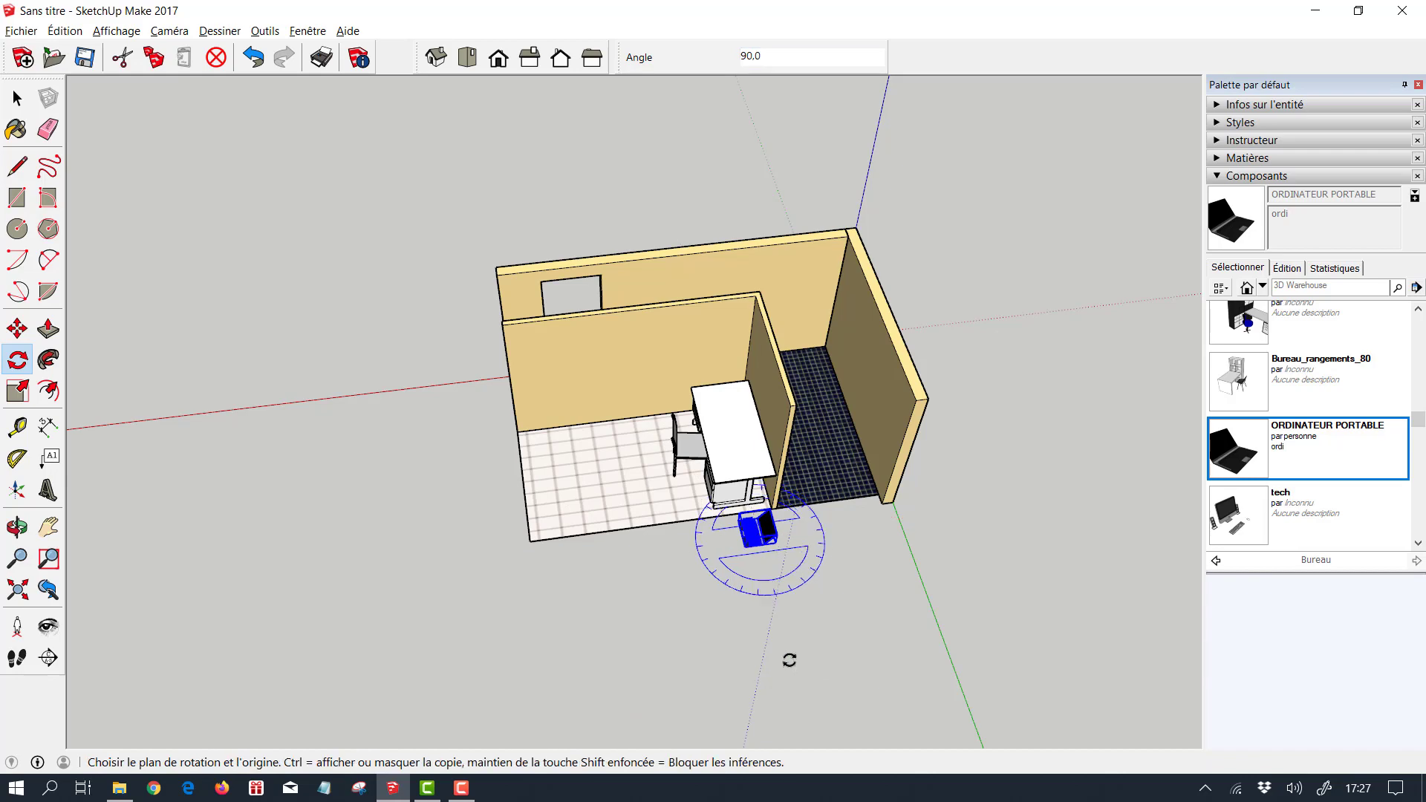
pyautogui.click(17, 98)
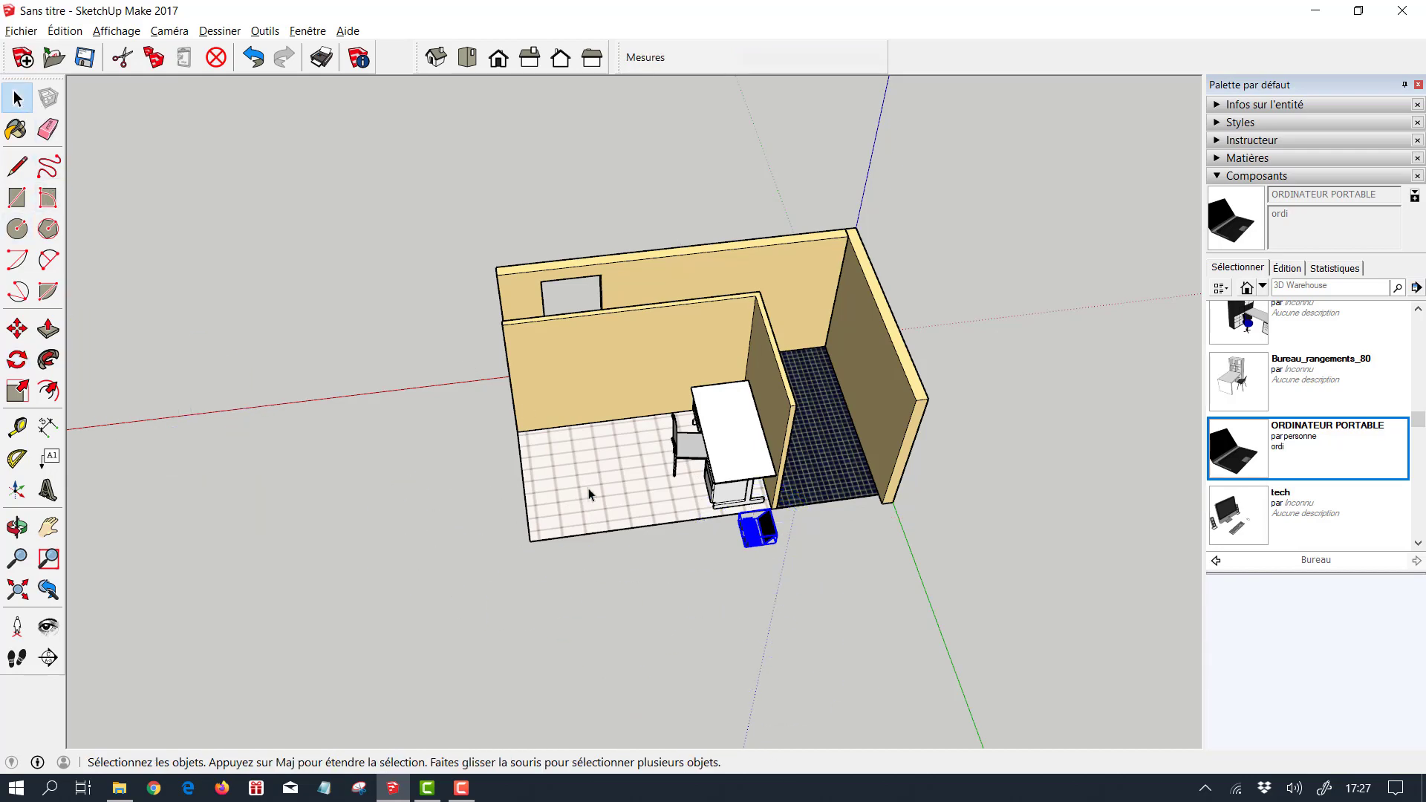
# Move the laptop by its front base corner about 974 mm onto the front corner of the desk's tabletop
pyautogui.scroll(5, 790, 582)
pyautogui.moveTo(824, 587); pyautogui.dragTo(873, 413, button='middle')
pyautogui.scroll(4, 727, 406)
pyautogui.scroll(2, 732, 406)
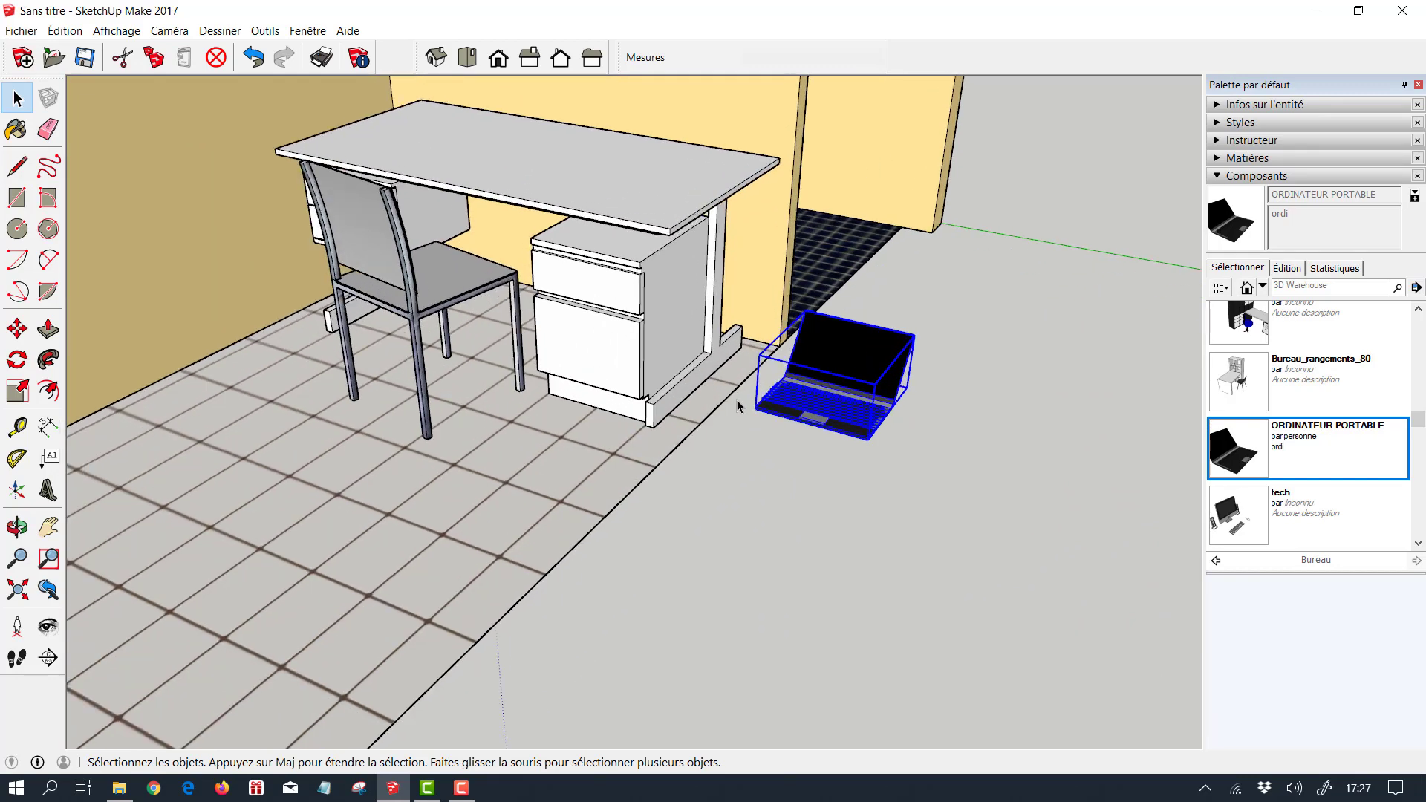
pyautogui.scroll(4, 958, 496)
pyautogui.scroll(2, 812, 451)
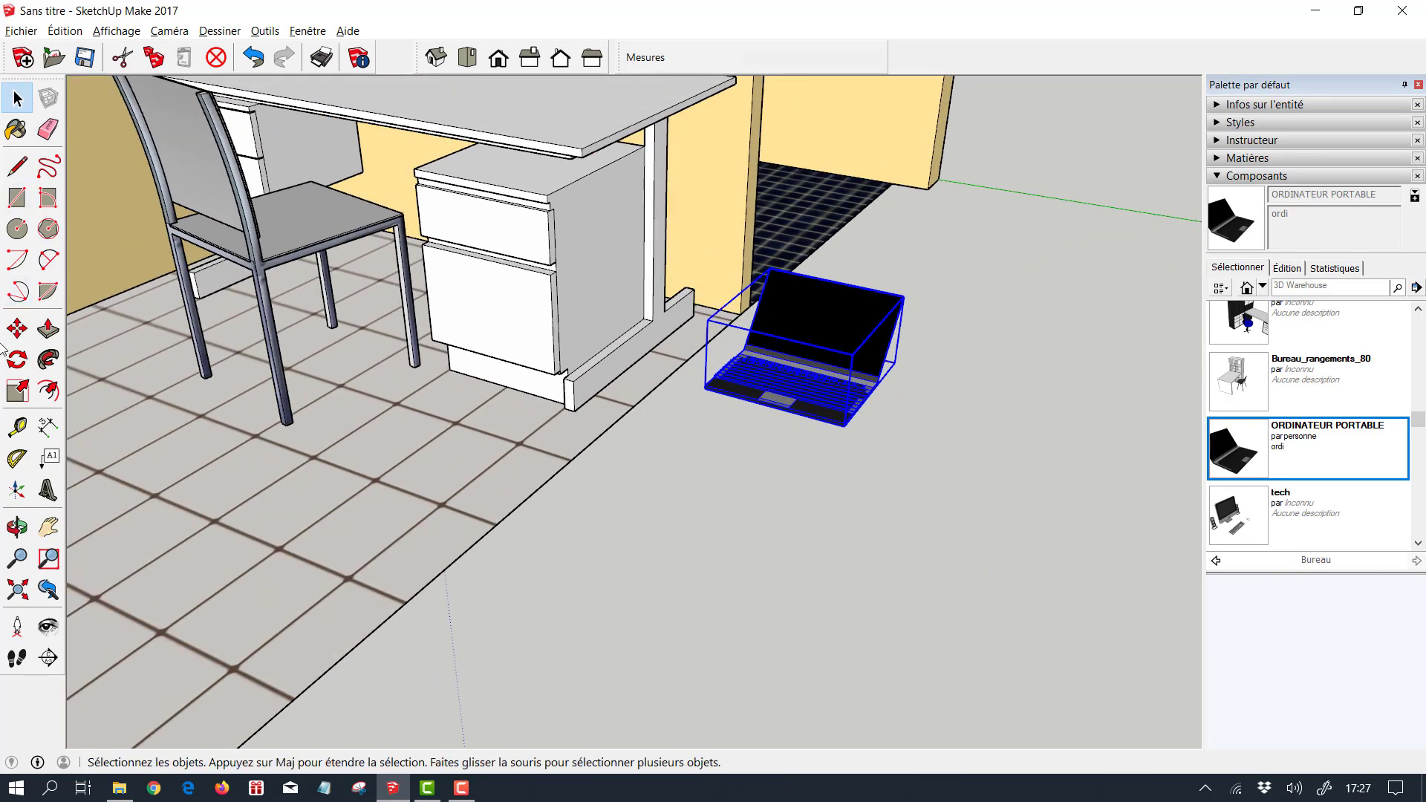
pyautogui.click(16, 328)
pyautogui.scroll(6, 835, 439)
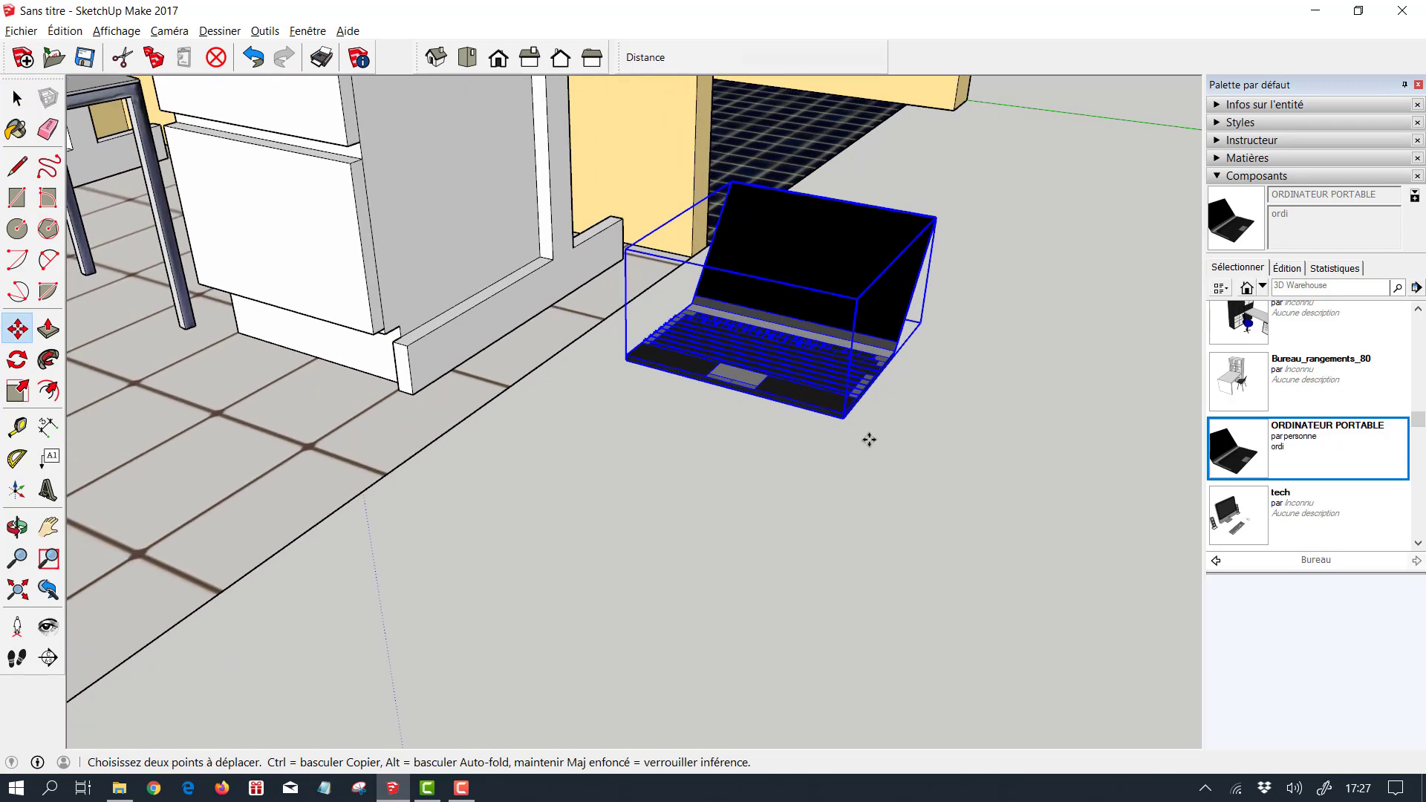
pyautogui.scroll(2, 827, 413)
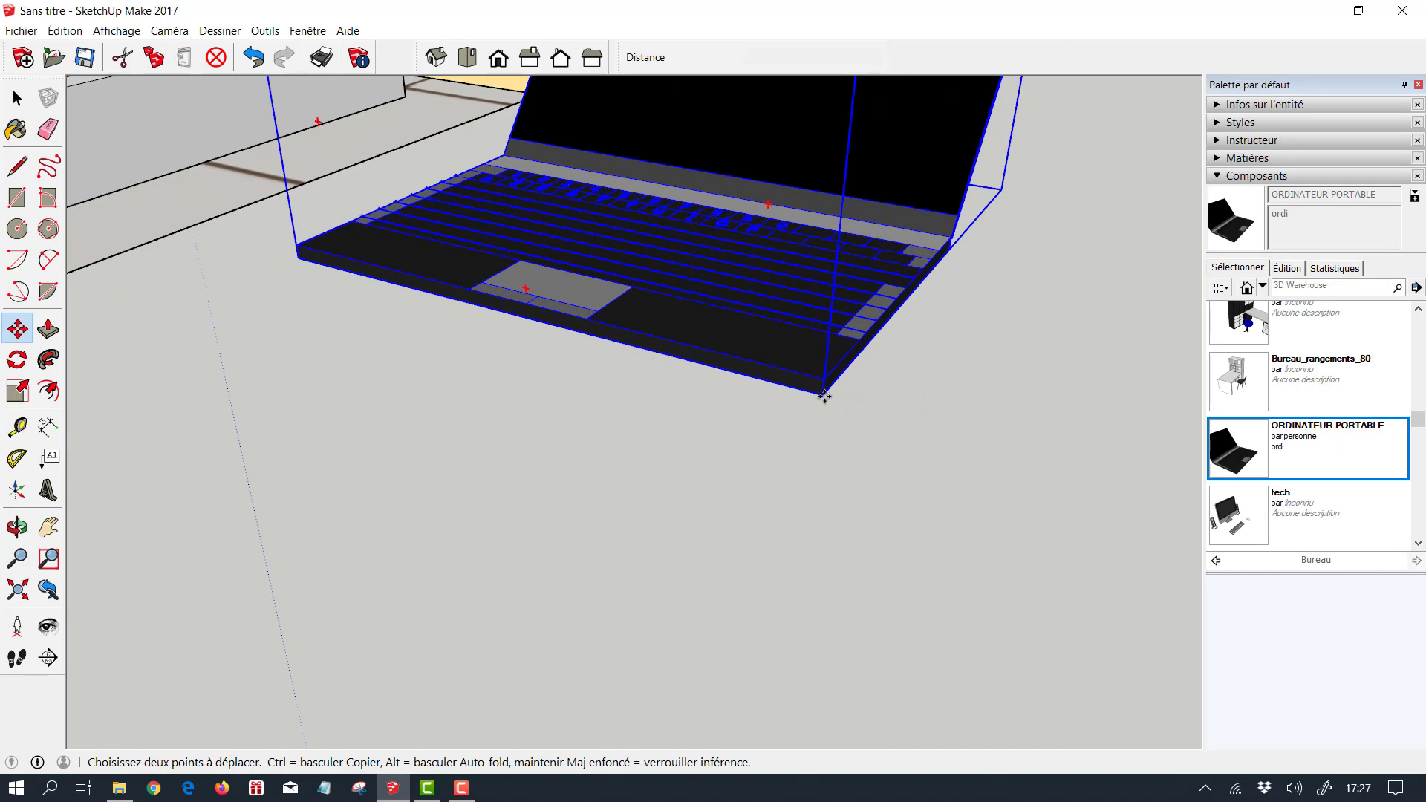
pyautogui.scroll(-5, 820, 401)
pyautogui.click(747, 469)
pyautogui.scroll(-6, 809, 423)
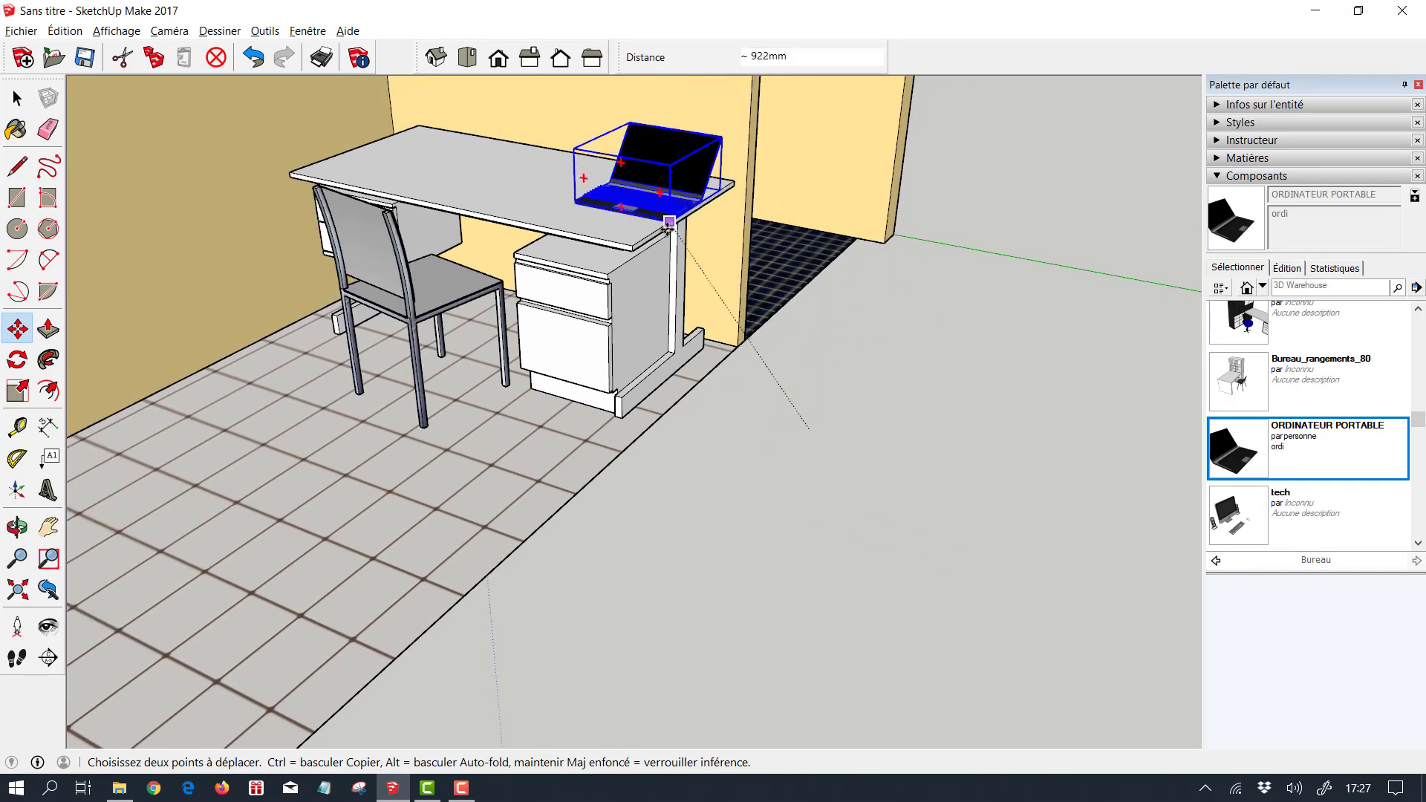
pyautogui.scroll(3, 612, 230)
pyautogui.scroll(5, 612, 230)
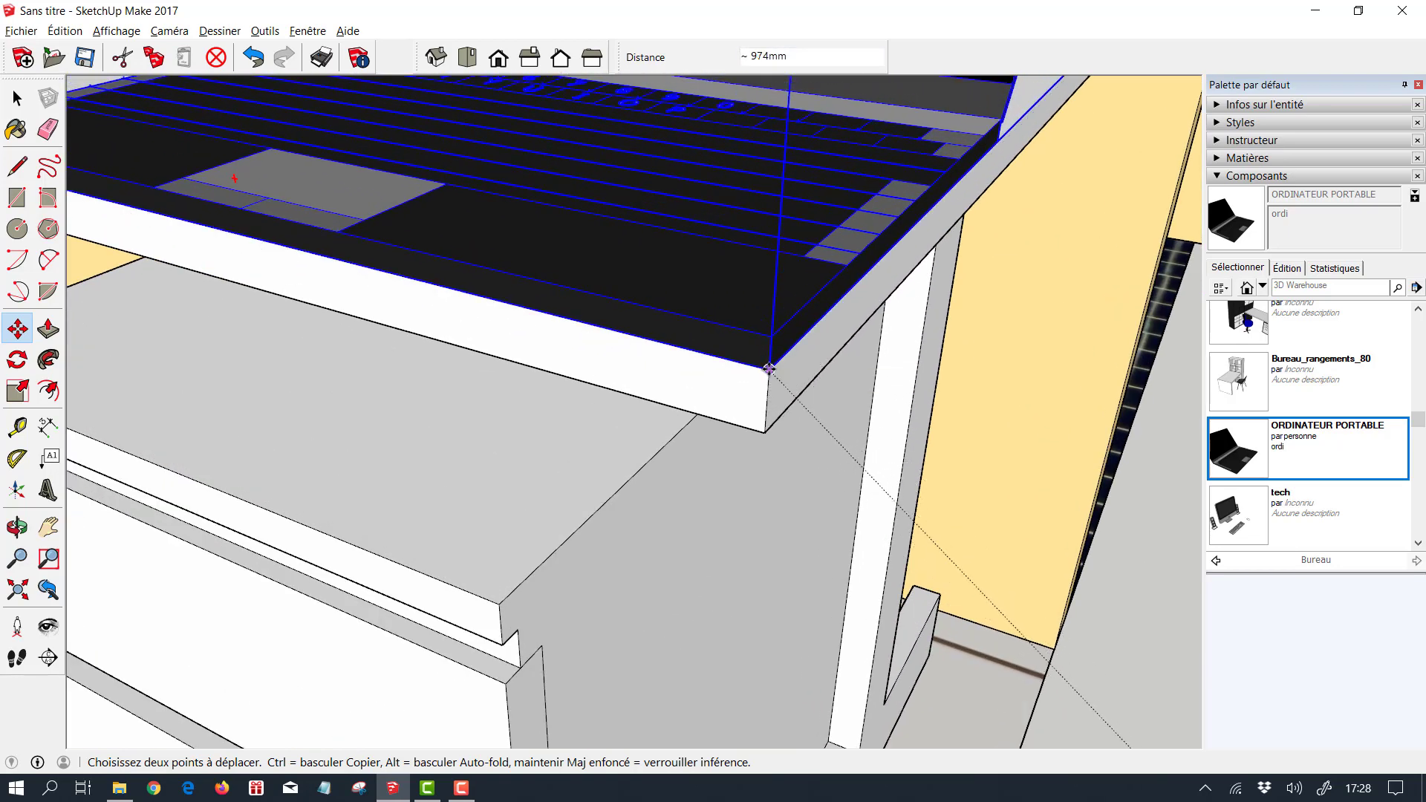
pyautogui.click(768, 371)
# Move the laptop about 583 mm across the tabletop to the middle of the desk, and deselect it
pyautogui.scroll(-10, 768, 370)
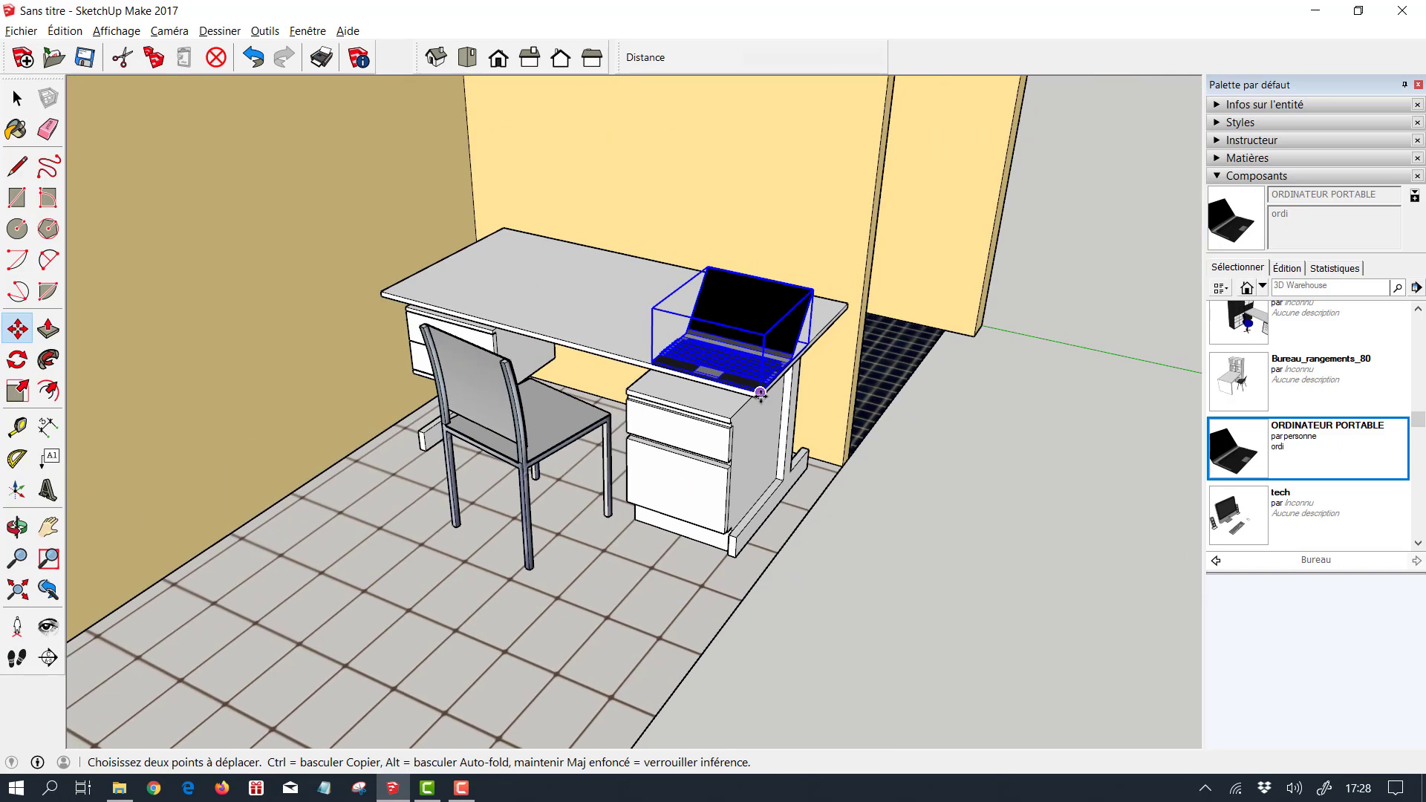
pyautogui.scroll(-3, 761, 401)
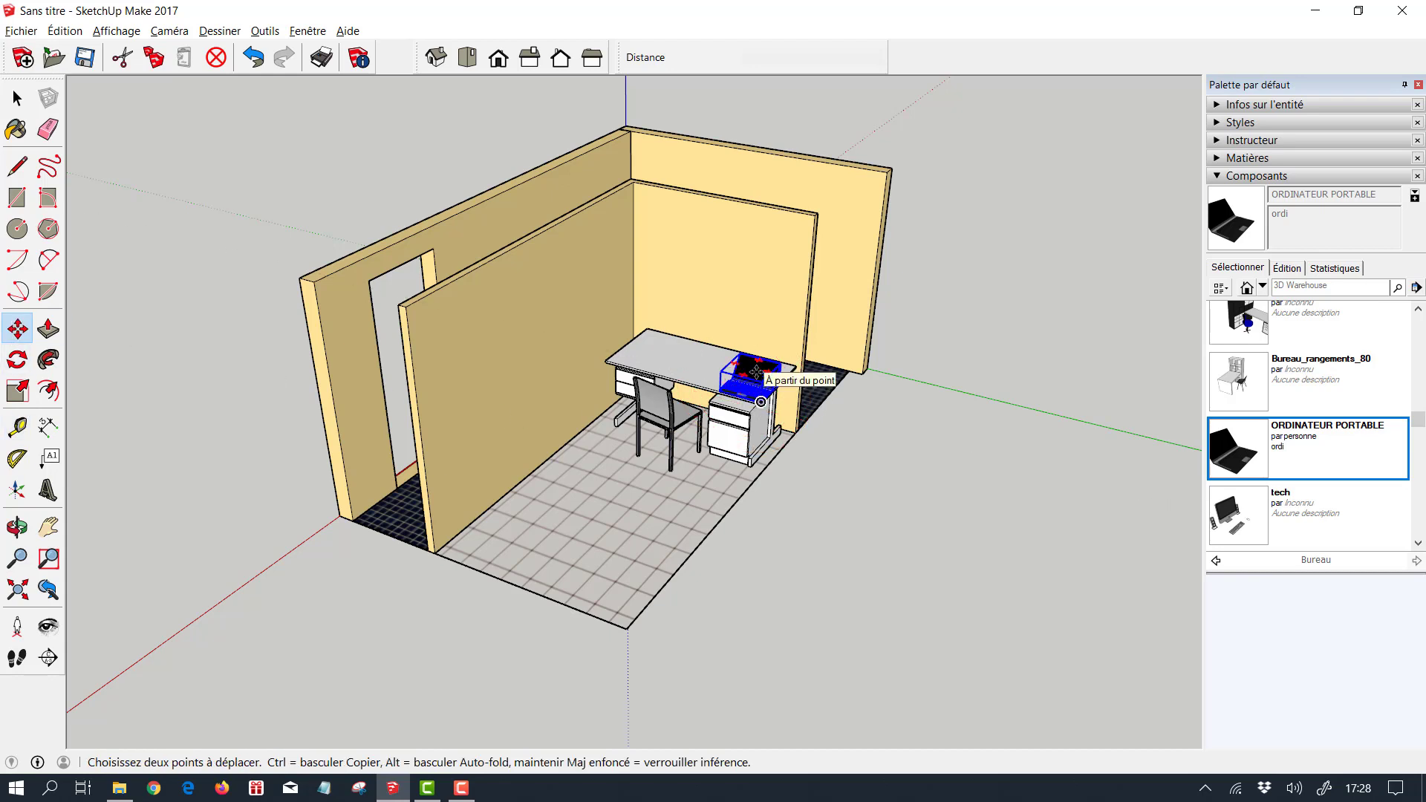
pyautogui.click(758, 371)
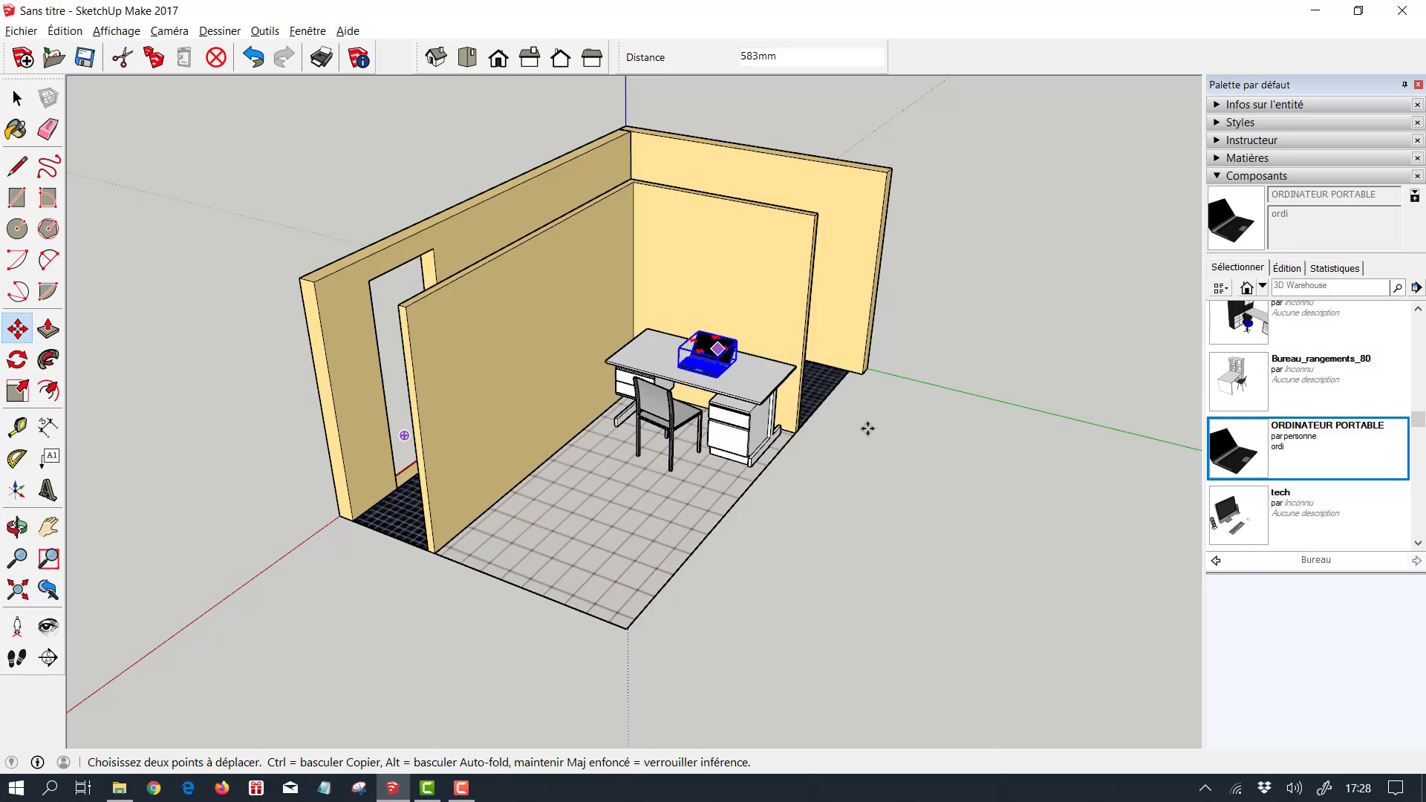
pyautogui.moveTo(867, 429); pyautogui.dragTo(949, 521, button='middle')
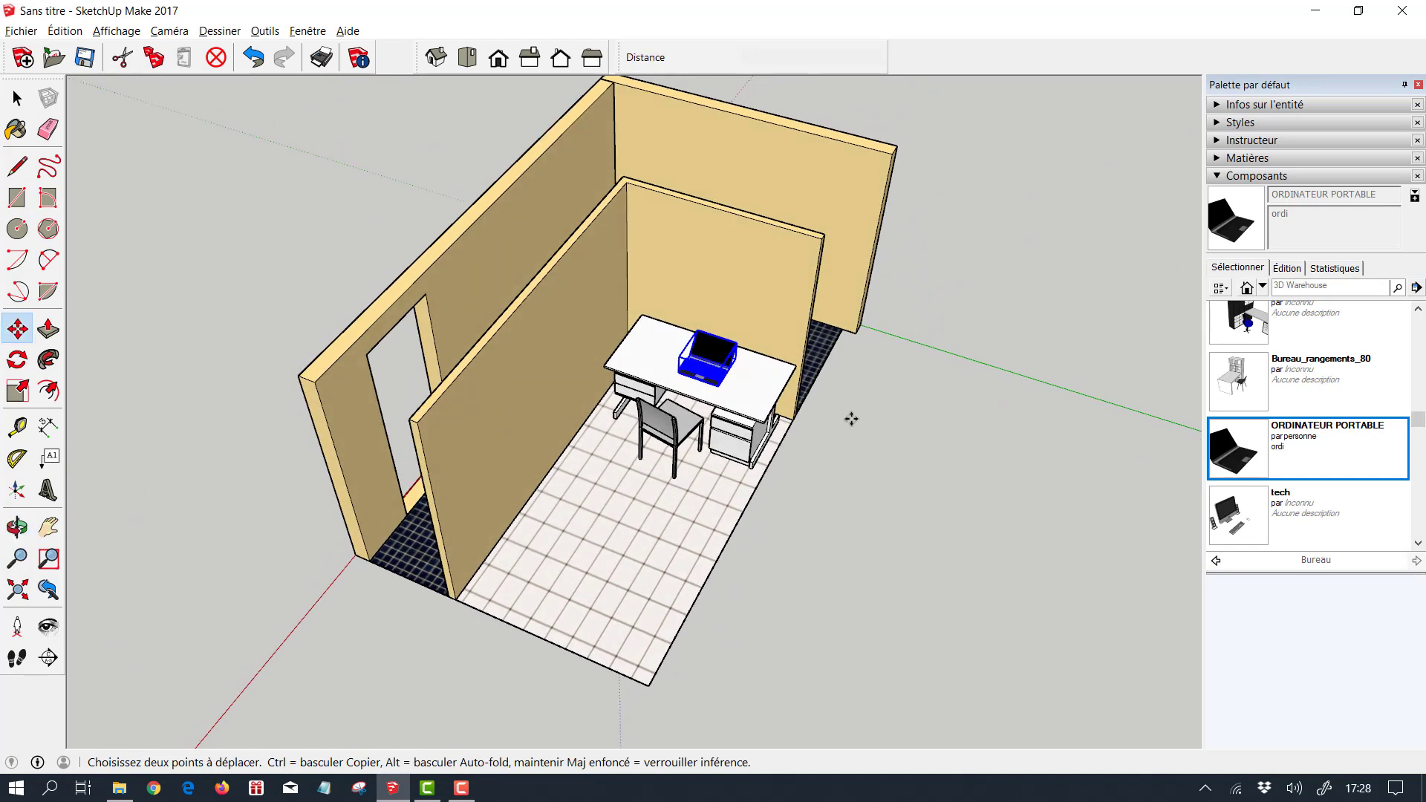
pyautogui.click(17, 97)
pyautogui.click(901, 511)
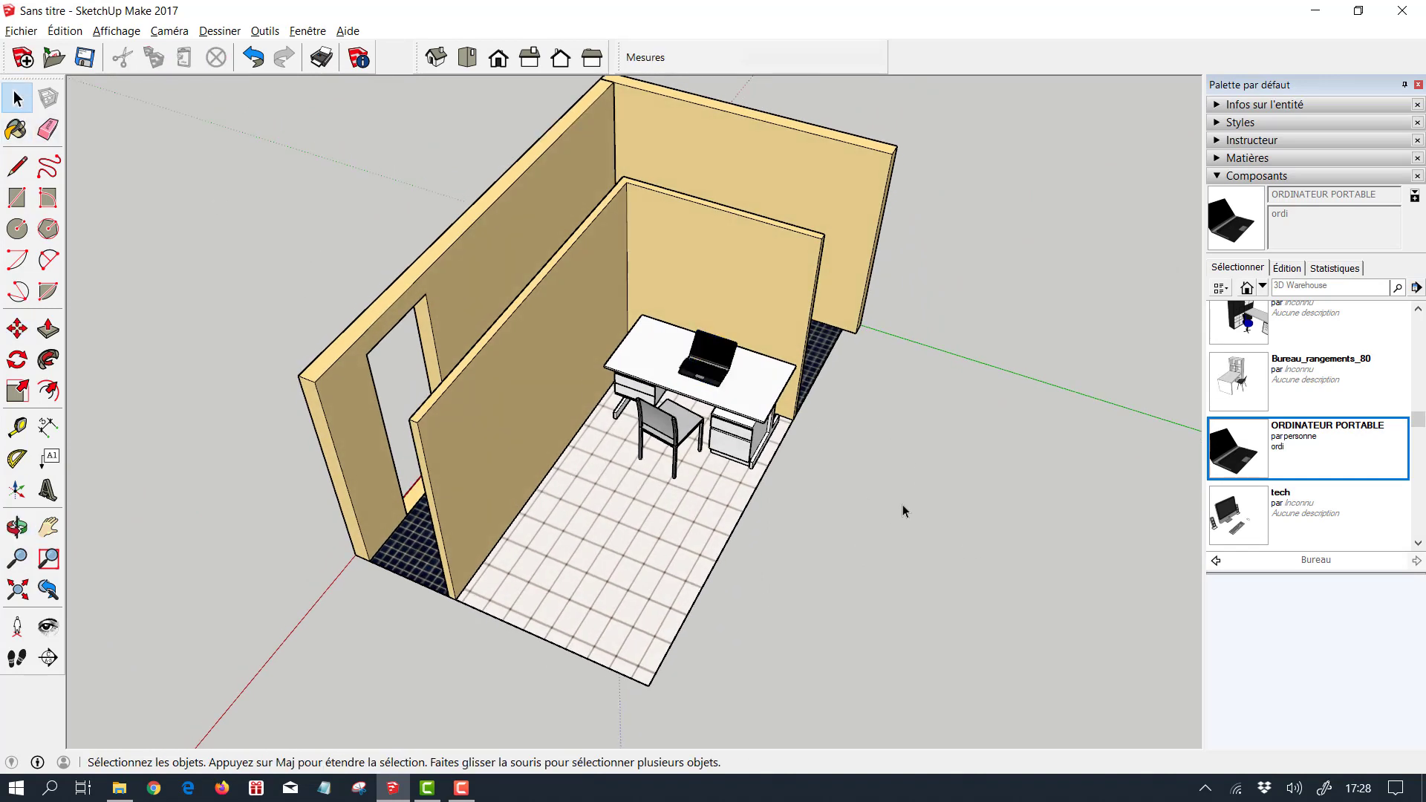
# Reveal all hidden elements of the house model
pyautogui.scroll(-3, 898, 523)
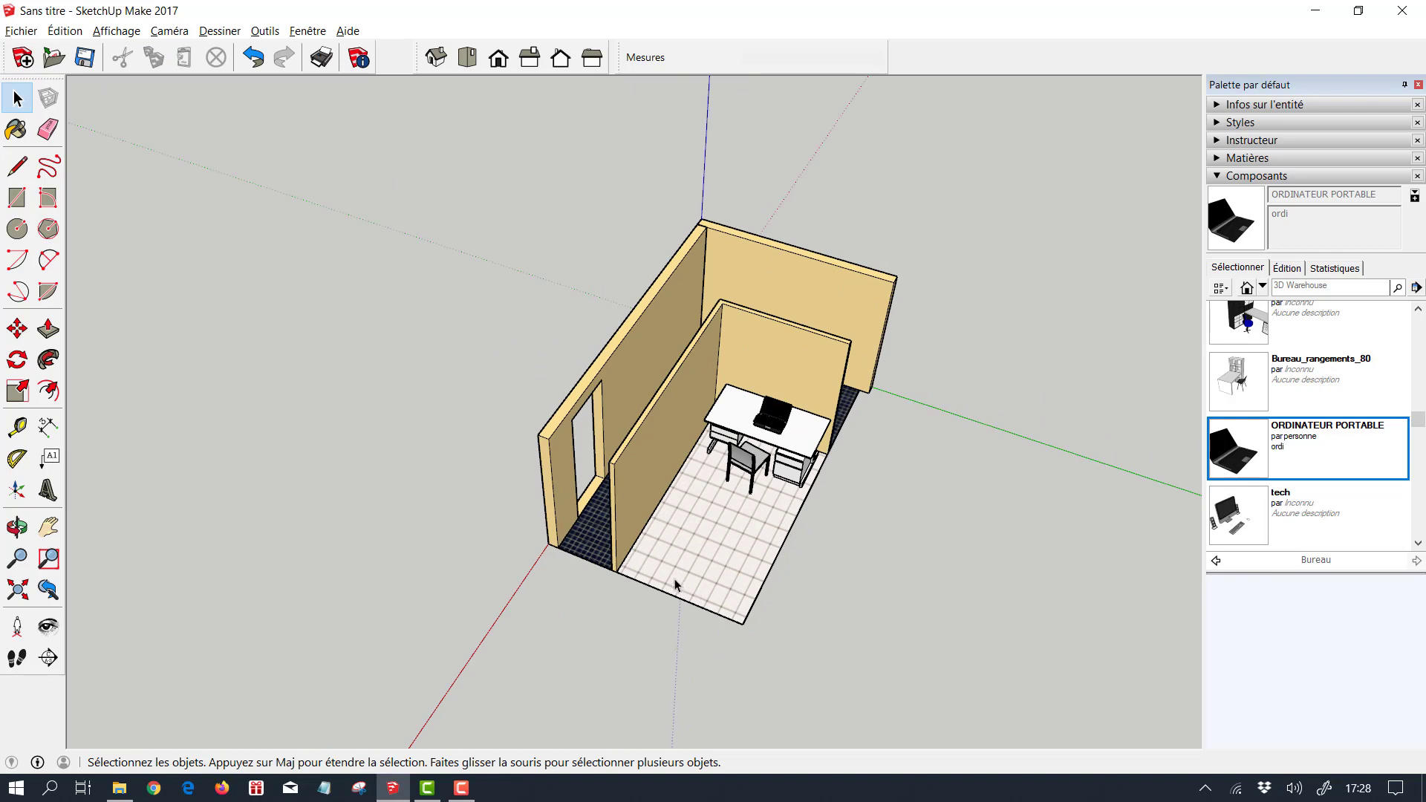
pyautogui.click(64, 31)
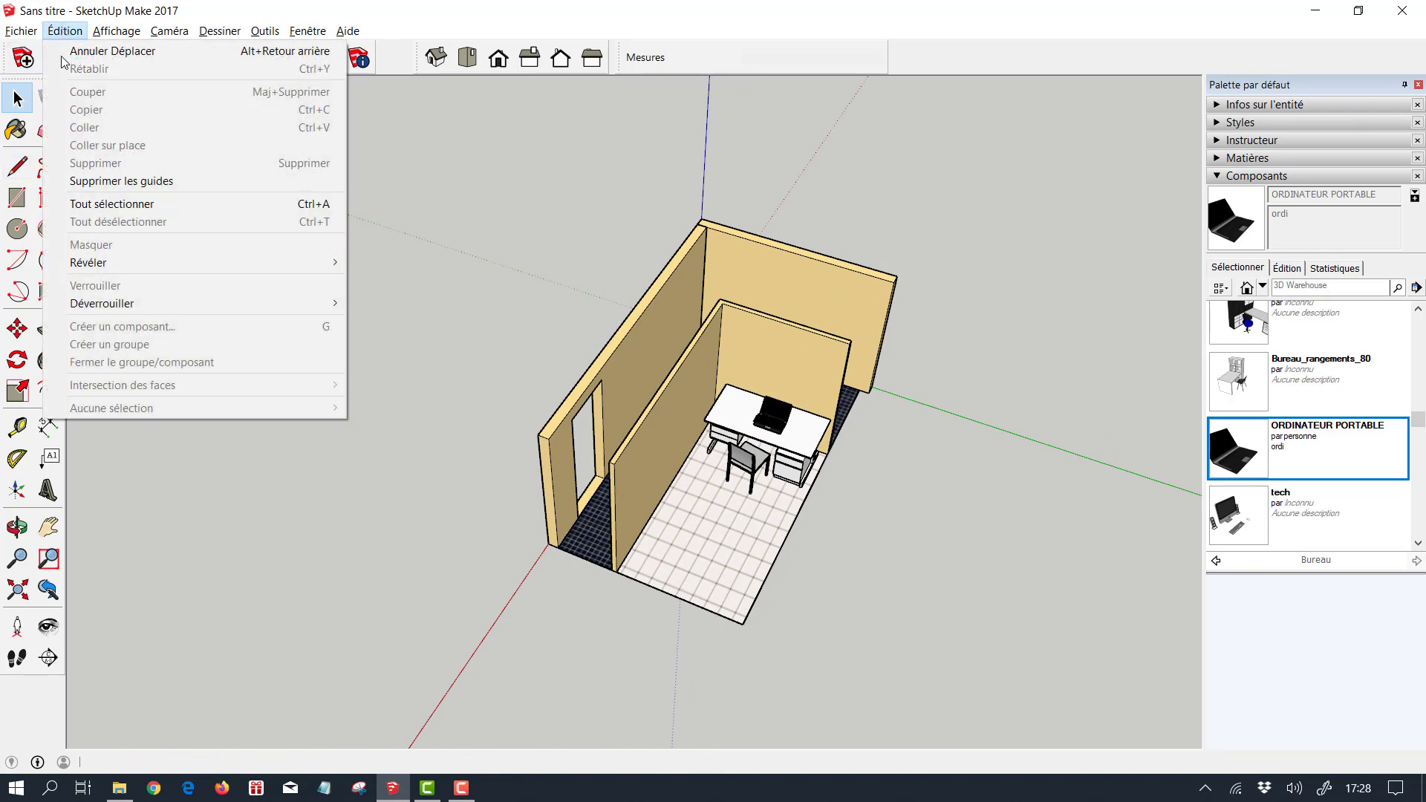
pyautogui.moveTo(117, 269)
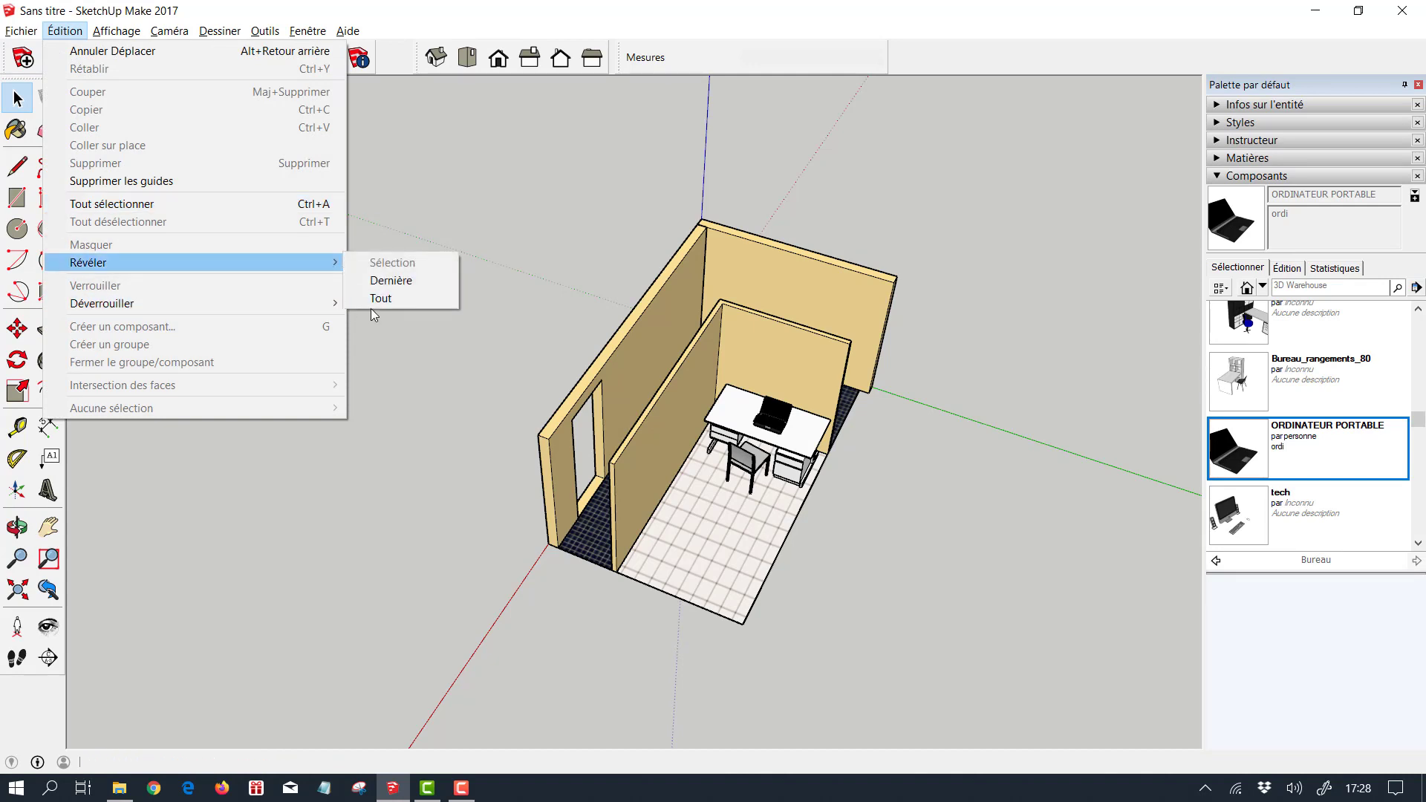
pyautogui.click(389, 303)
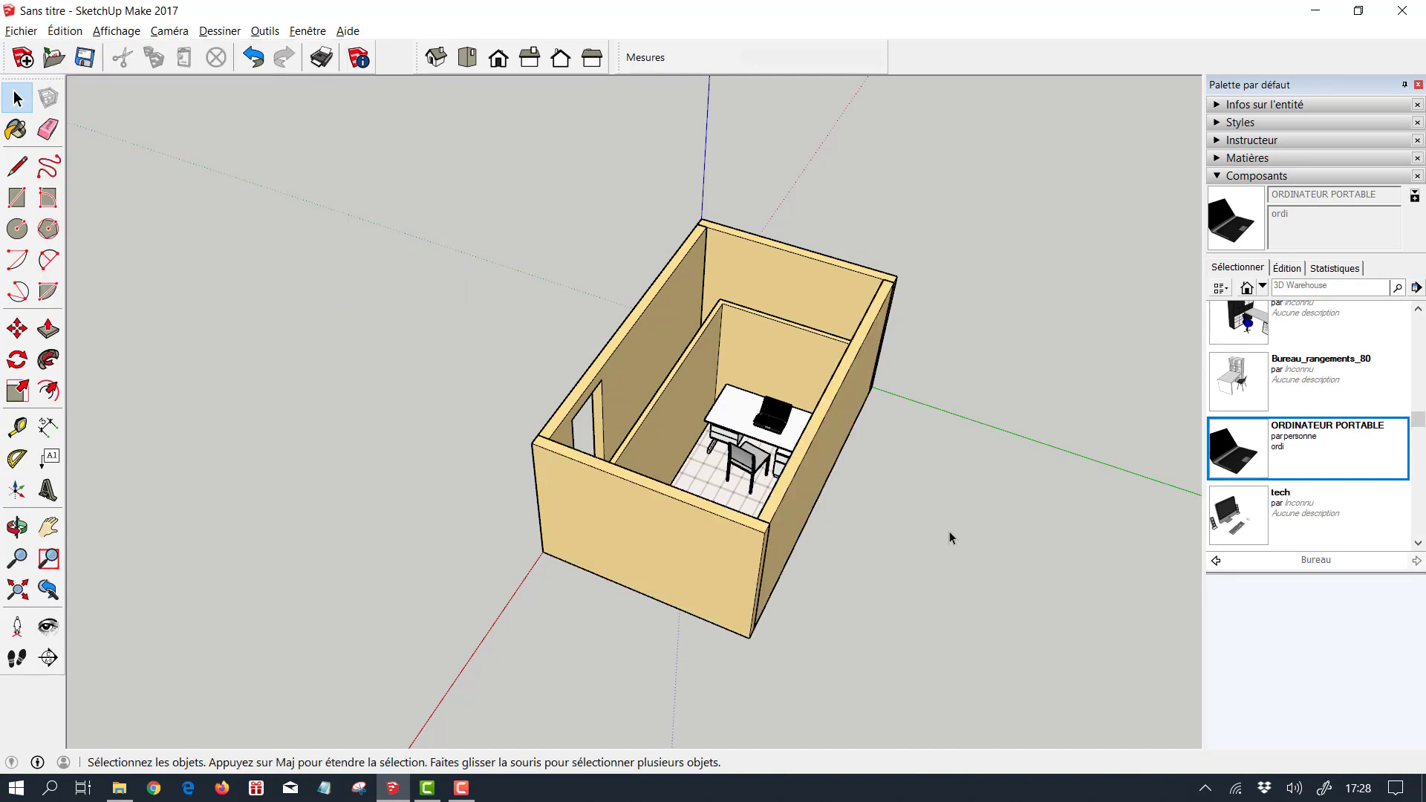
# Unlock and hide the long exterior wall that contains the door opening
pyautogui.moveTo(949, 532); pyautogui.dragTo(937, 629, button='middle')
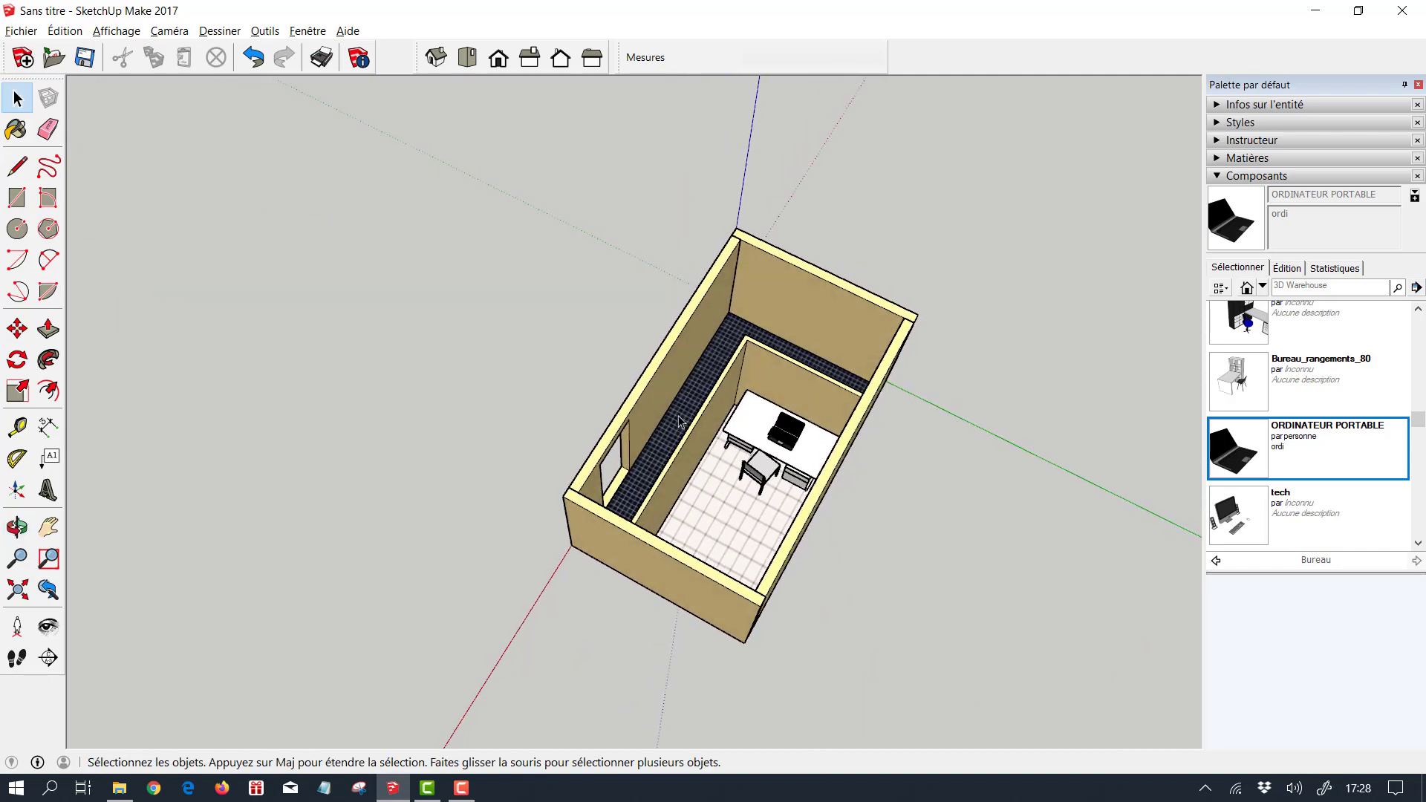
pyautogui.moveTo(974, 536); pyautogui.dragTo(966, 476, button='middle')
pyautogui.moveTo(486, 406); pyautogui.dragTo(633, 377, button='middle')
pyautogui.click(632, 377)
pyautogui.rightClick(606, 365)
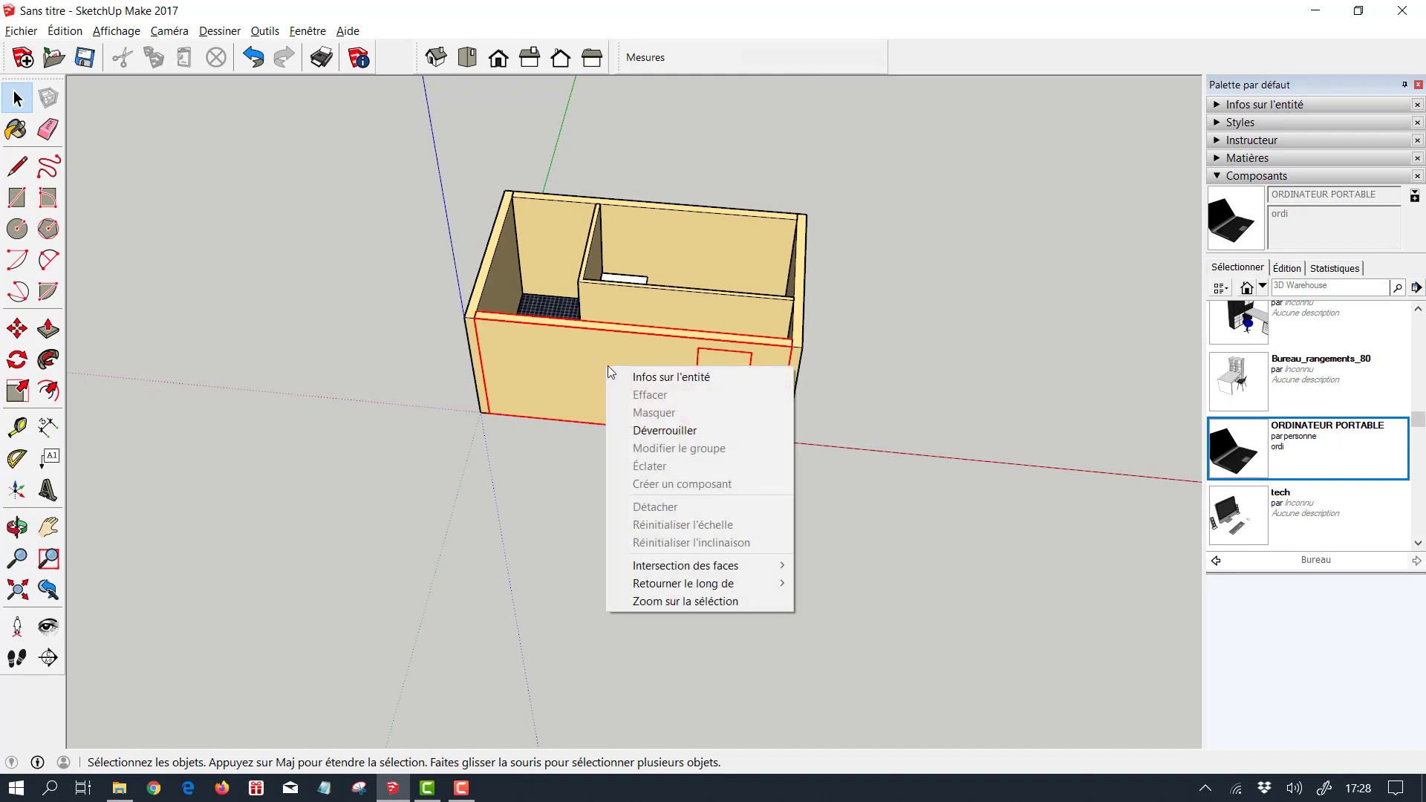
pyautogui.click(659, 429)
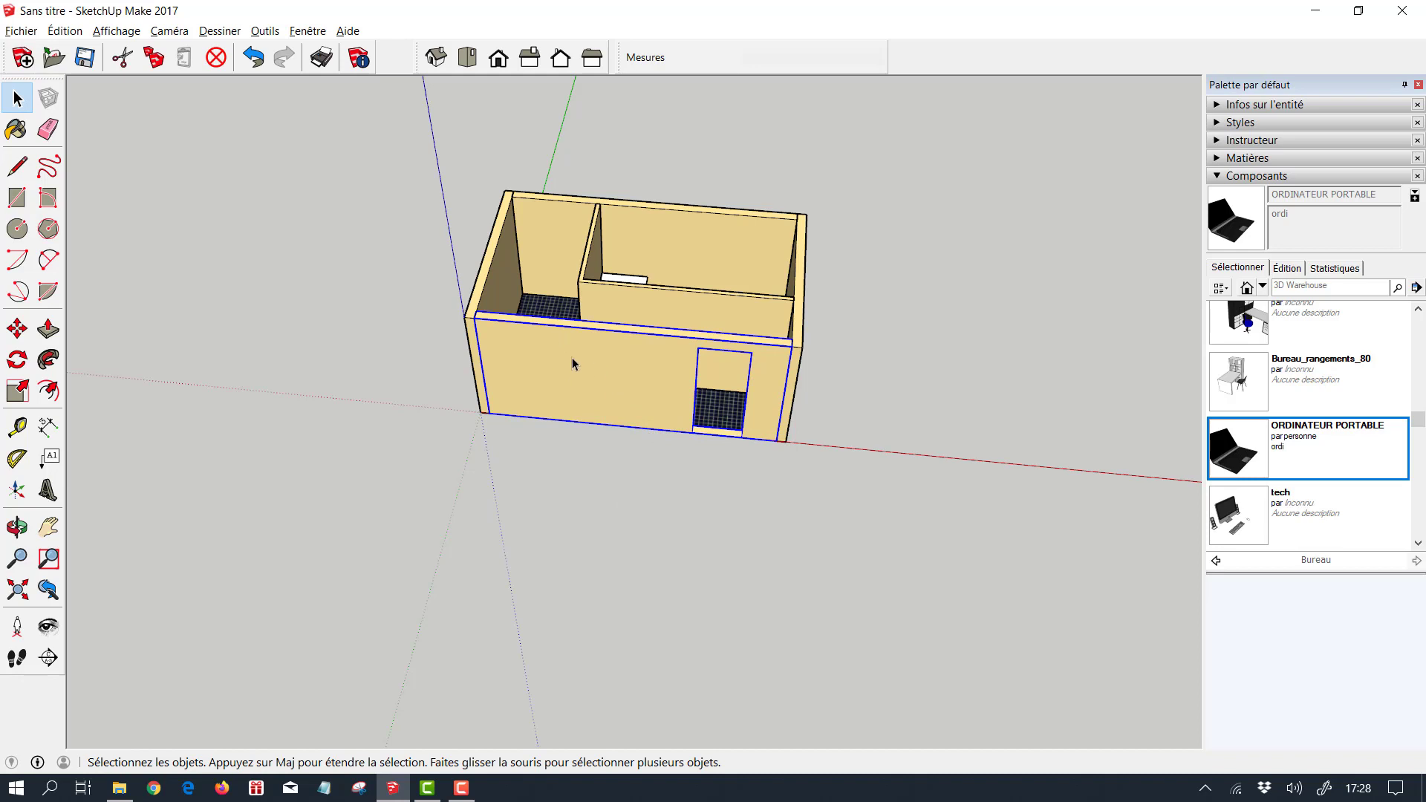
pyautogui.rightClick(572, 358)
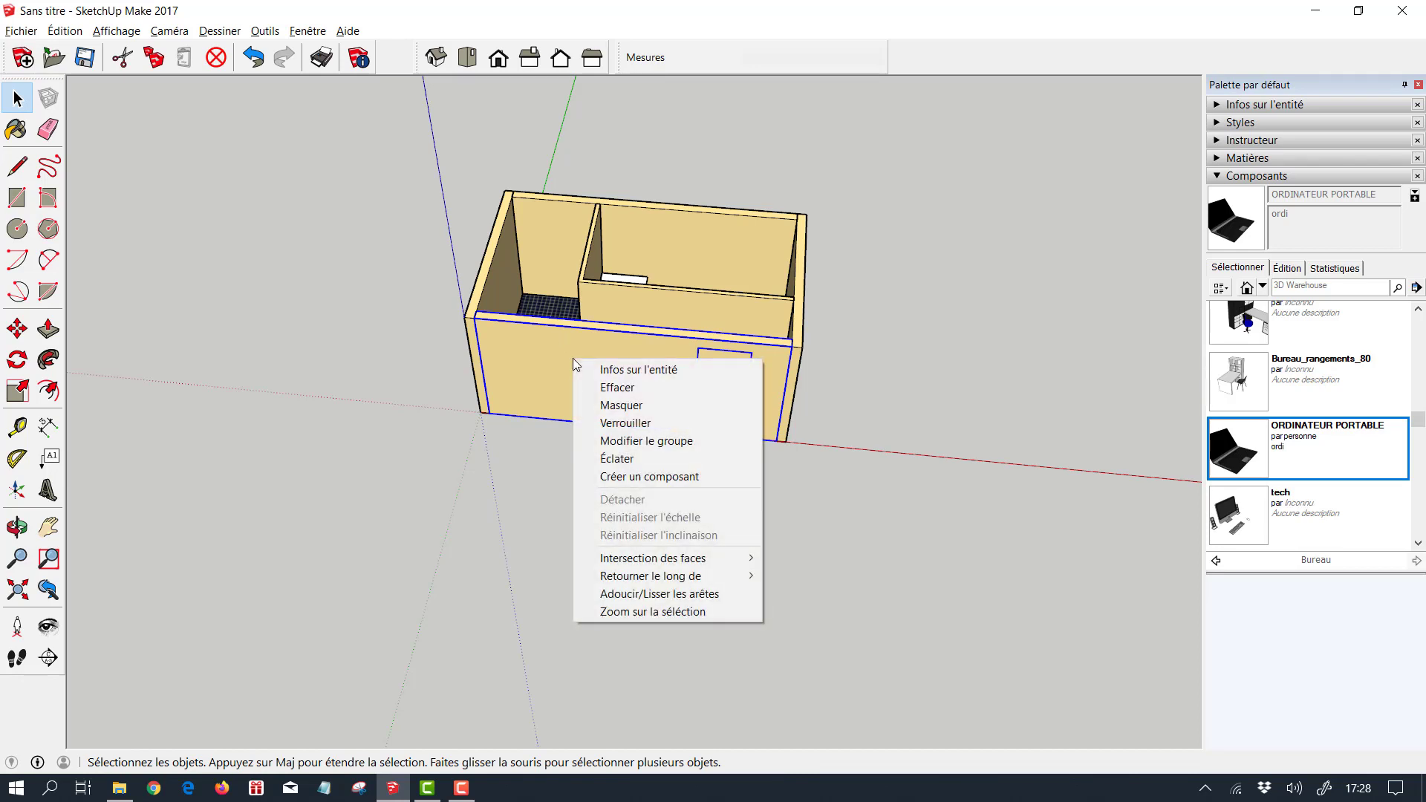
pyautogui.click(637, 407)
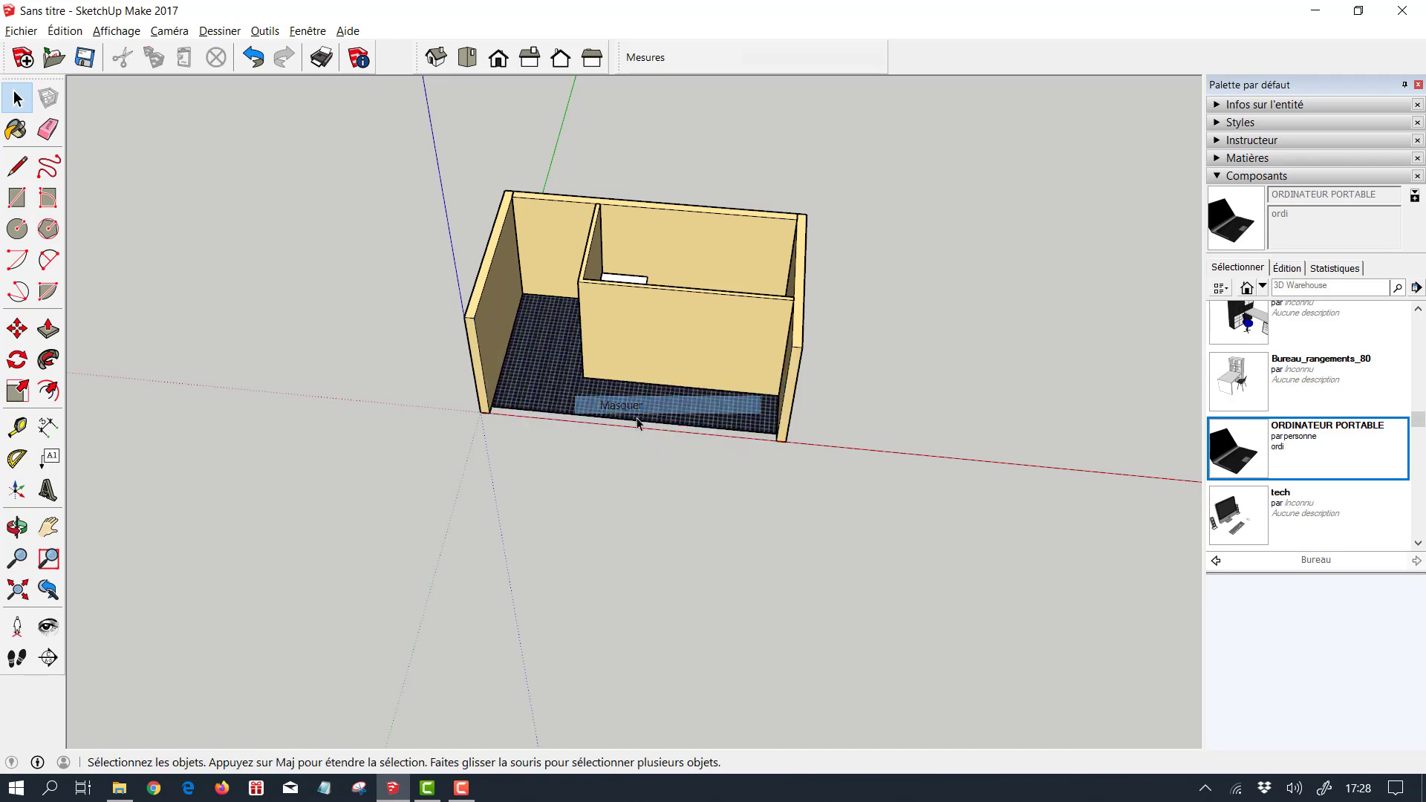
# Unlock and hide the short end wall that stands at the model's origin
pyautogui.rightClick(496, 309)
pyautogui.click(567, 369)
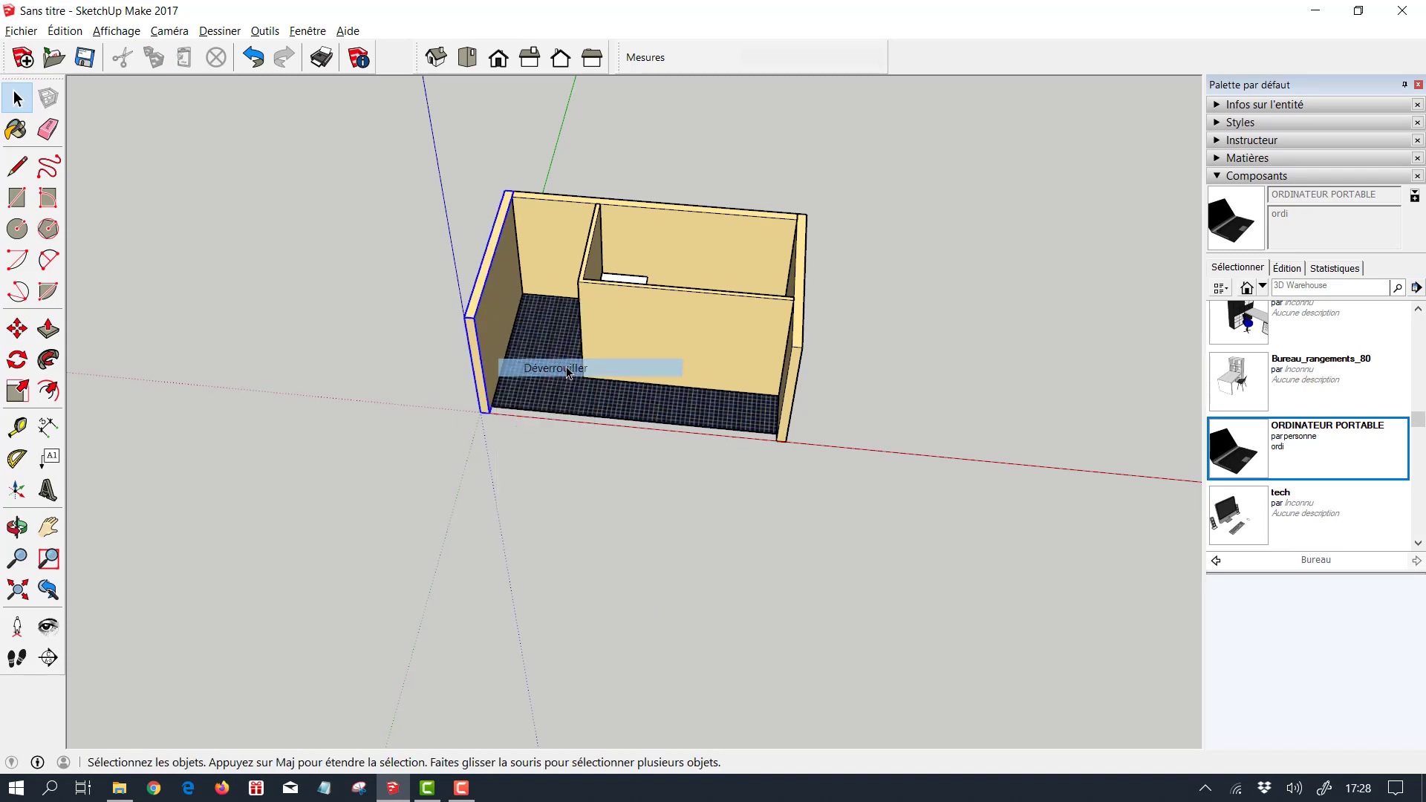
pyautogui.rightClick(492, 330)
pyautogui.click(522, 376)
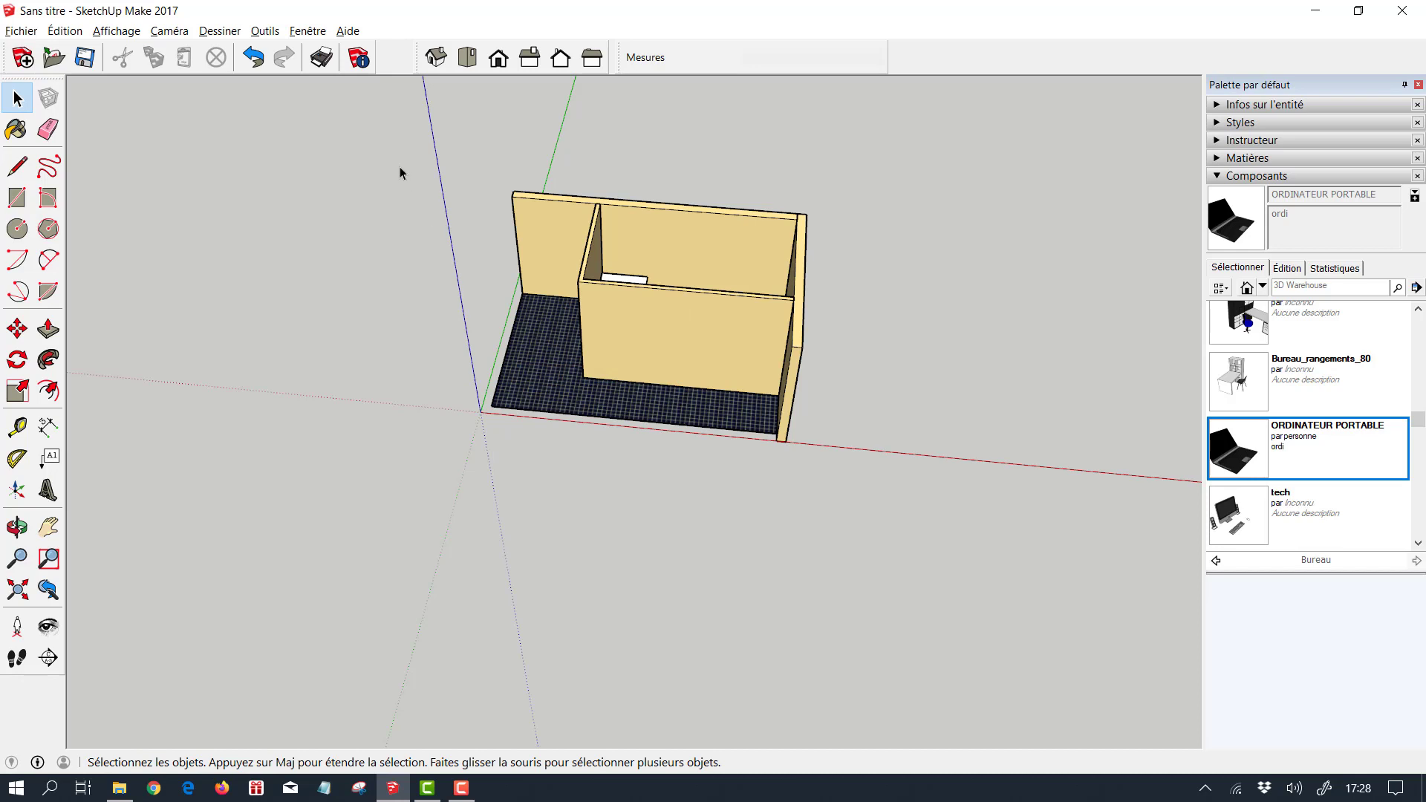
# Reveal all the hidden walls at once
pyautogui.click(60, 33)
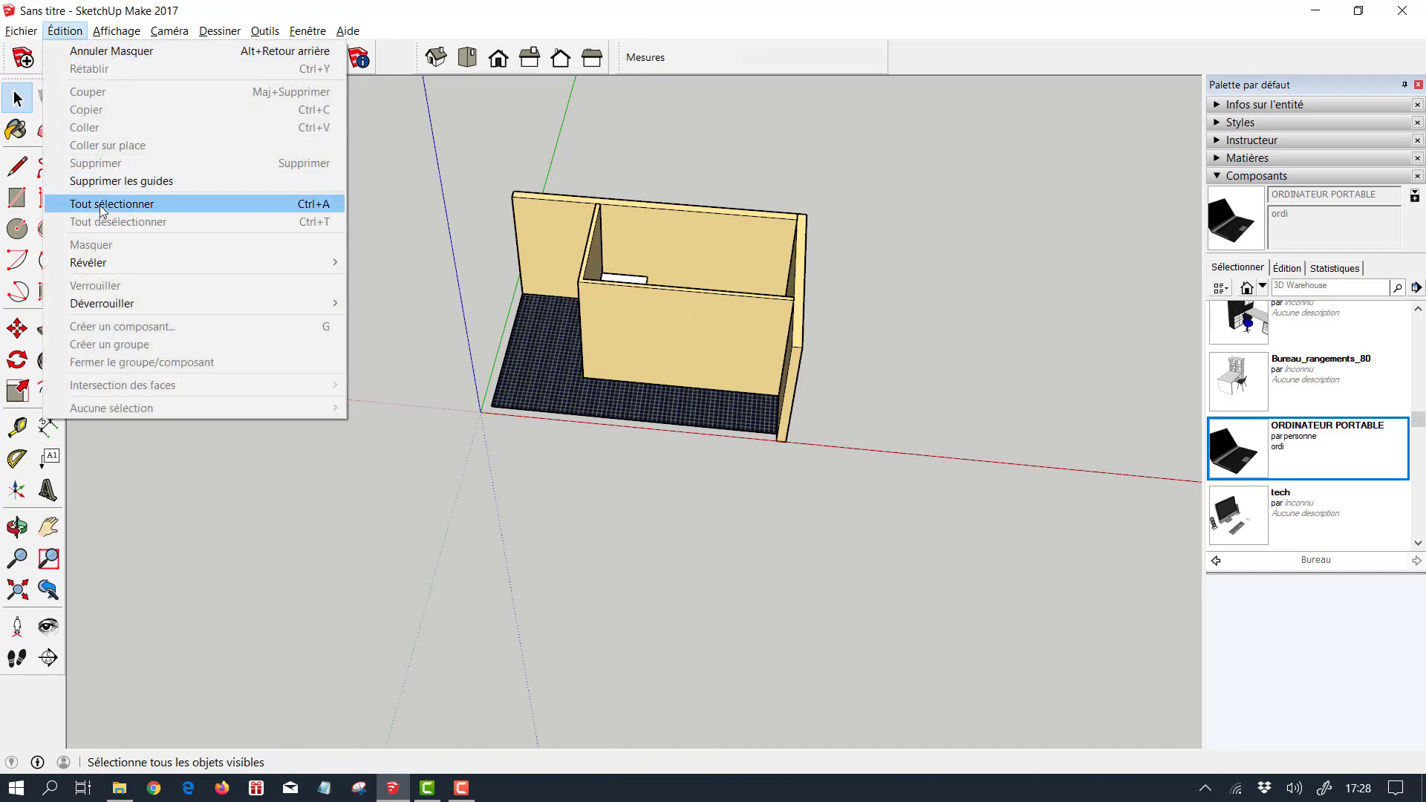
pyautogui.moveTo(124, 264)
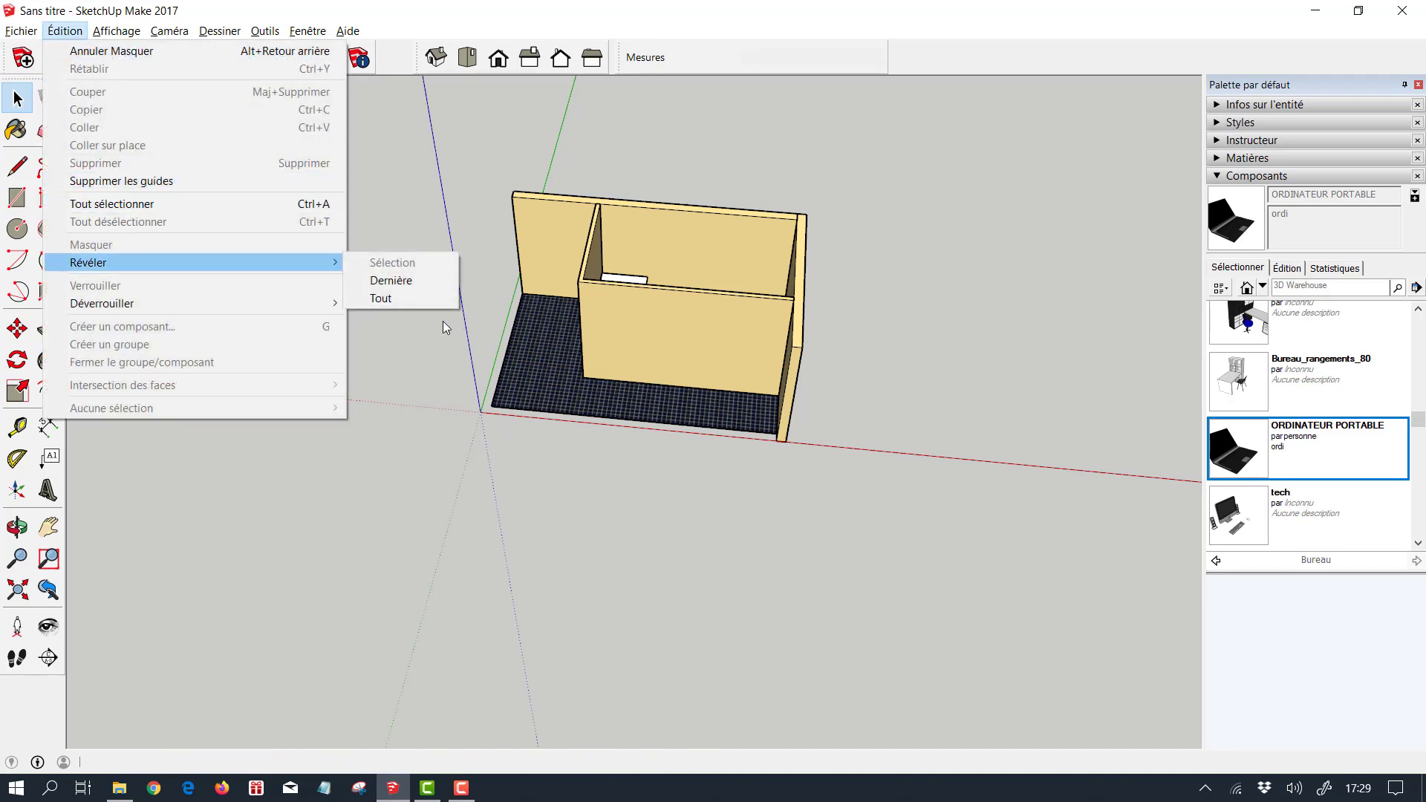
pyautogui.click(409, 300)
# Open the Chambre folder from Bibliotheque_composants as the local component collection
pyautogui.moveTo(652, 459); pyautogui.dragTo(392, 584, button='middle')
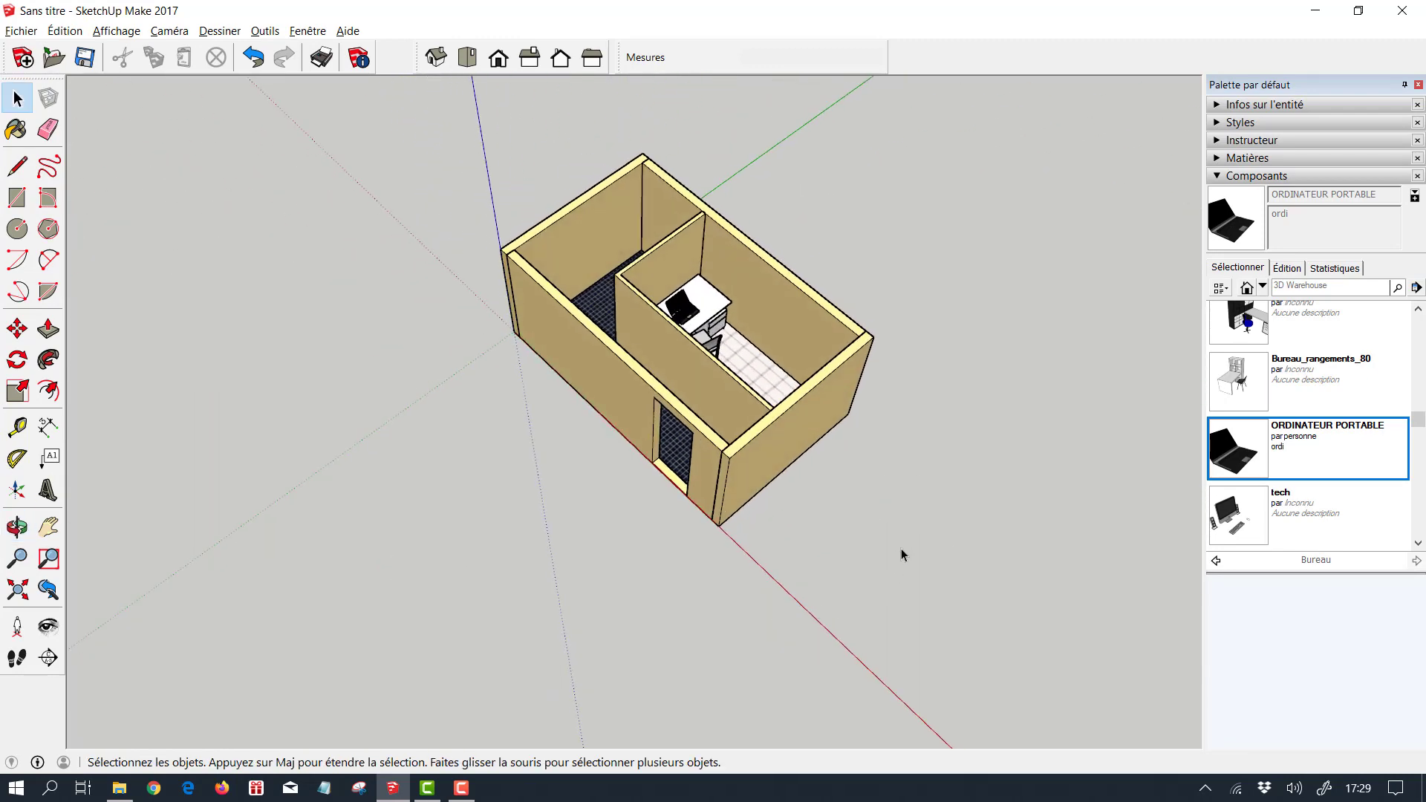
pyautogui.moveTo(1018, 495); pyautogui.dragTo(5, 381, button='middle')
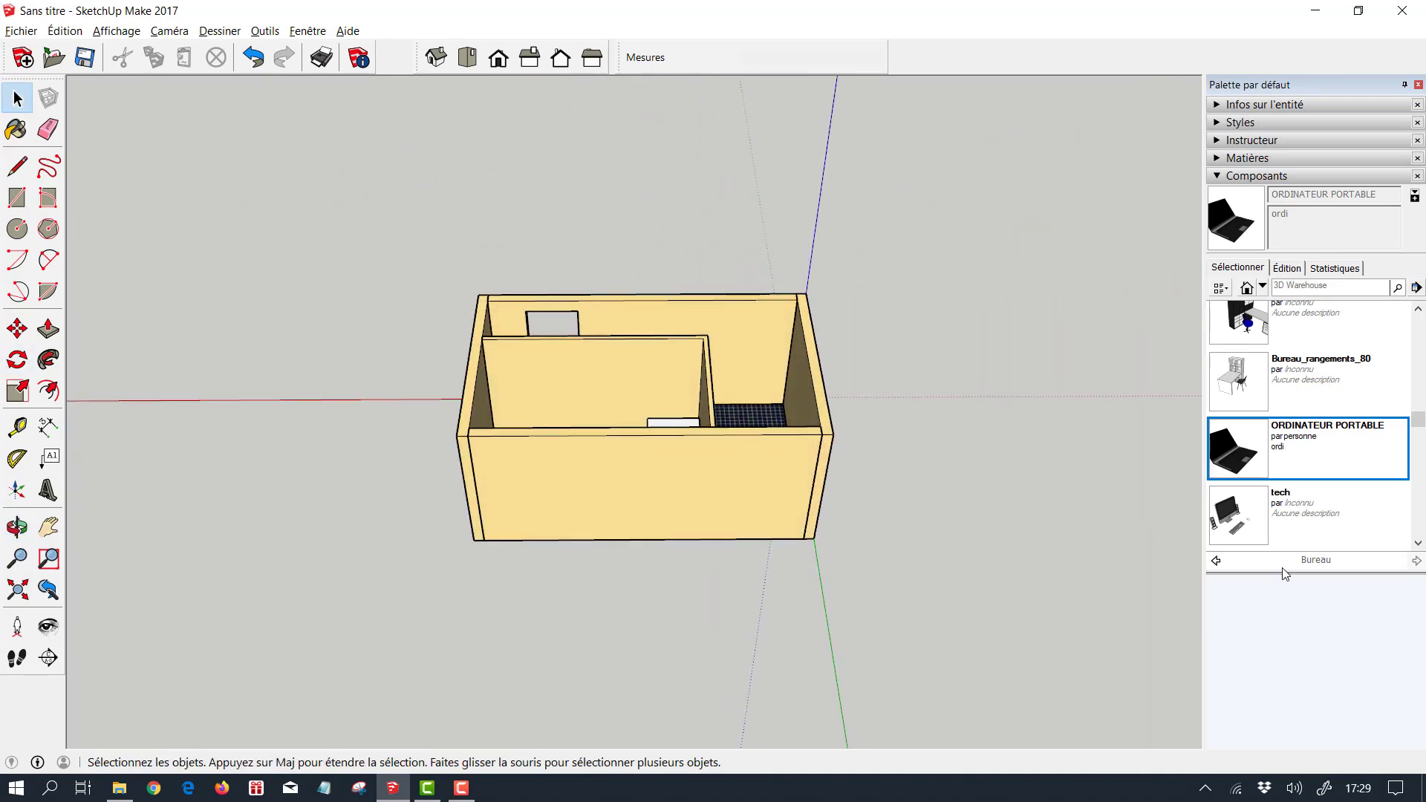
pyautogui.click(1416, 288)
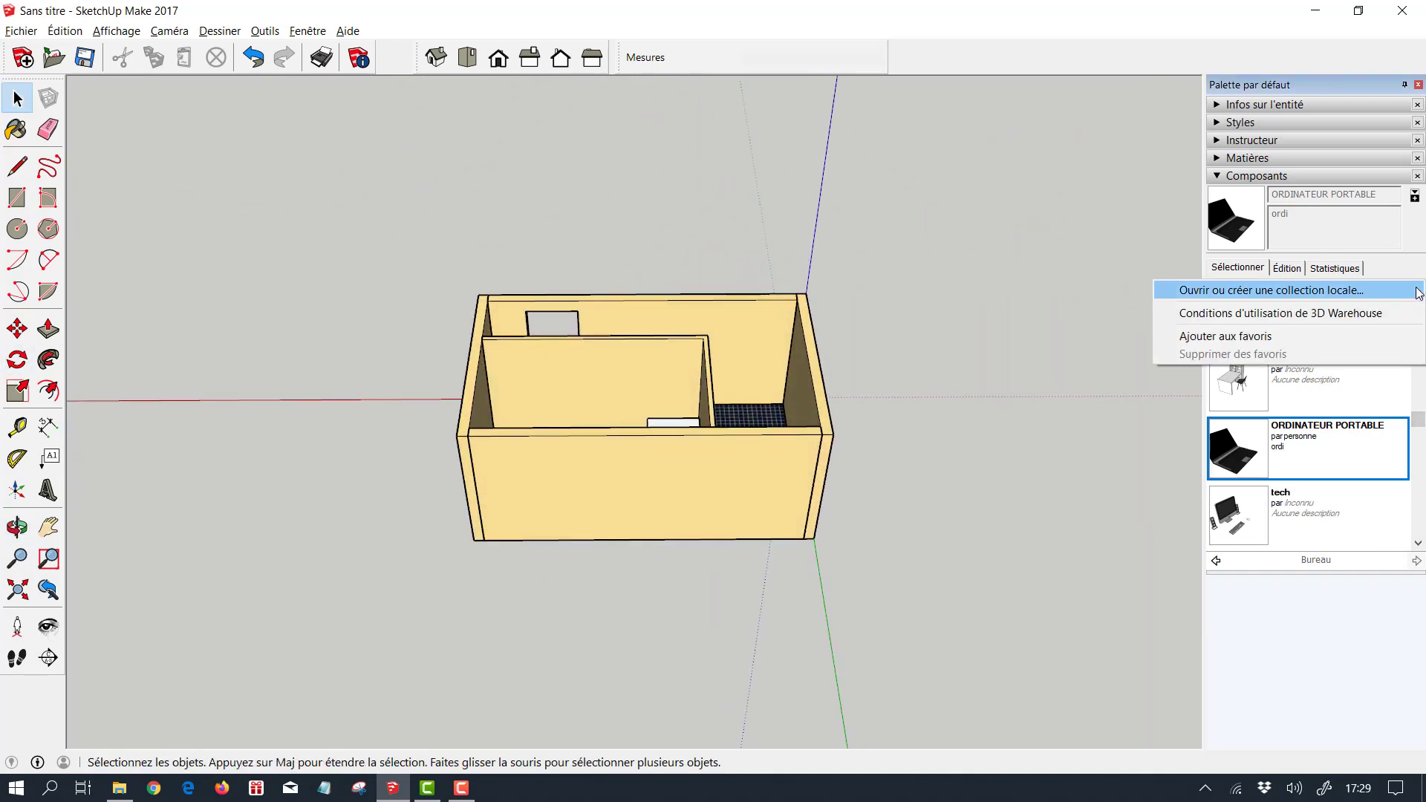
pyautogui.click(1277, 291)
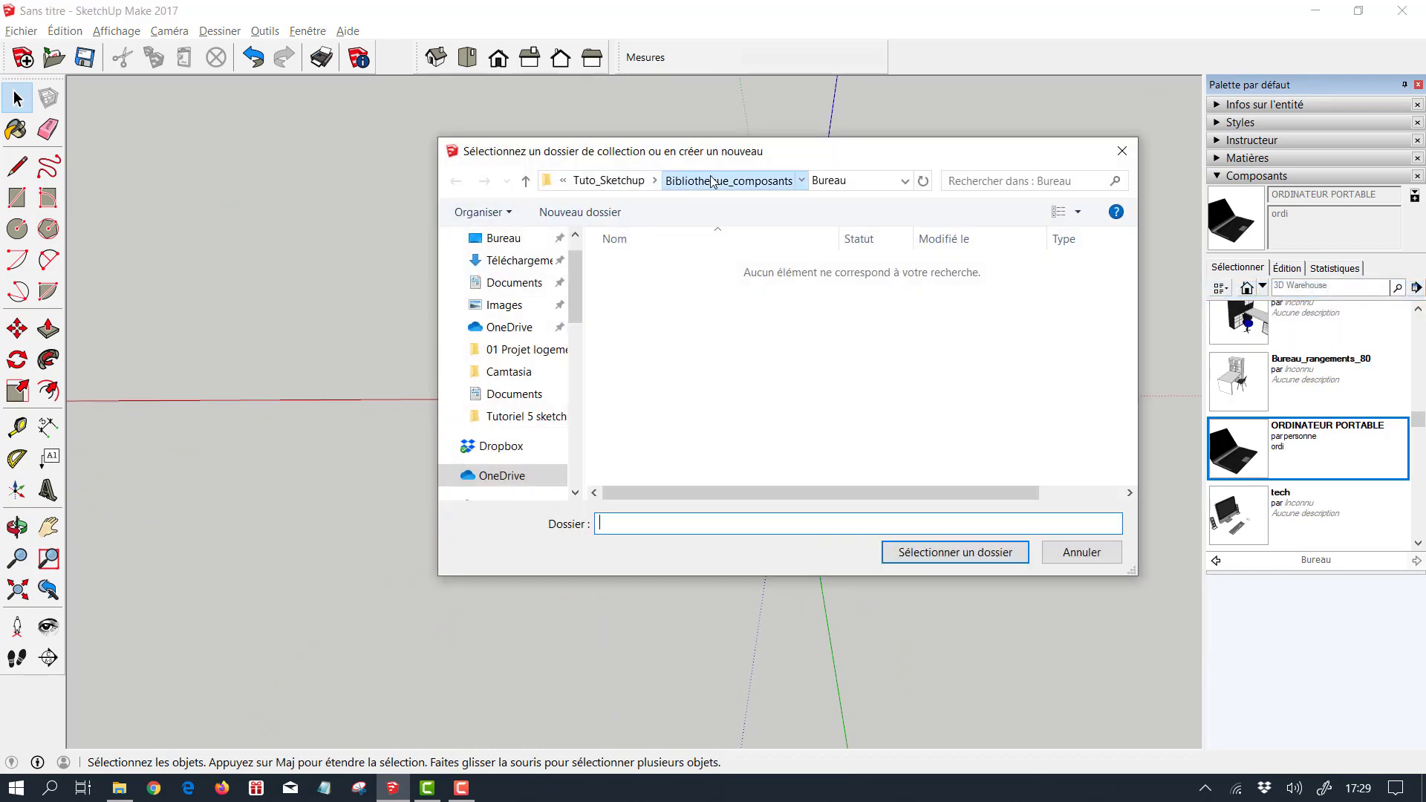
pyautogui.click(711, 181)
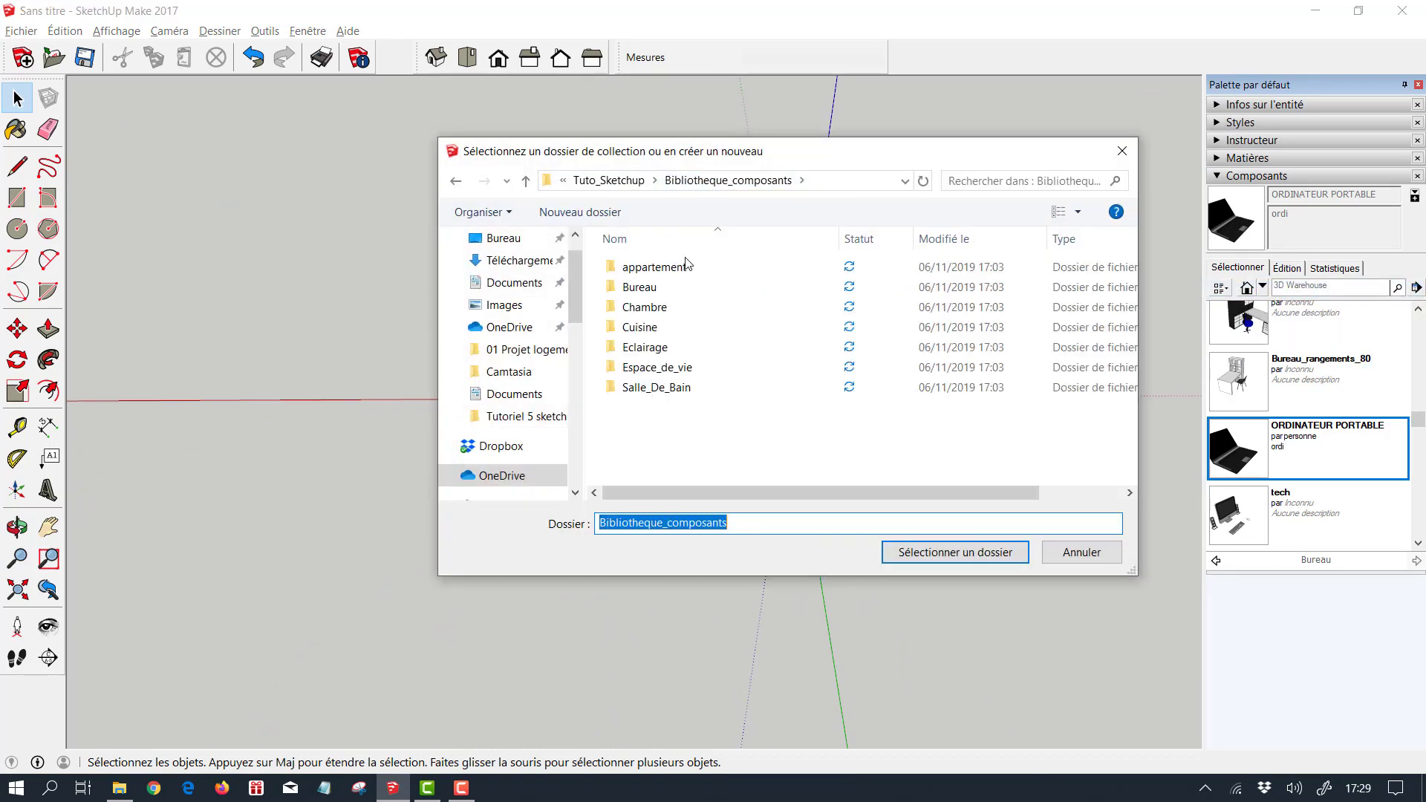
pyautogui.click(668, 306)
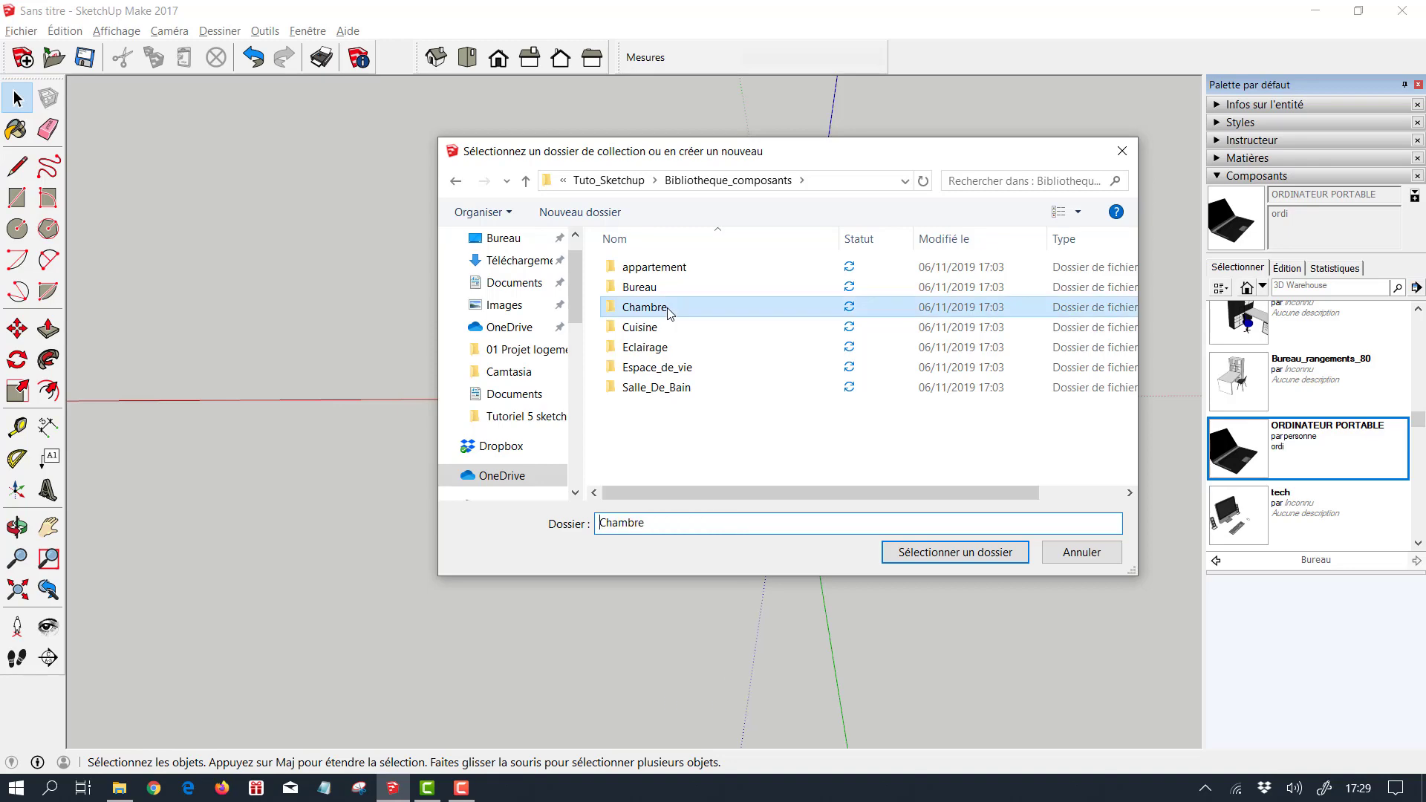
pyautogui.click(956, 553)
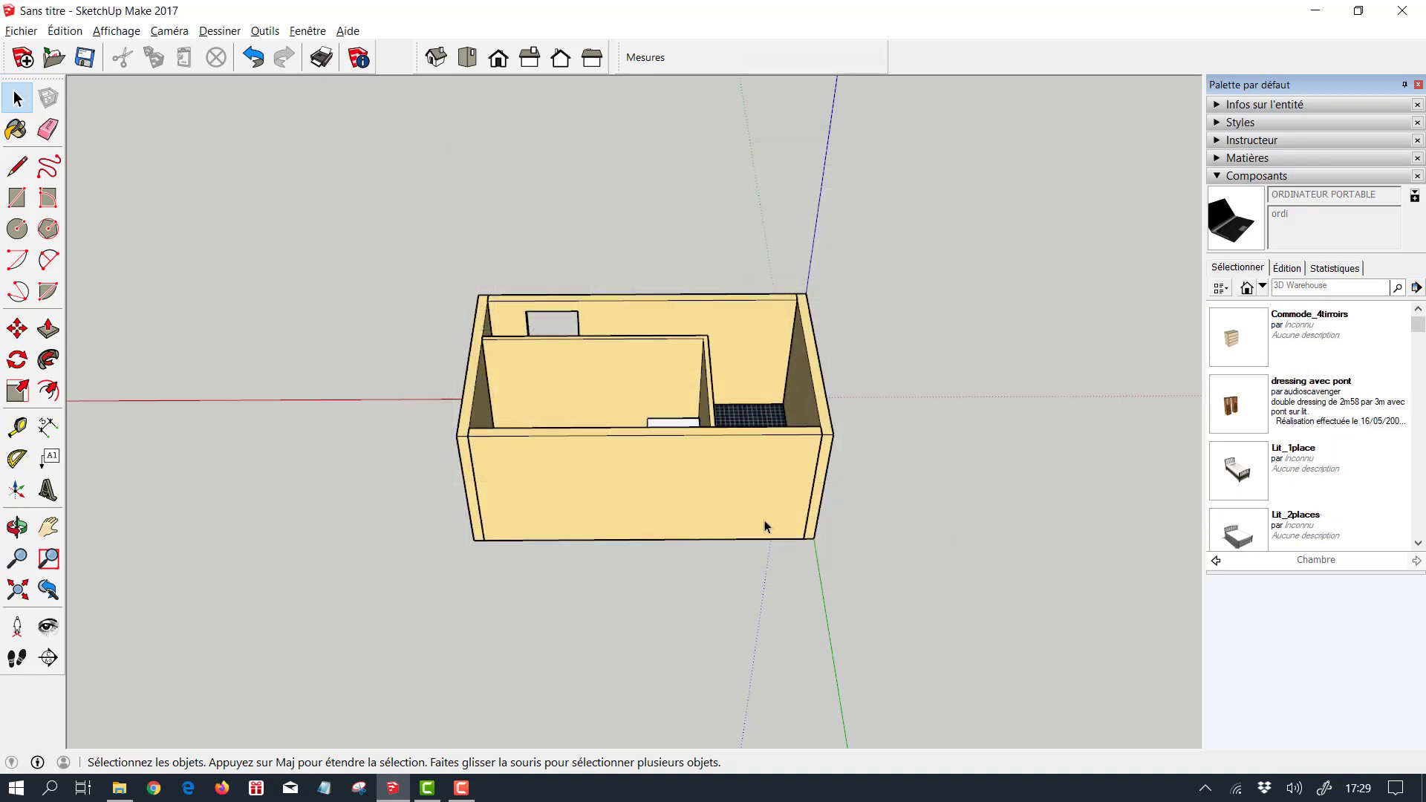
# Hide the long exterior wall opposite the door opening to expose the room with the desk
pyautogui.moveTo(765, 526); pyautogui.dragTo(608, 434, button='middle')
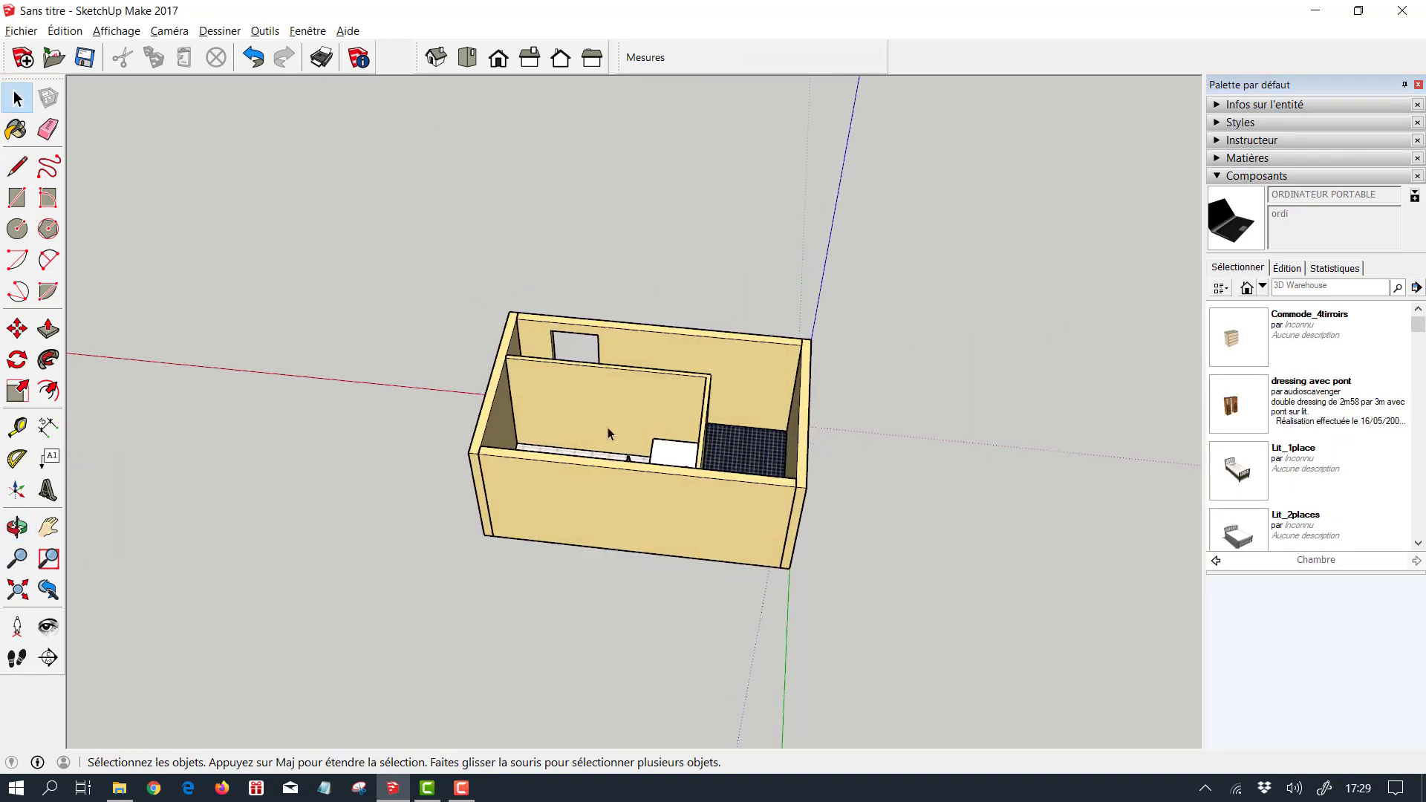
pyautogui.rightClick(583, 499)
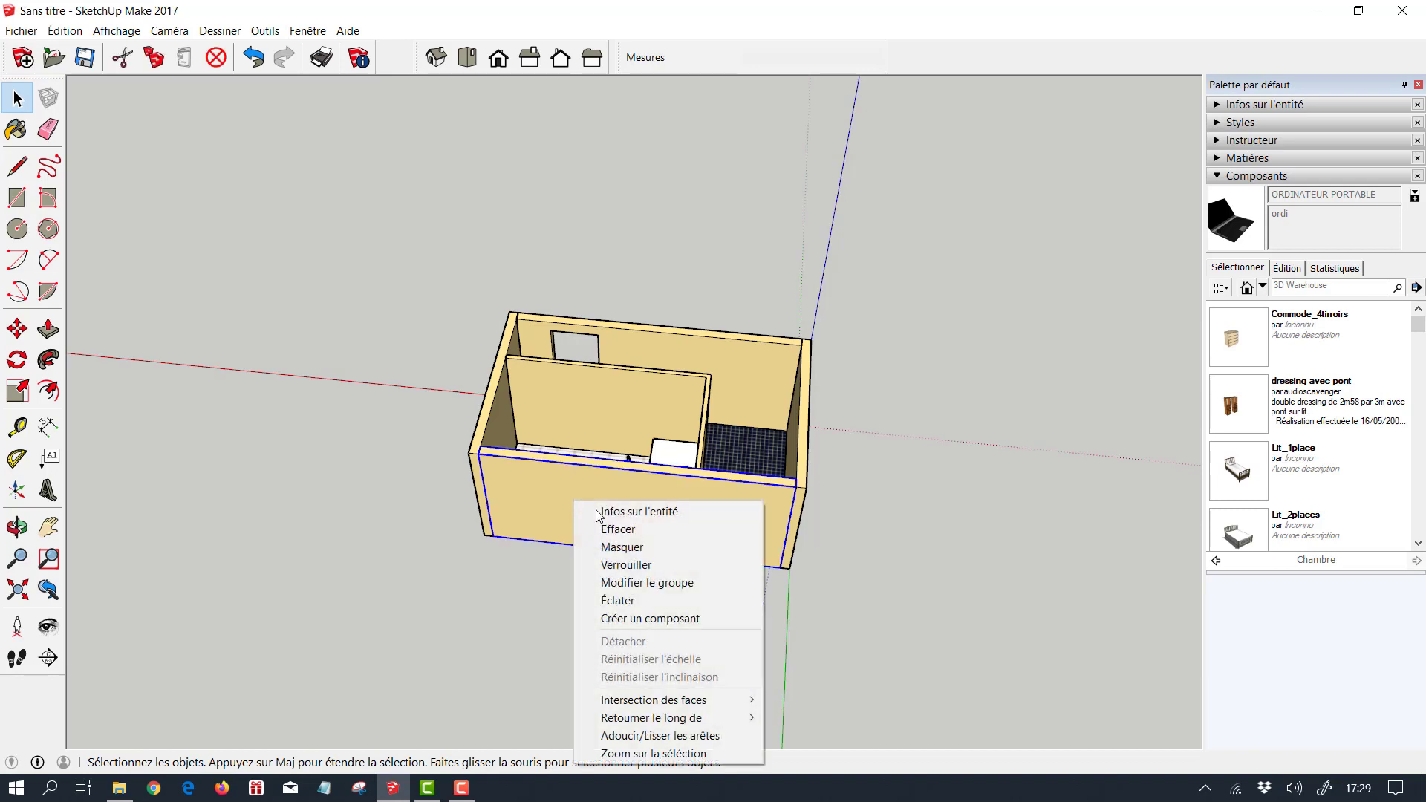
pyautogui.click(641, 545)
# Select all visible parts of the house and its furniture and unlock them
pyautogui.moveTo(722, 411); pyautogui.dragTo(955, 684)
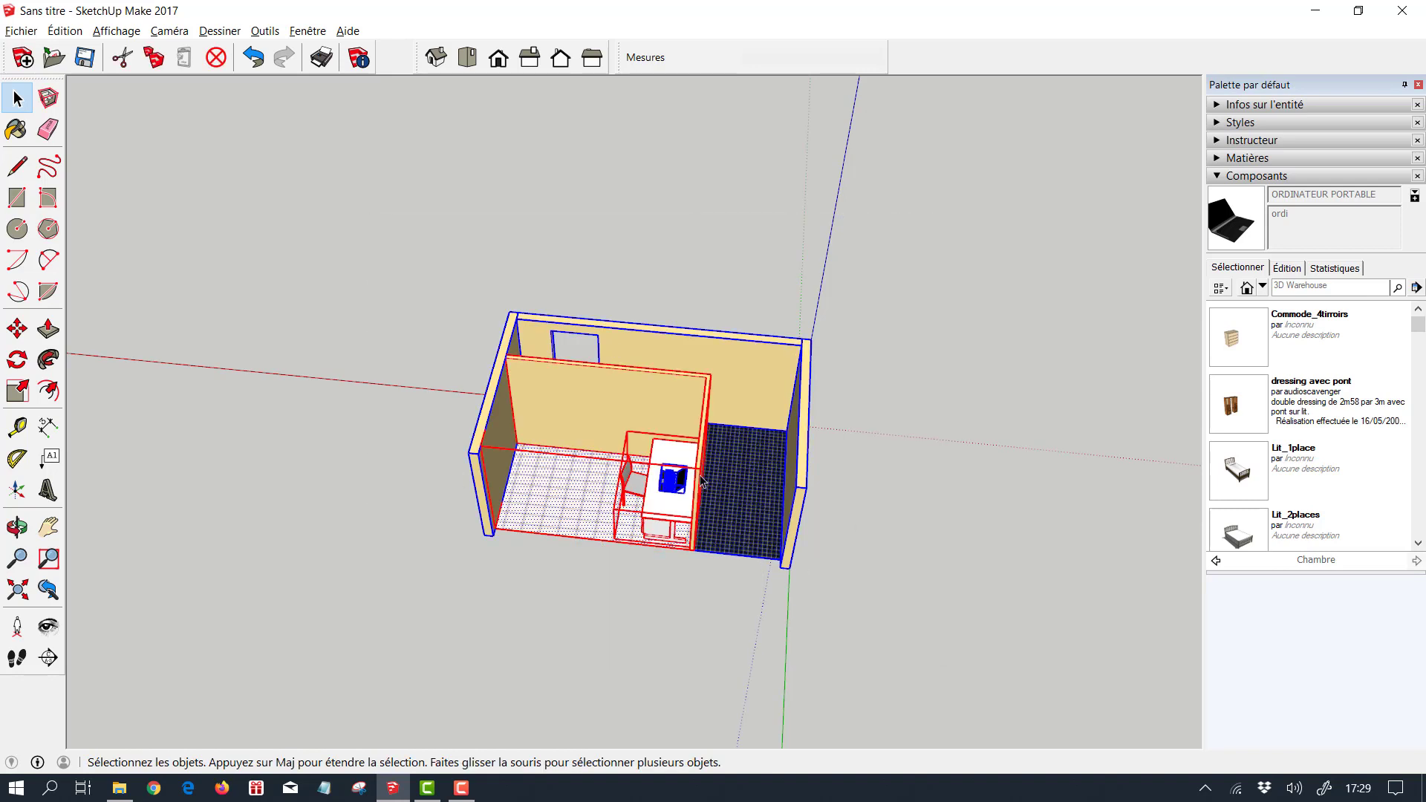
pyautogui.click(116, 31)
pyautogui.moveTo(65, 37)
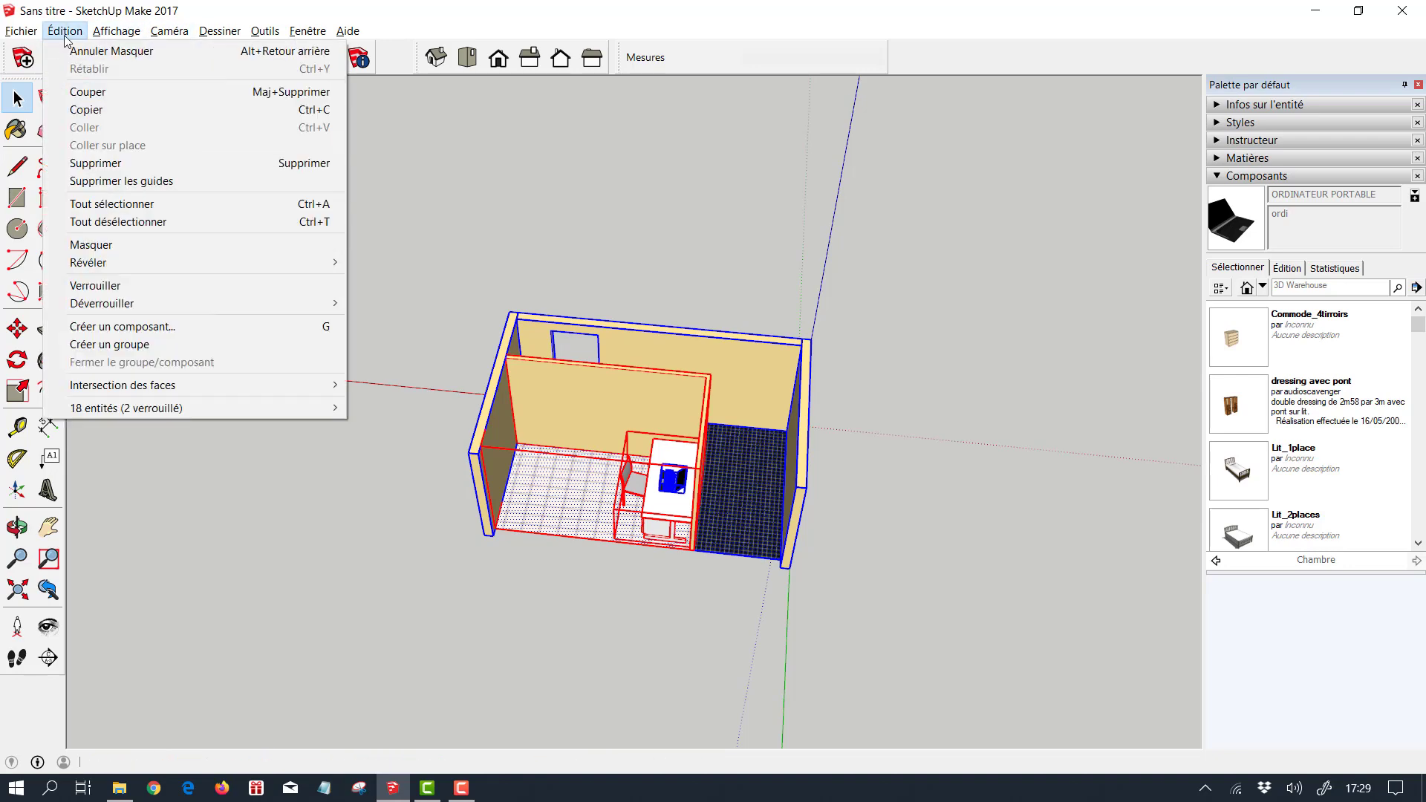
pyautogui.rightClick(590, 387)
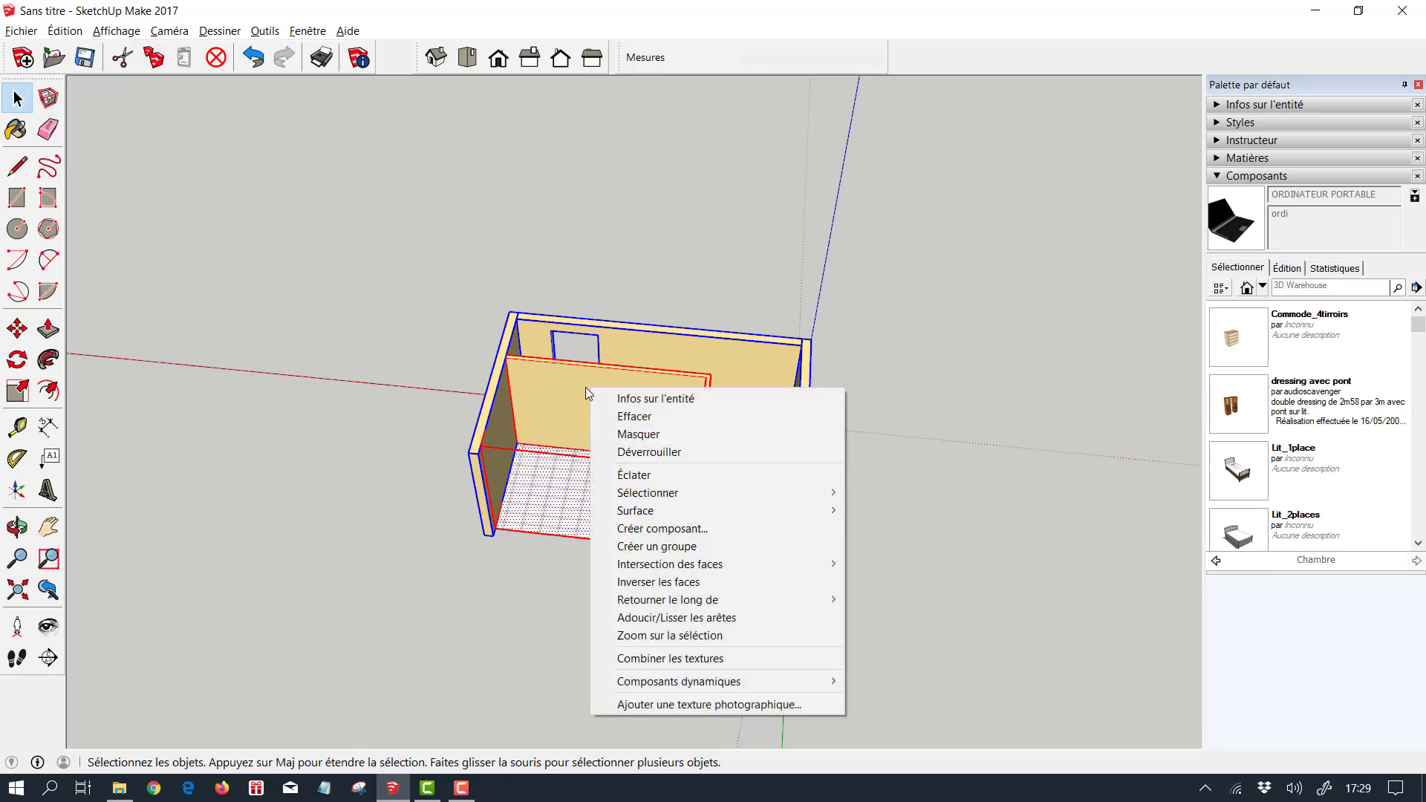
pyautogui.click(669, 452)
# Lock all visible walls, floor elements and furniture together, and clear the selection
pyautogui.moveTo(398, 236); pyautogui.dragTo(869, 683)
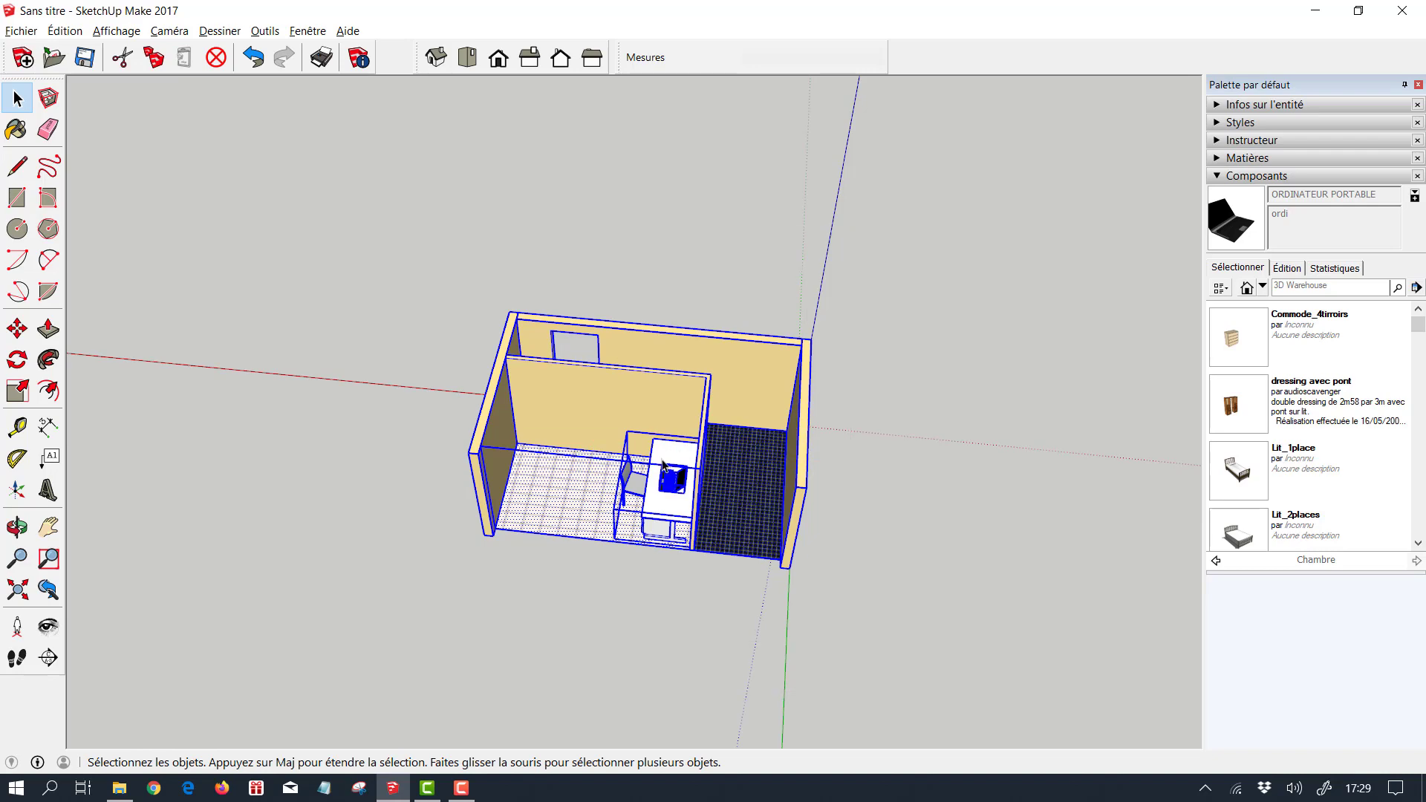
pyautogui.rightClick(603, 394)
pyautogui.click(638, 459)
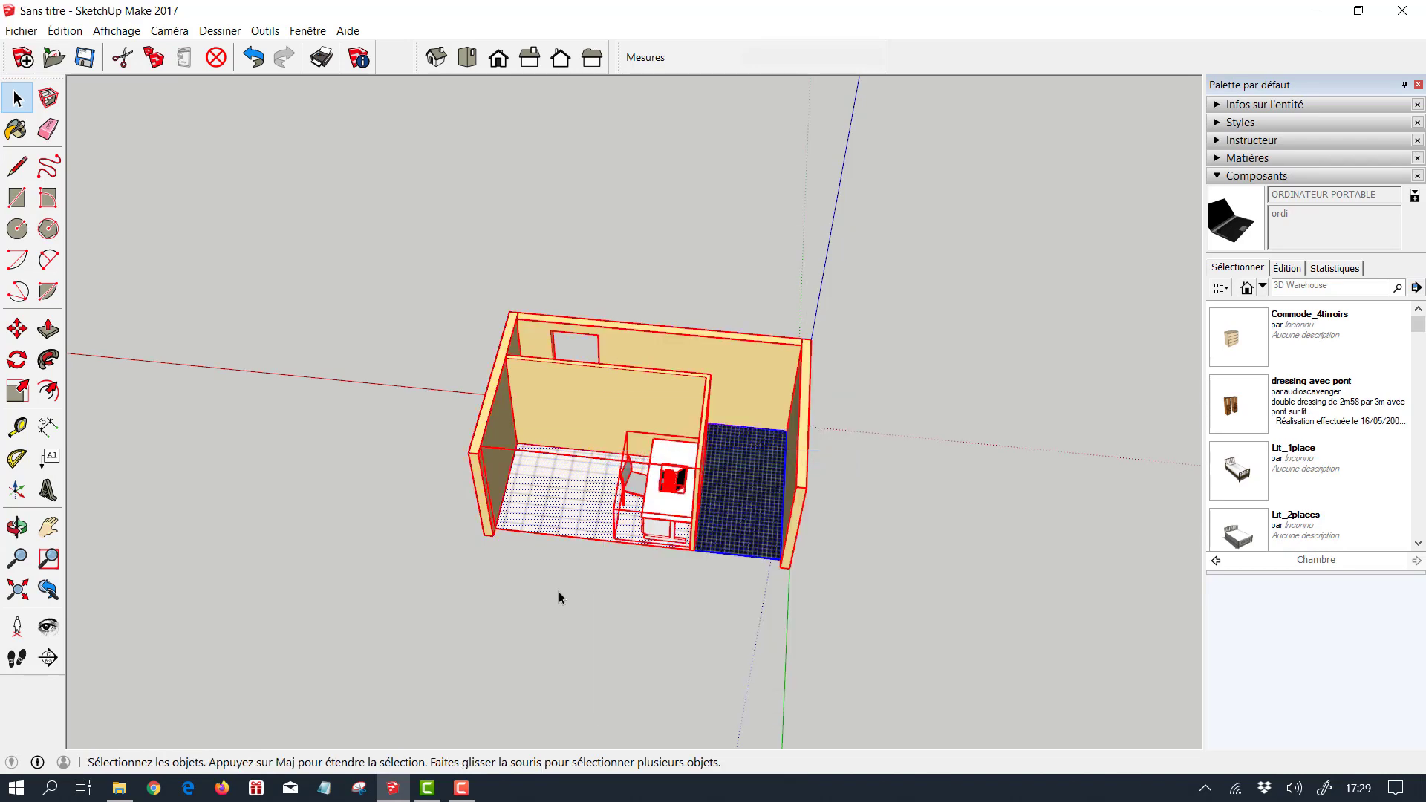
pyautogui.moveTo(559, 591); pyautogui.dragTo(891, 605, button='middle')
pyautogui.click(950, 594)
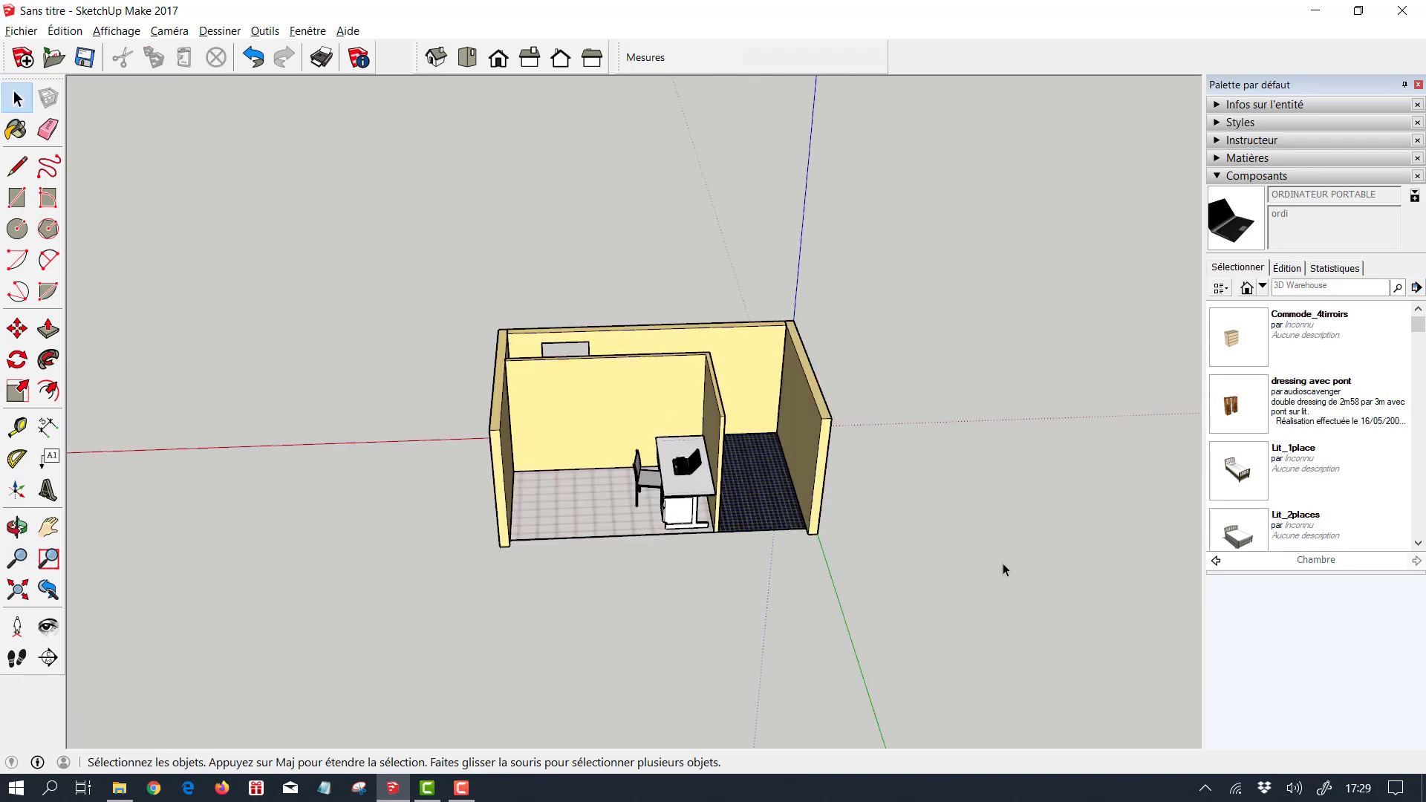
# Place the Commode_4tirroirs component outside the open side of the desk room and rotate it 90° horizontally so its drawers face outward
pyautogui.click(1233, 341)
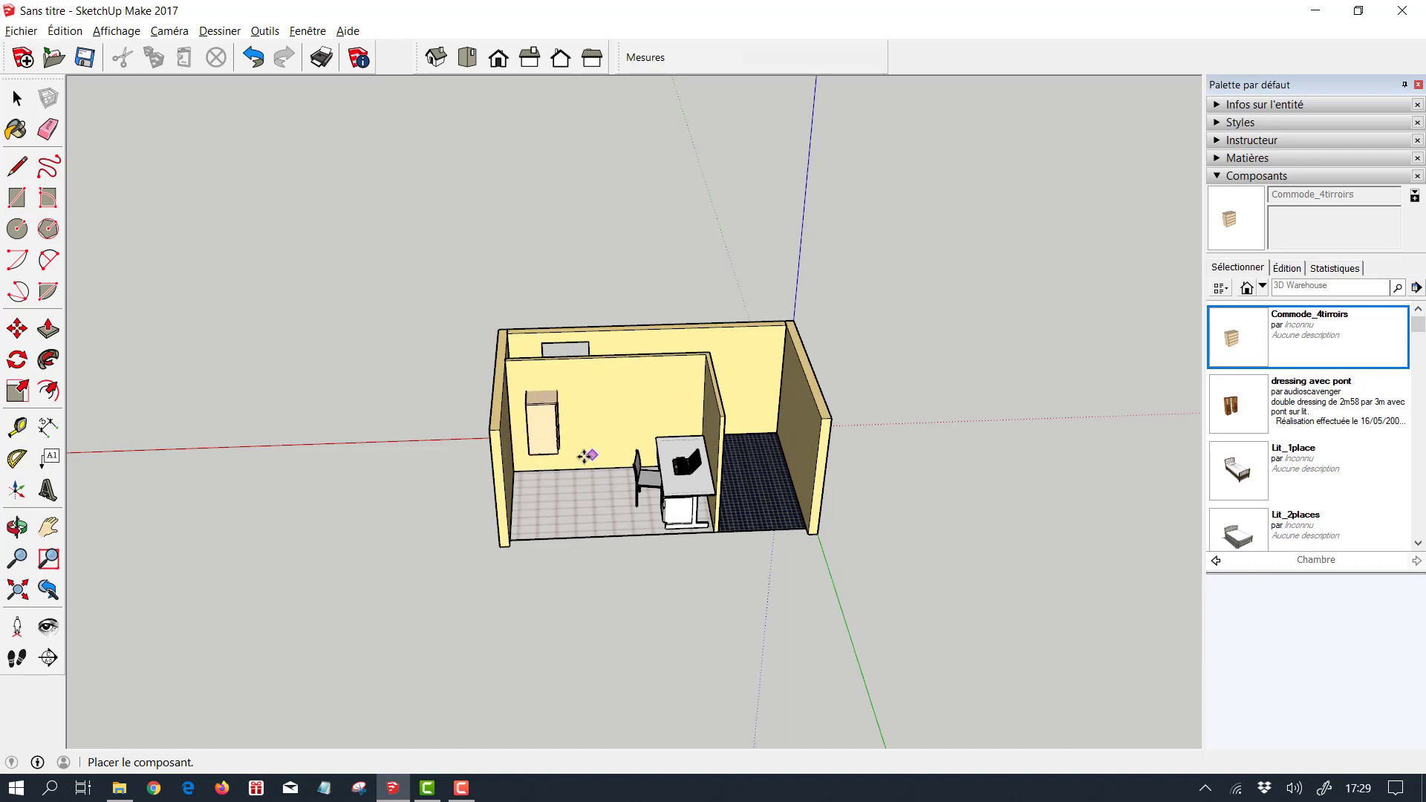
pyautogui.click(681, 594)
pyautogui.moveTo(680, 608); pyautogui.dragTo(628, 730, button='middle')
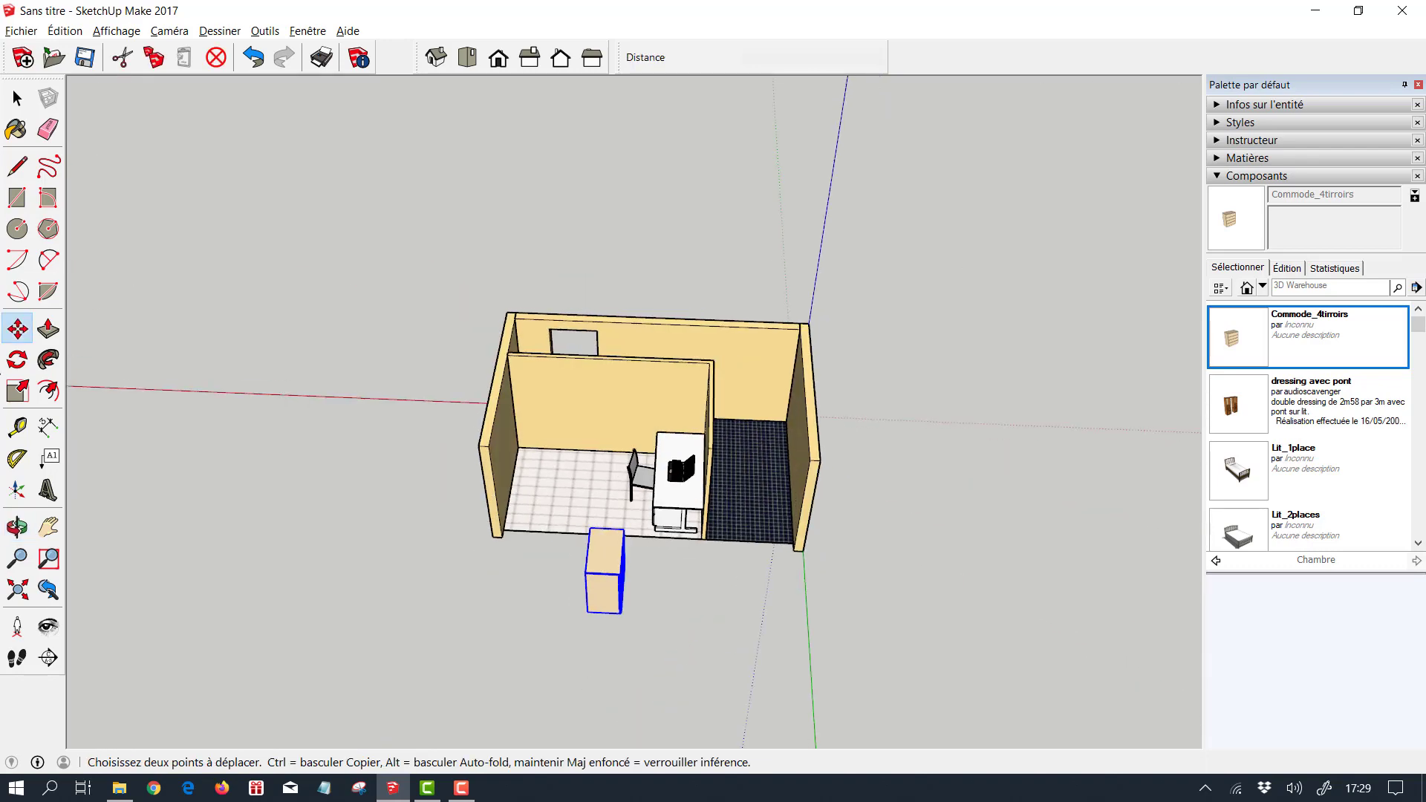
pyautogui.click(17, 359)
pyautogui.click(605, 547)
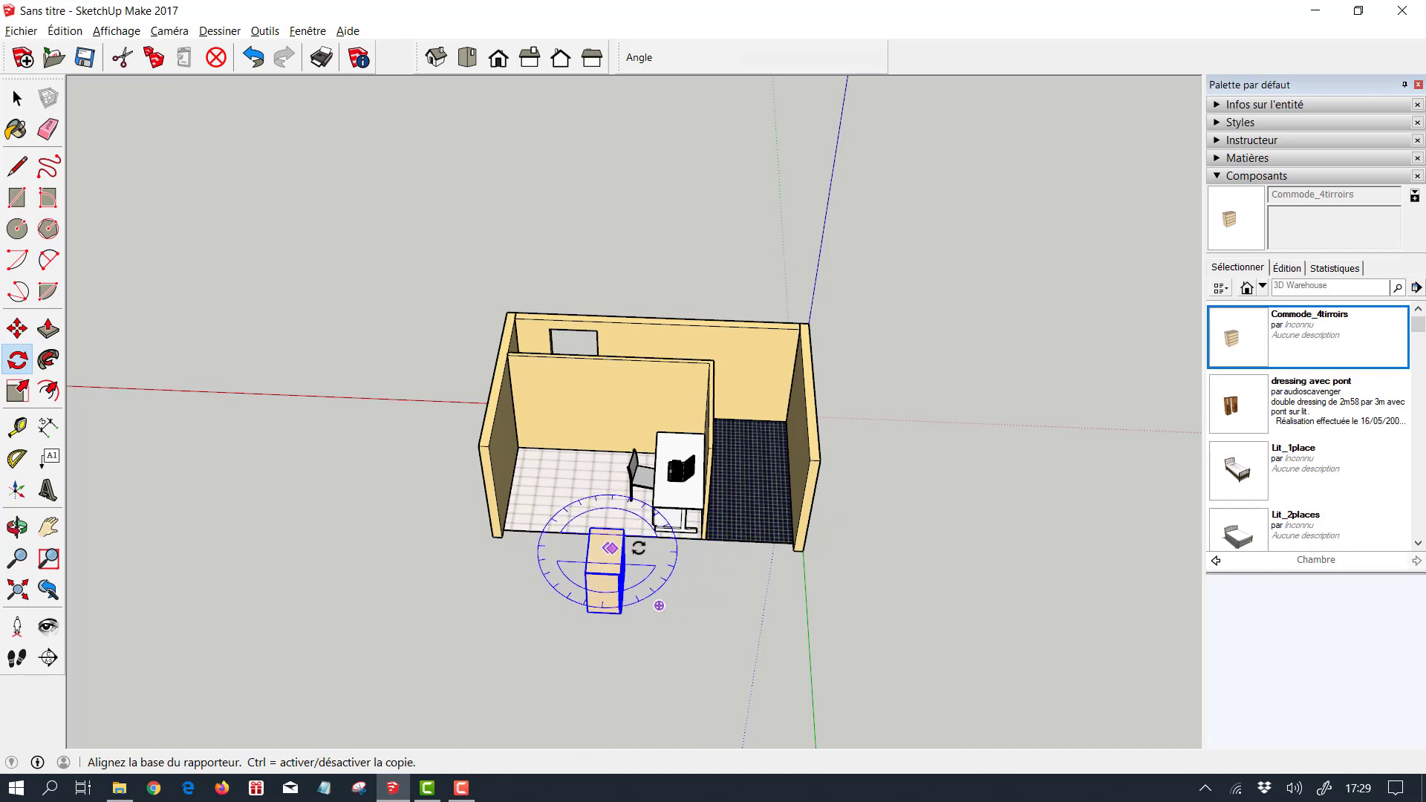
pyautogui.click(842, 562)
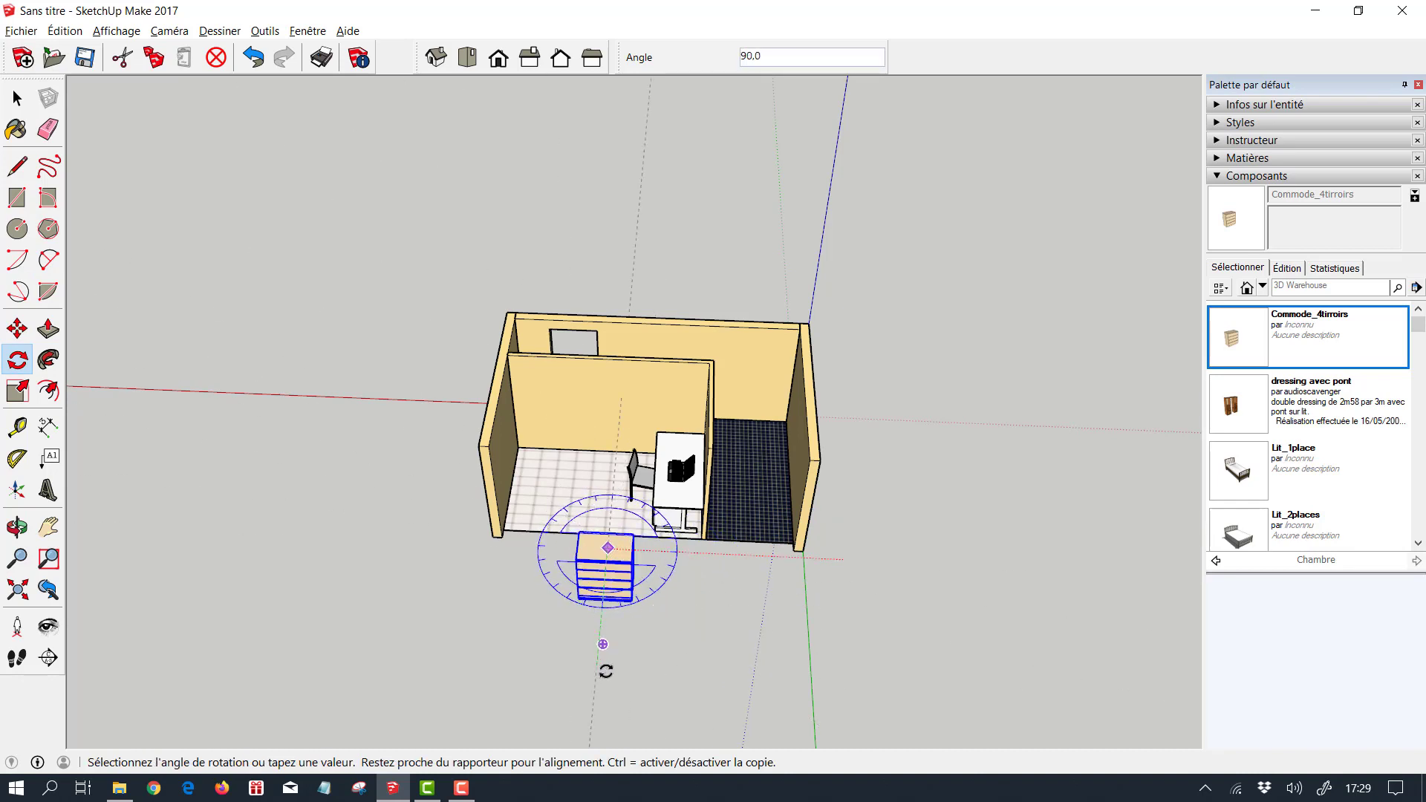
pyautogui.click(605, 671)
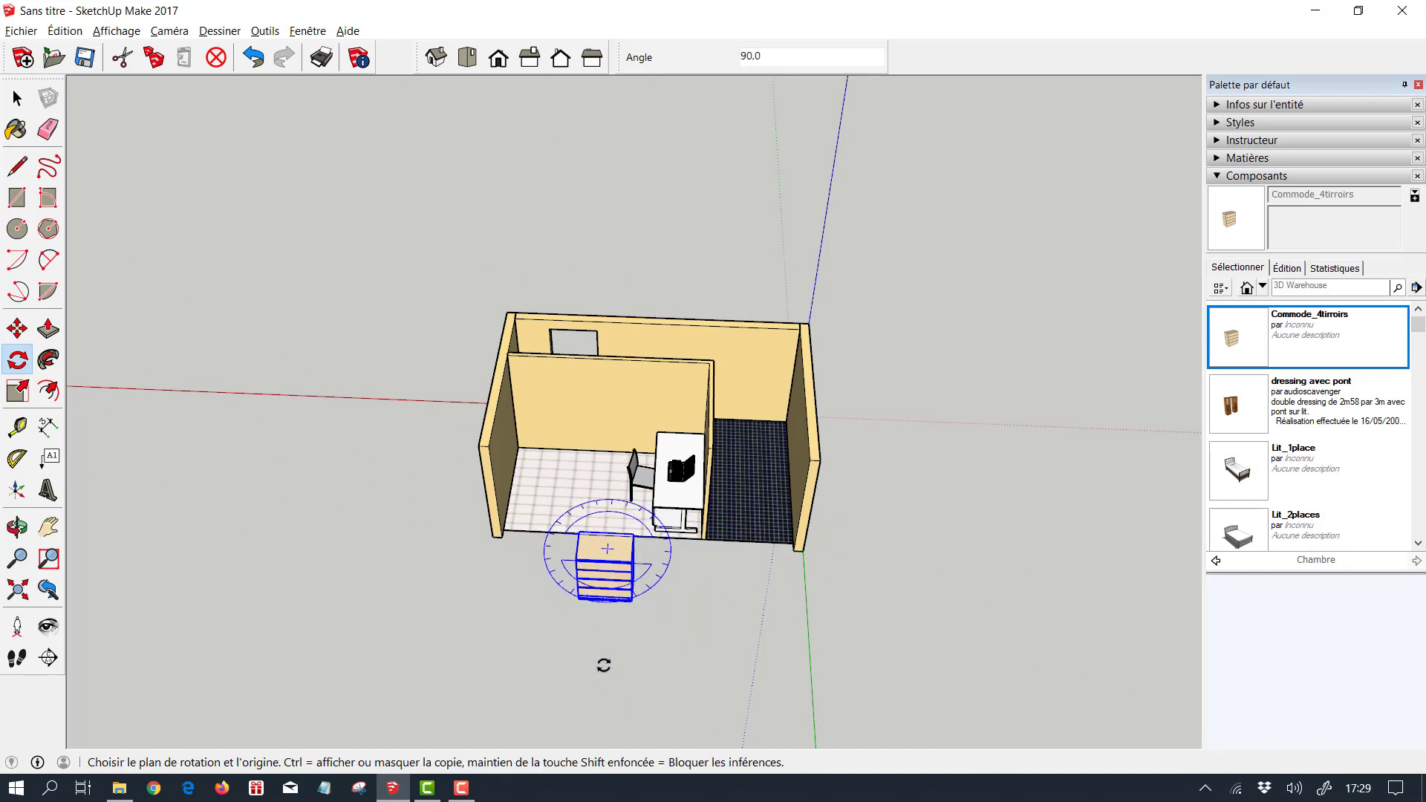
# Move the chest of drawers by its bottom rear corner into the desk room, close to the back partition wall
pyautogui.click(18, 328)
pyautogui.scroll(5, 603, 594)
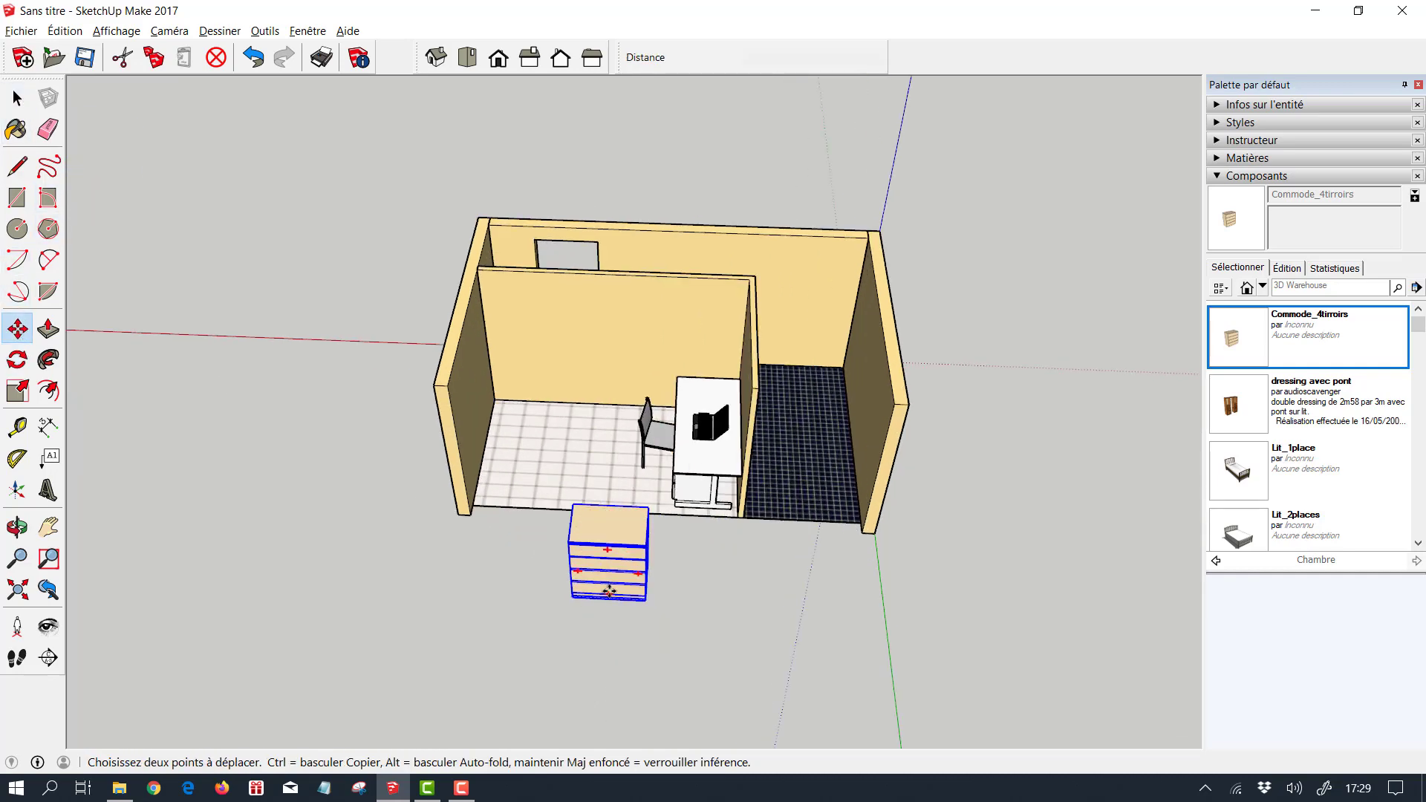
pyautogui.moveTo(773, 559); pyautogui.dragTo(547, 542, button='middle')
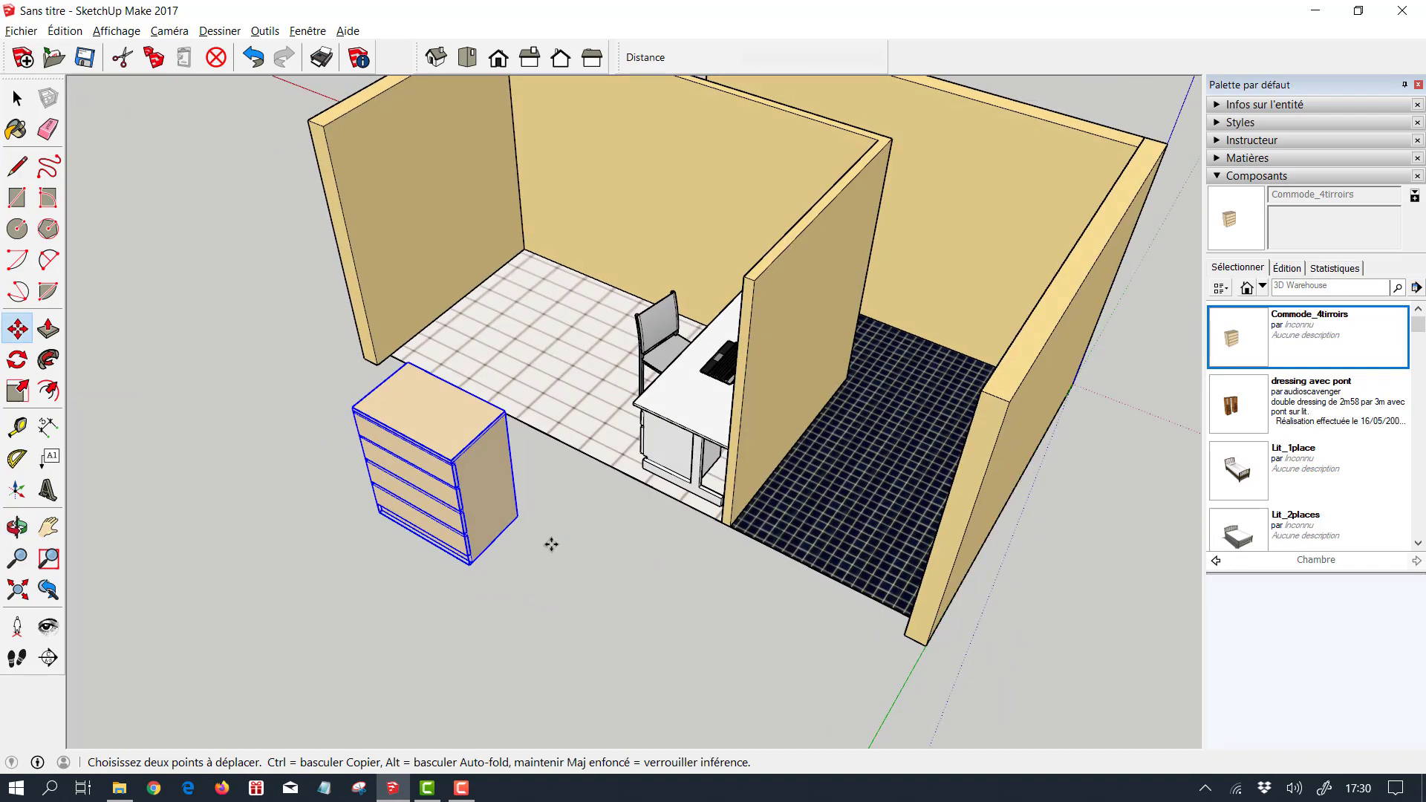
pyautogui.scroll(5, 515, 522)
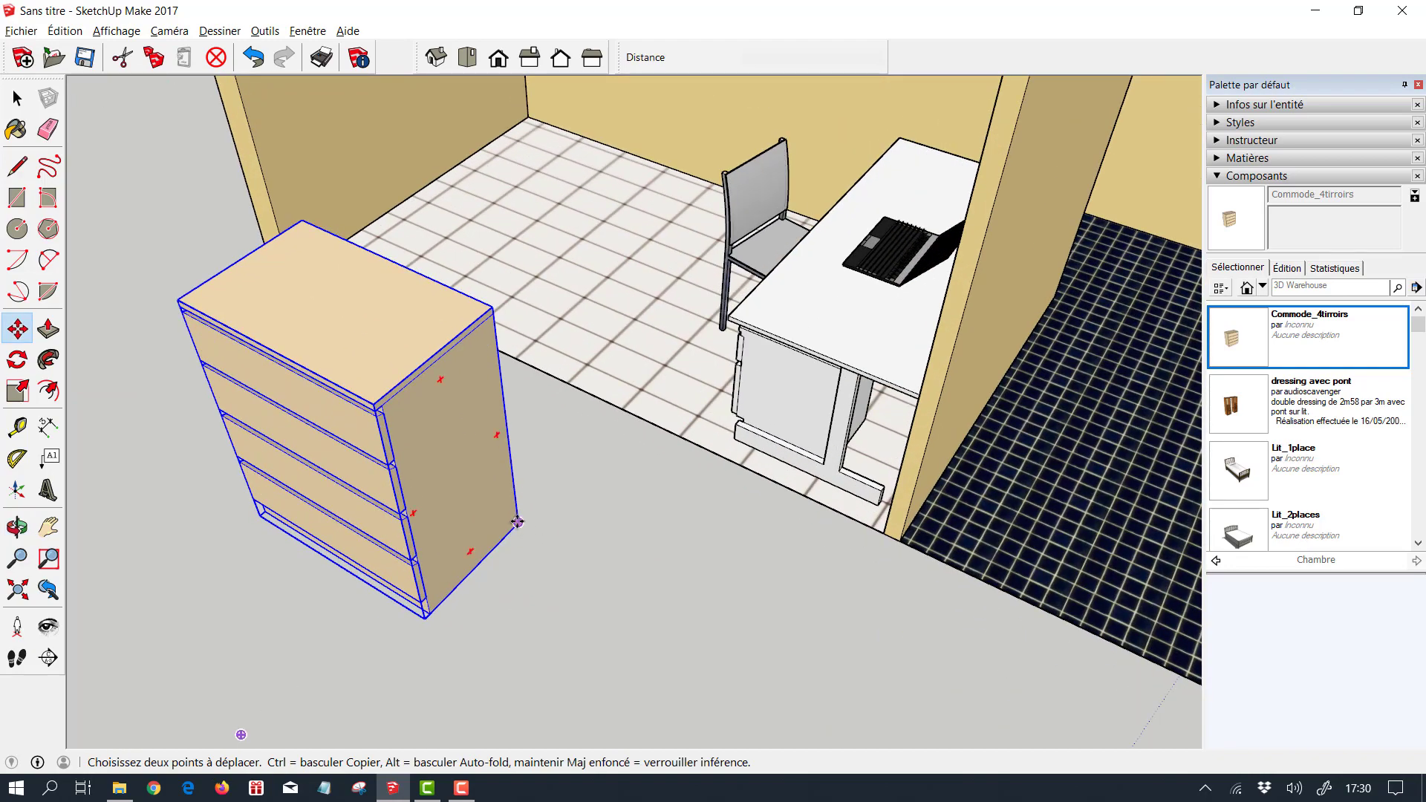
pyautogui.click(517, 522)
pyautogui.scroll(5, 686, 195)
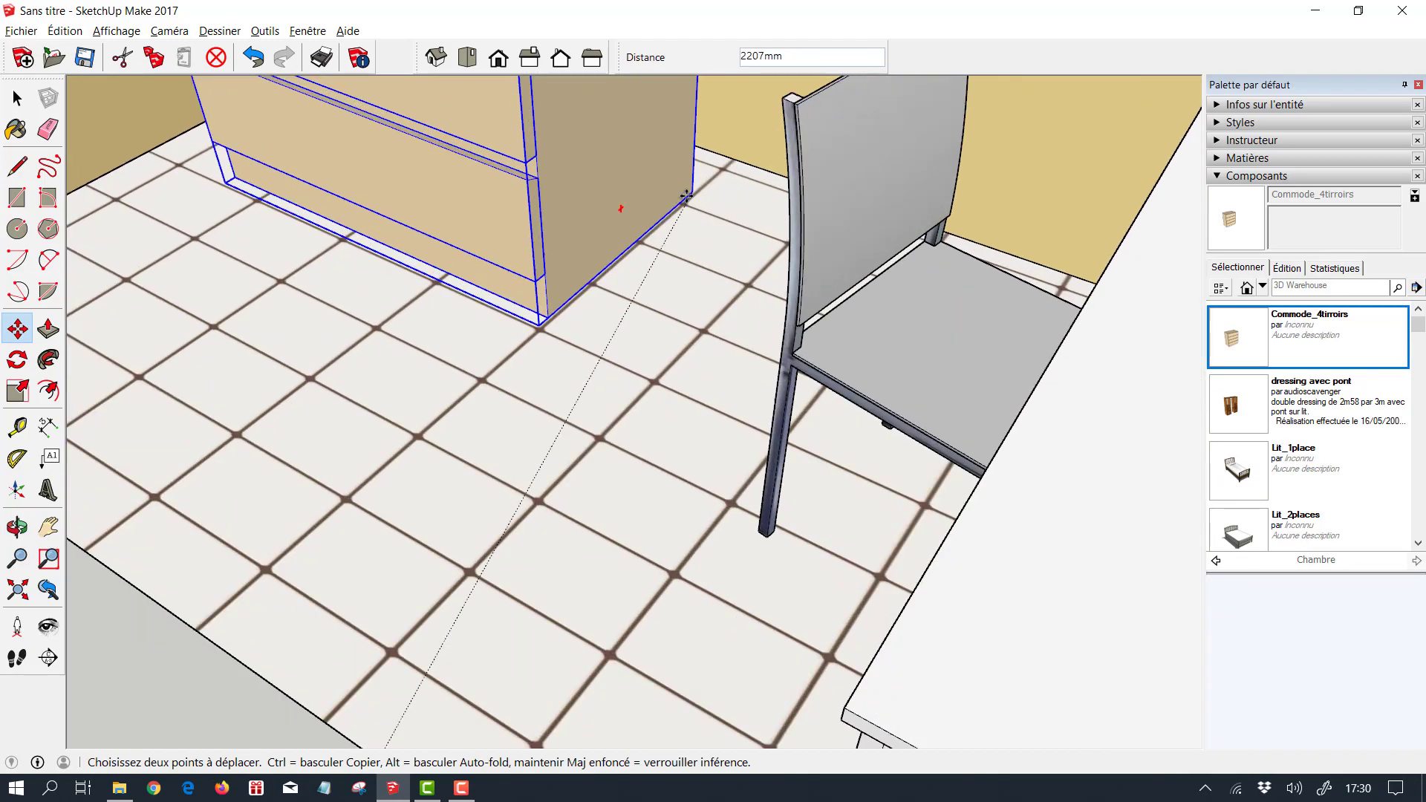
pyautogui.scroll(6, 686, 194)
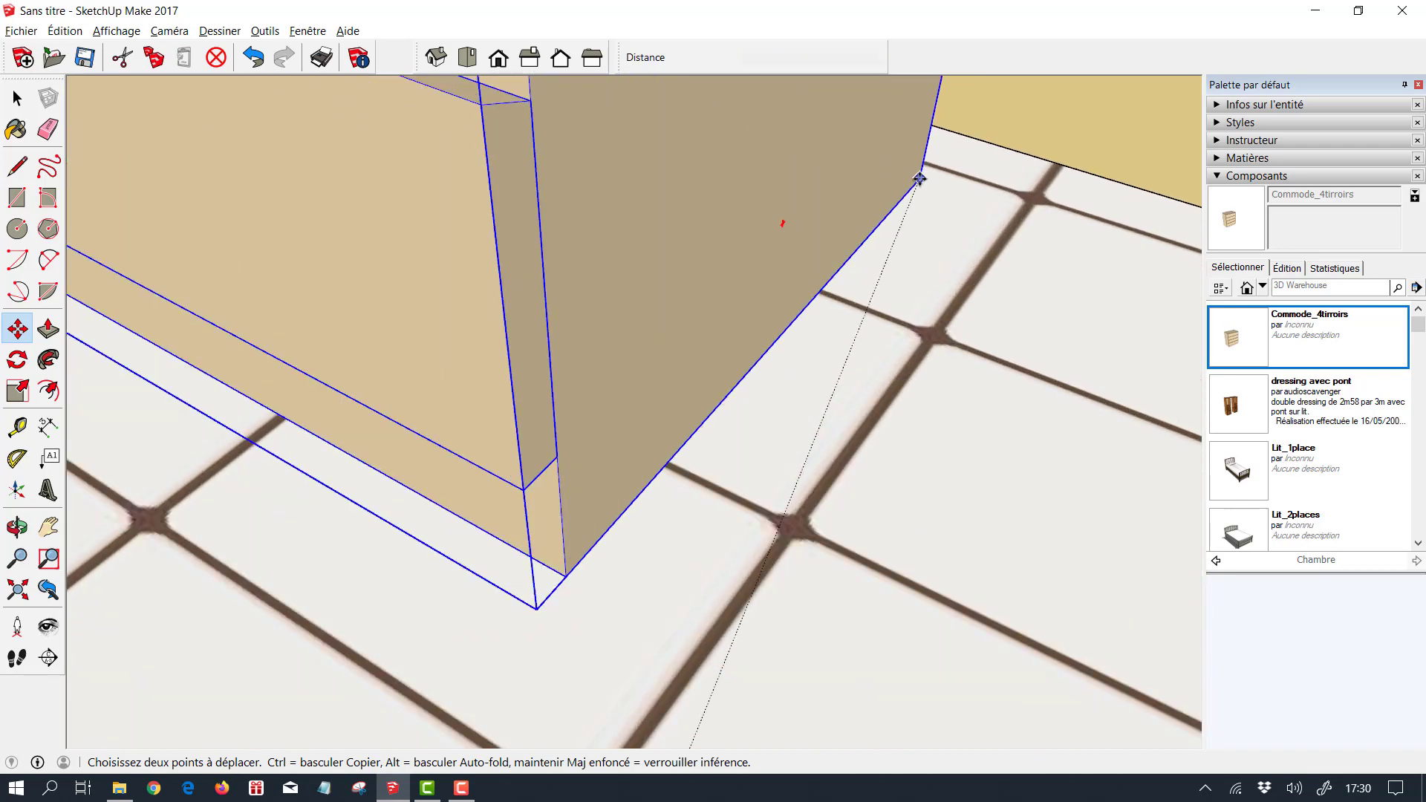
pyautogui.scroll(3, 919, 179)
pyautogui.scroll(-3, 965, 148)
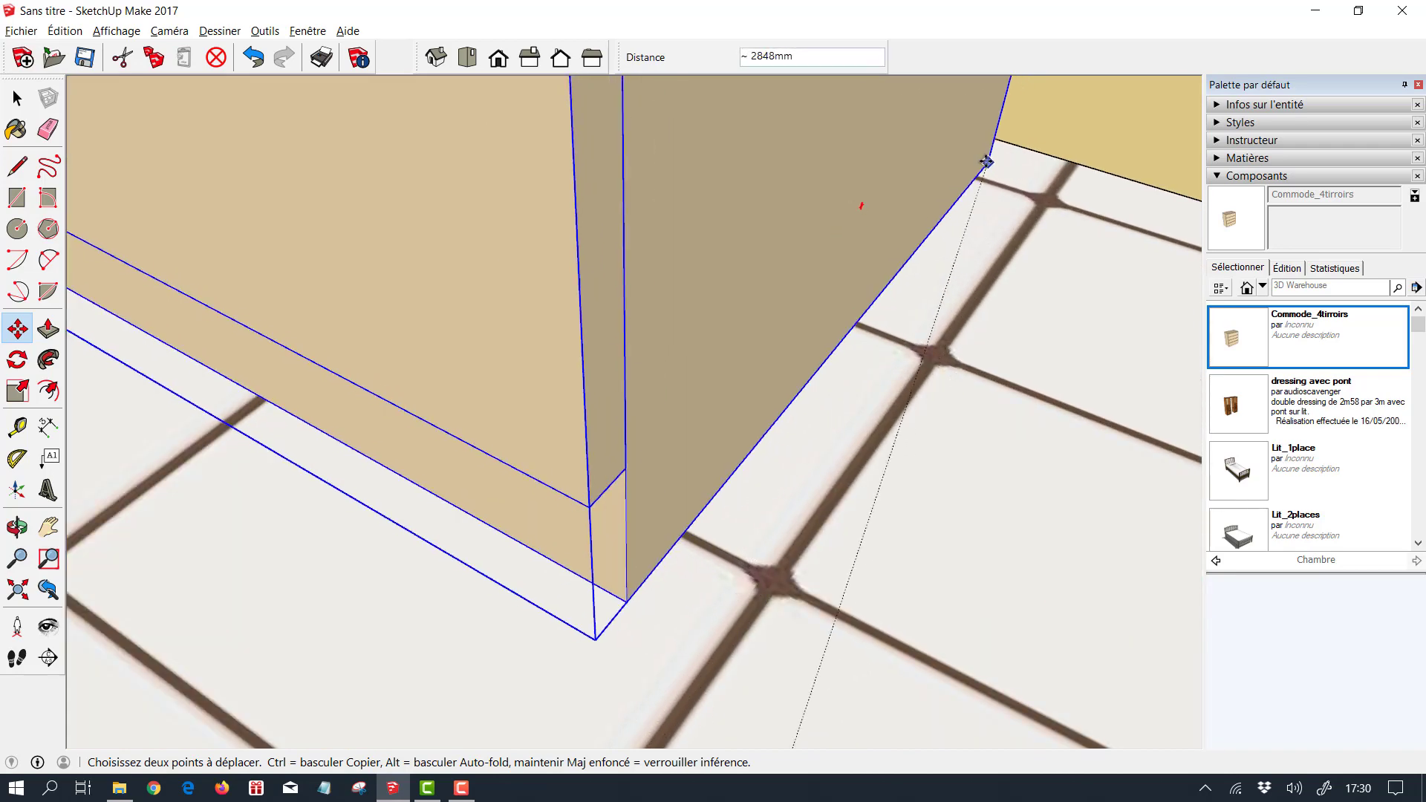
pyautogui.scroll(-3, 987, 161)
pyautogui.moveTo(1073, 190); pyautogui.dragTo(927, 229, button='middle')
pyautogui.scroll(8, 1083, 252)
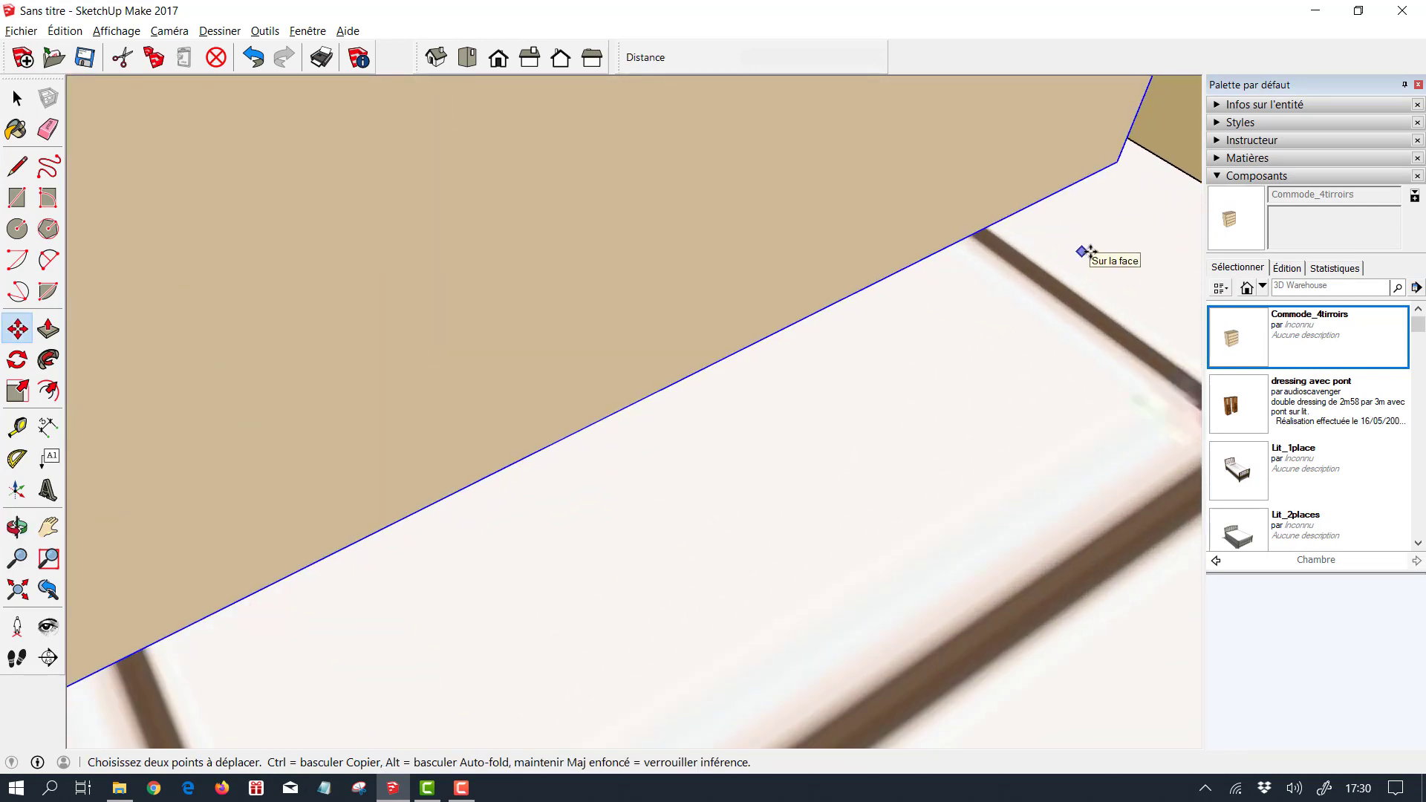
# Shift the chest of drawers about 12 mm so its bottom rear corner meets the base of the partition wall
pyautogui.scroll(3, 1094, 231)
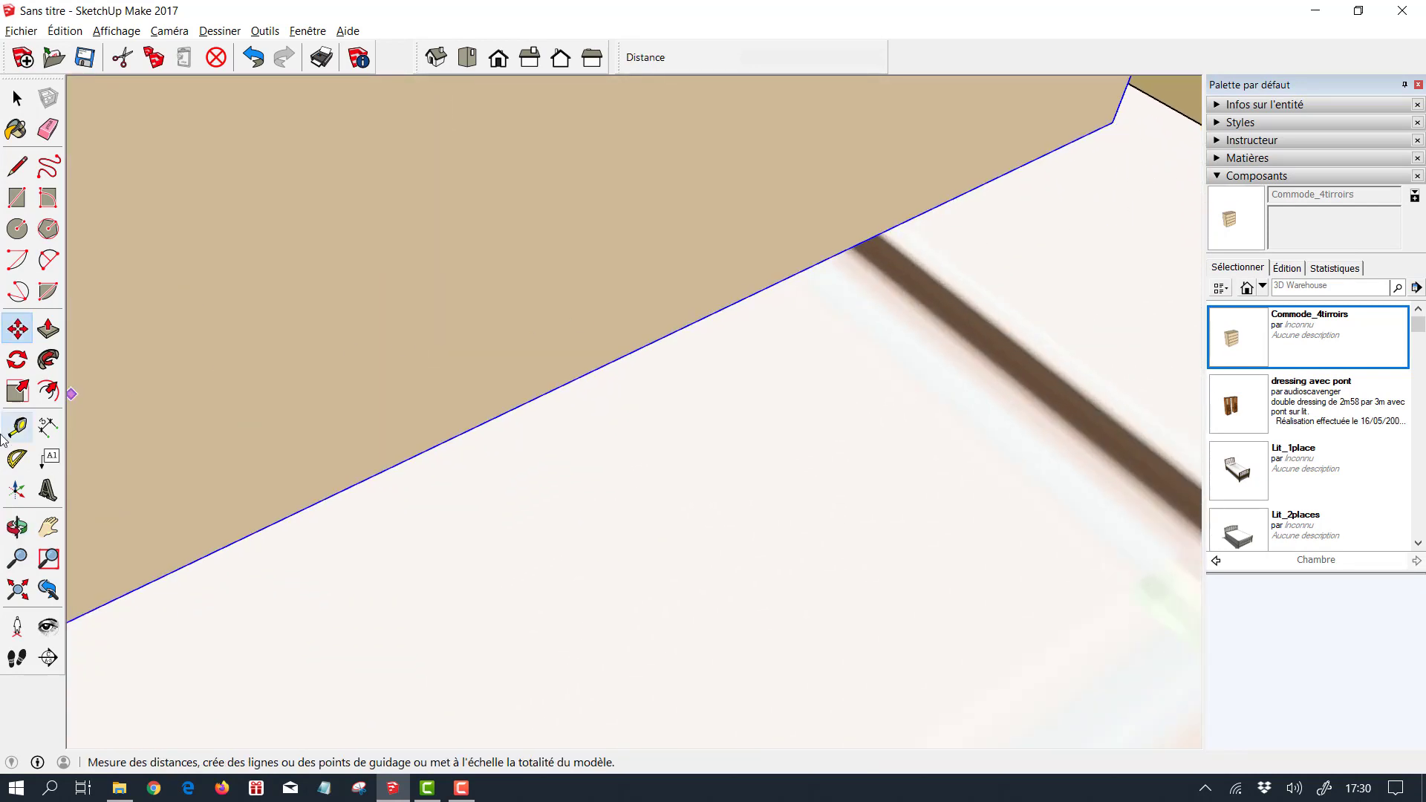
pyautogui.click(47, 528)
pyautogui.moveTo(1116, 216); pyautogui.dragTo(537, 651)
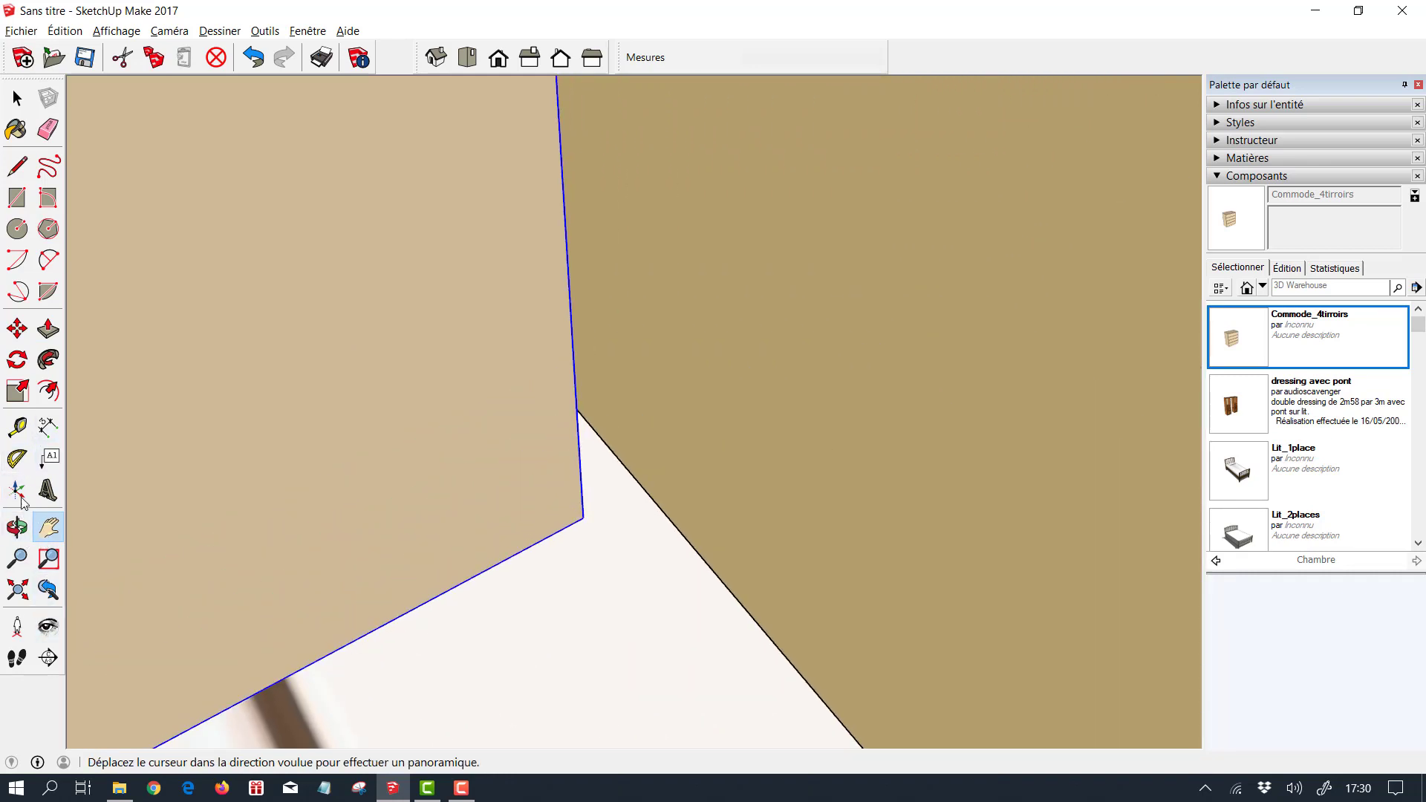
pyautogui.click(20, 329)
pyautogui.moveTo(583, 514); pyautogui.dragTo(662, 510)
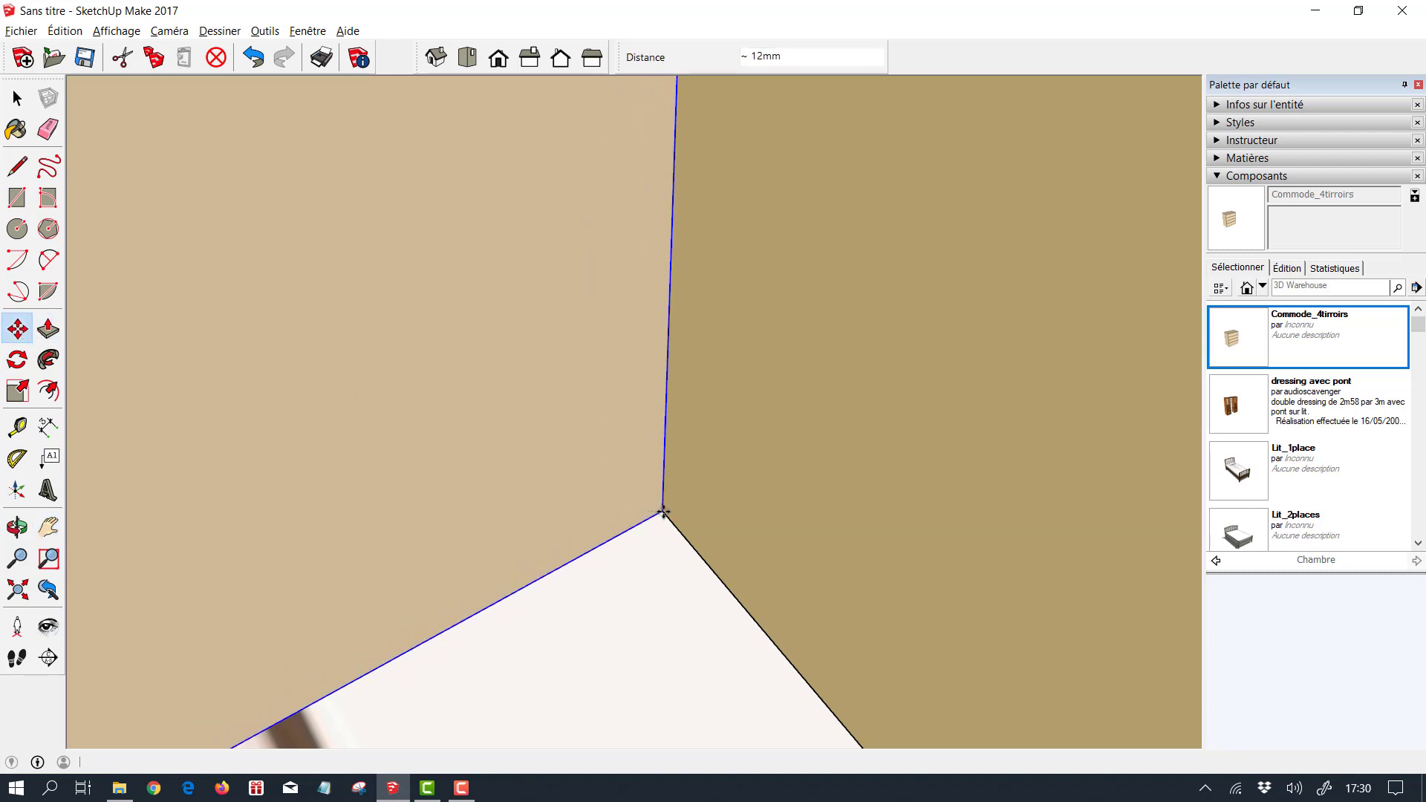
pyautogui.scroll(-4, 654, 546)
pyautogui.scroll(-10, 688, 550)
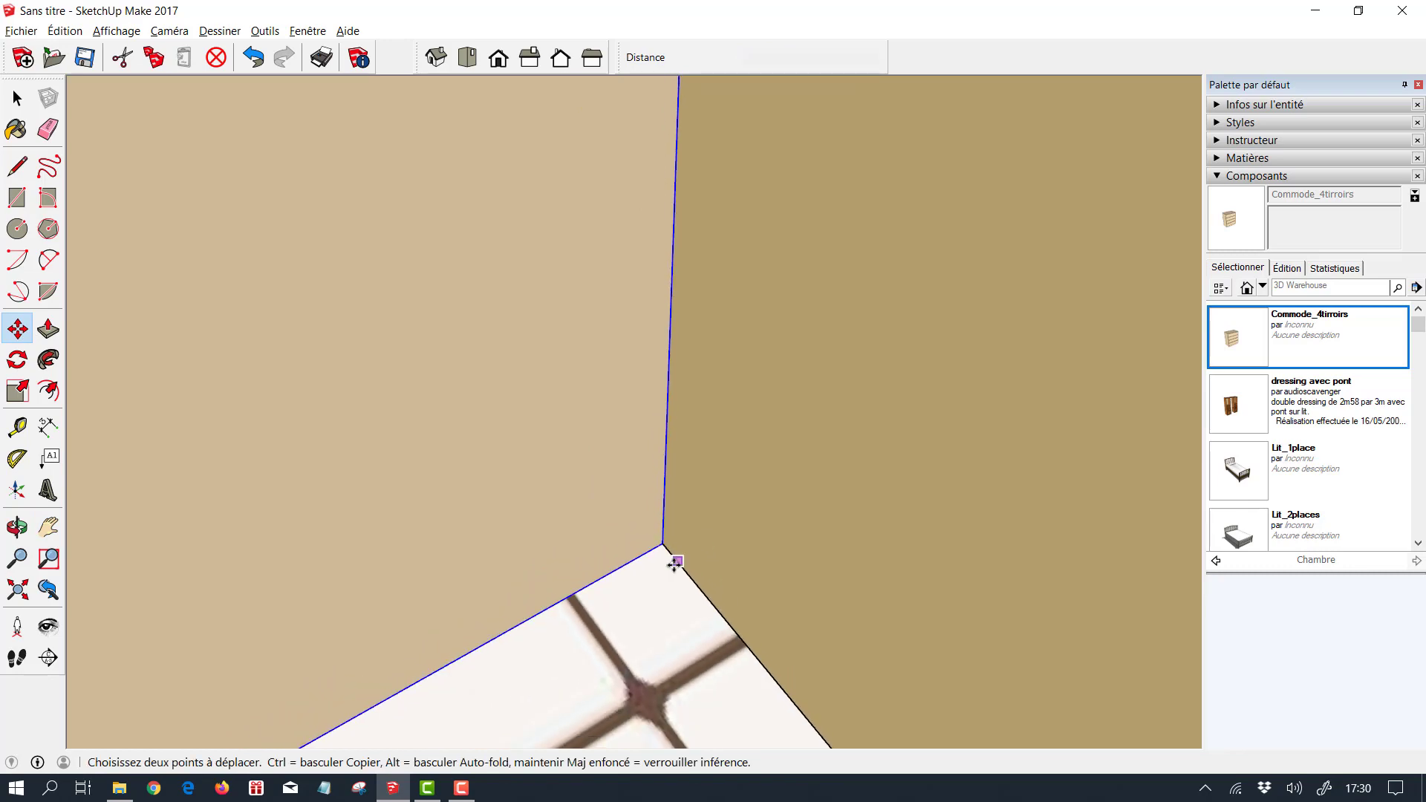
pyautogui.scroll(-3, 563, 571)
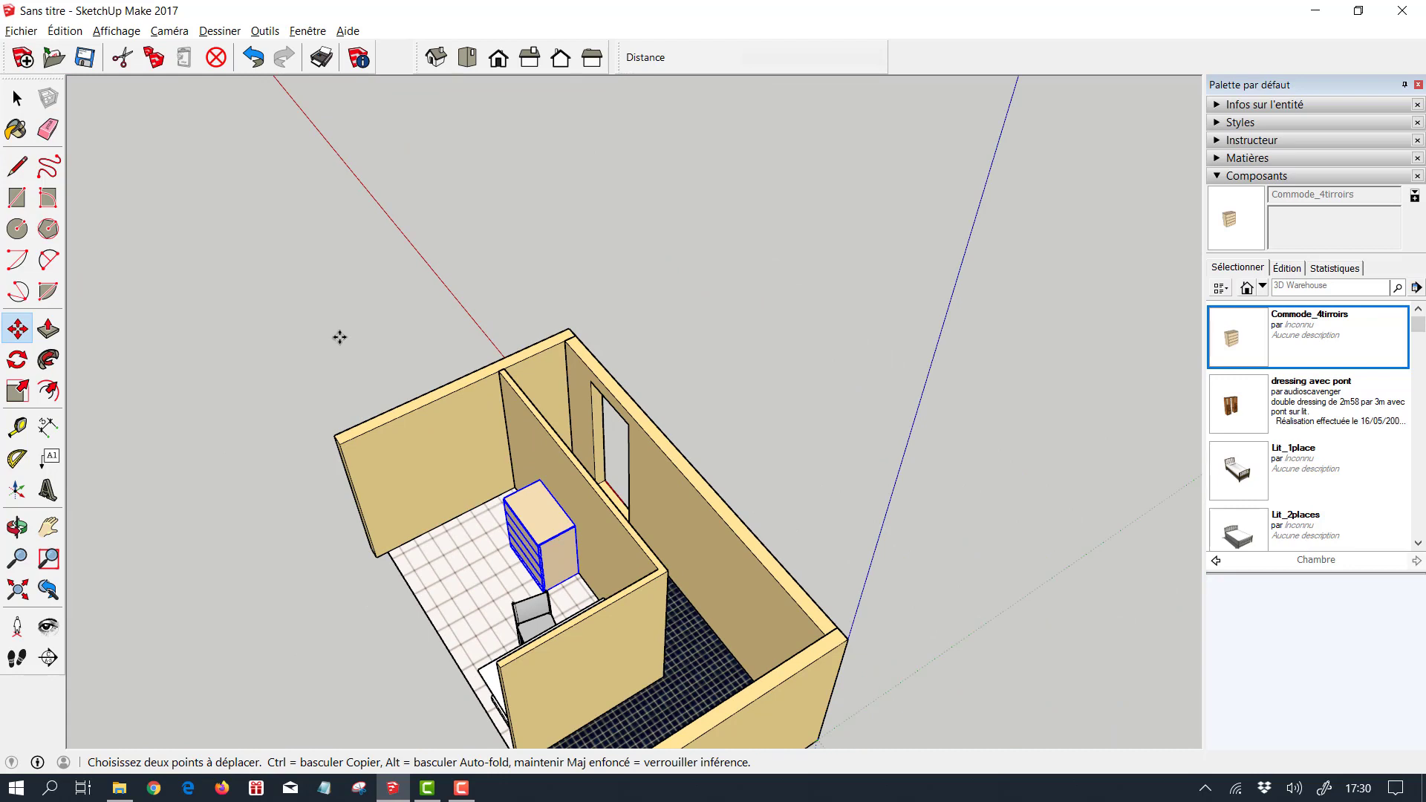
# Lock the chest of drawers in place and clear the selection
pyautogui.click(17, 97)
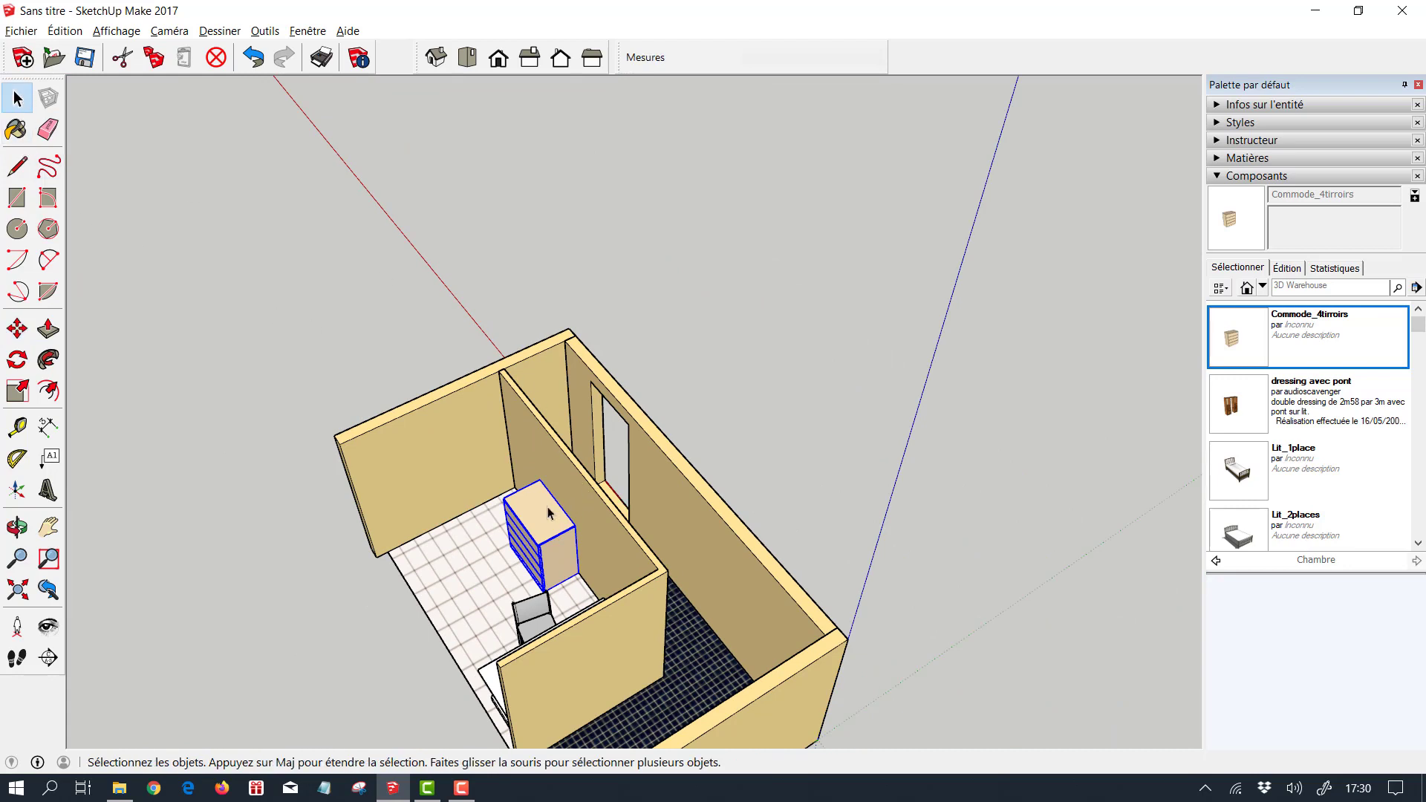
pyautogui.click(781, 426)
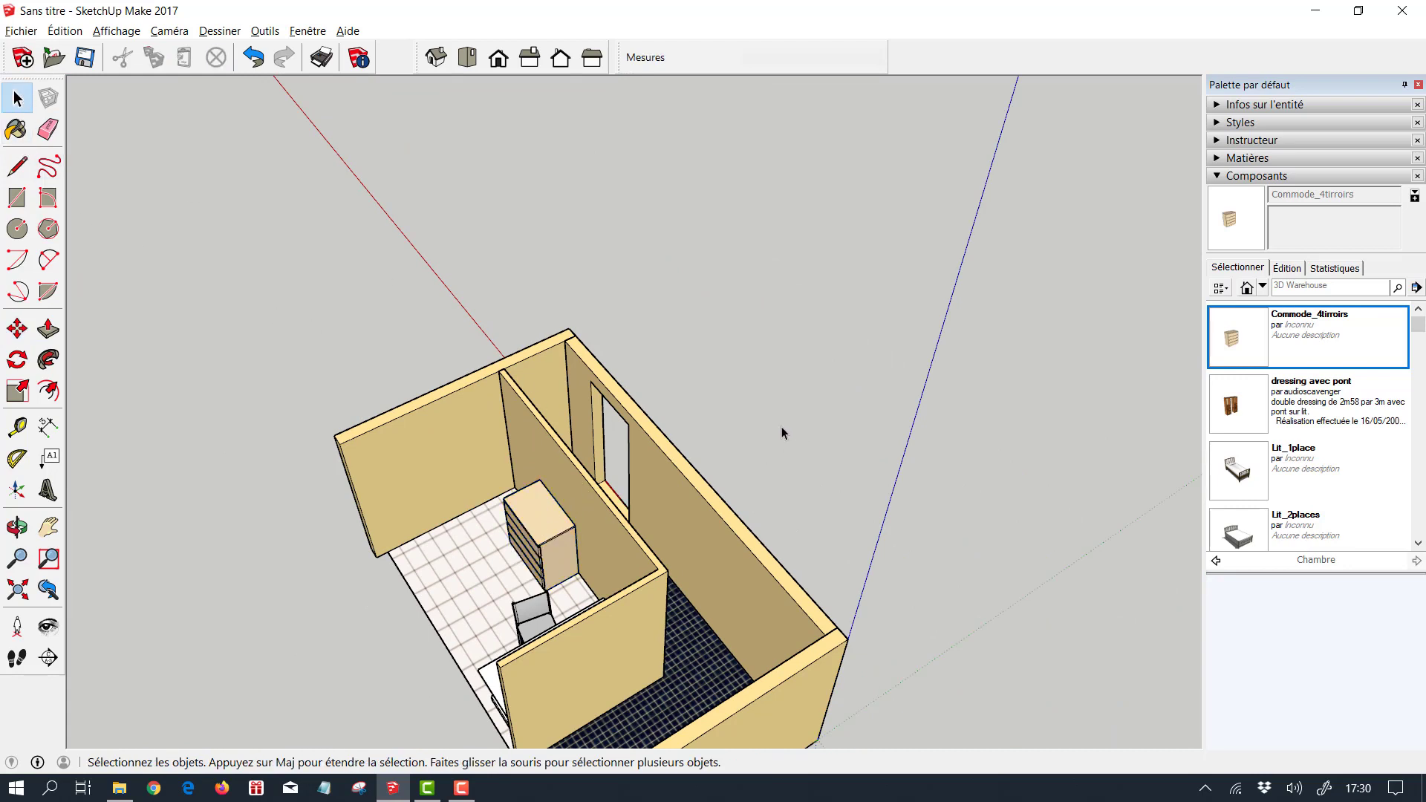
pyautogui.rightClick(541, 533)
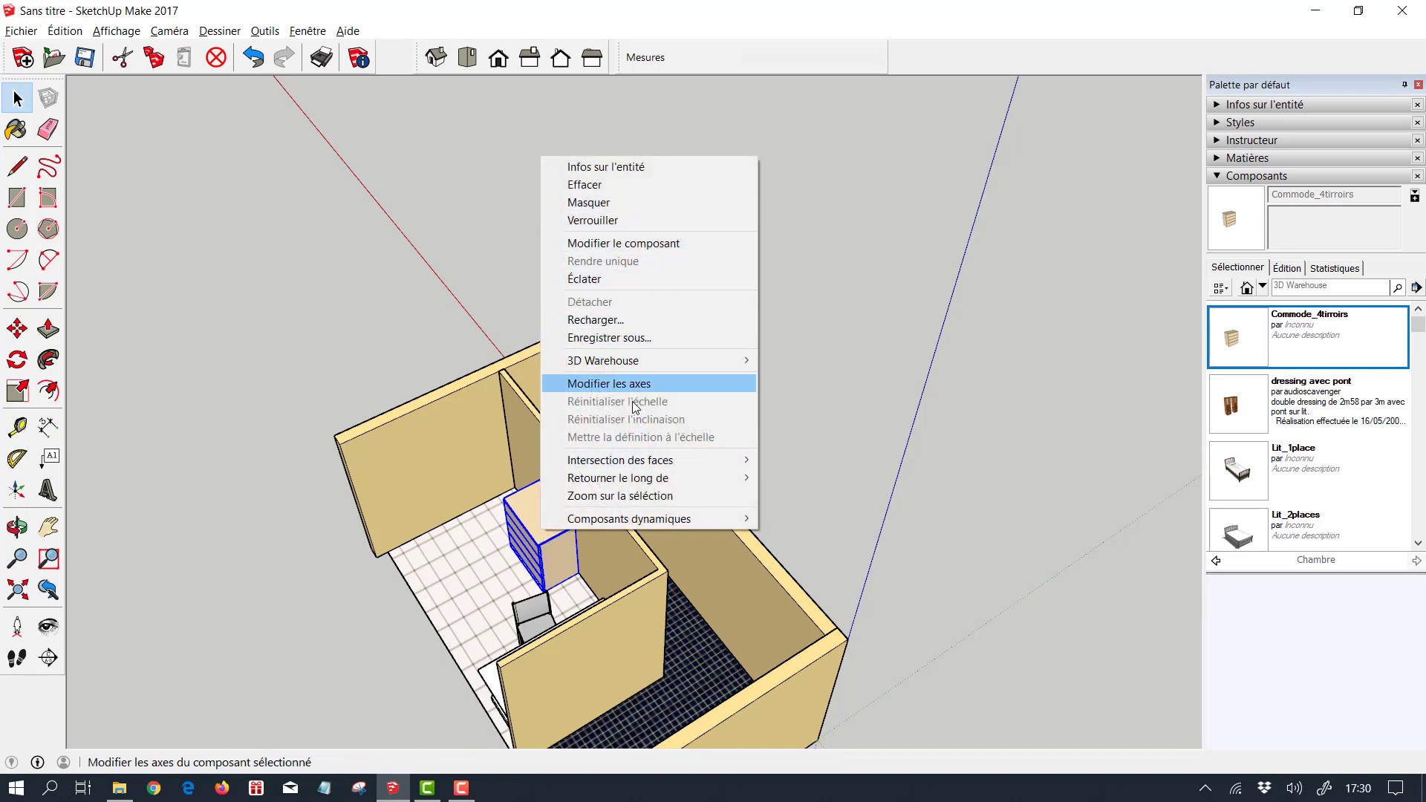
pyautogui.click(598, 221)
pyautogui.moveTo(600, 239); pyautogui.dragTo(884, 162, button='middle')
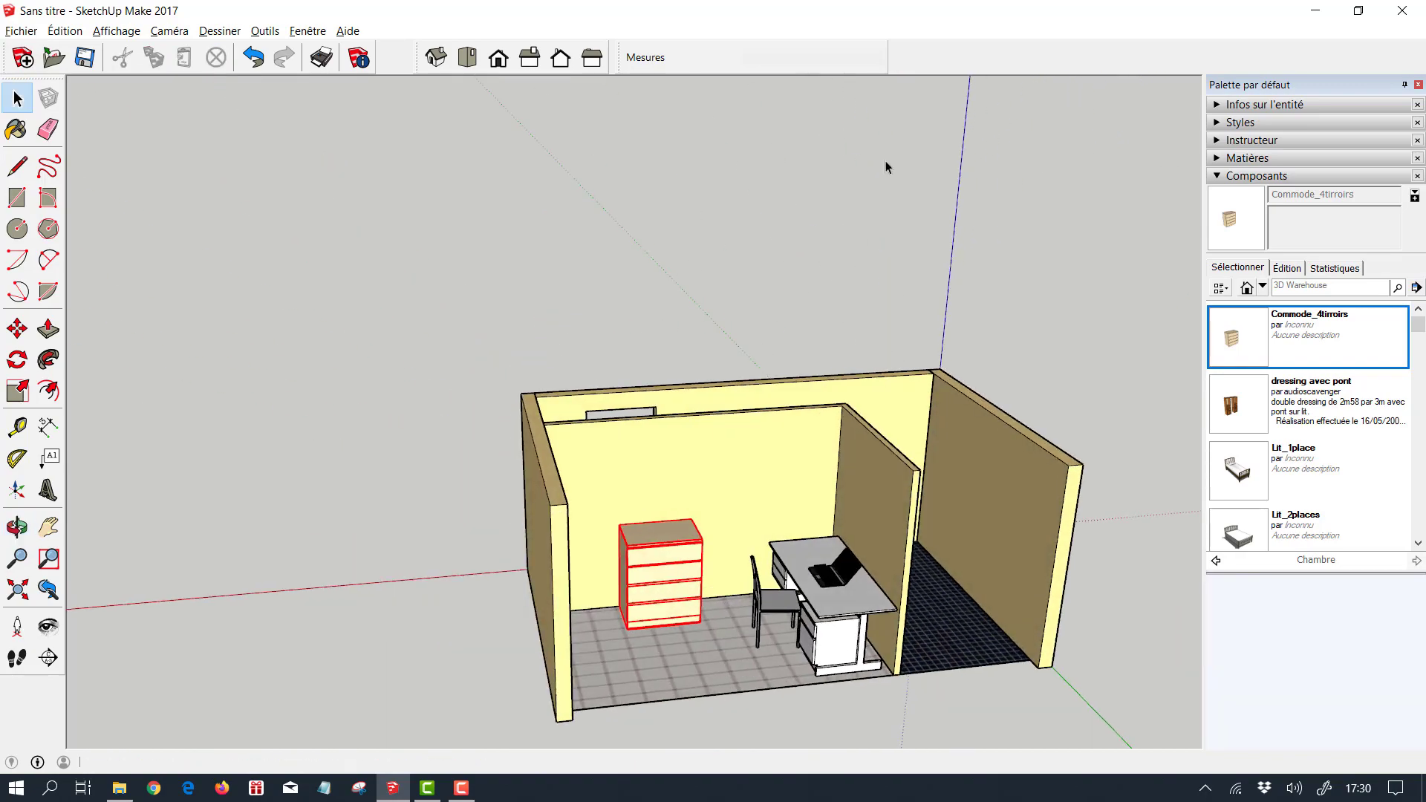
pyautogui.moveTo(957, 643)
pyautogui.mouseDown(button='middle')
pyautogui.moveTo(950, 564)
pyautogui.moveTo(966, 713)
pyautogui.moveTo(1022, 681)
pyautogui.moveTo(960, 671)
pyautogui.mouseUp(button='middle')
pyautogui.scroll(-3, 959, 671)
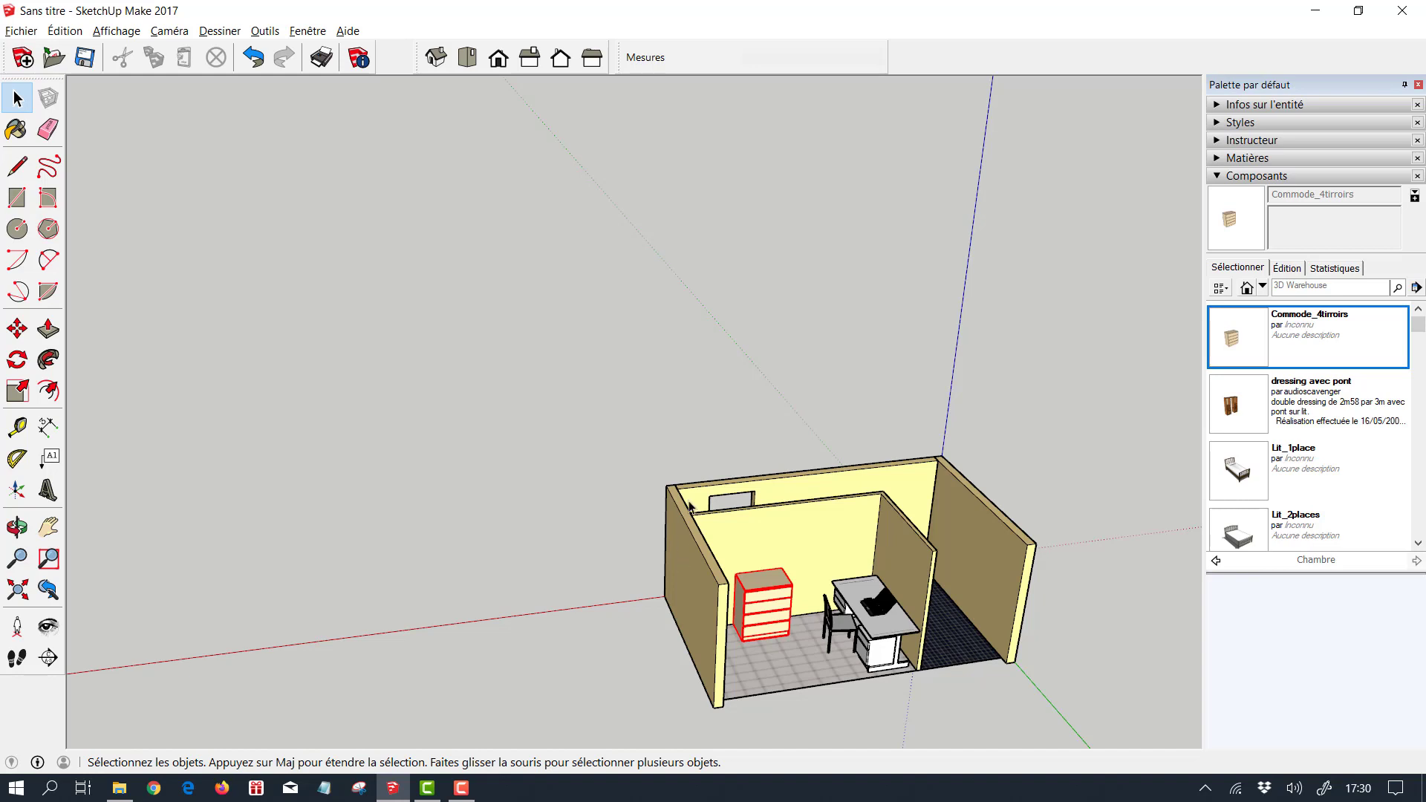
pyautogui.scroll(-4, 458, 430)
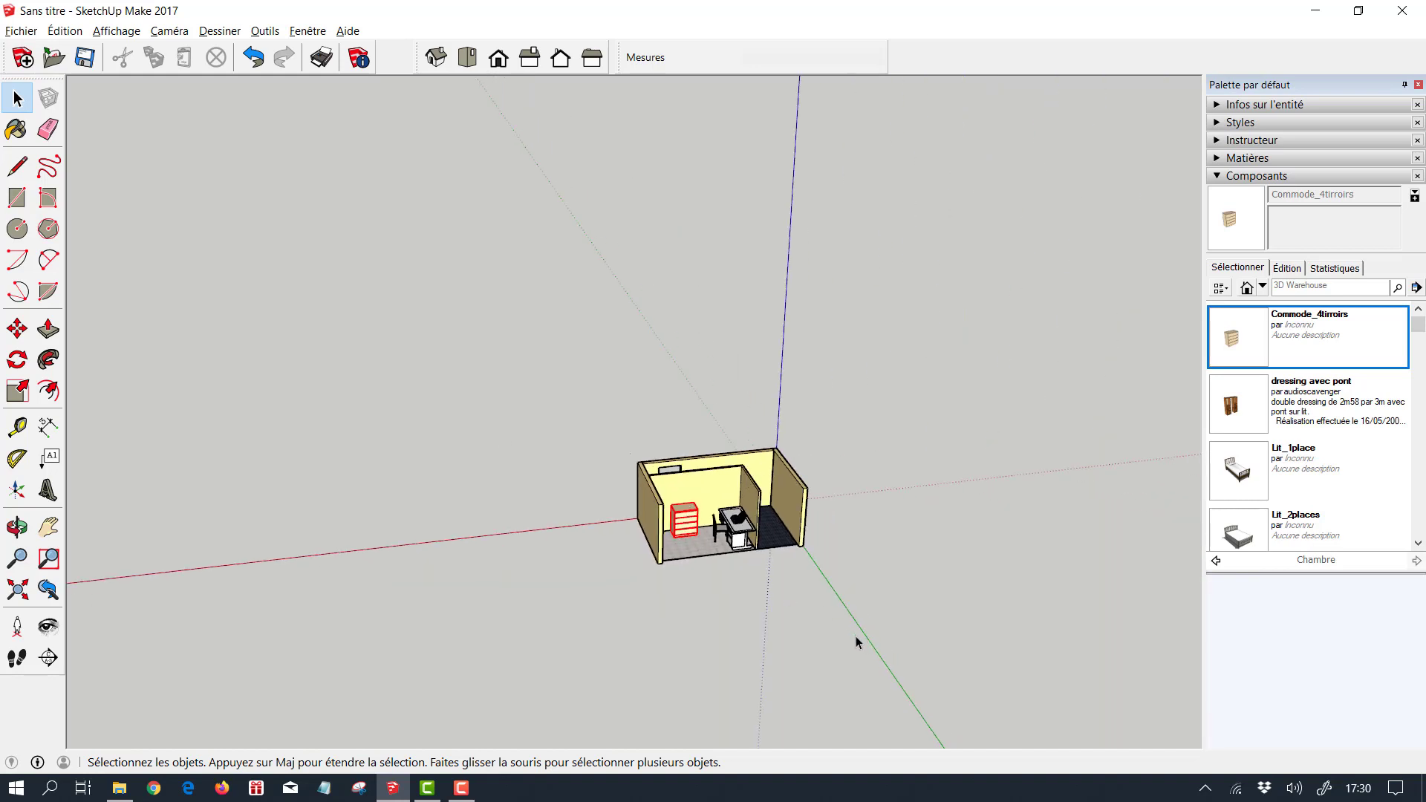
pyautogui.click(854, 634)
# Unlock the chest of drawers against the partition wall and clear the selection
pyautogui.scroll(5, 764, 554)
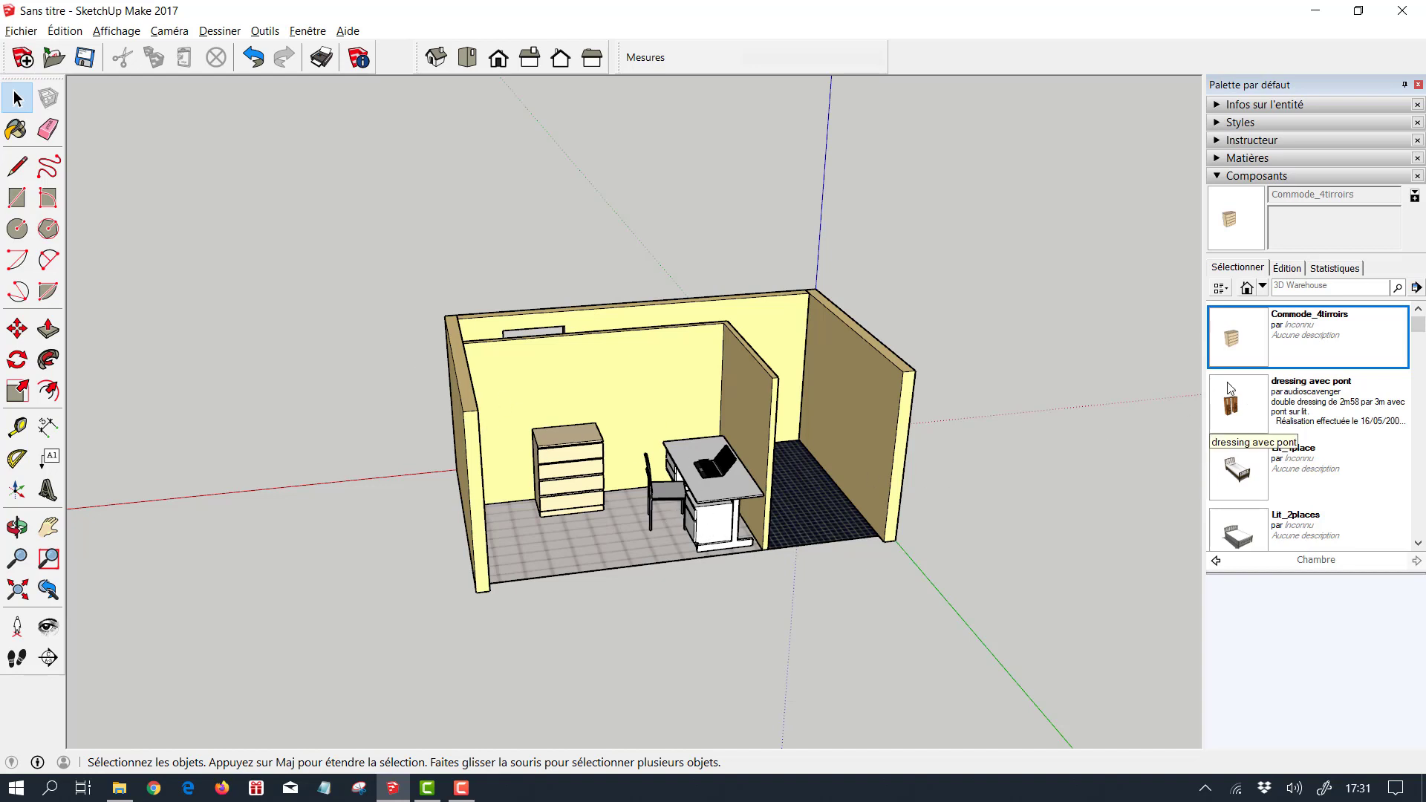
pyautogui.click(719, 515)
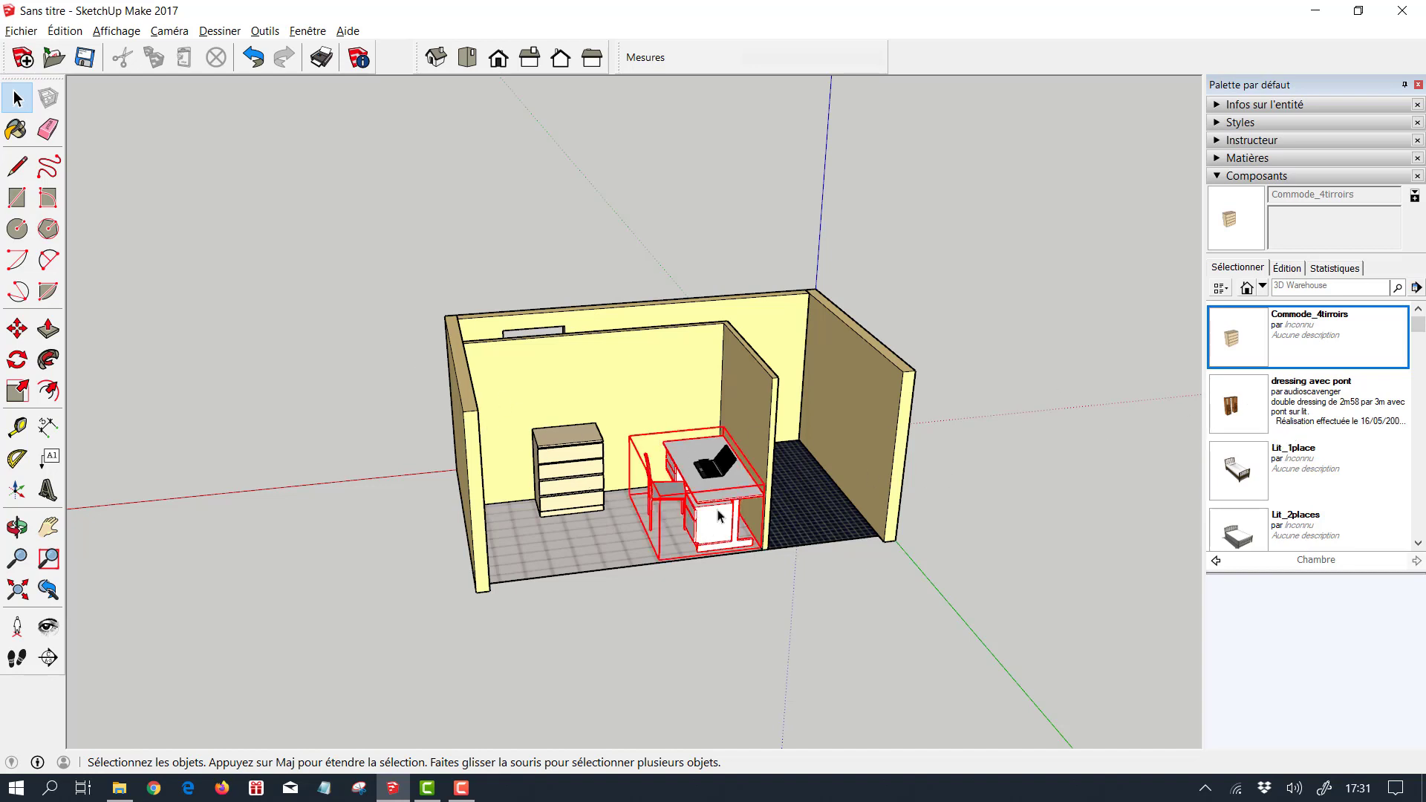
pyautogui.click(584, 481)
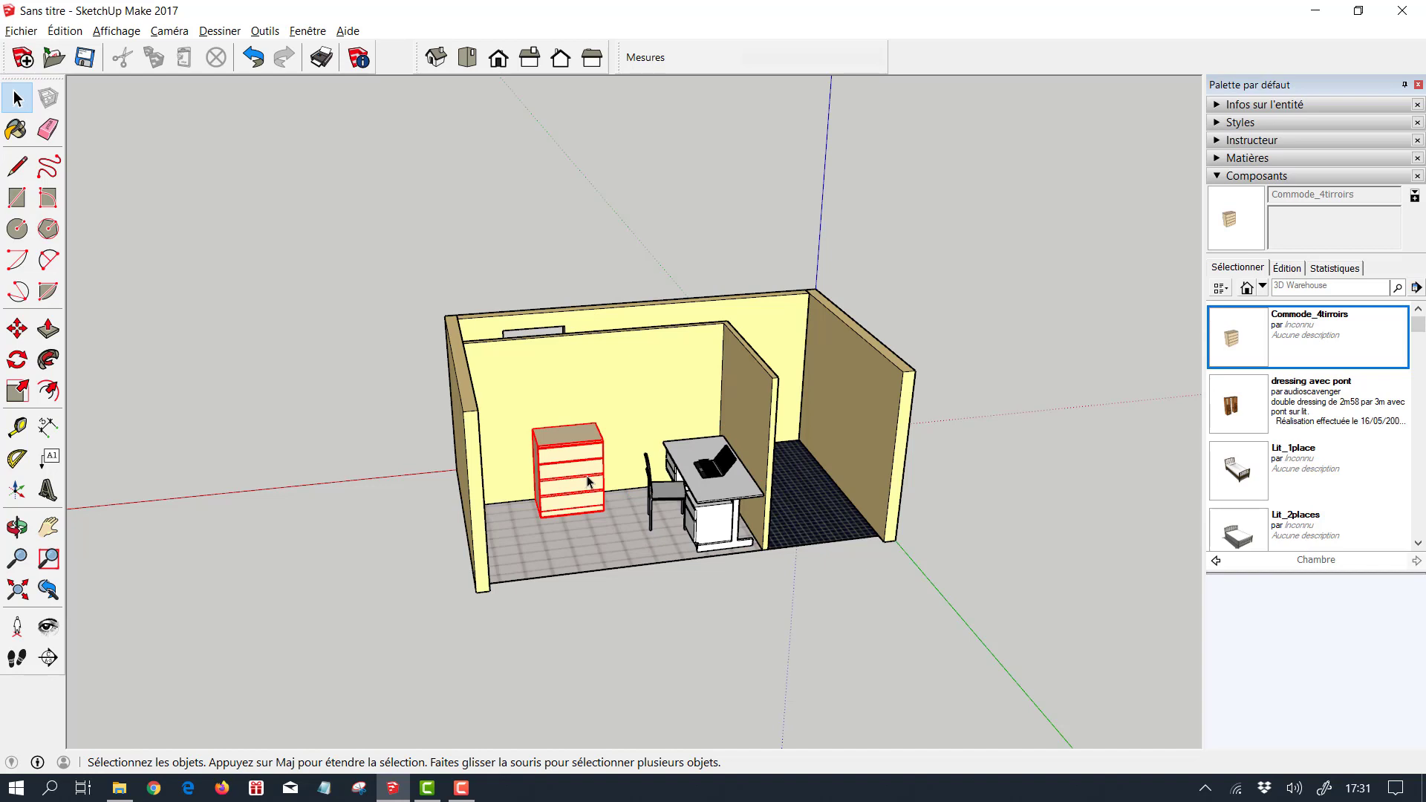
pyautogui.rightClick(587, 481)
pyautogui.click(713, 170)
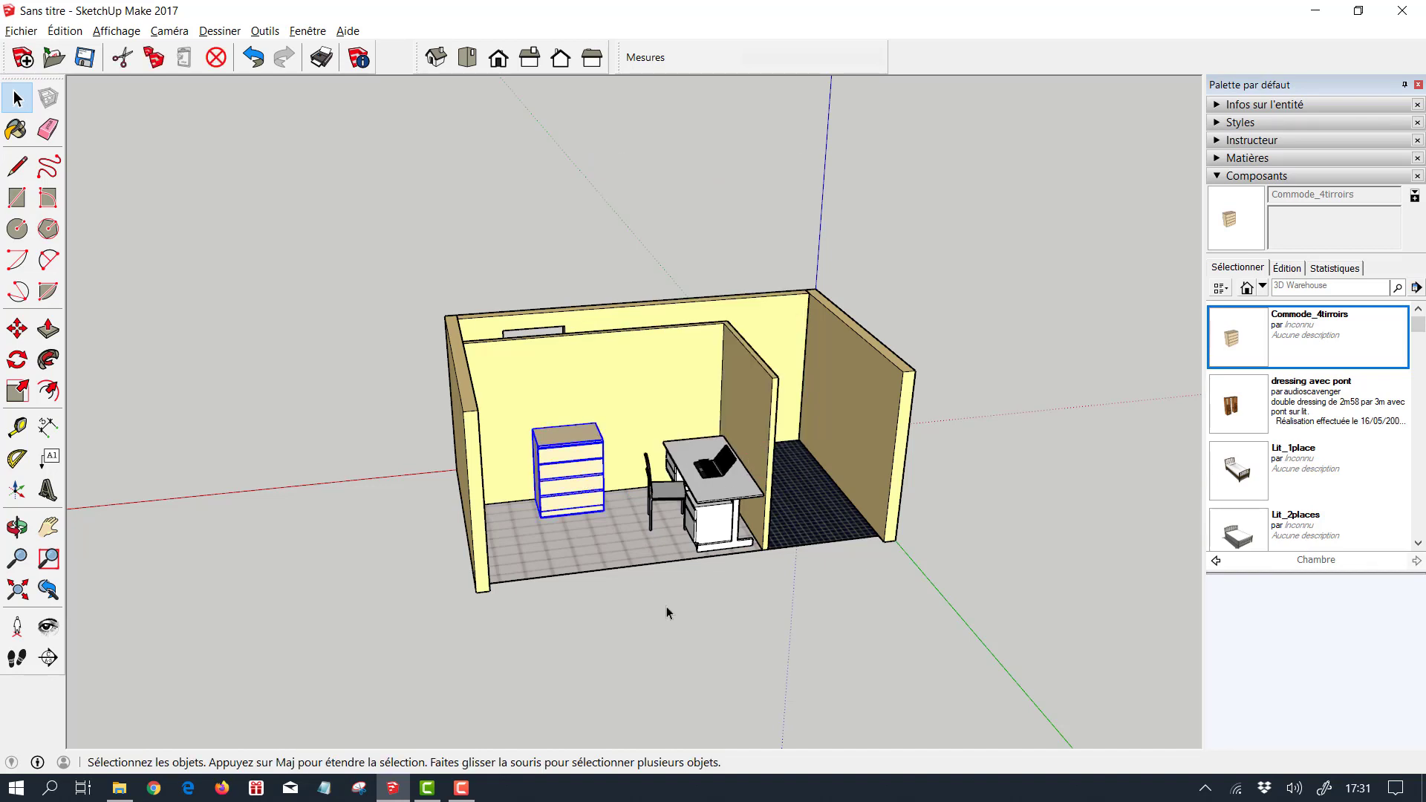
pyautogui.scroll(-2, 653, 616)
pyautogui.click(648, 632)
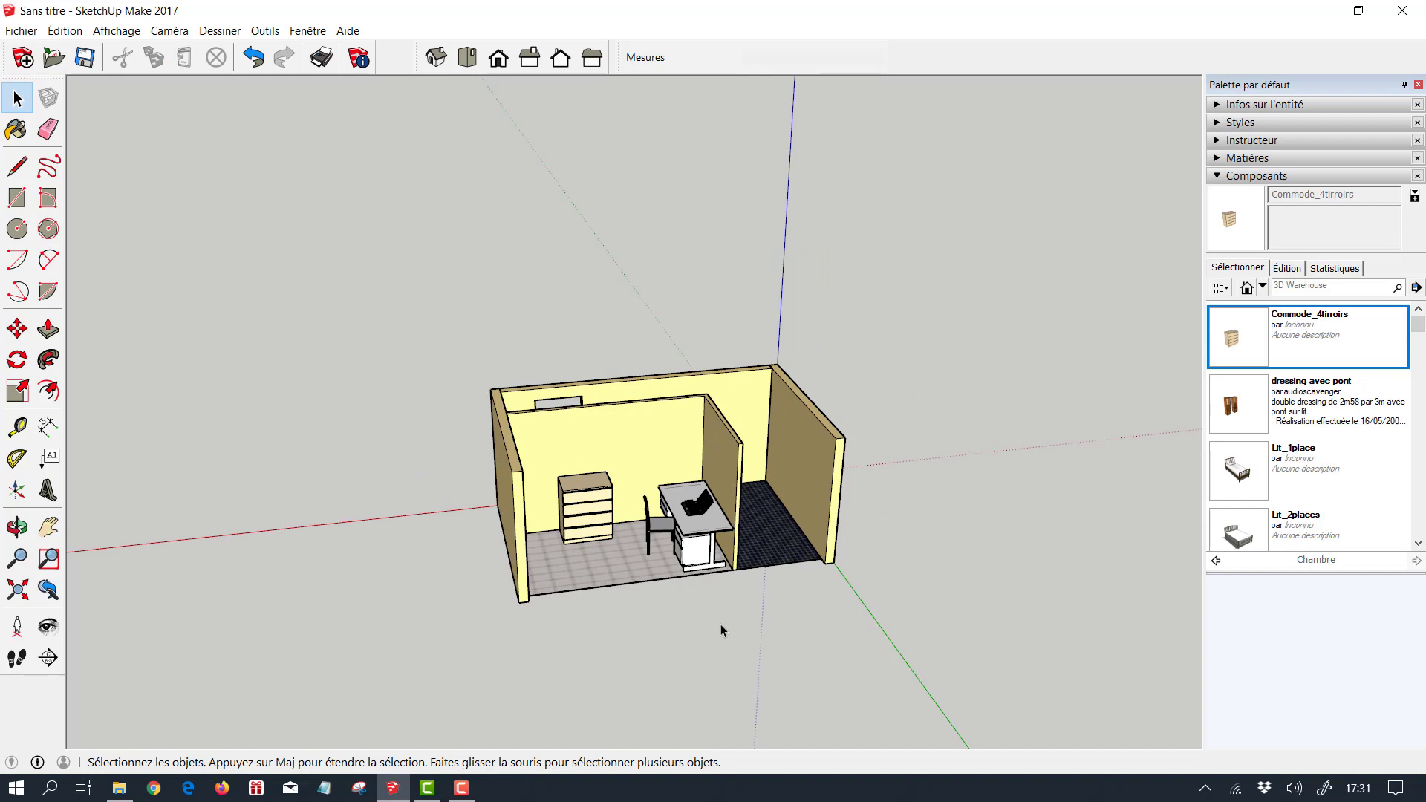
# Place the Lit_1place component outside the open side of the desk room and deselect it
pyautogui.click(589, 507)
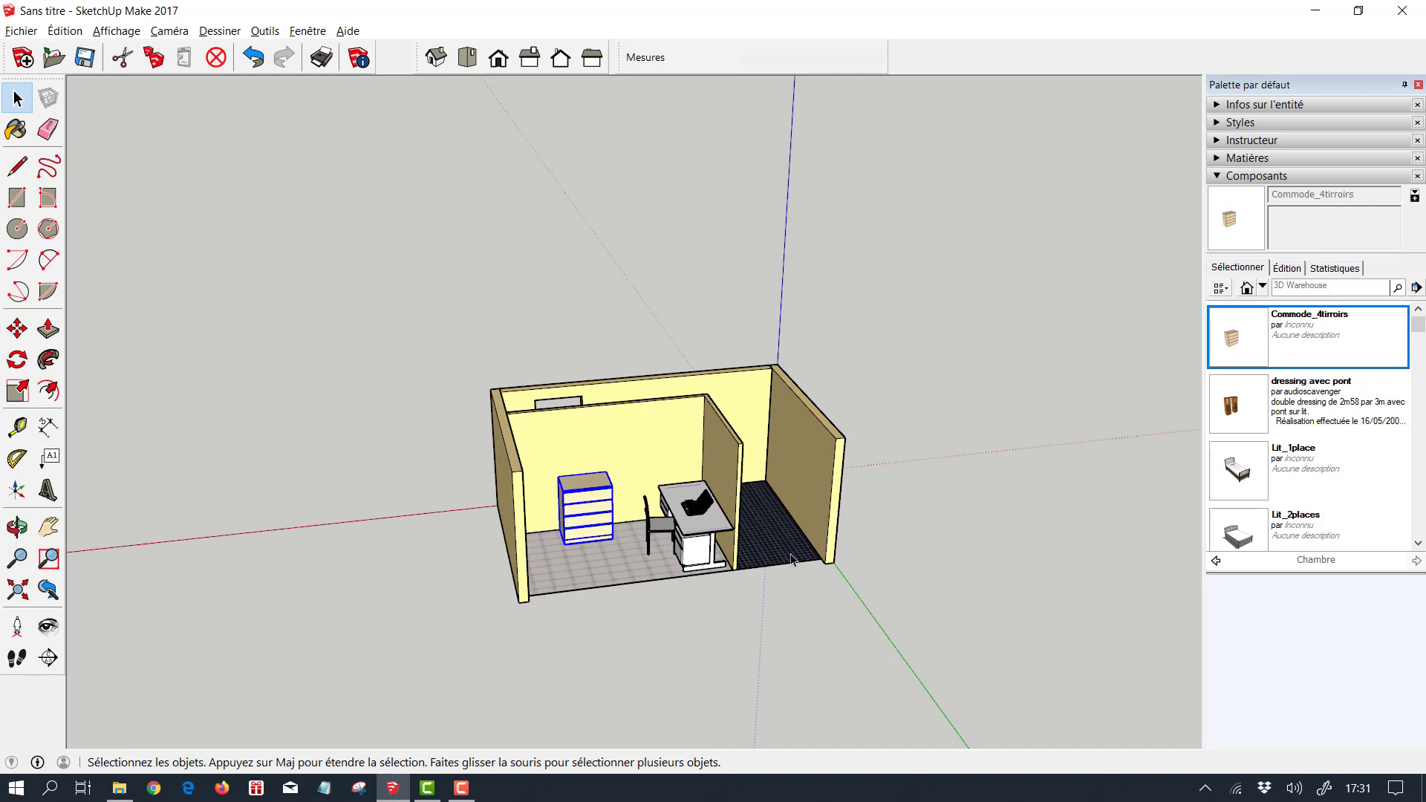
pyautogui.click(1254, 482)
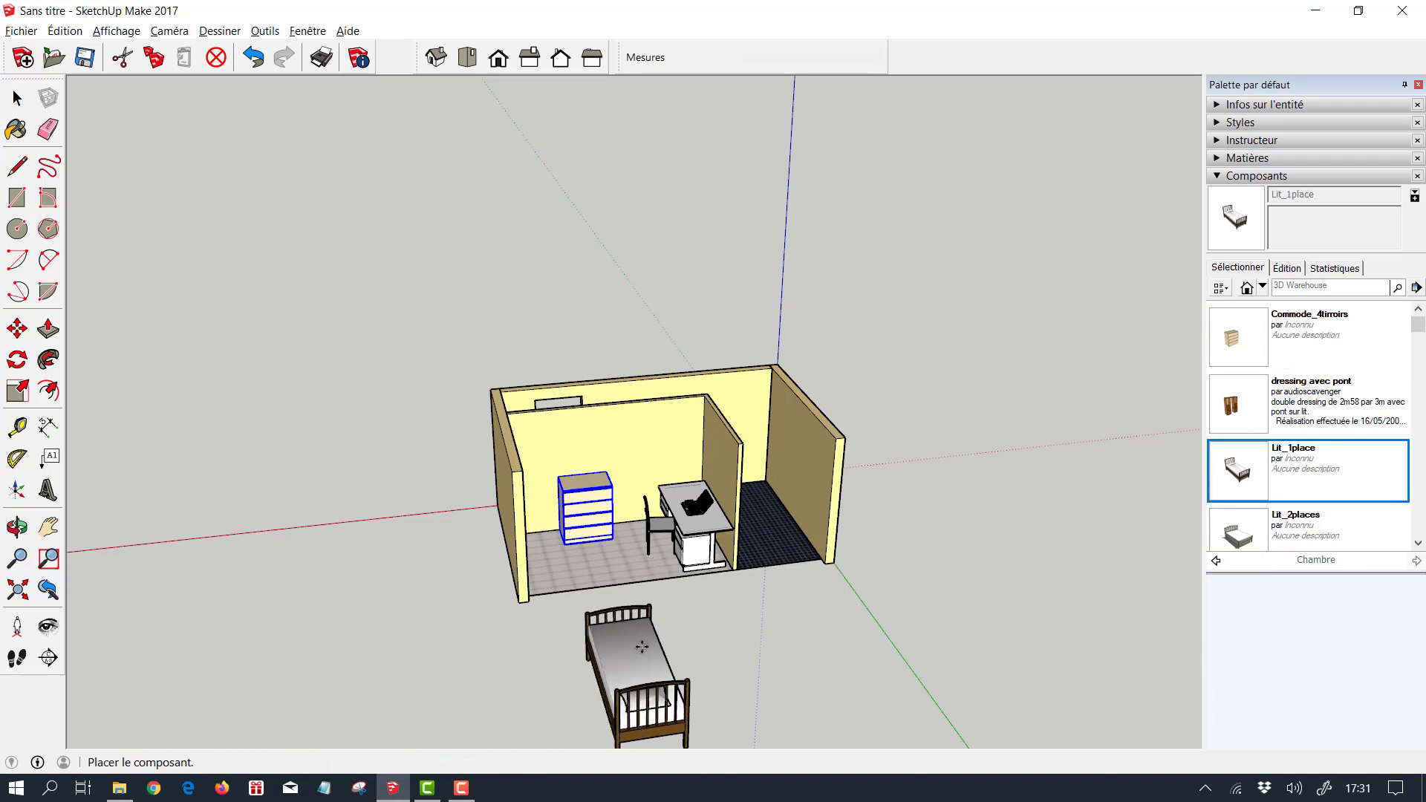
pyautogui.click(641, 640)
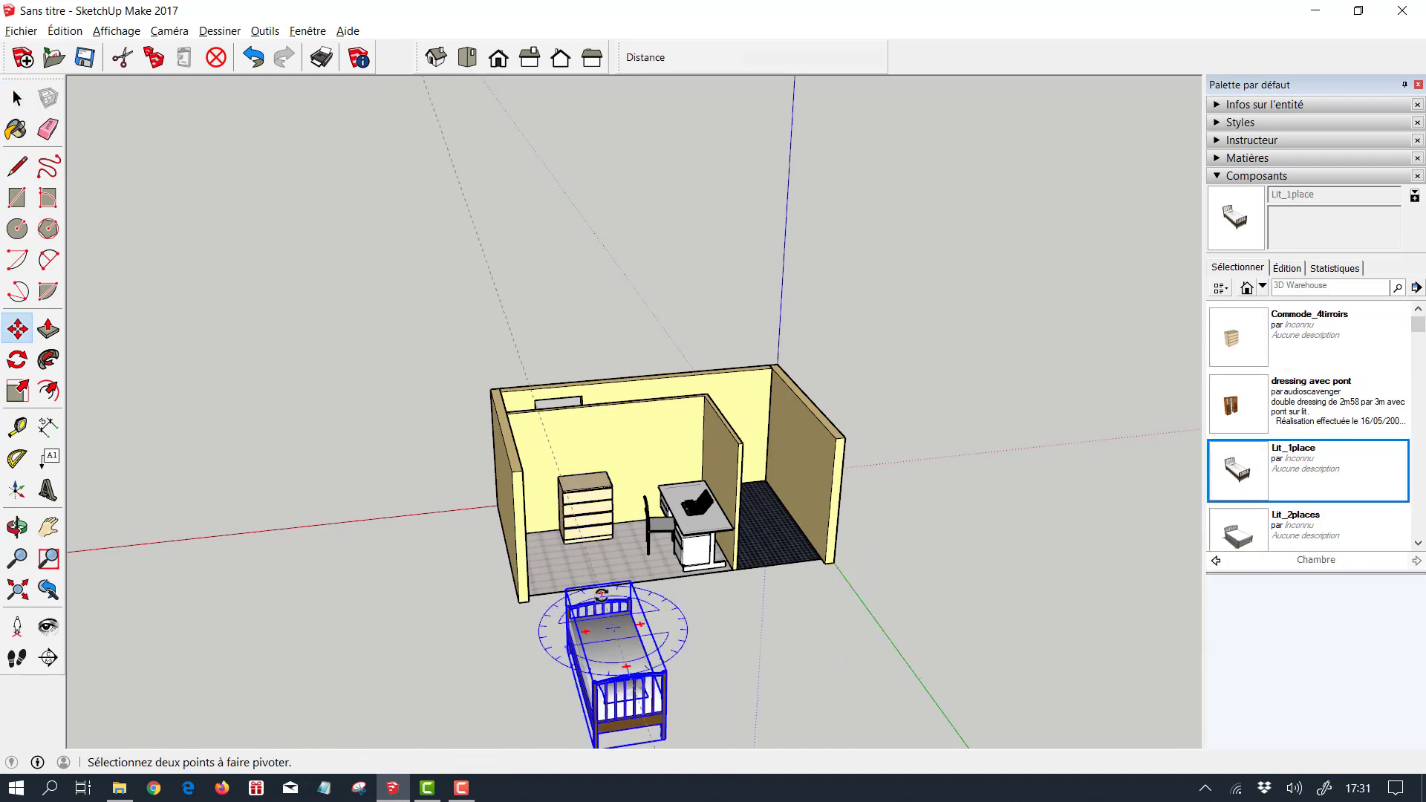
pyautogui.click(16, 98)
pyautogui.click(760, 672)
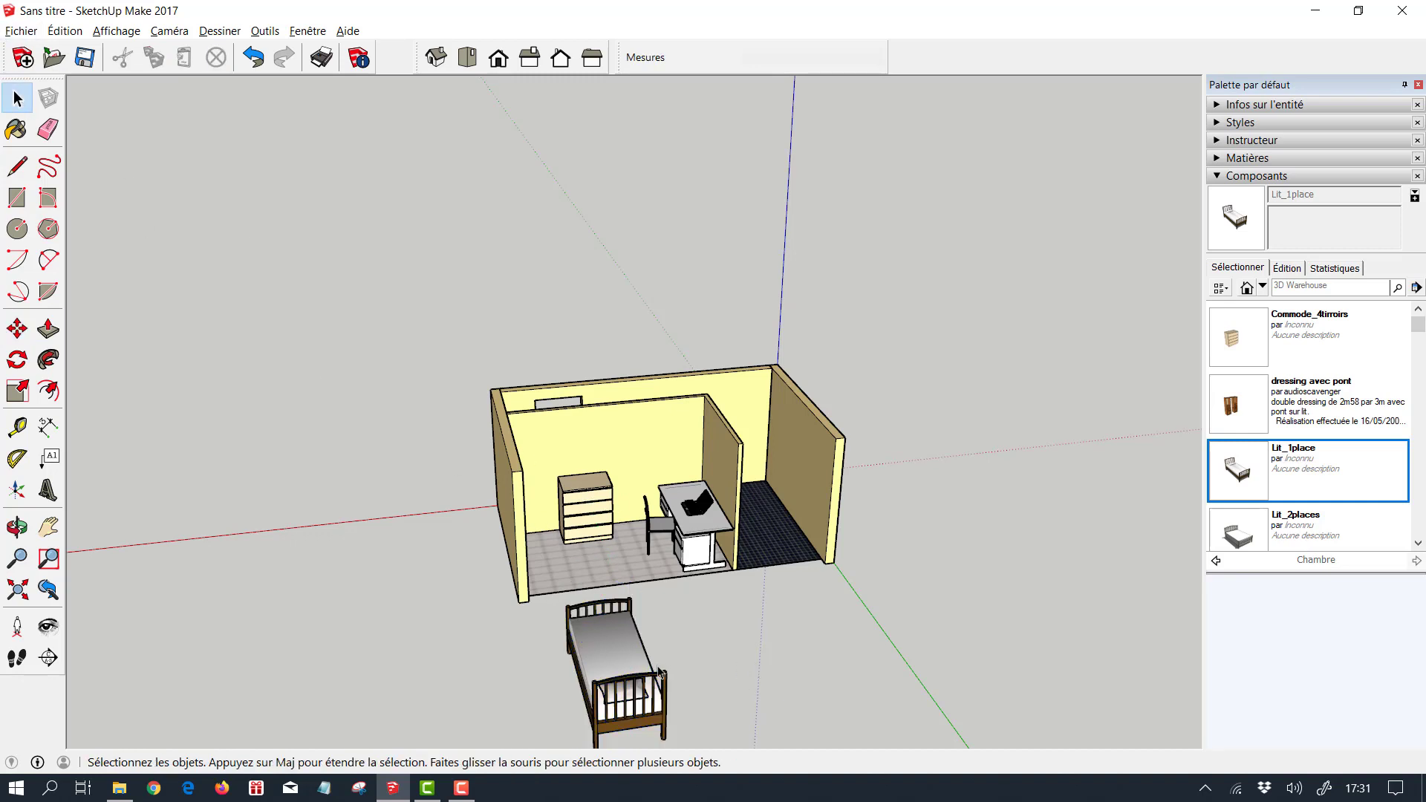
# Delete the single bed outside the open side of the desk room
pyautogui.click(615, 660)
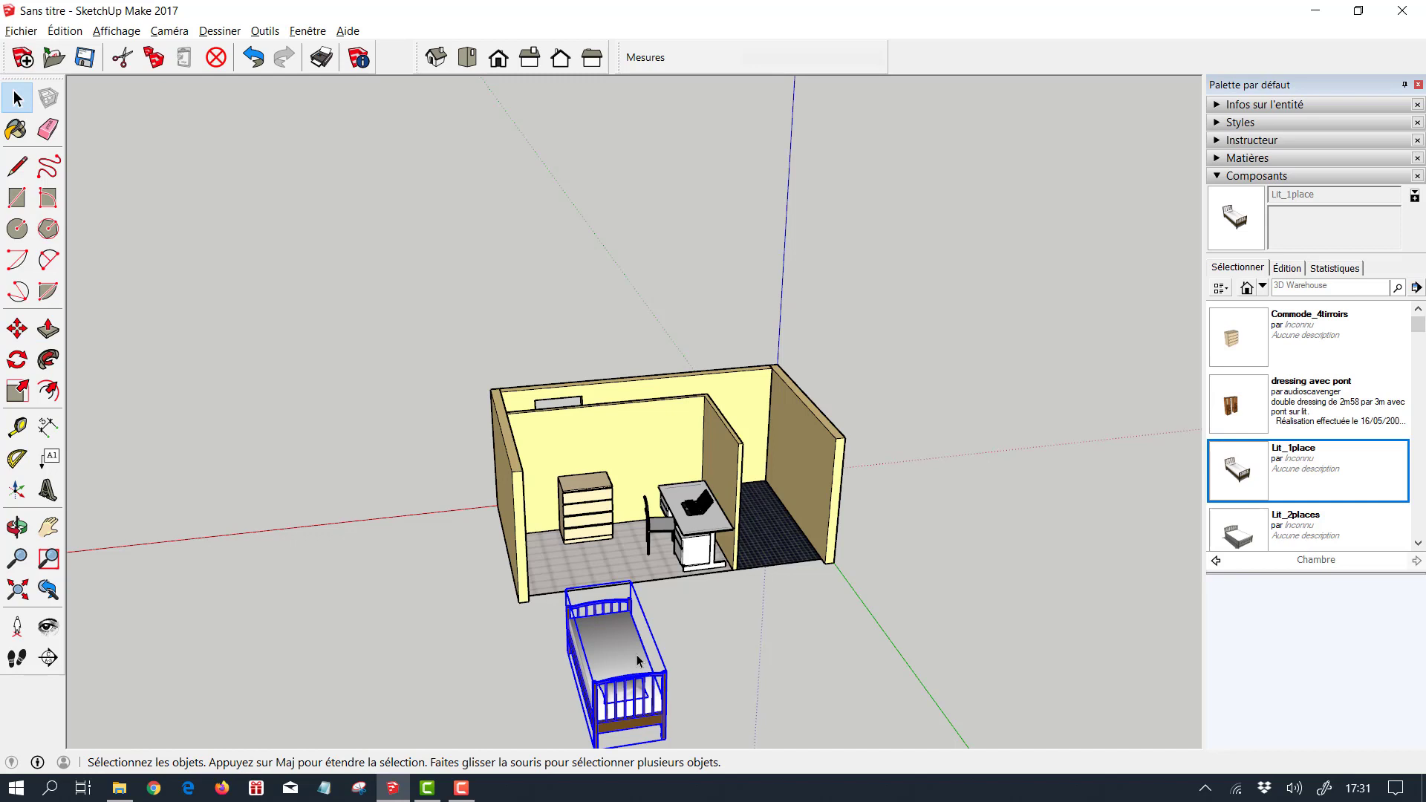
pyautogui.press('Delete')
pyautogui.moveTo(635, 657); pyautogui.dragTo(532, 462, button='middle')
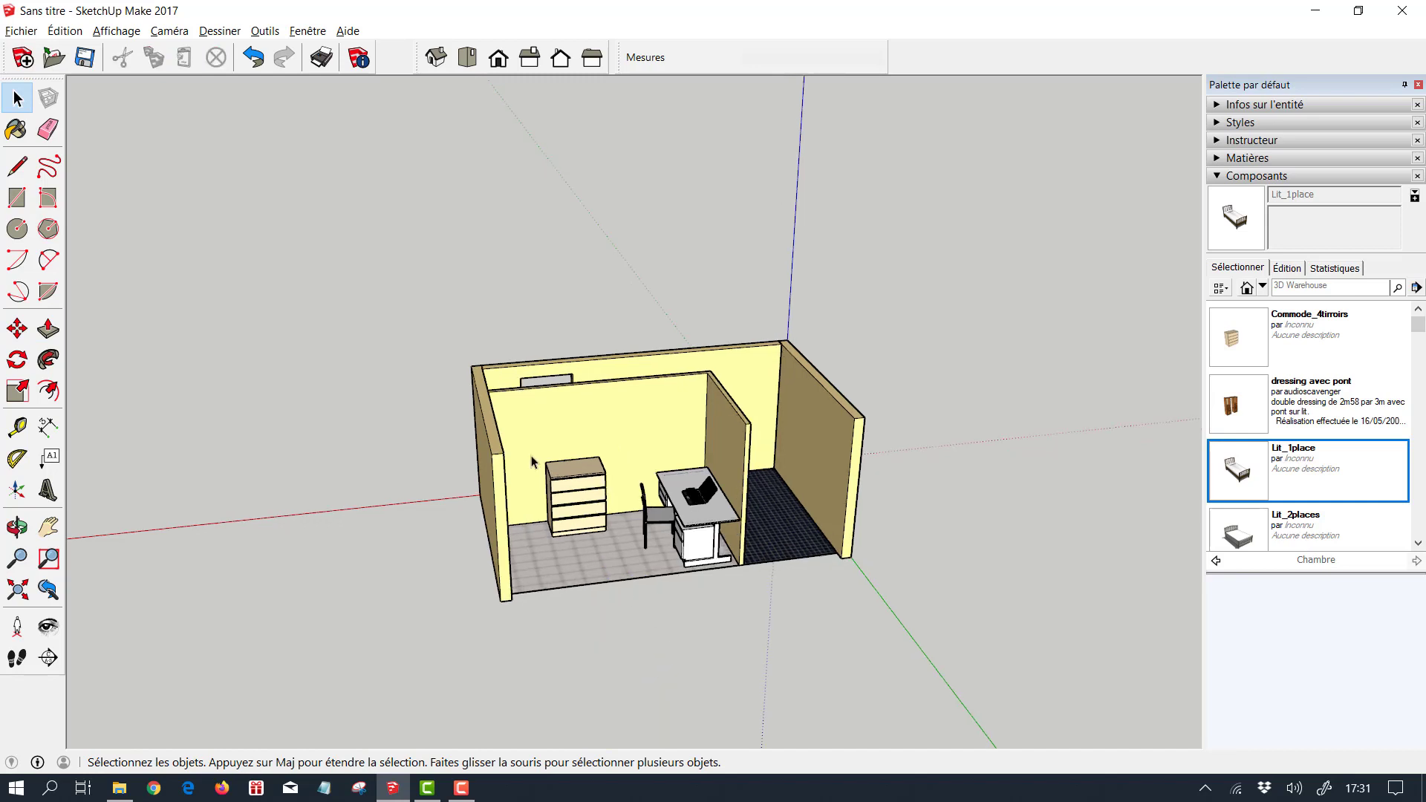
# Open the chest of drawers component for editing
pyautogui.click(579, 475)
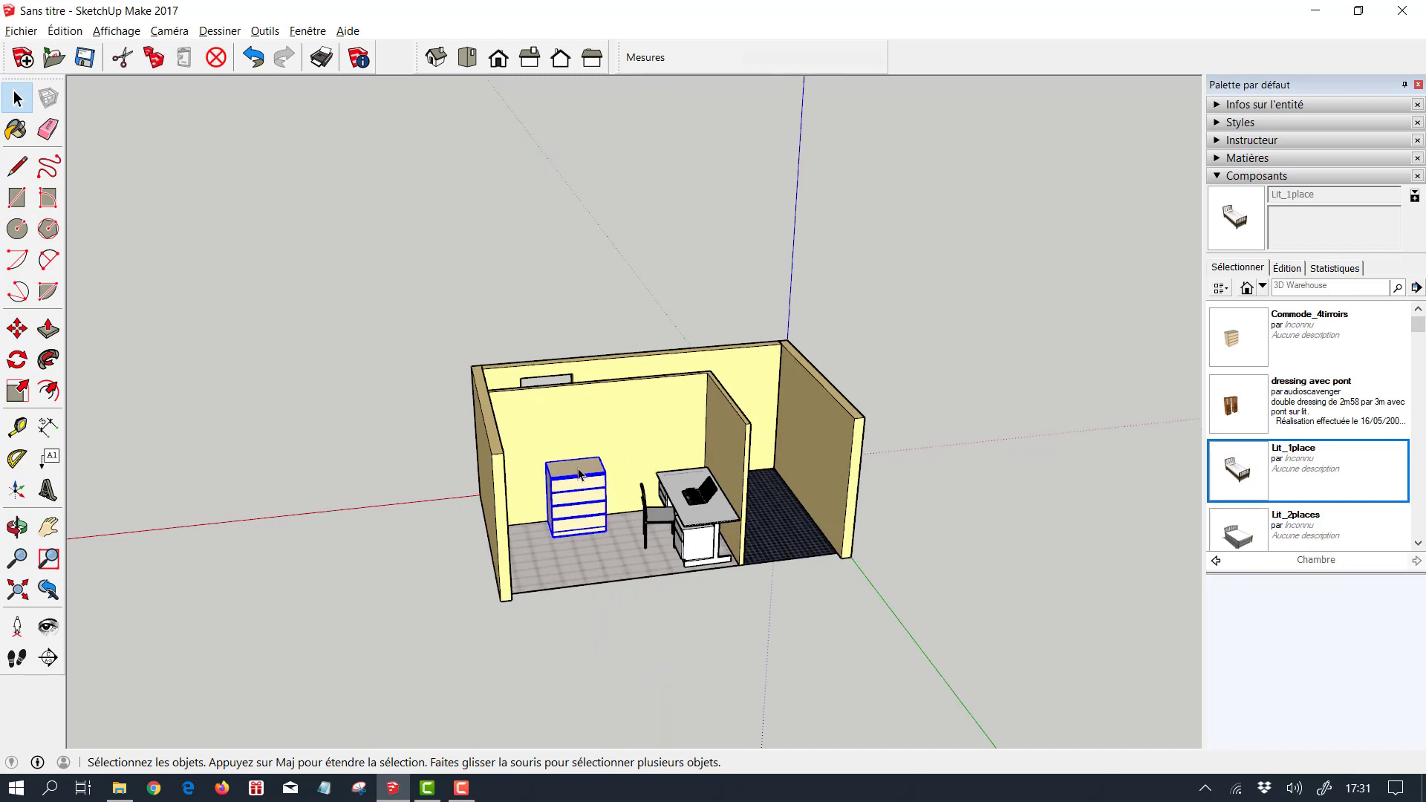
pyautogui.doubleClick(578, 475)
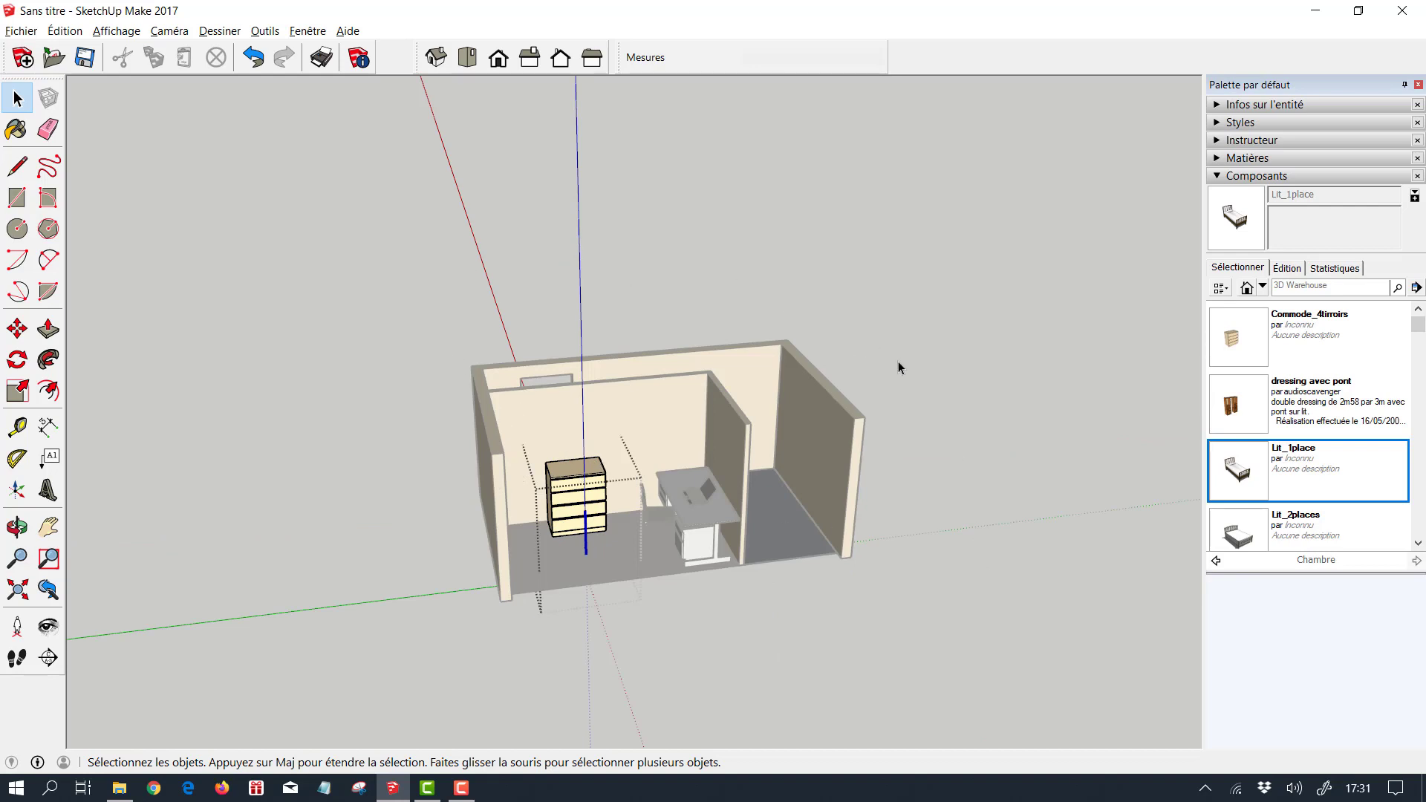
pyautogui.moveTo(791, 604); pyautogui.dragTo(743, 592, button='middle')
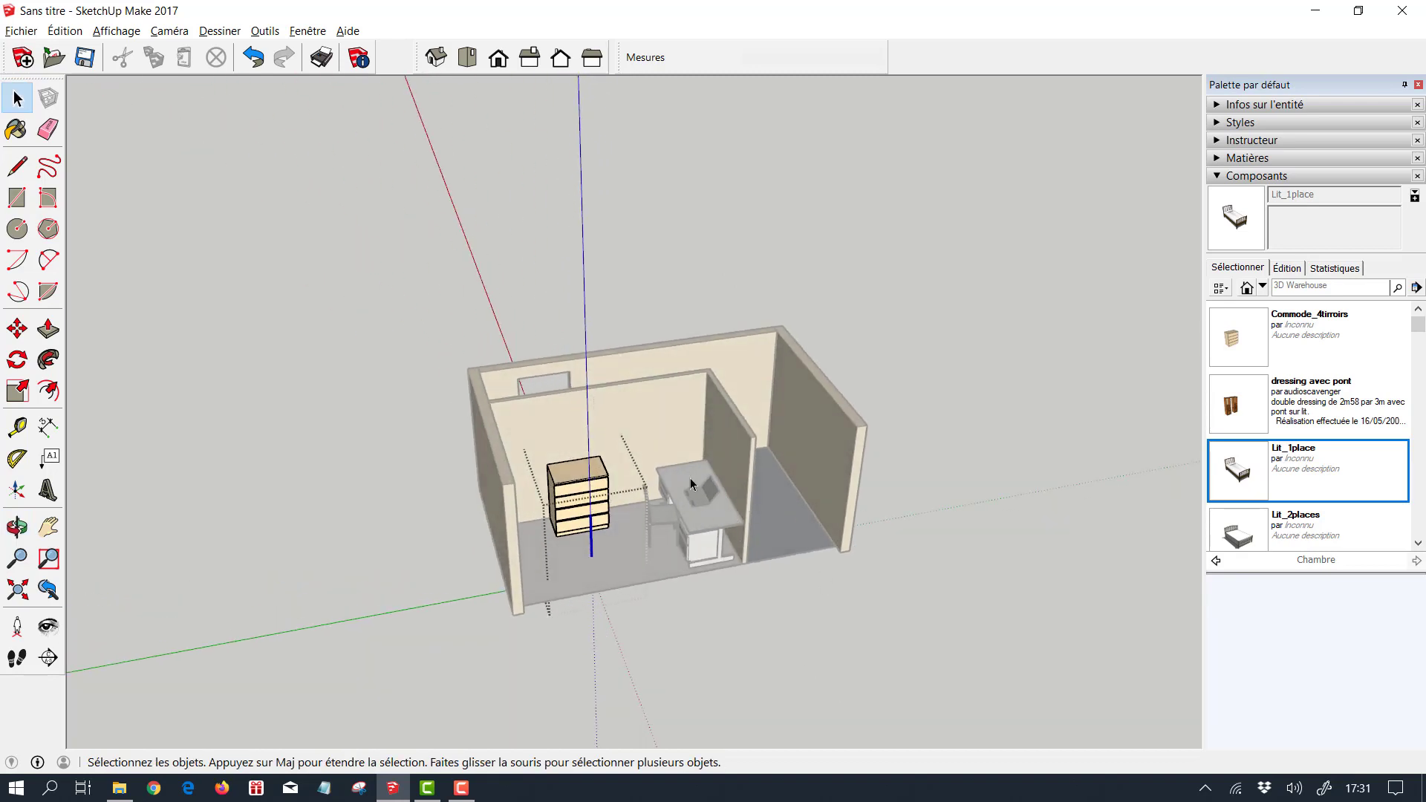
# Insert the Lit_1place bed inside the chest of drawers' component, placing it outside the open side of the desk room
pyautogui.click(1234, 470)
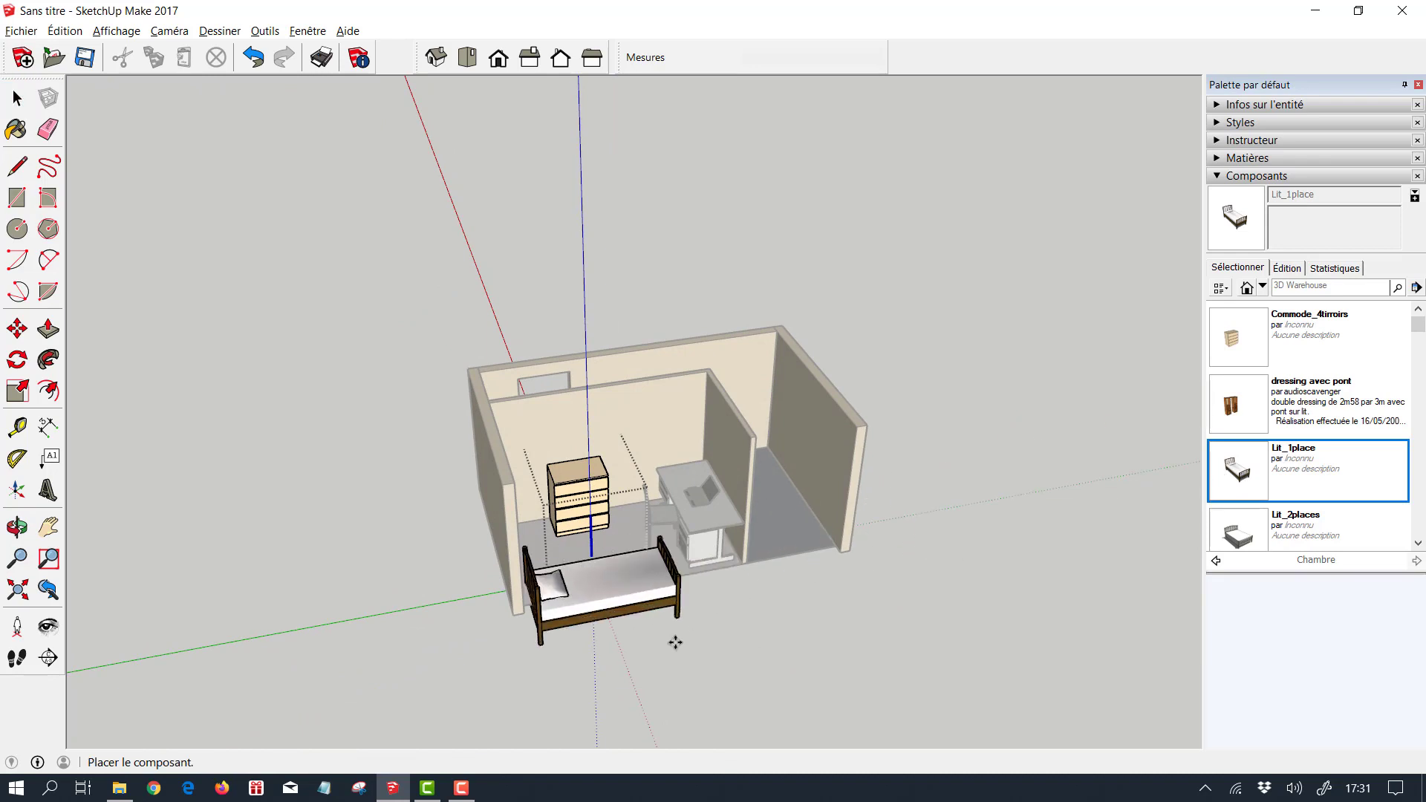
pyautogui.click(756, 700)
pyautogui.press('m')
pyautogui.scroll(-1, 788, 702)
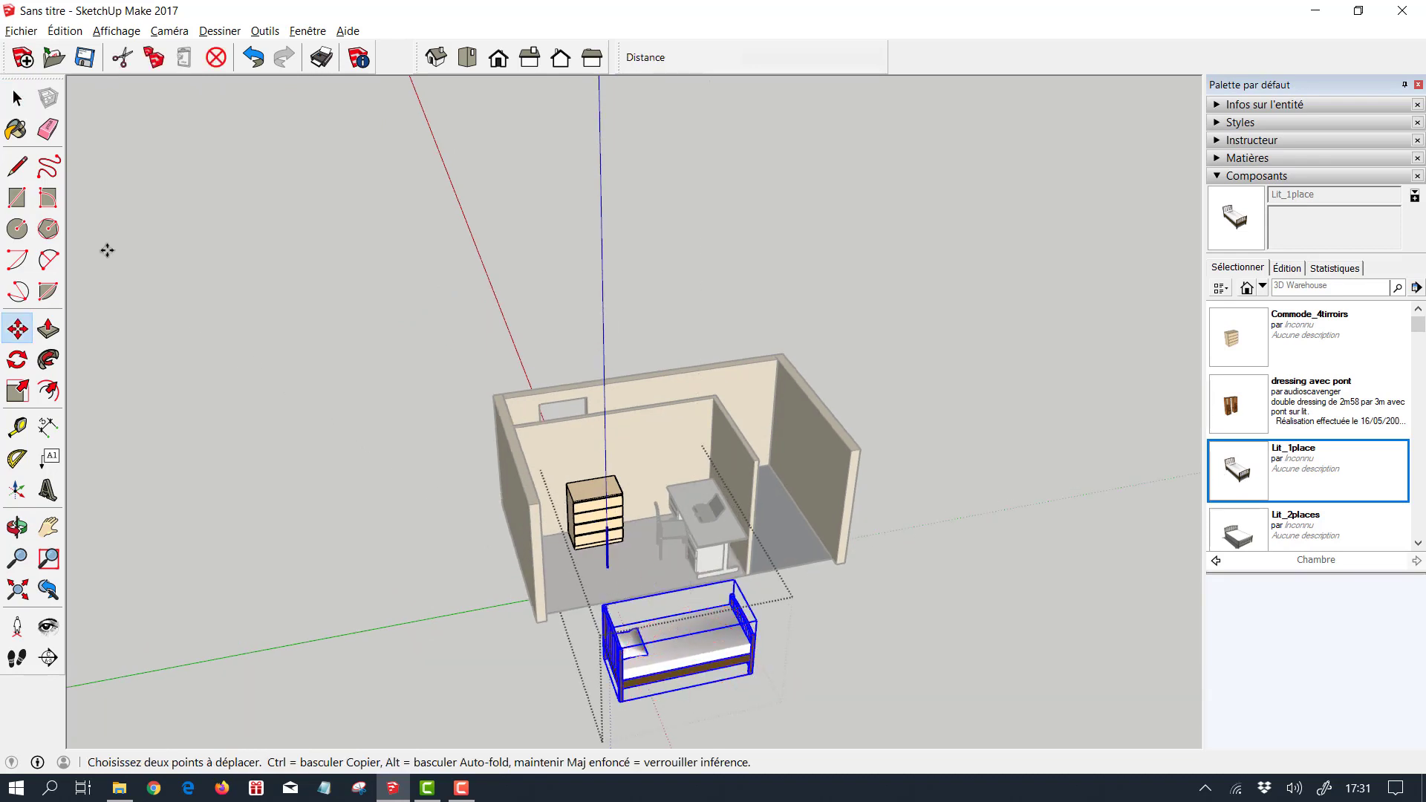
pyautogui.click(17, 97)
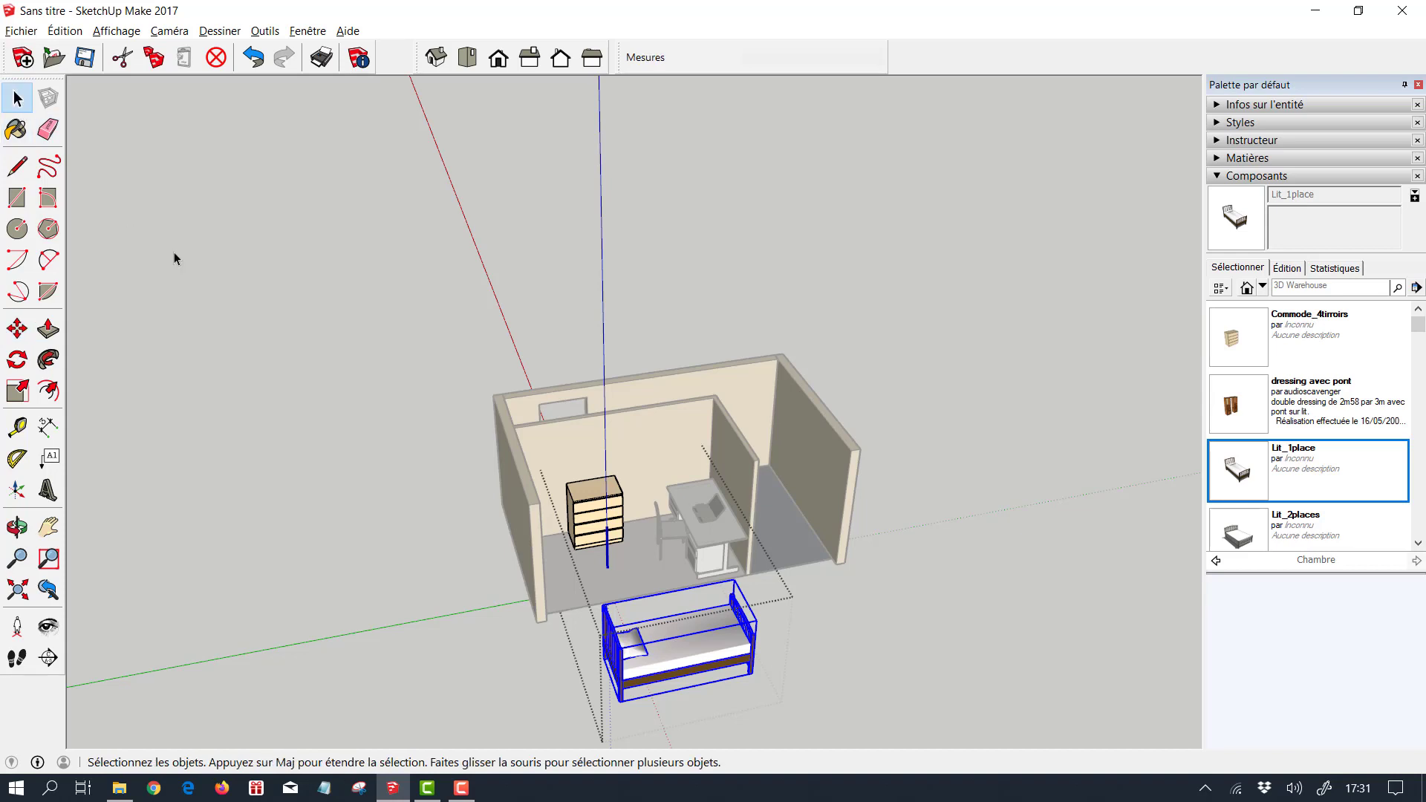
# Finish editing the chest of drawers component and select it by its bed and by its drawers to check their grouping
pyautogui.click(868, 619)
pyautogui.click(714, 652)
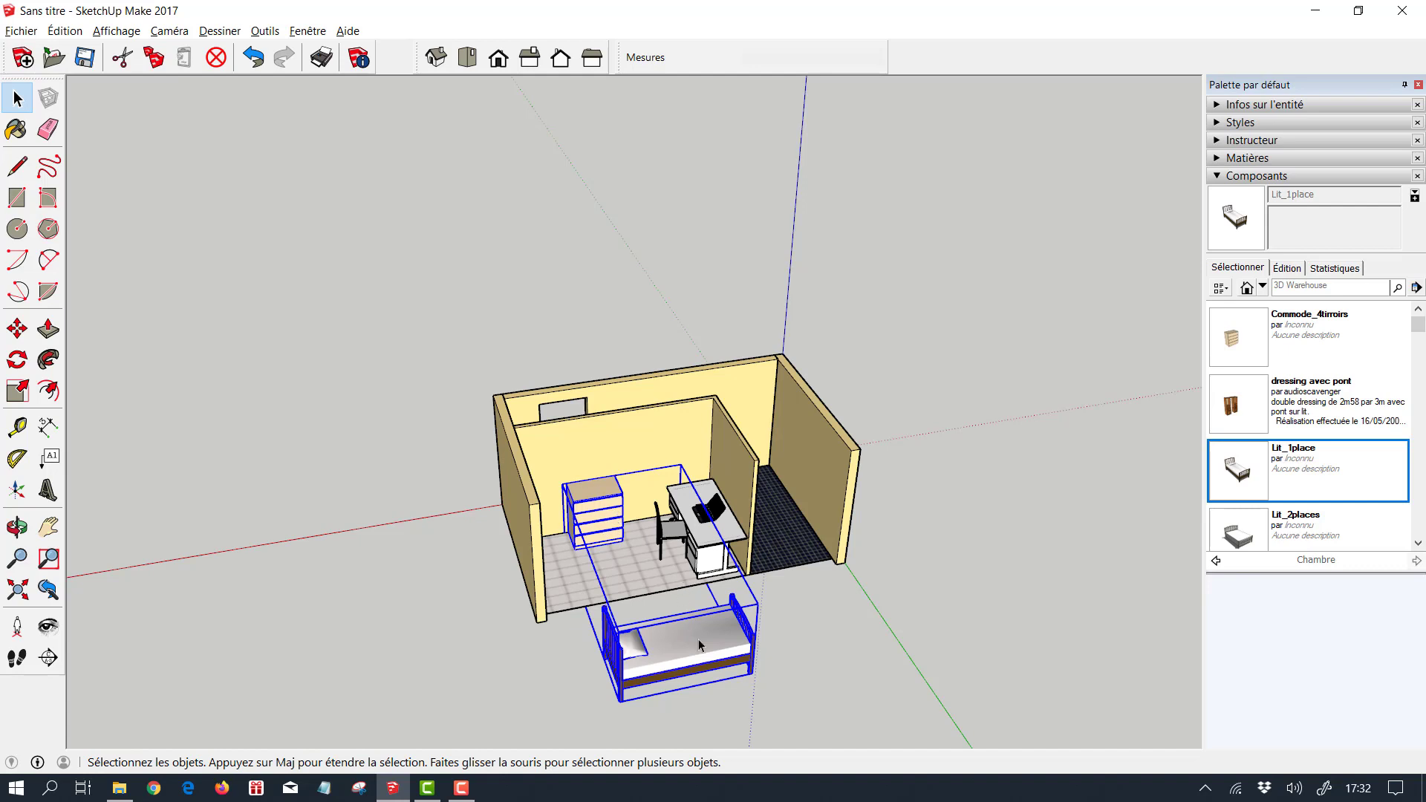
pyautogui.click(882, 675)
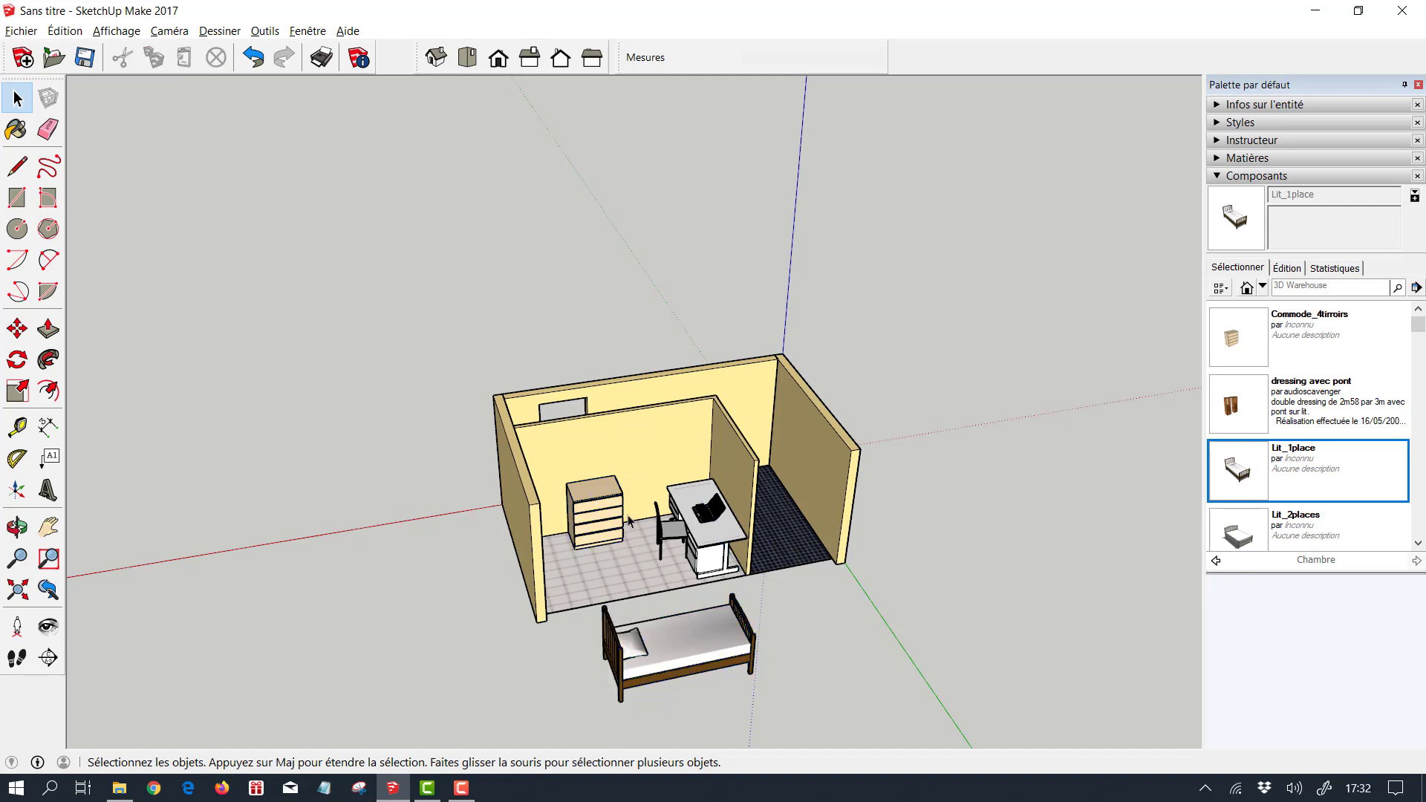
pyautogui.click(603, 498)
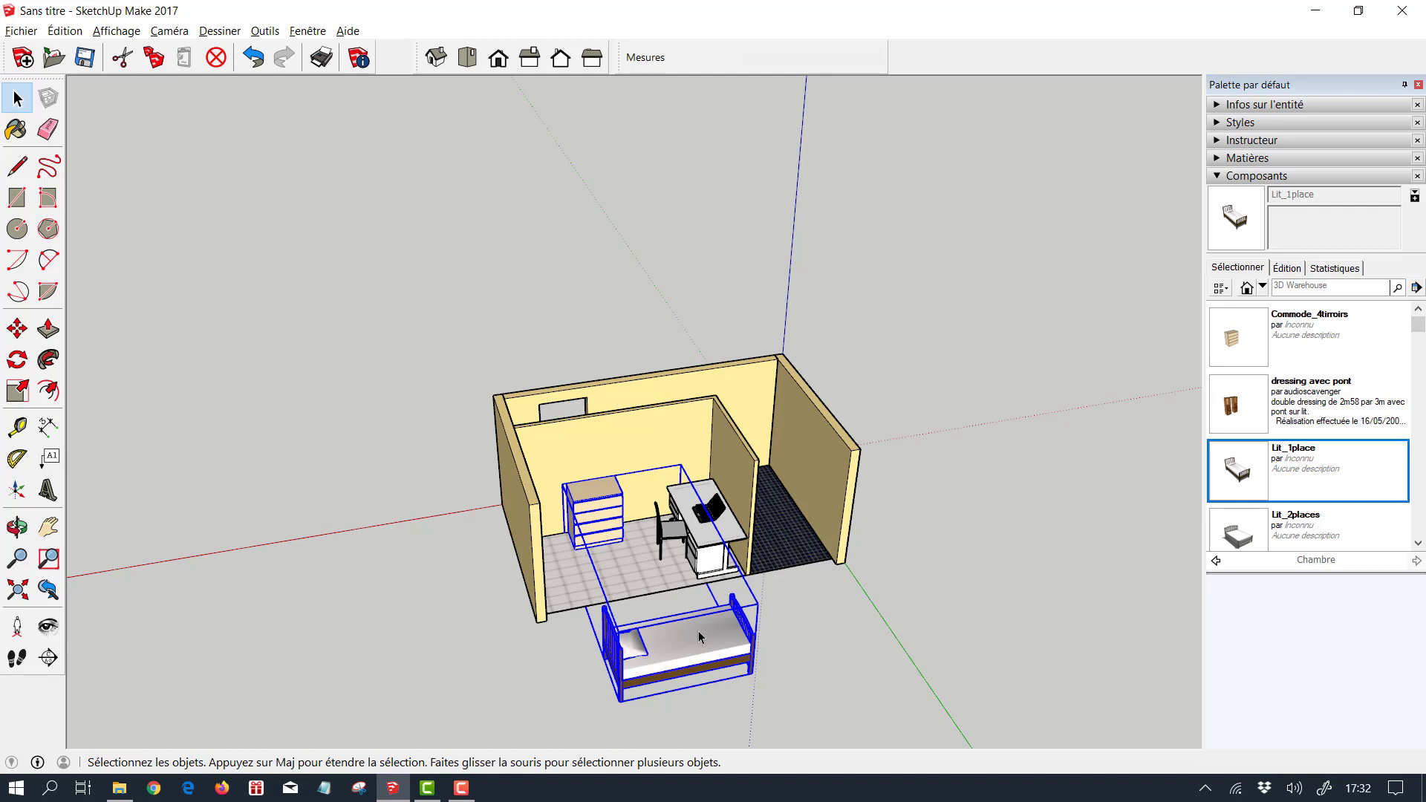
# Try moving the combined chest and bed component 70 mm along the green axis, and undo the move
pyautogui.click(18, 330)
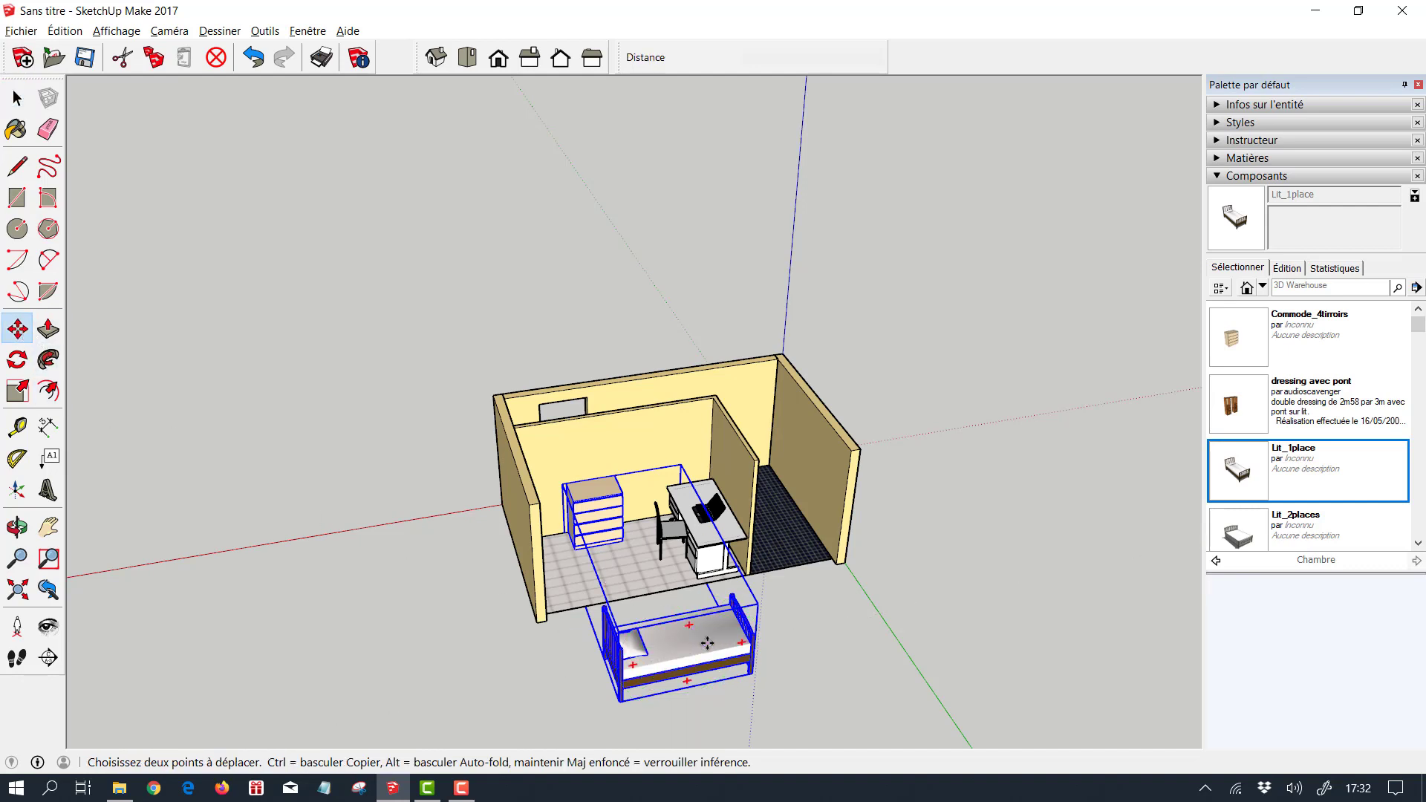
pyautogui.click(707, 643)
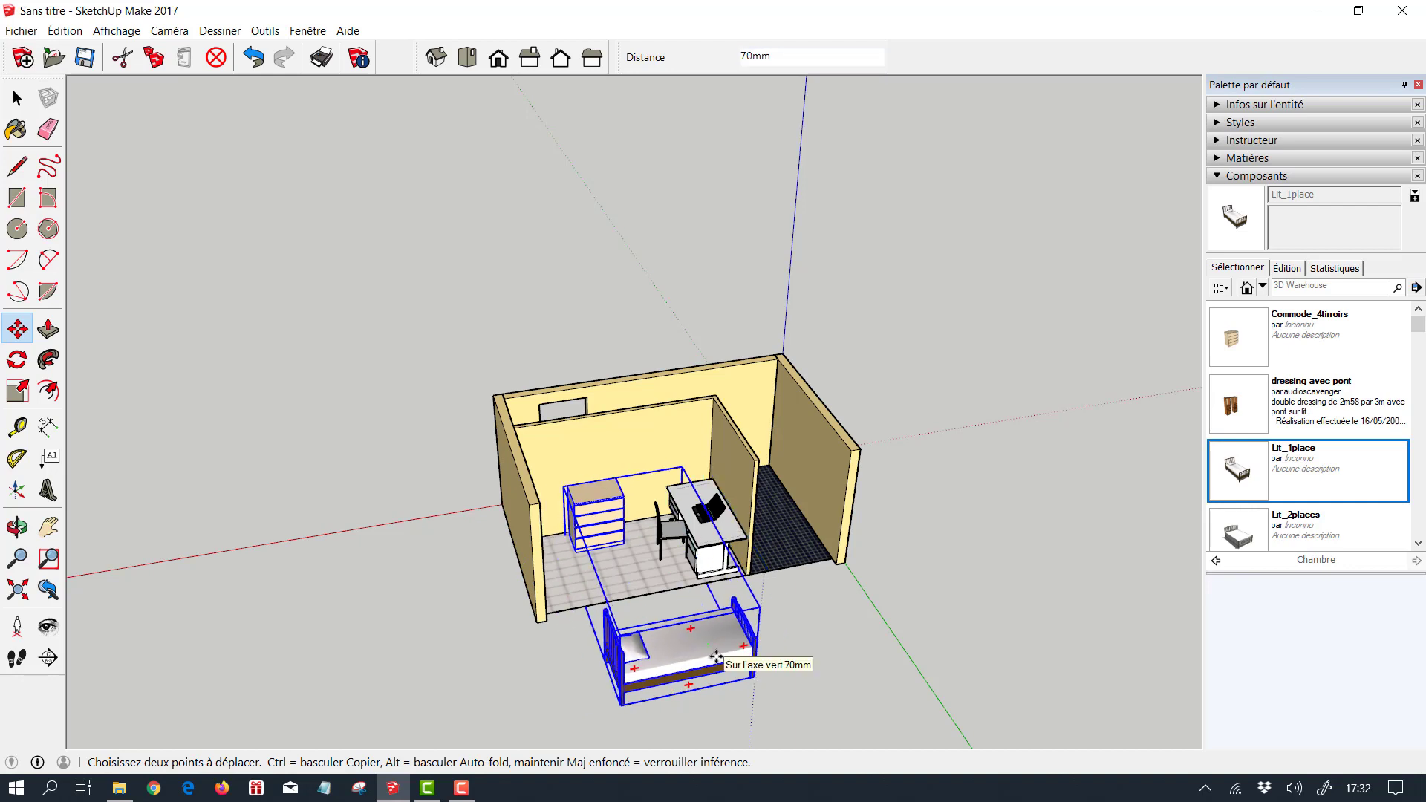
pyautogui.click(715, 656)
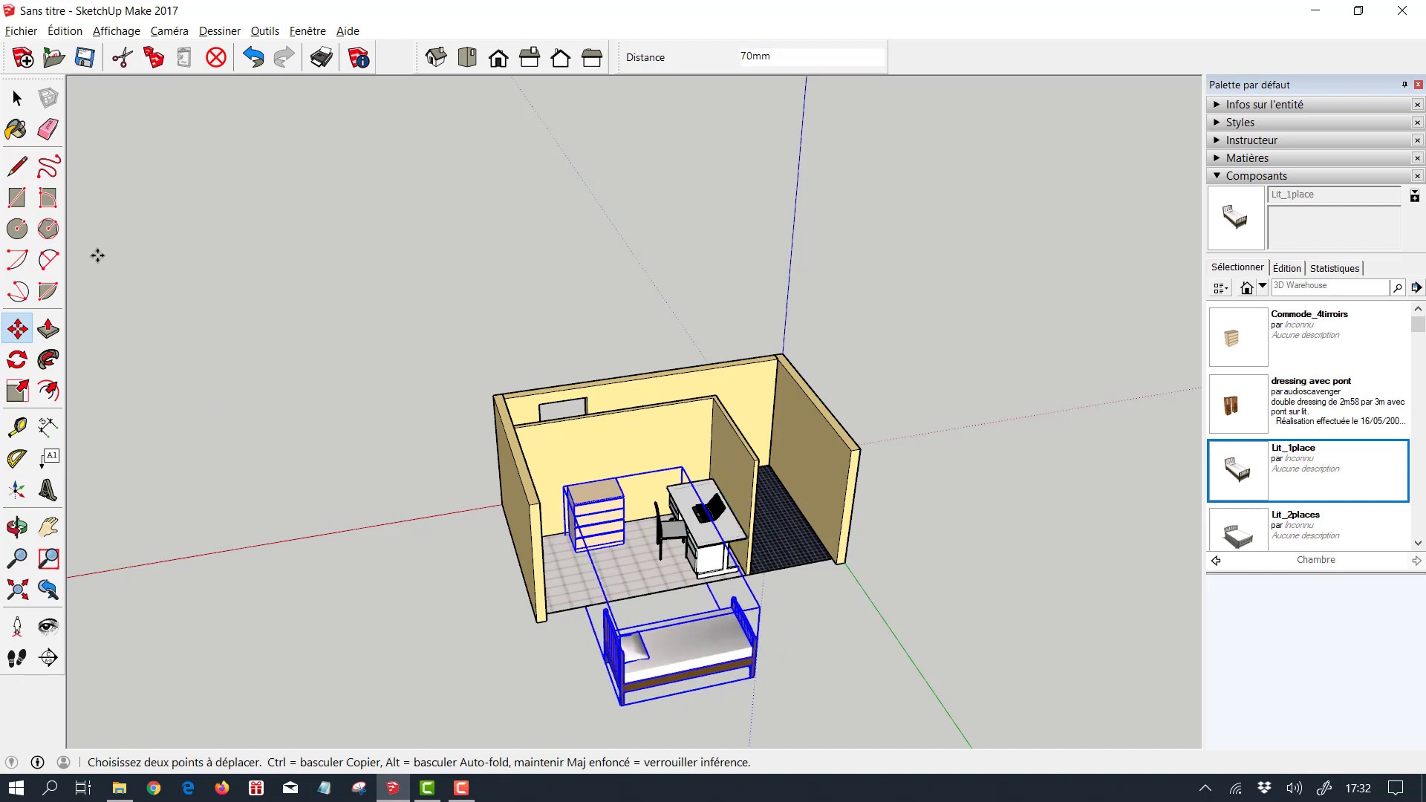
pyautogui.click(253, 57)
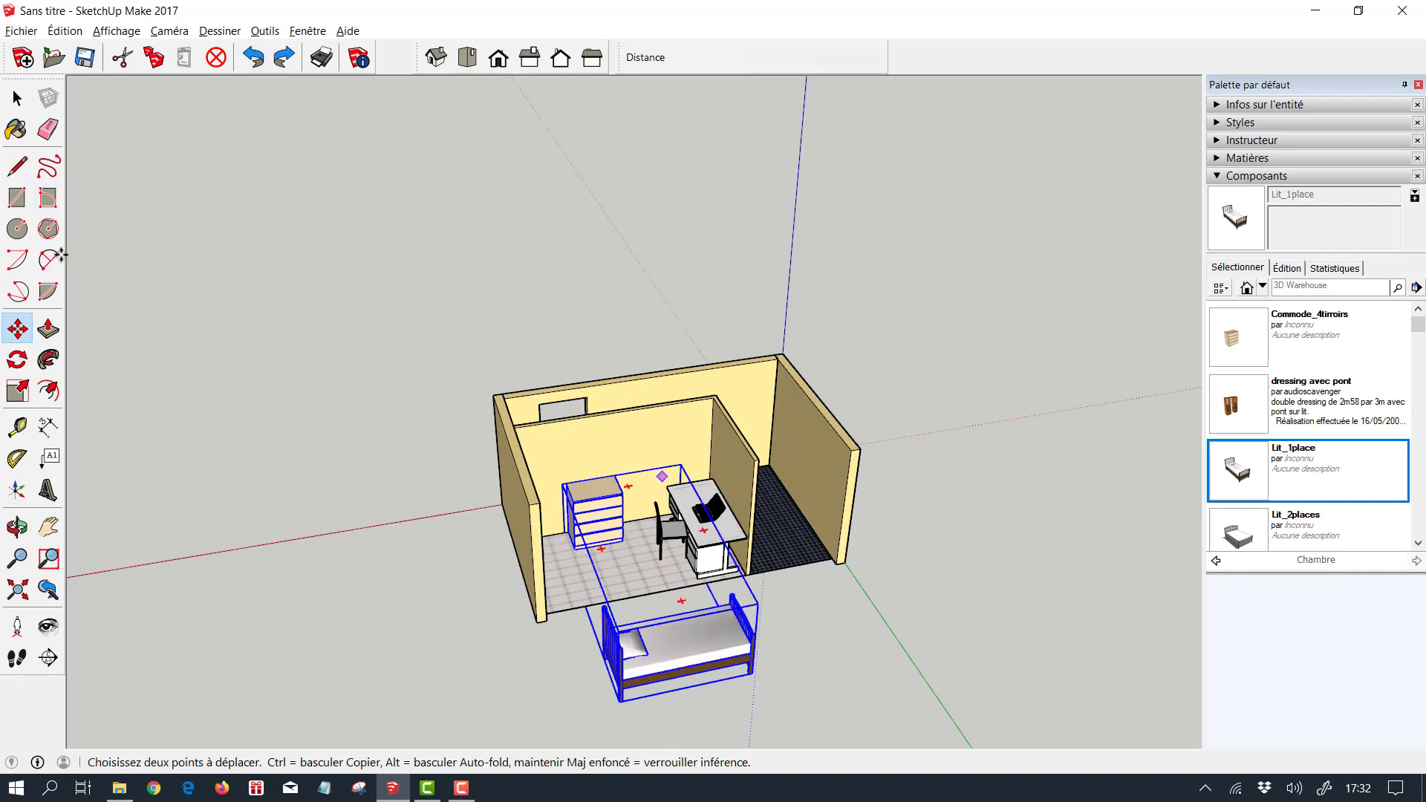
pyautogui.click(17, 98)
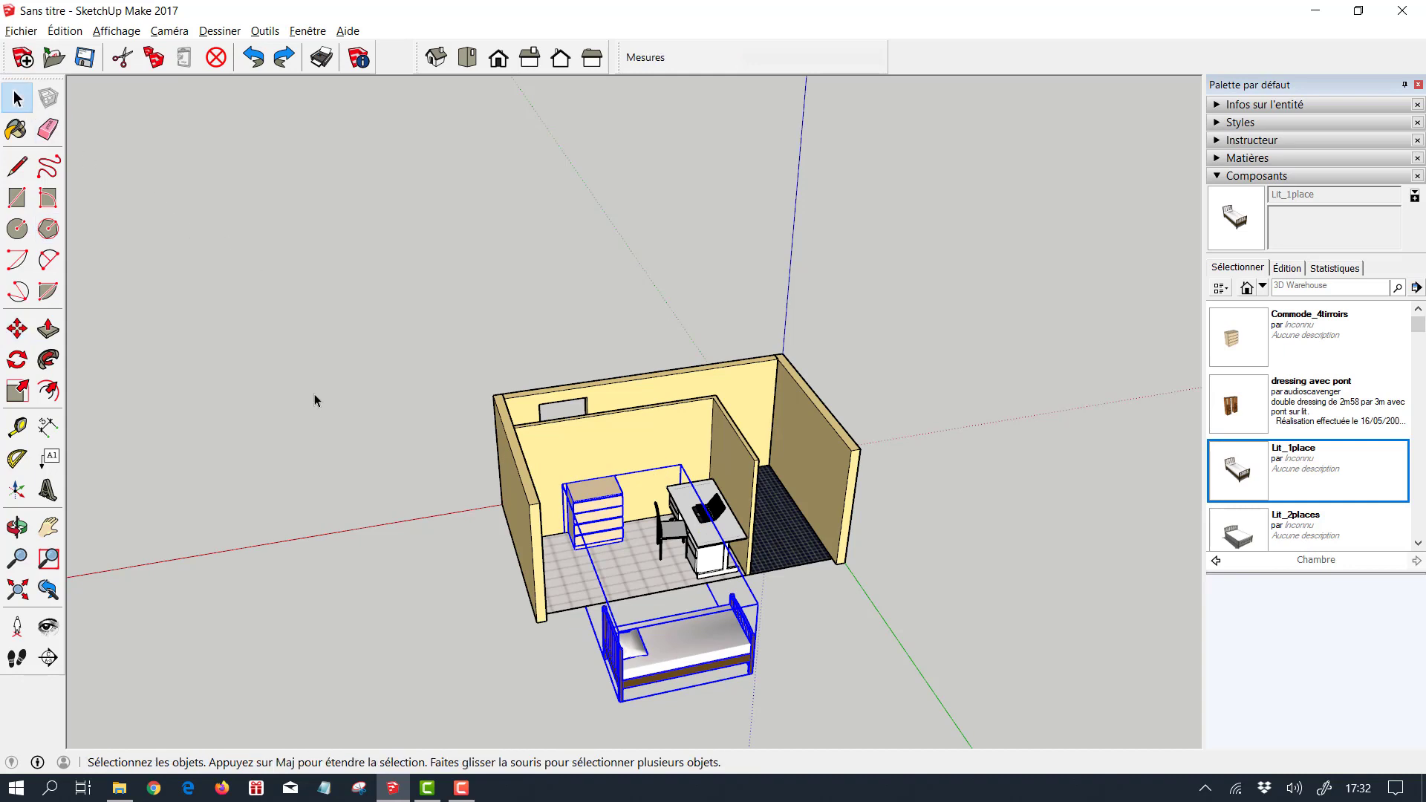
# Delete the single bed from inside the chest of drawers component and finish editing the component
pyautogui.click(402, 445)
pyautogui.click(727, 655)
pyautogui.doubleClick(715, 652)
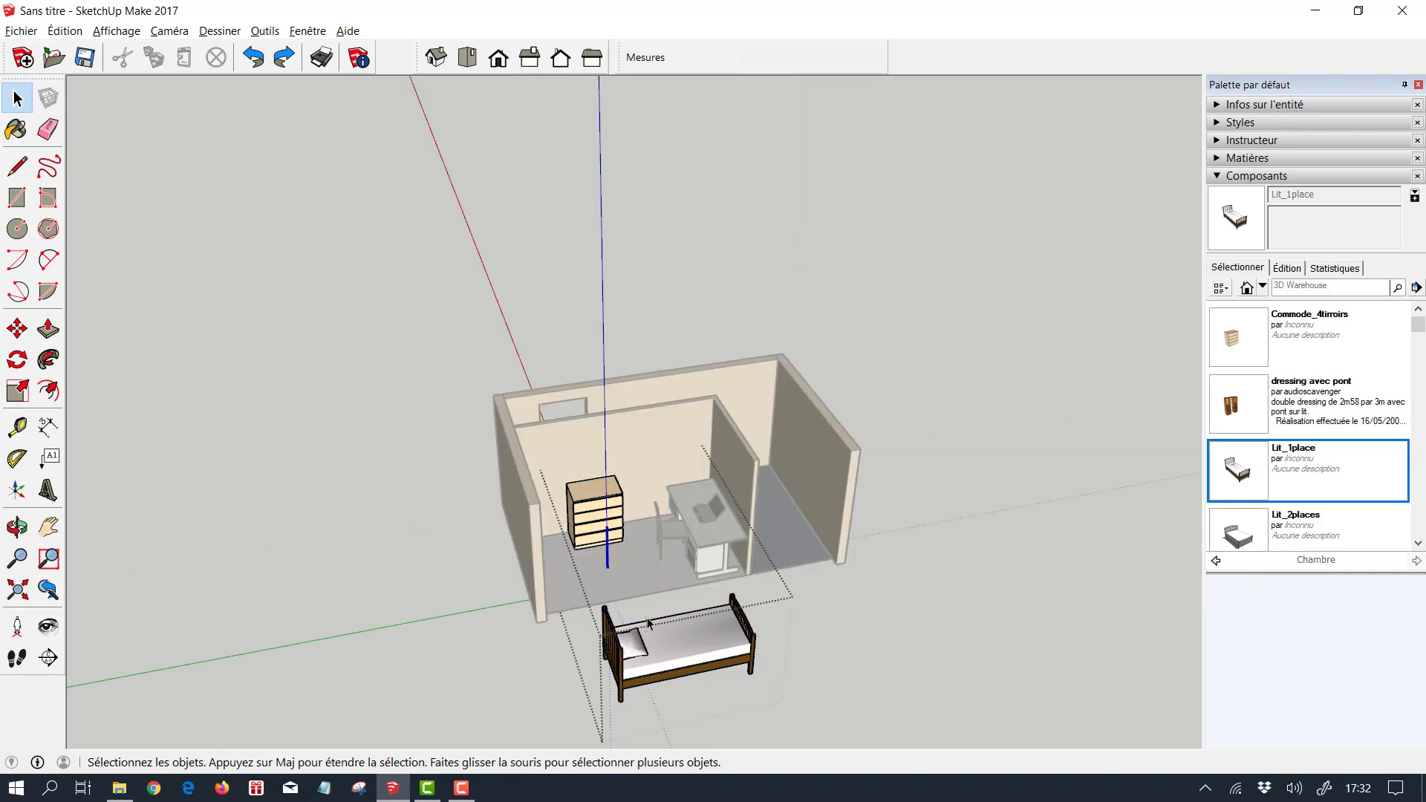
pyautogui.click(671, 669)
pyautogui.press('Delete')
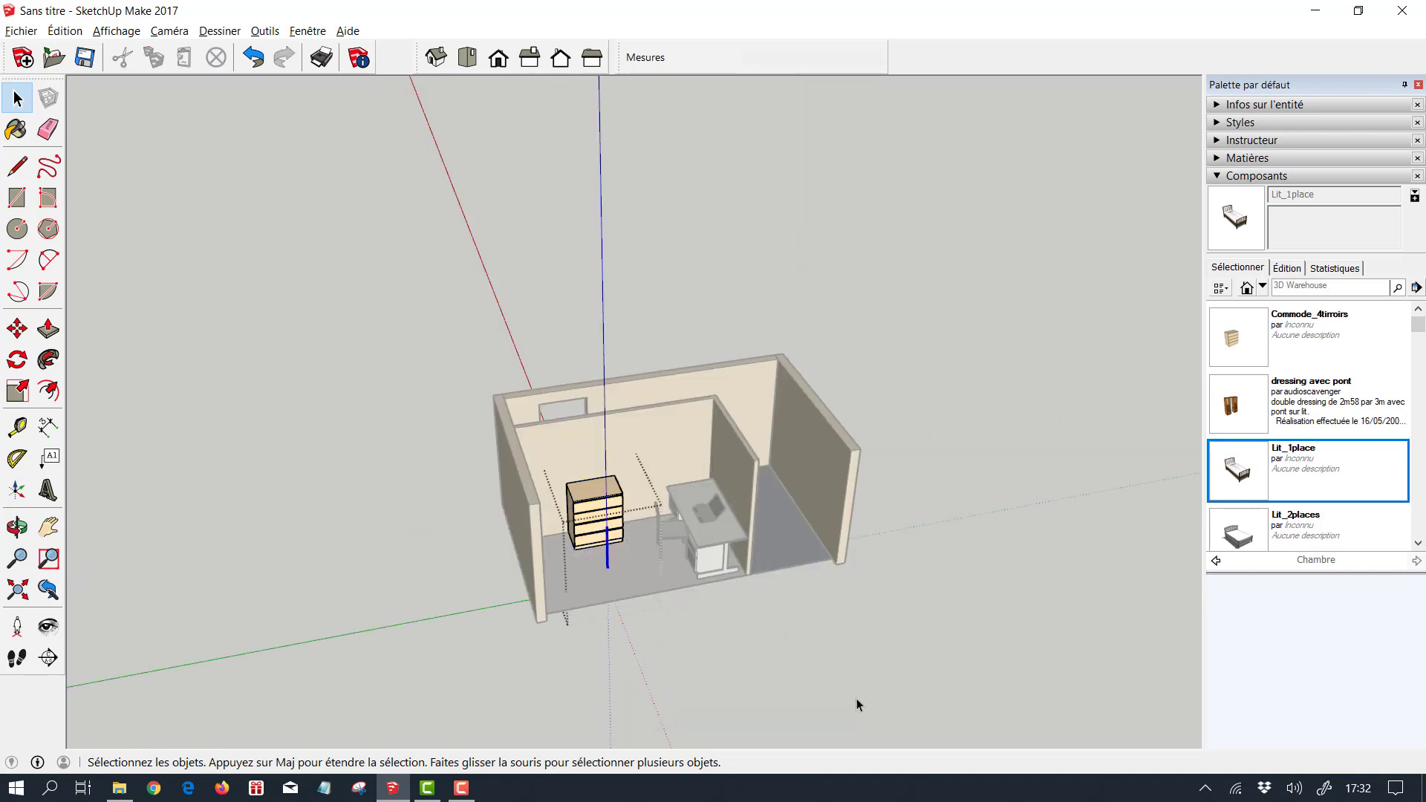
pyautogui.click(696, 712)
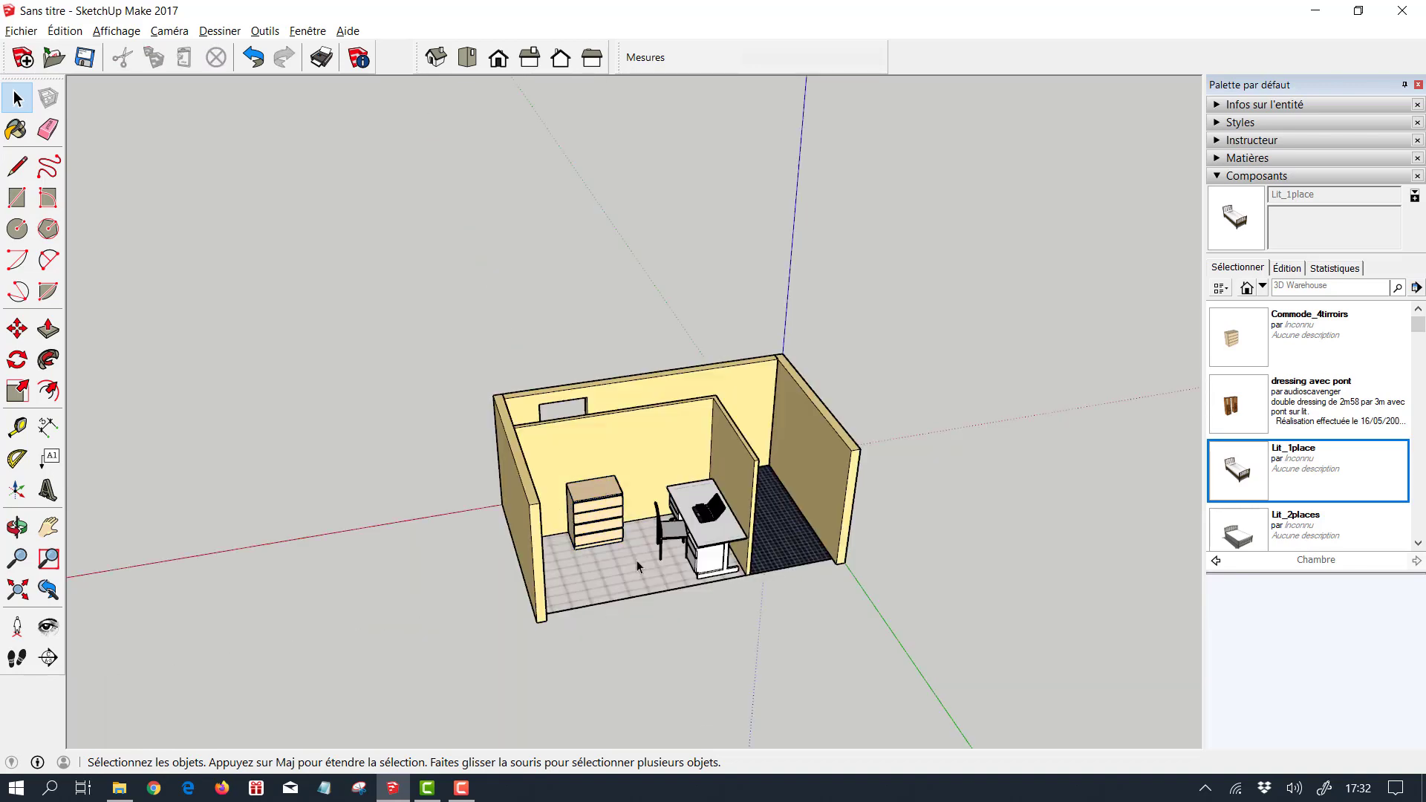
# Open the chest of drawers component for editing and try inserting the dressing avec pont component into it
pyautogui.doubleClick(603, 492)
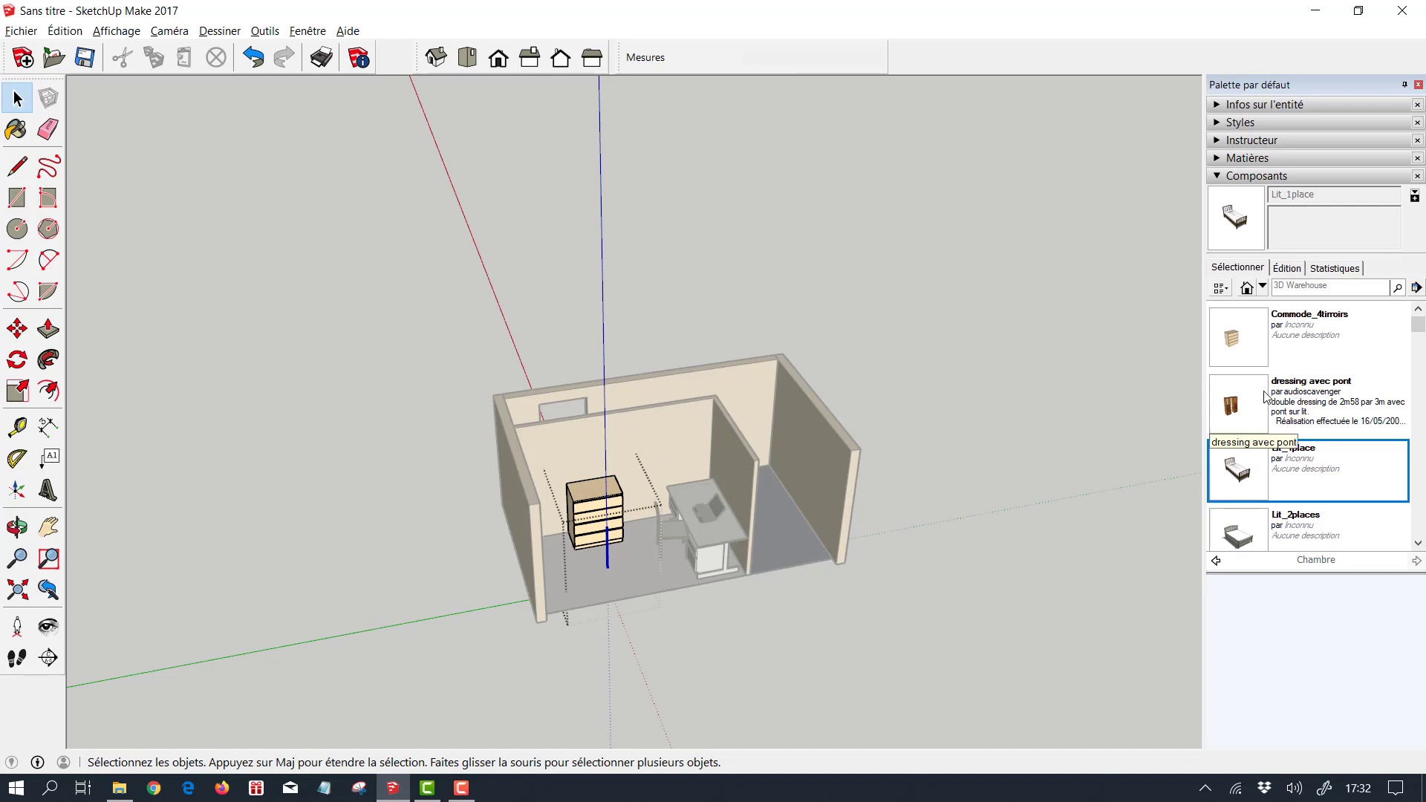
pyautogui.click(1233, 416)
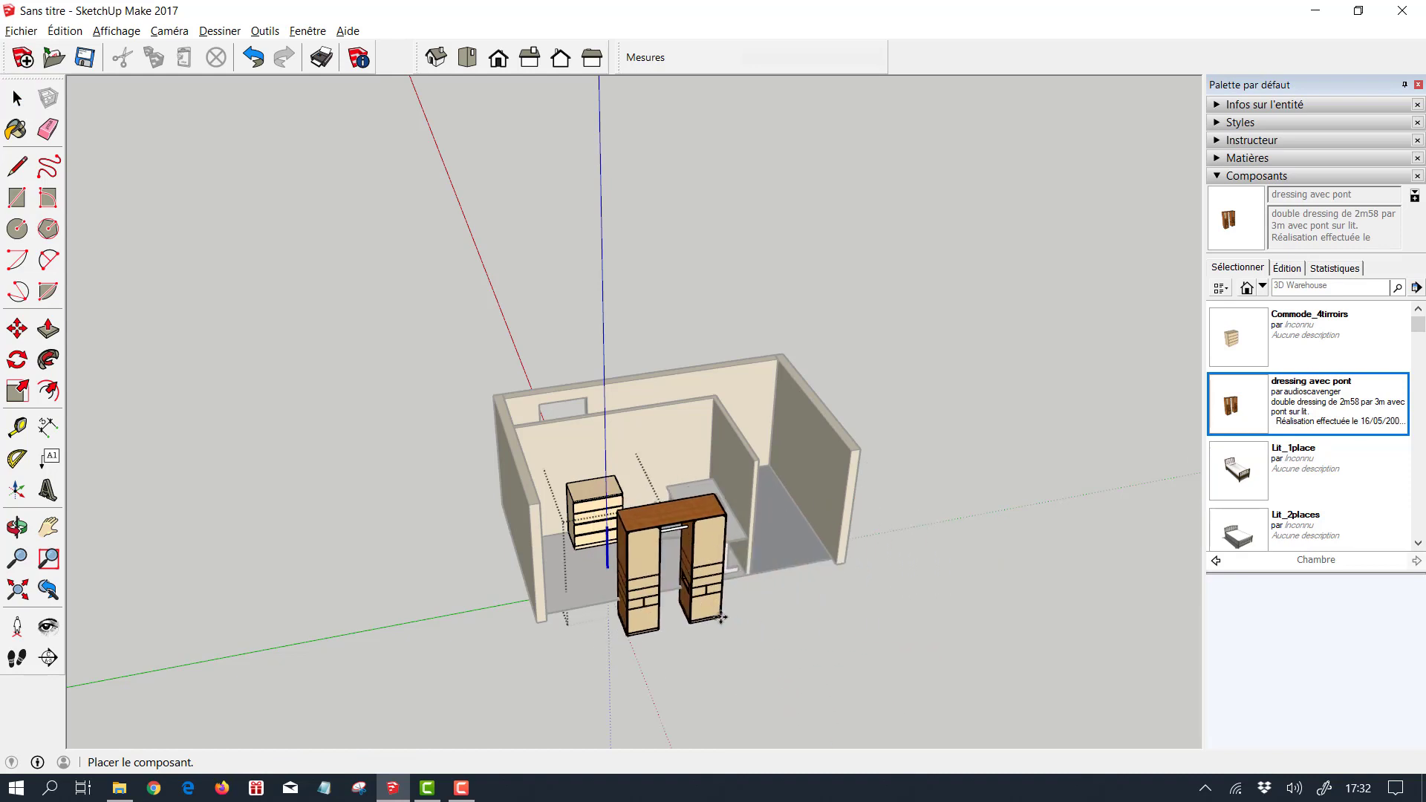
pyautogui.press('Escape')
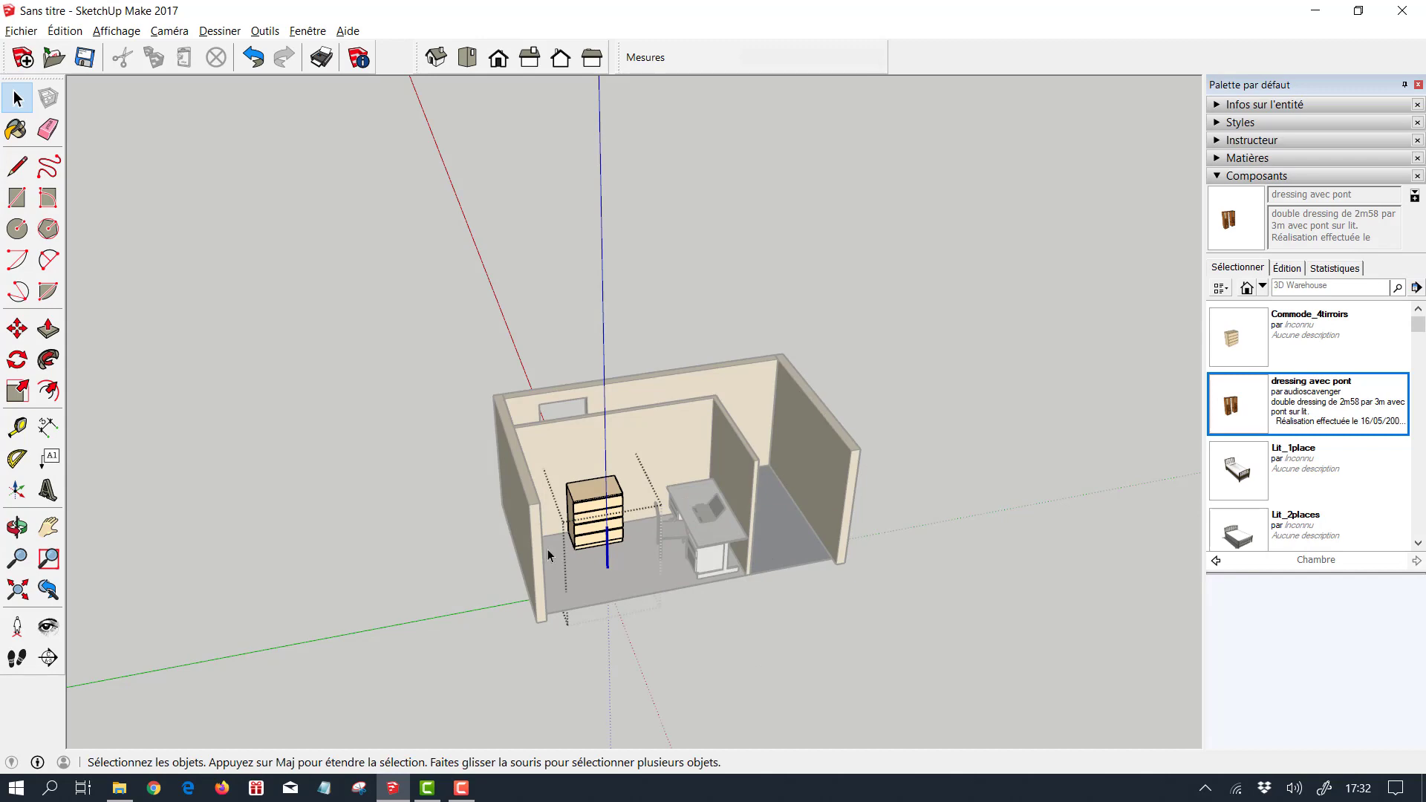